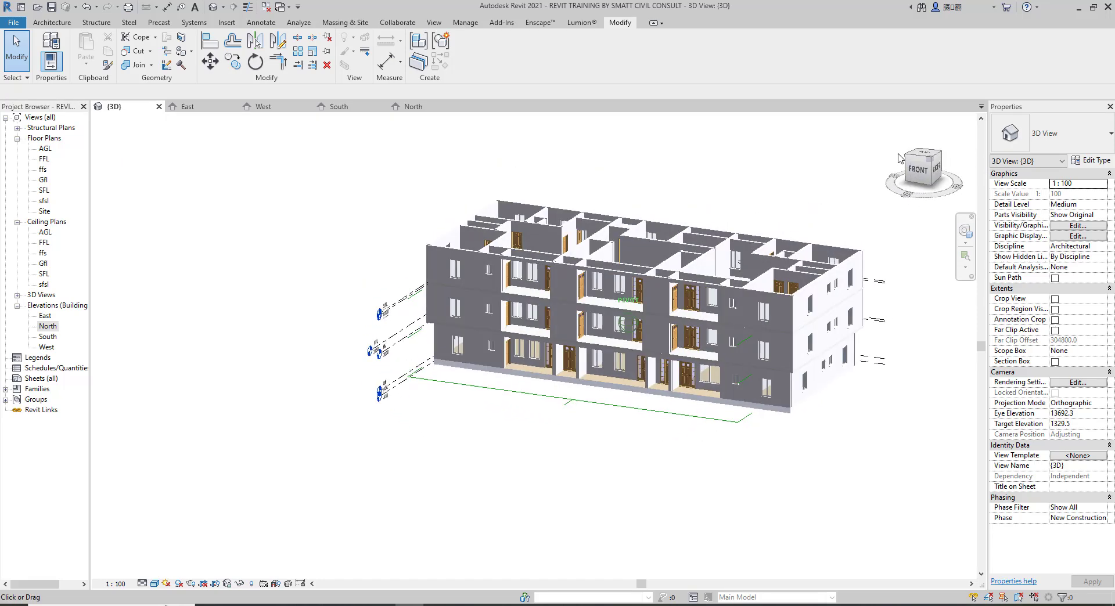
Inspect the three-storey building in the 3D view and open the Gfl floor plan
scroll(844, 412, "up", 4)
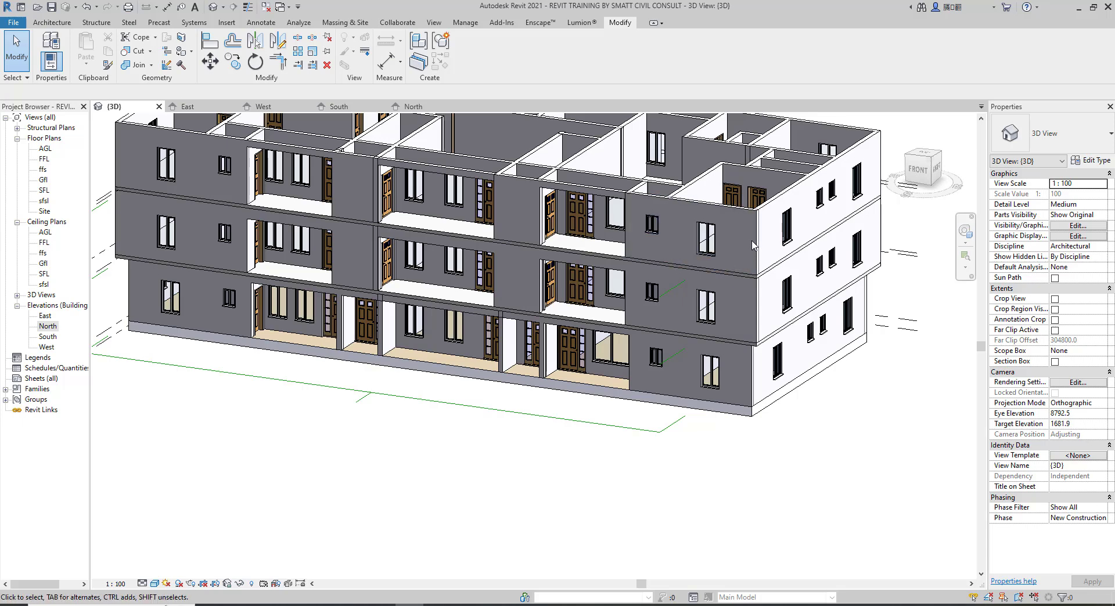
scroll(745, 244, "down", 3)
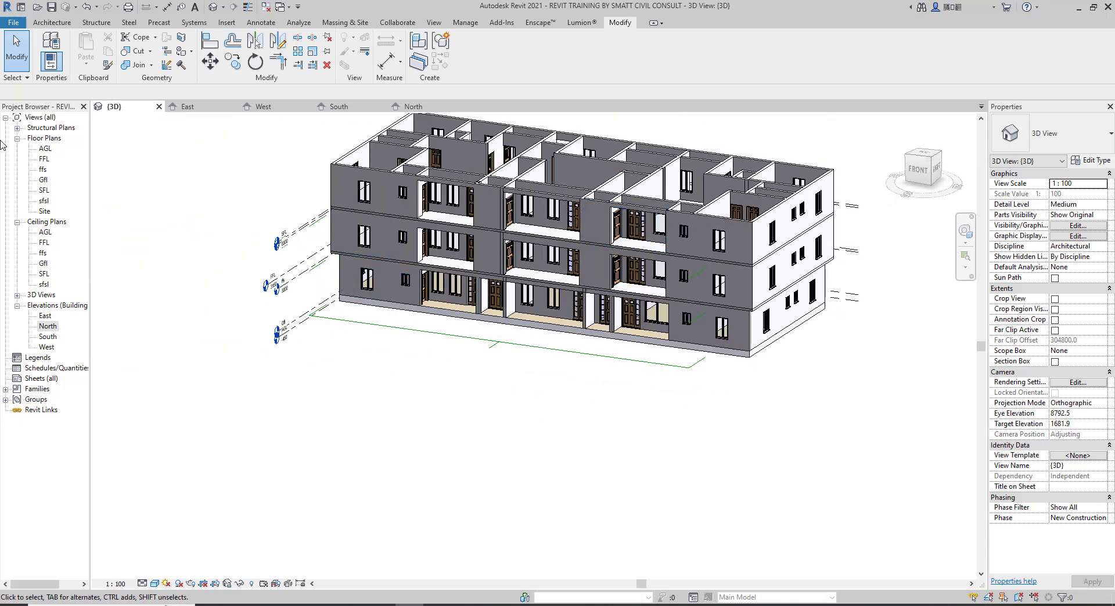
double_click(43, 180)
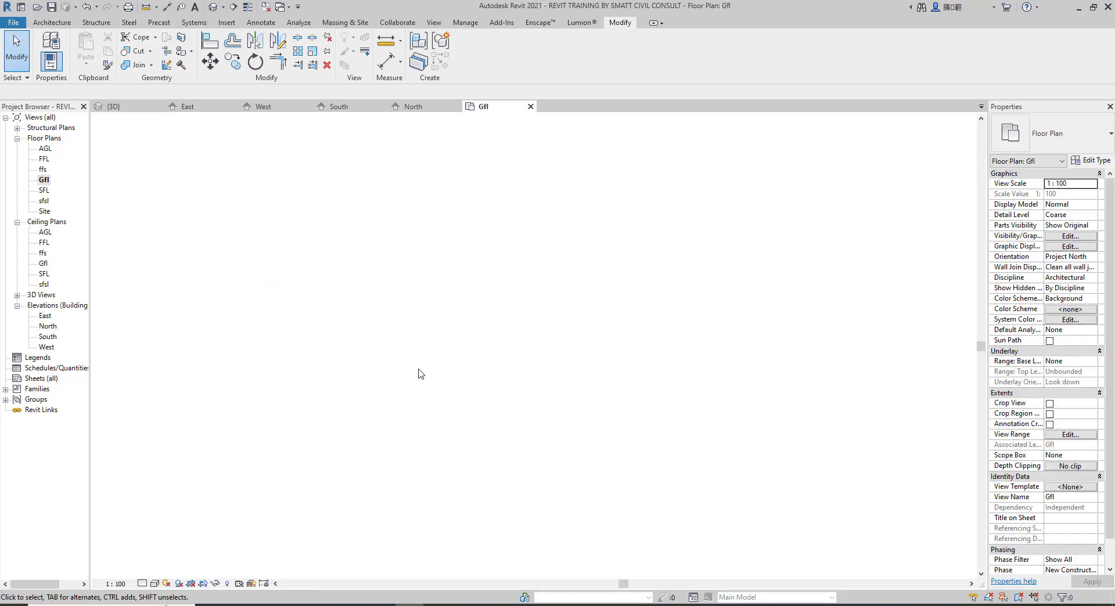
scroll(499, 369, "up", 4)
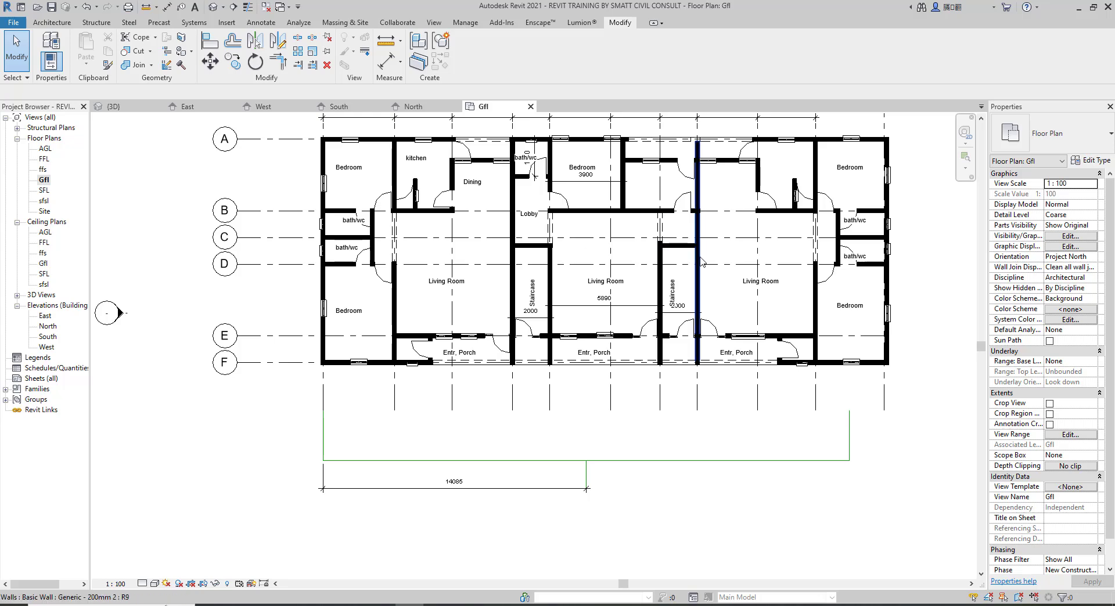
scroll(702, 262, "up", 2)
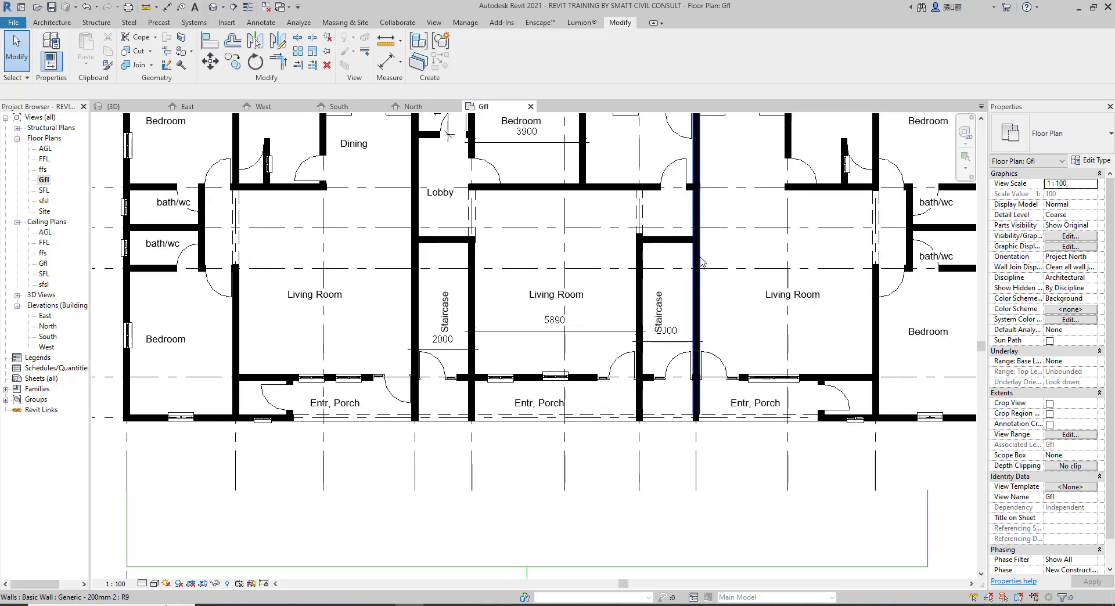
scroll(702, 263, "down", 3)
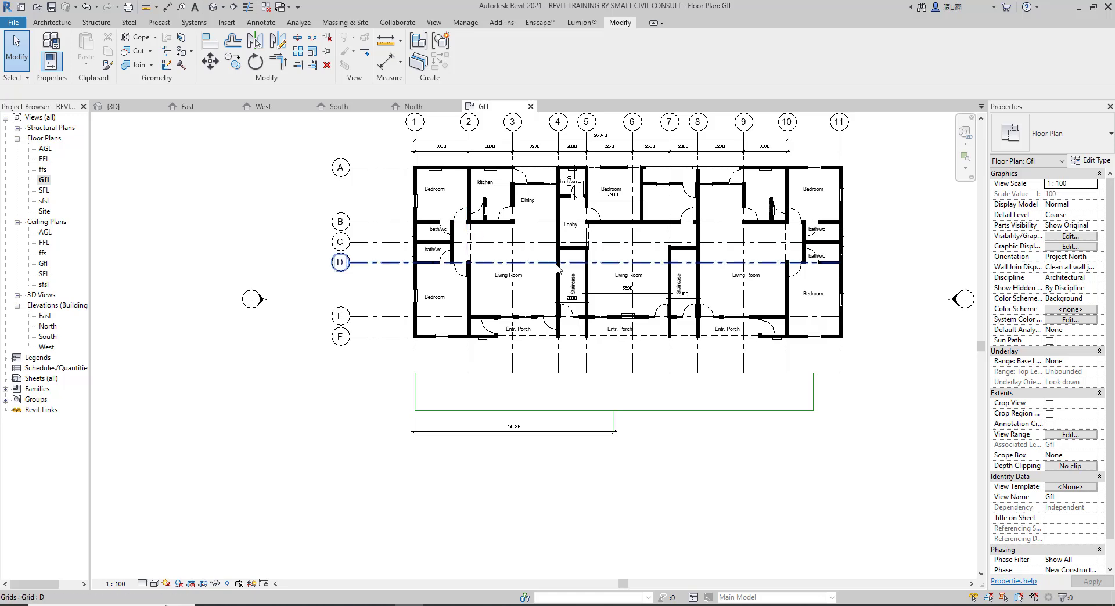
scroll(622, 280, "down", 2)
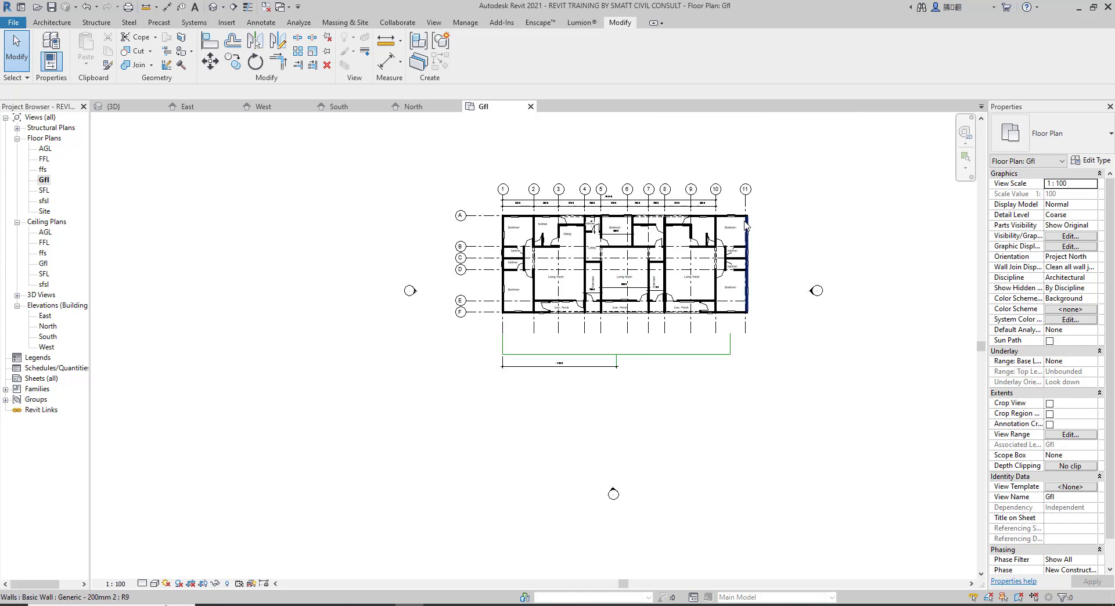
Copy the entire ground floor plan with its grids and dimensions 57000 mm horizontally to the left of the original
left_click_drag(778, 152, 434, 422)
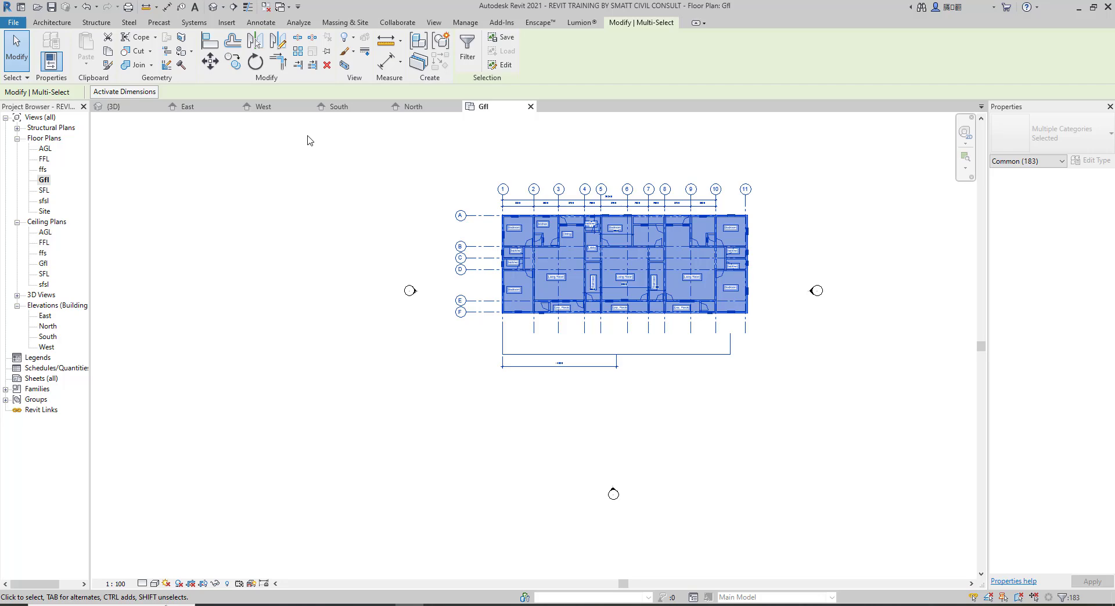
left_click(232, 61)
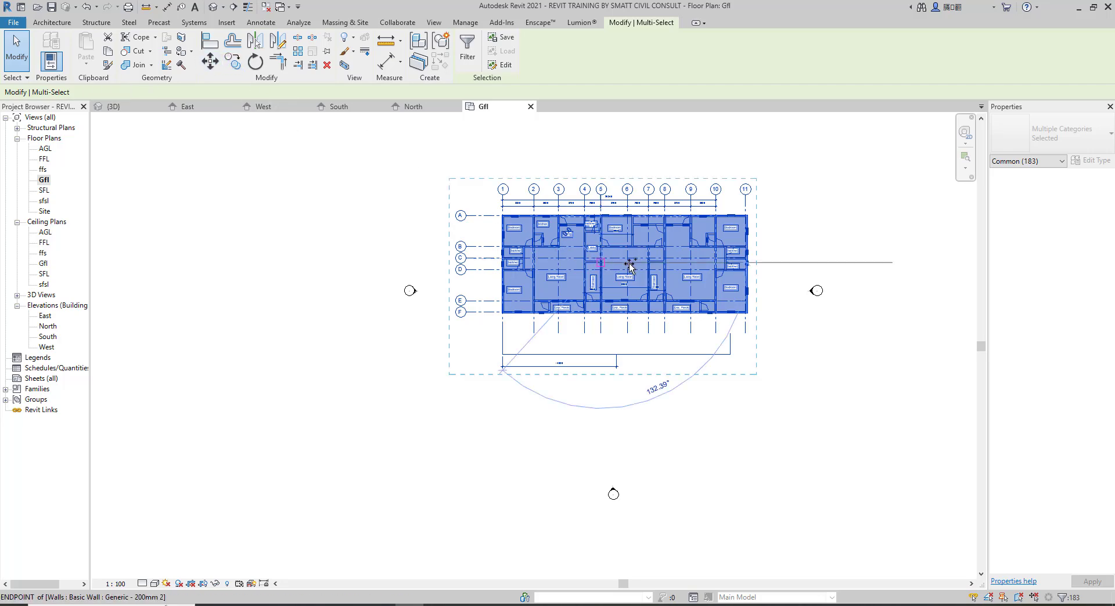
scroll(713, 266, "down", 2)
left_click(653, 264)
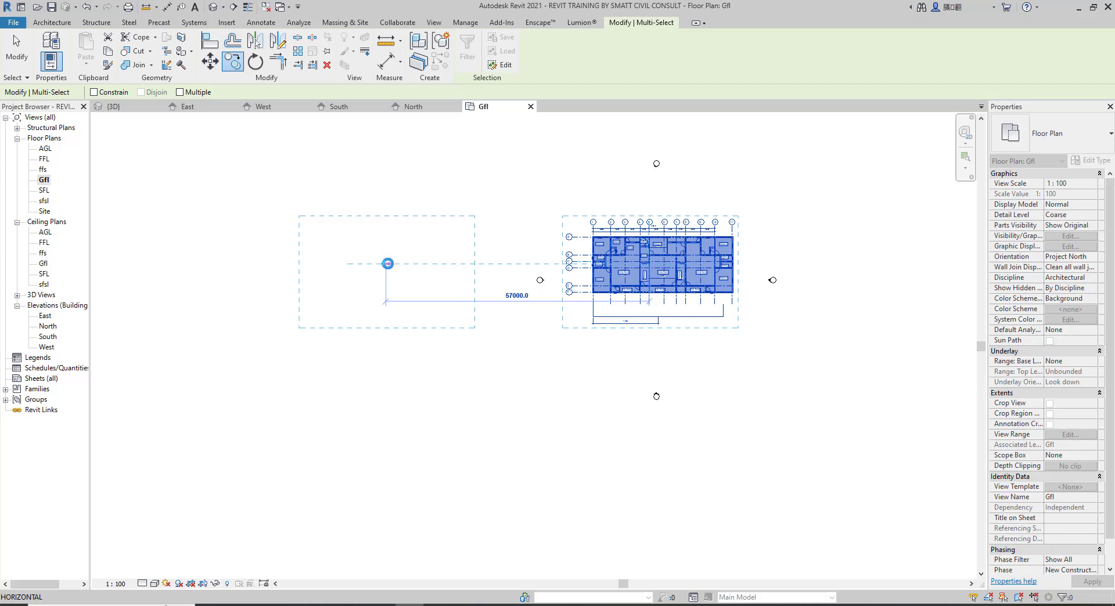
left_click(387, 264)
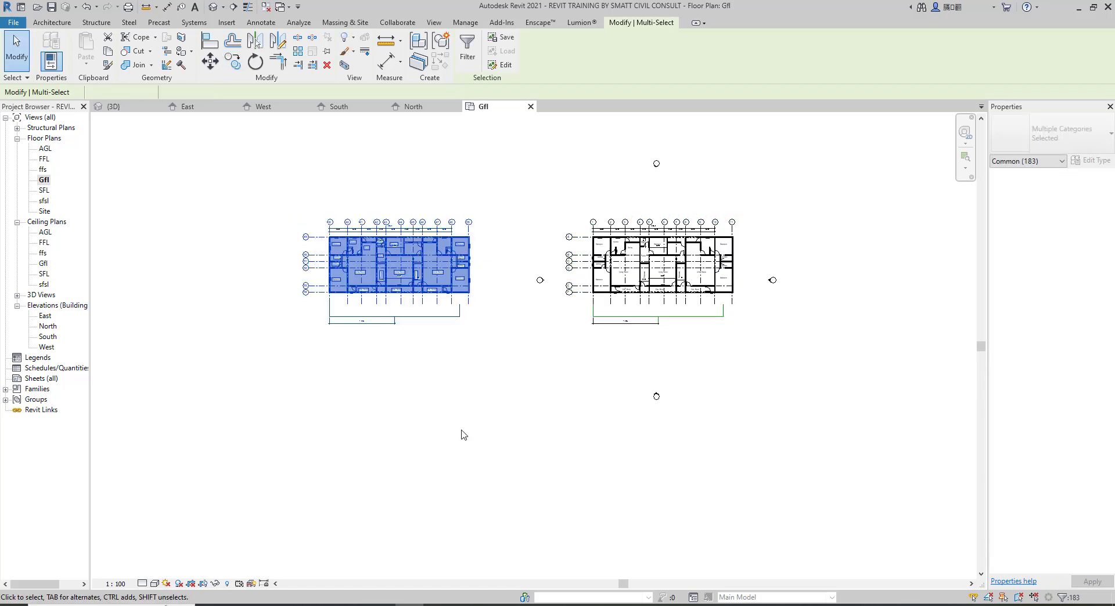
left_click(374, 390)
scroll(315, 254, "up", 3)
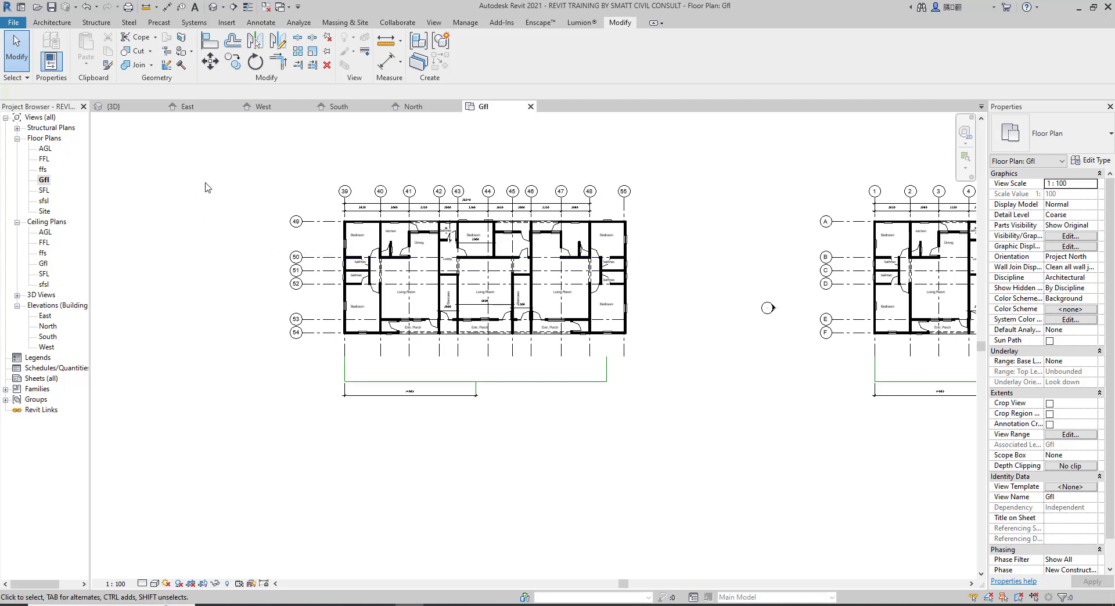
Check the copied ground floor beside the building in the 3D view and undo the copy
left_click(212, 8)
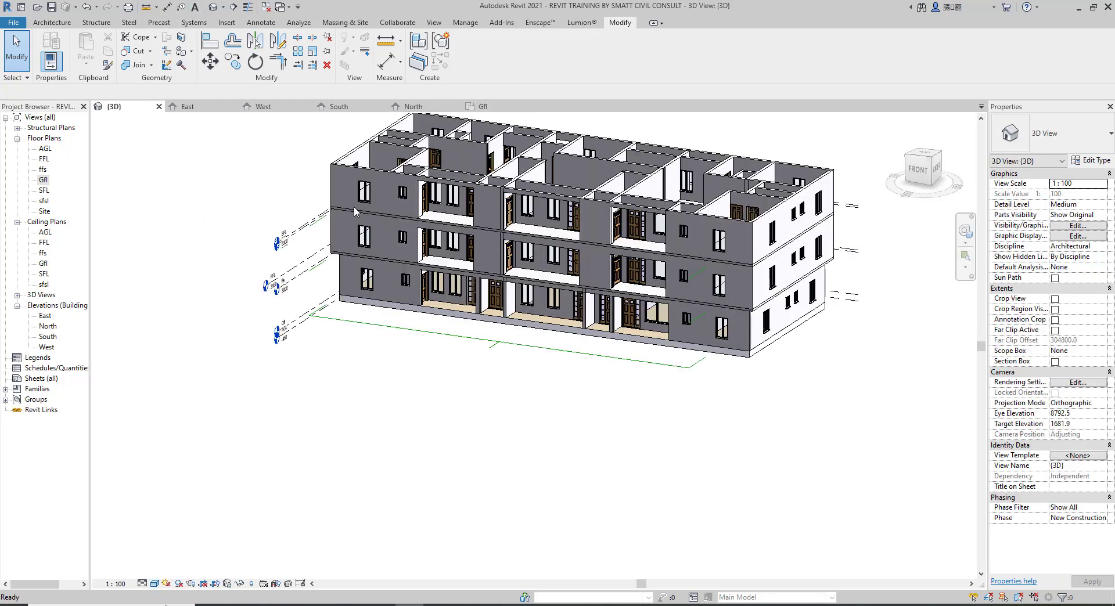
scroll(627, 387, "down", 4)
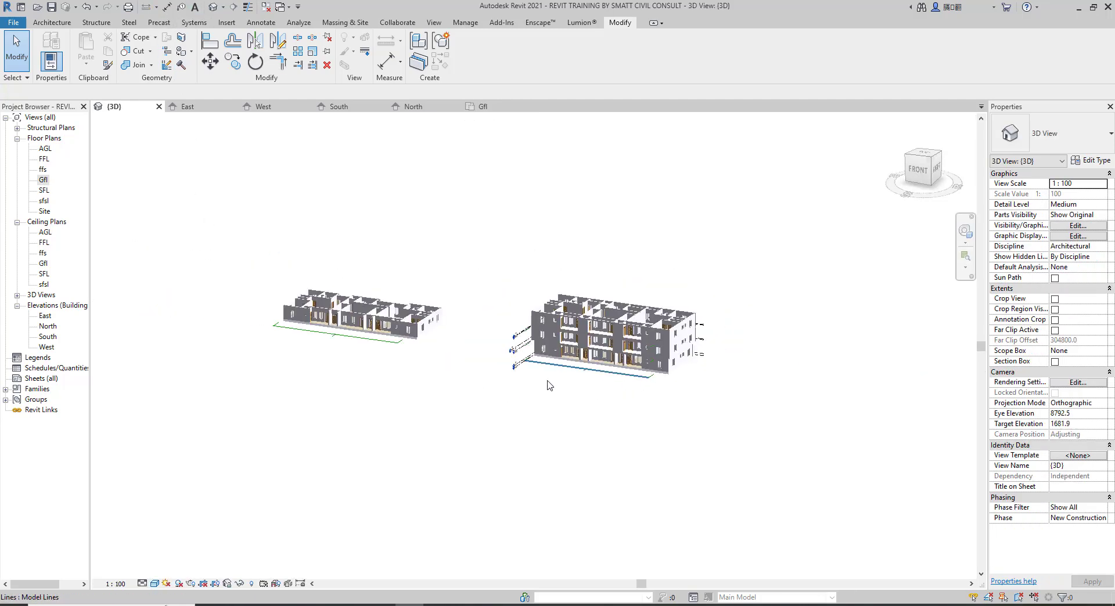
scroll(340, 334, "up", 5)
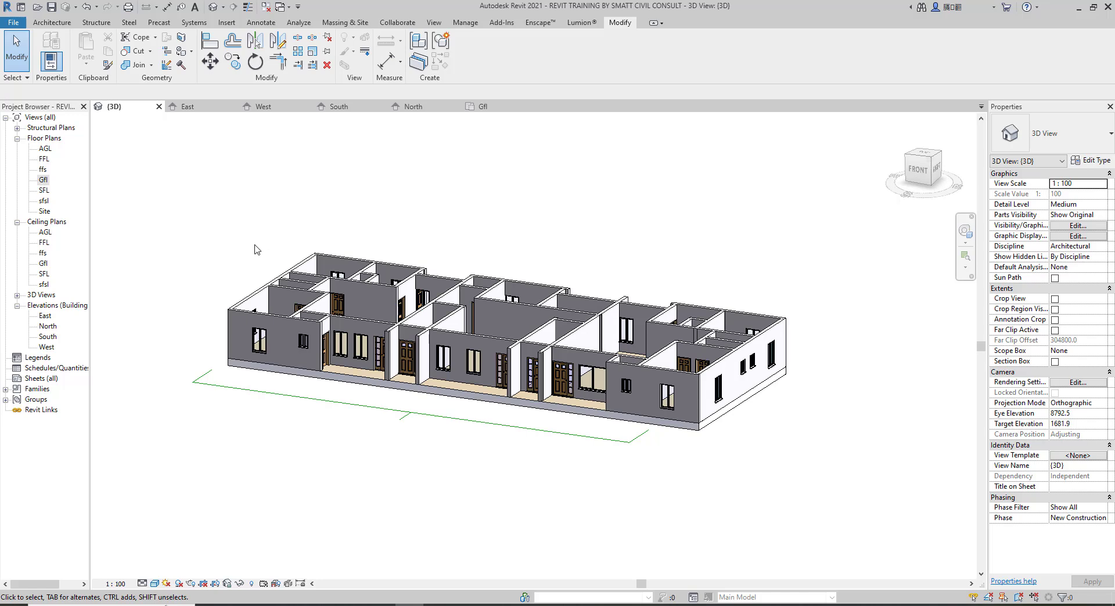
scroll(258, 250, "down", 3)
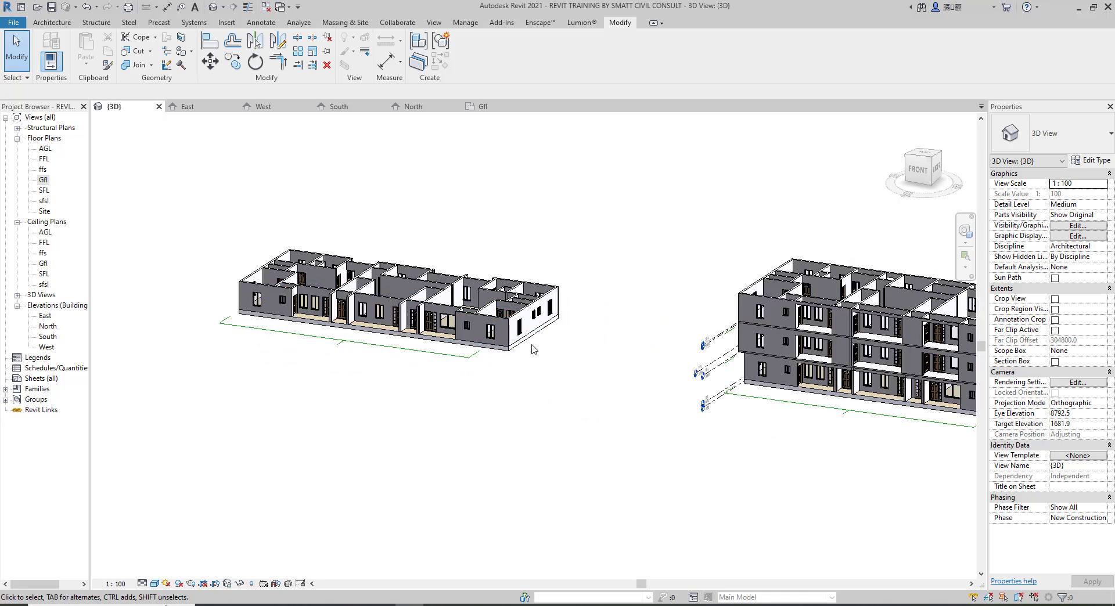
key("ctrl+z")
scroll(429, 323, "down", 3)
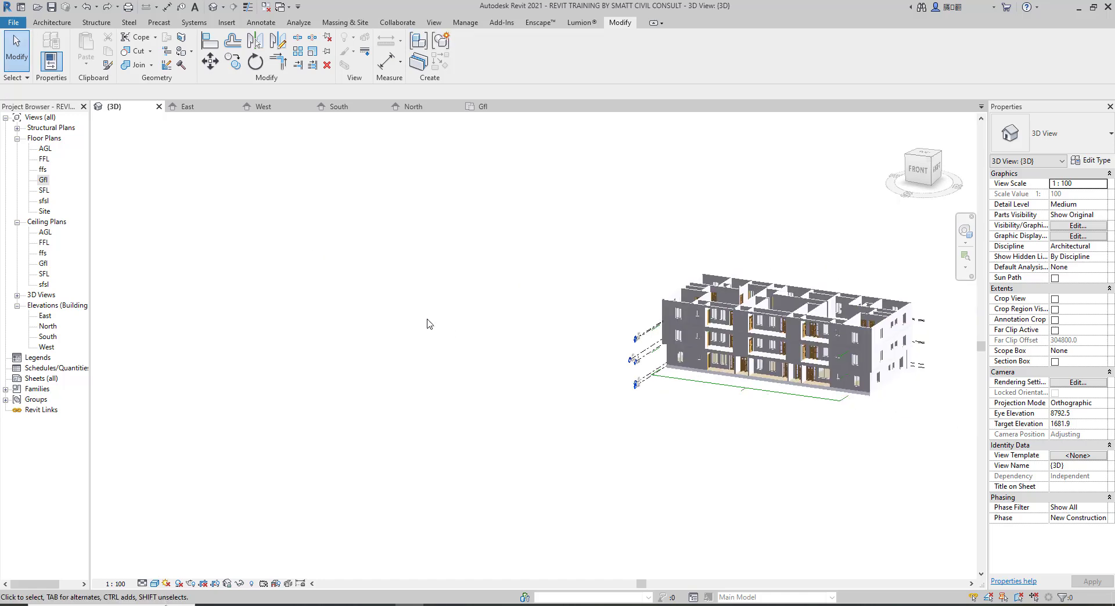
Select the whole ground floor in the Gfl plan and examine the building's ground-floor front in the 3D view
double_click(43, 180)
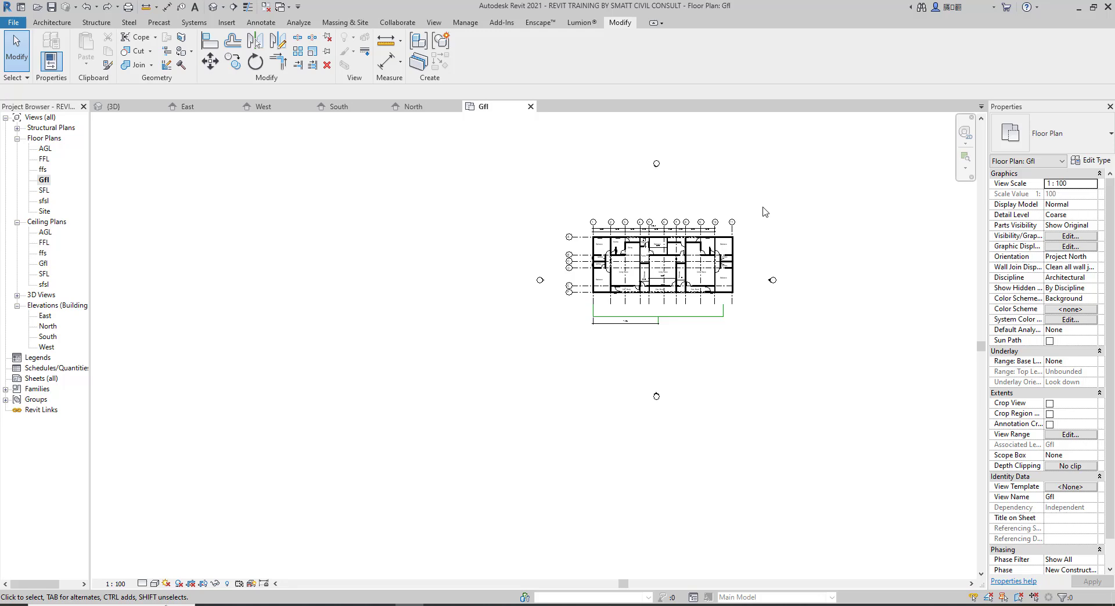
left_click_drag(764, 208, 559, 350)
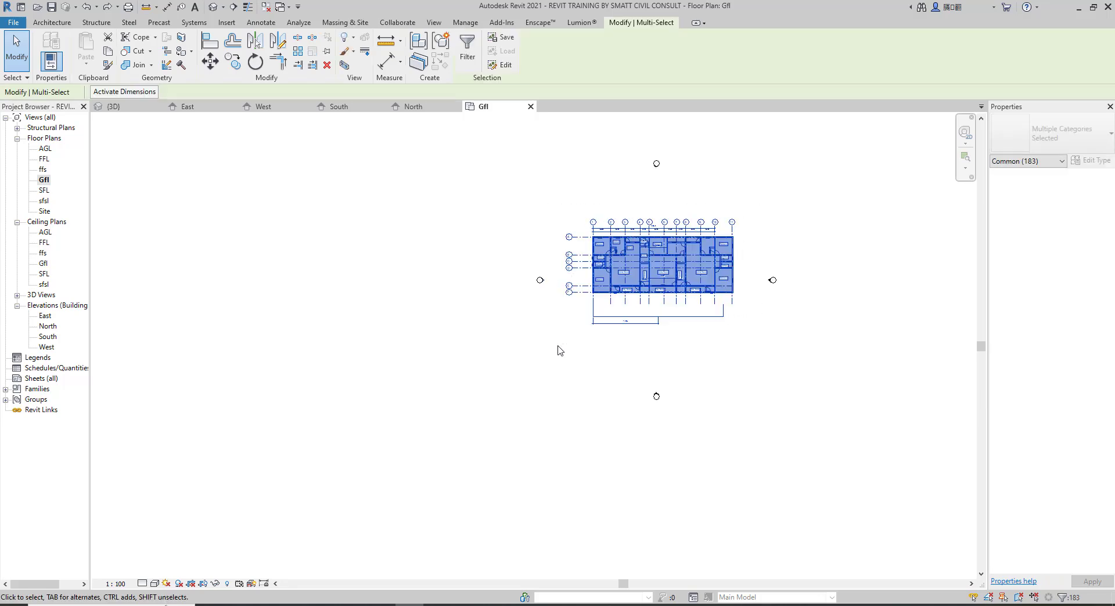
left_click(213, 7)
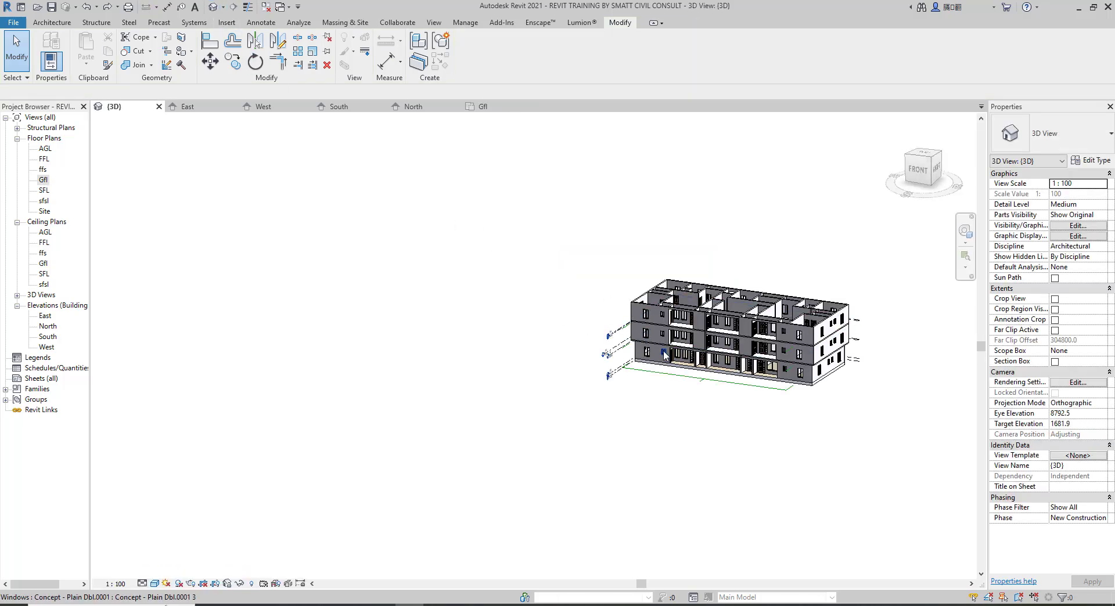
scroll(689, 369, "up", 6)
scroll(692, 371, "up", 2)
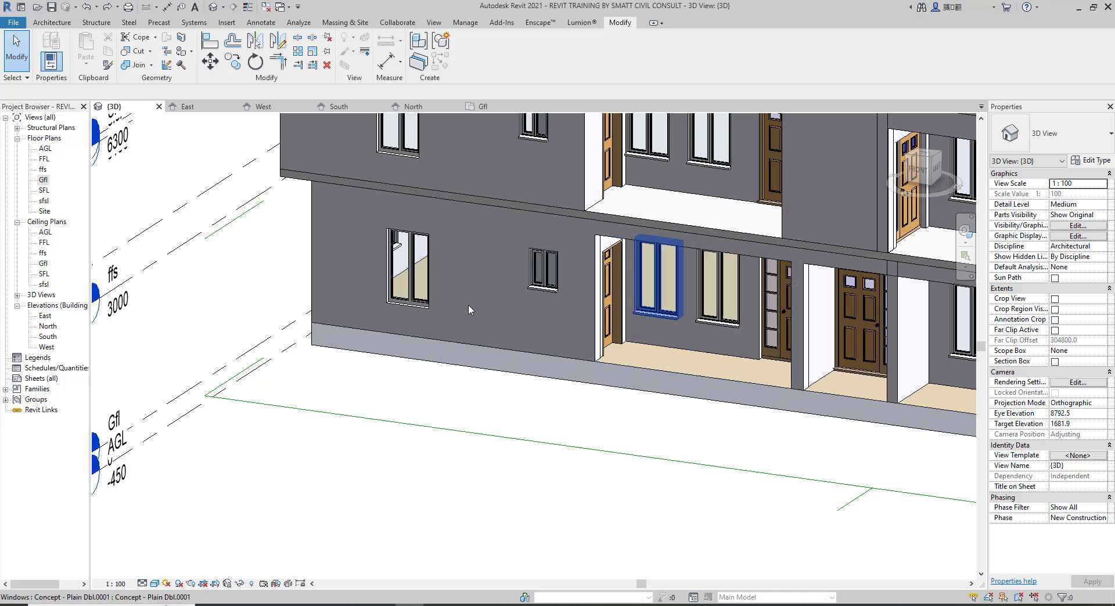
Reopen the Gfl floor plan, undo the most recent edits, and leave the wall's profile editing
double_click(43, 180)
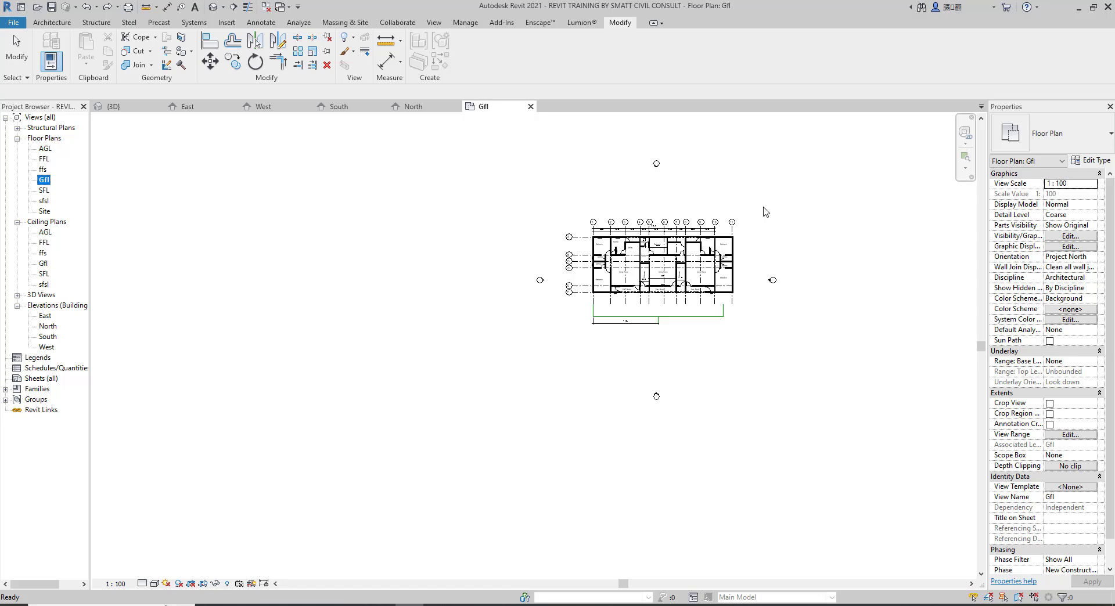
key("ctrl+z")
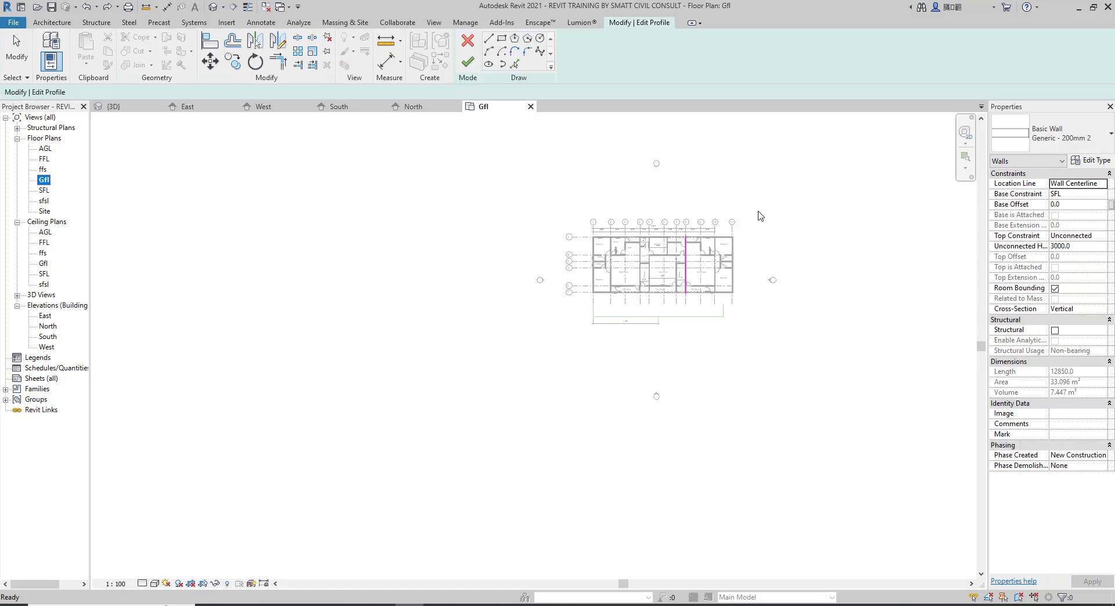
left_click(464, 66)
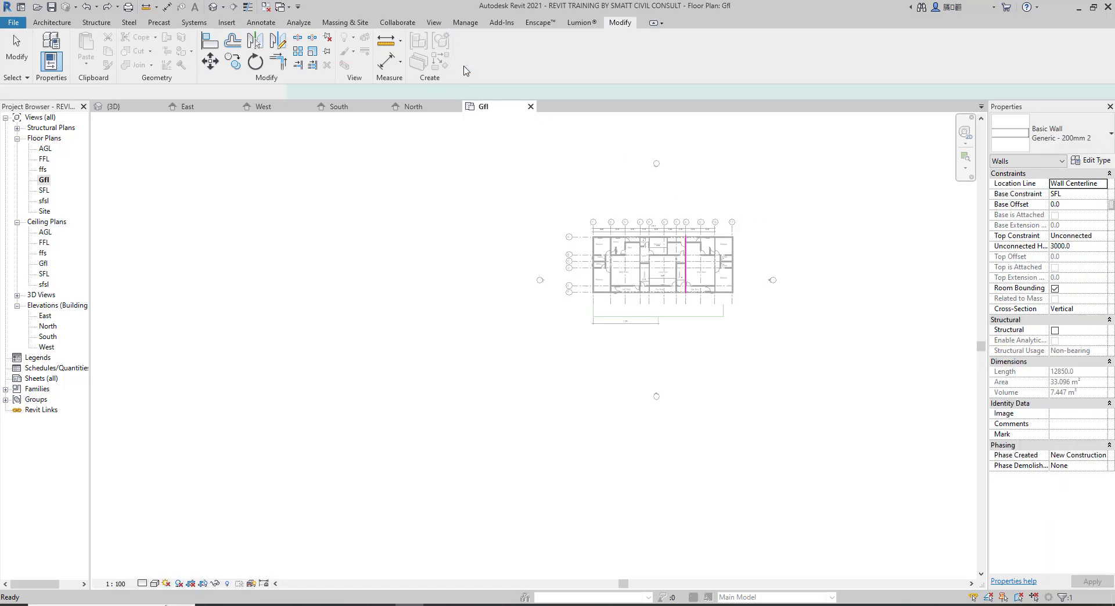
key("ctrl+z")
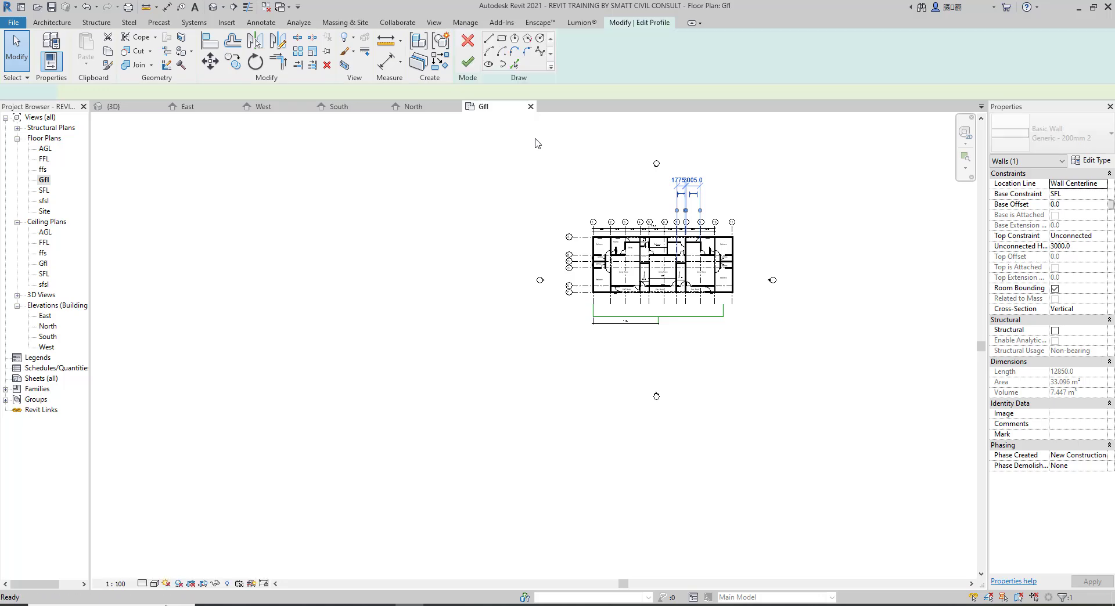
left_click(471, 68)
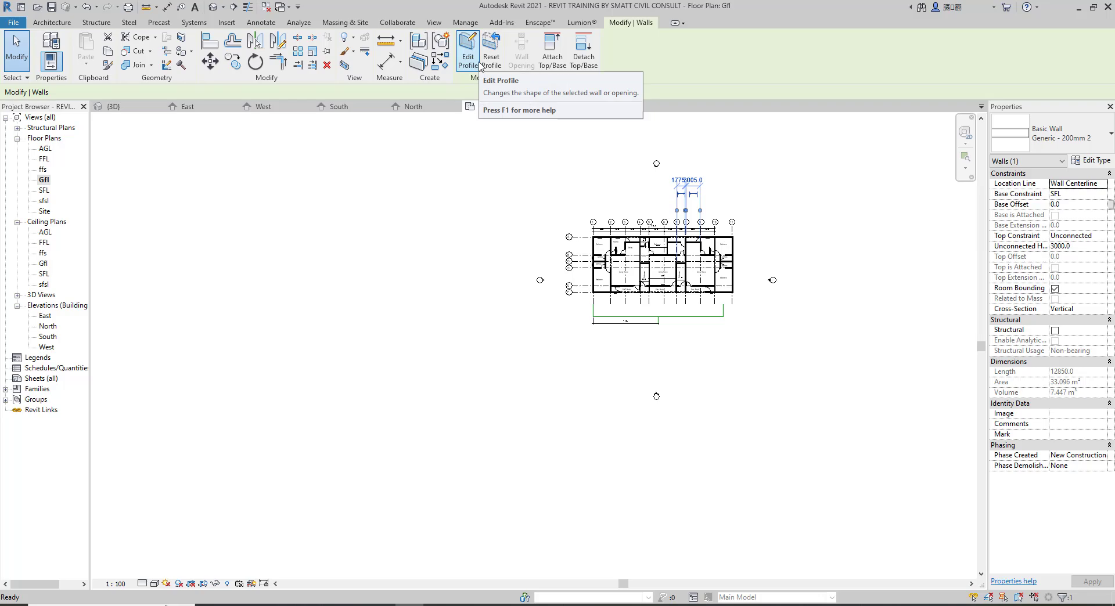
left_click(481, 65)
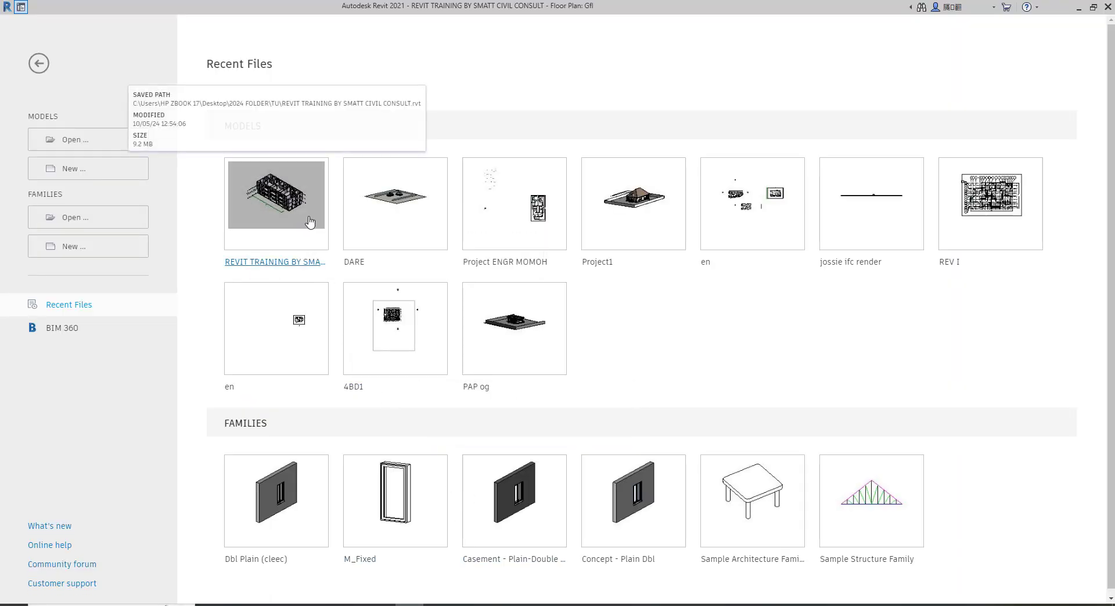
Try to reopen REVIT TRAINING BY SMATT CIVIL CONSULT from the recent files, and switch back from Lumion to the Revit floor plan
left_click(307, 217)
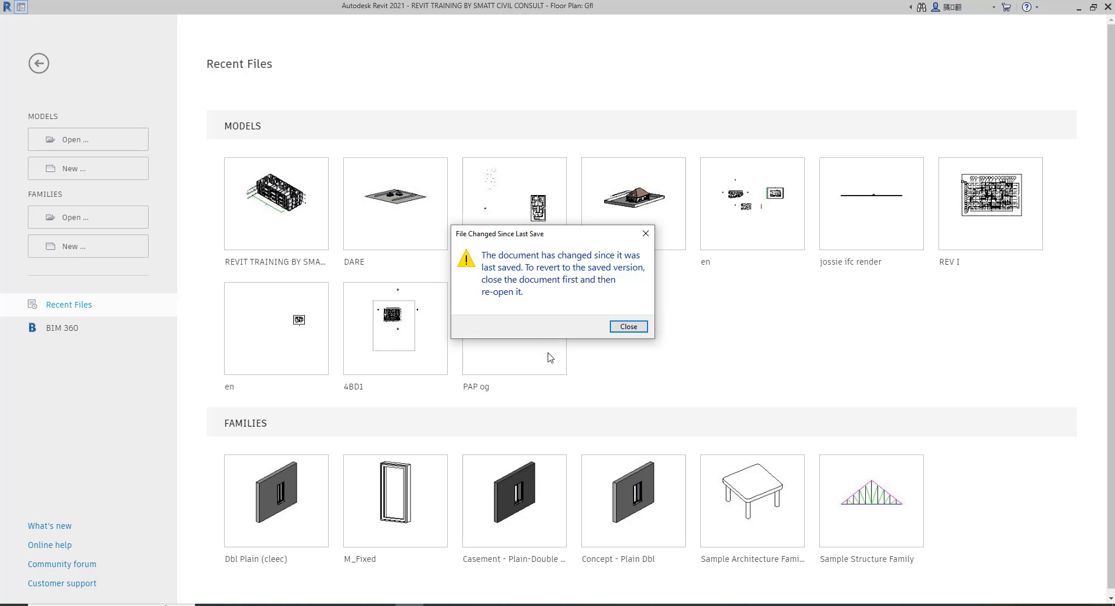
left_click(646, 233)
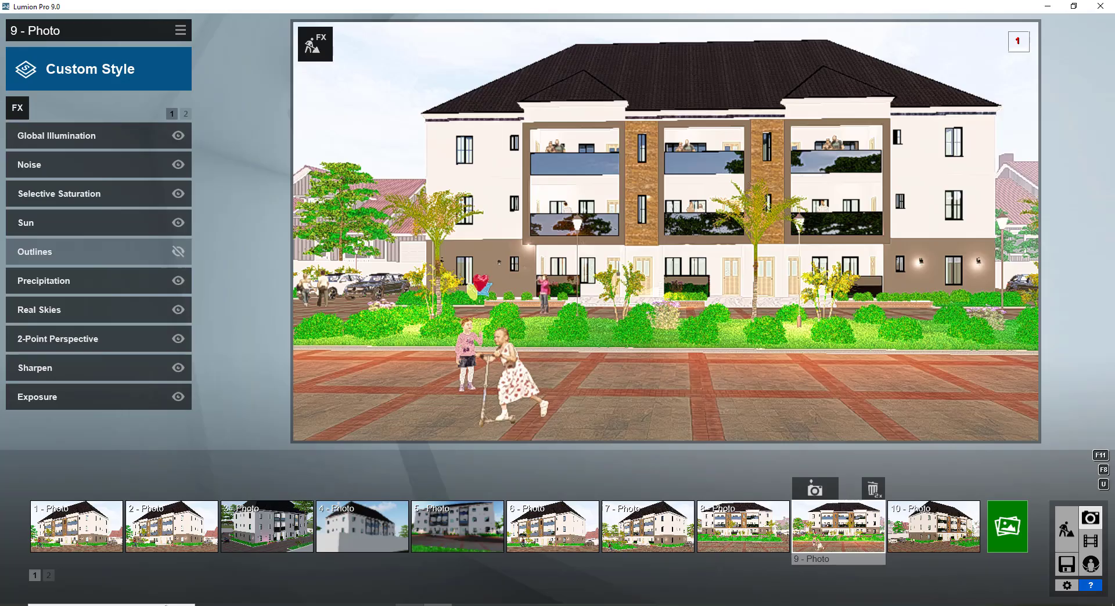
key("alt+Tab")
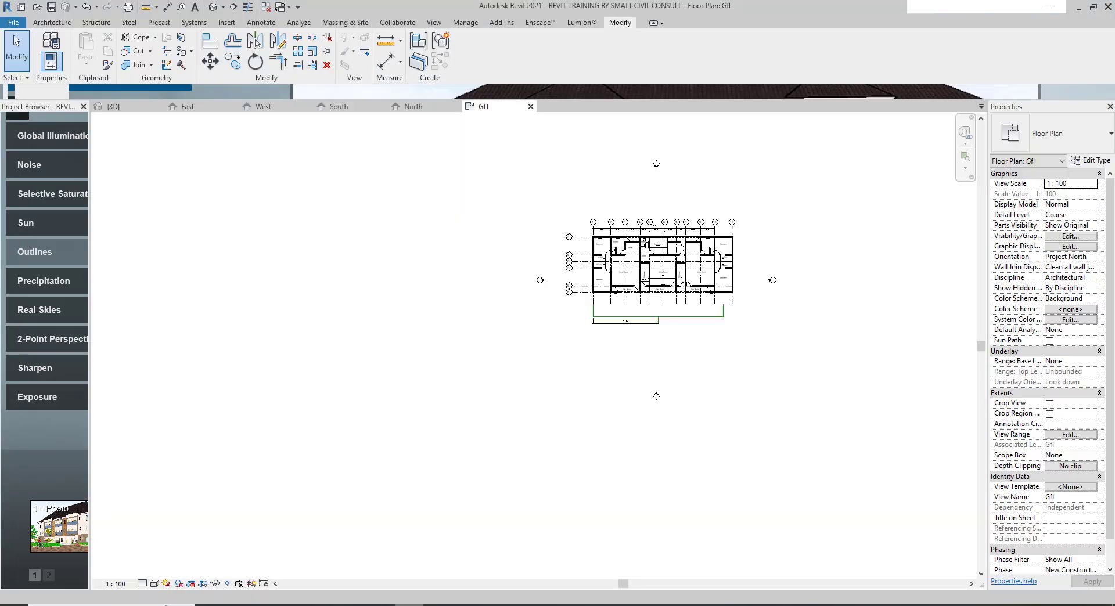
Copy the whole ground floor plan, including grids and dimensions, about 56000 mm horizontally to the left of the original
scroll(745, 222, "up", 1)
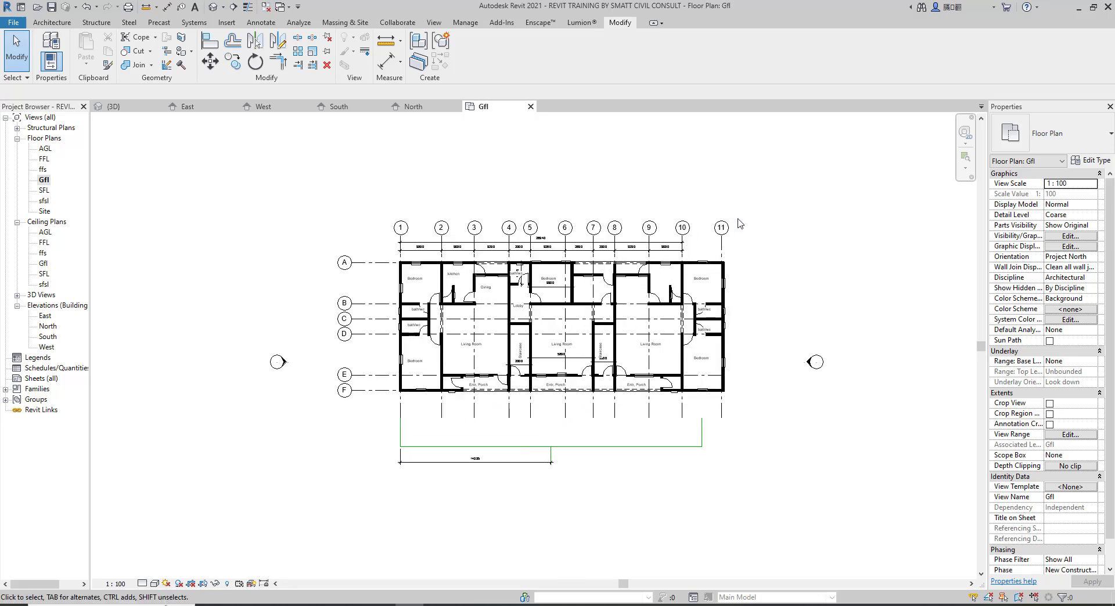
left_click_drag(757, 197, 339, 492)
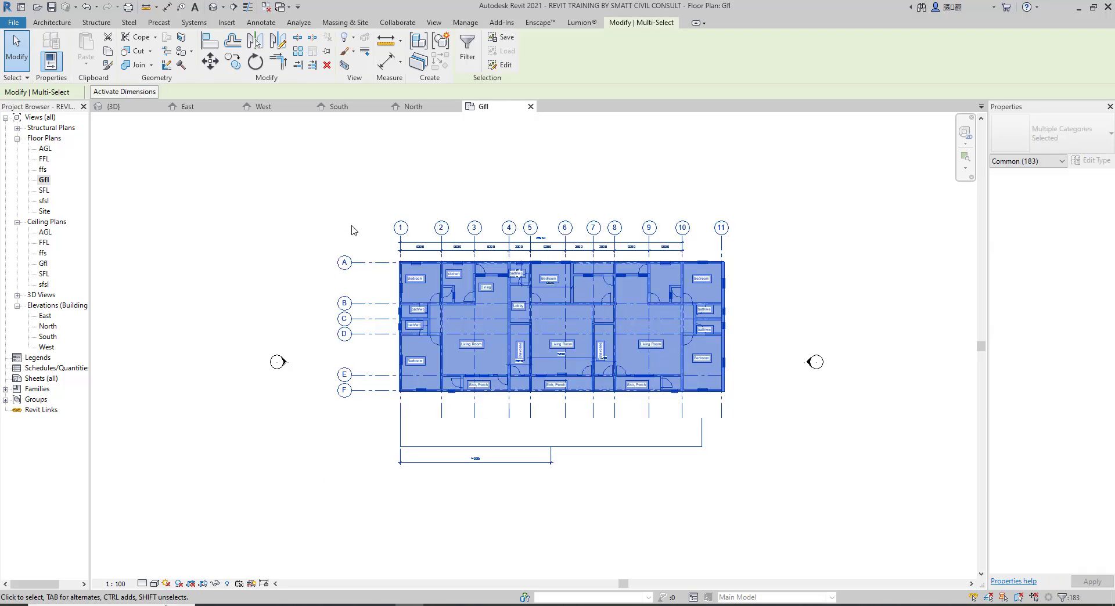
scroll(691, 349, "down", 1)
scroll(691, 349, "down", 1)
key("c")
key("o")
left_click(643, 349)
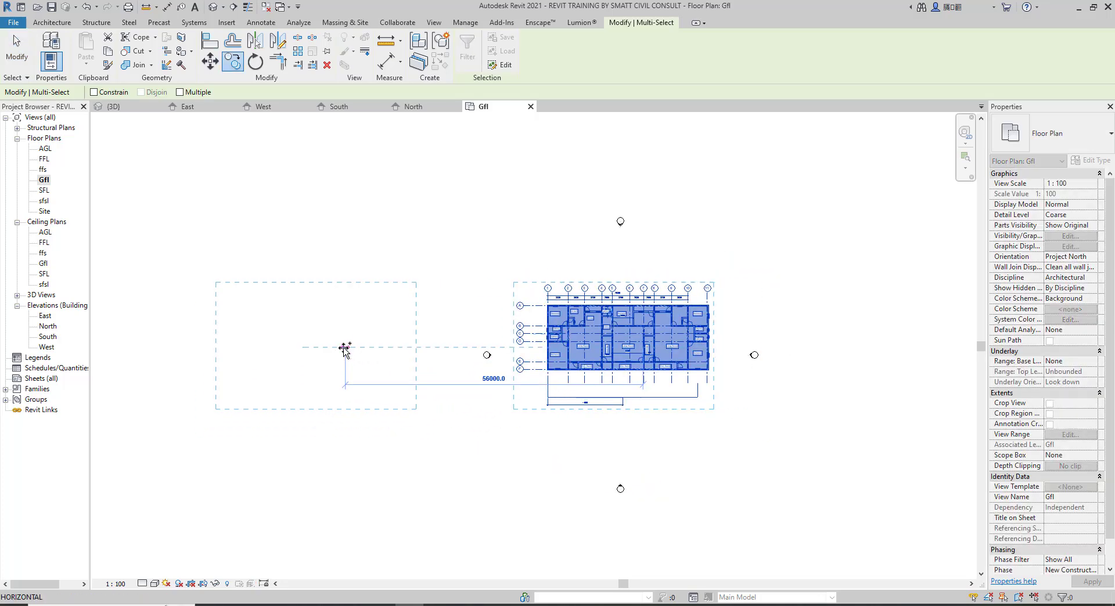
left_click(347, 347)
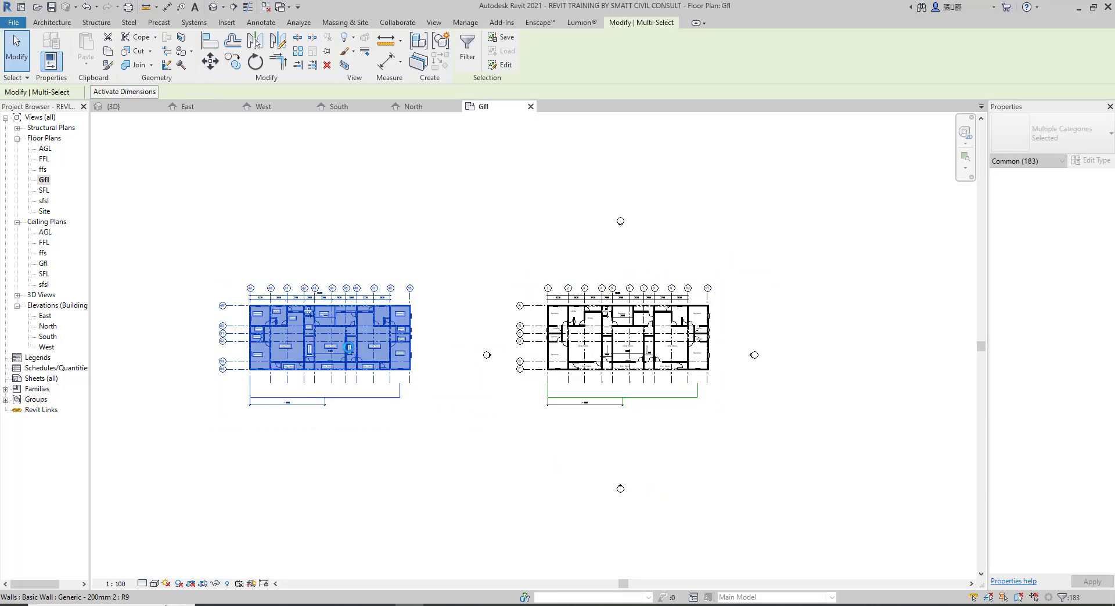
left_click(374, 435)
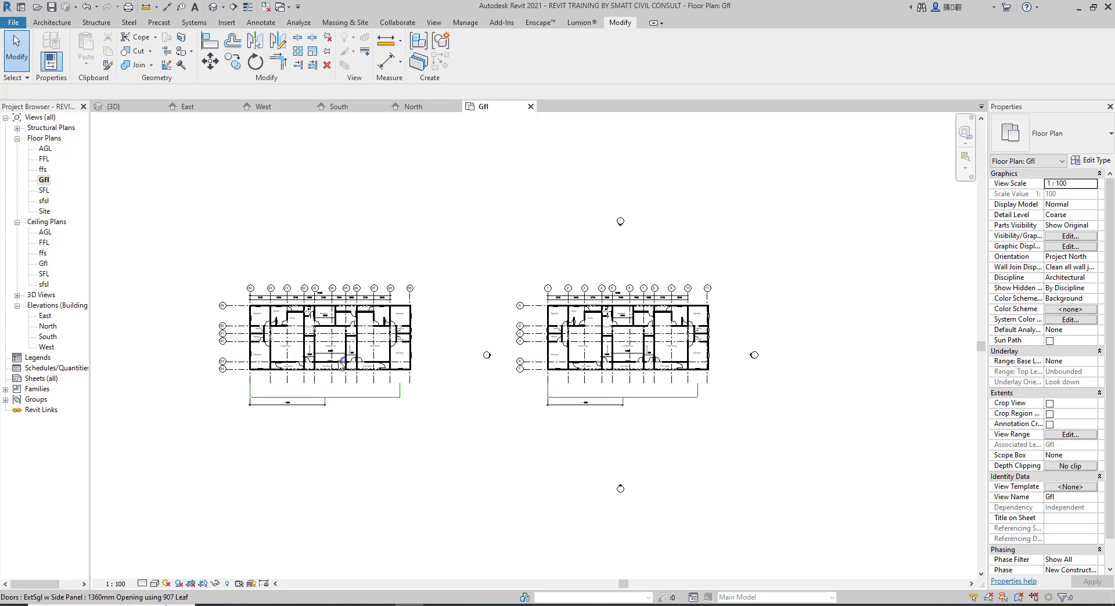
Examine the single-storey ground-floor copy beside the original three-storey building in the 3D view
left_click(213, 11)
scroll(685, 310, "down", 4)
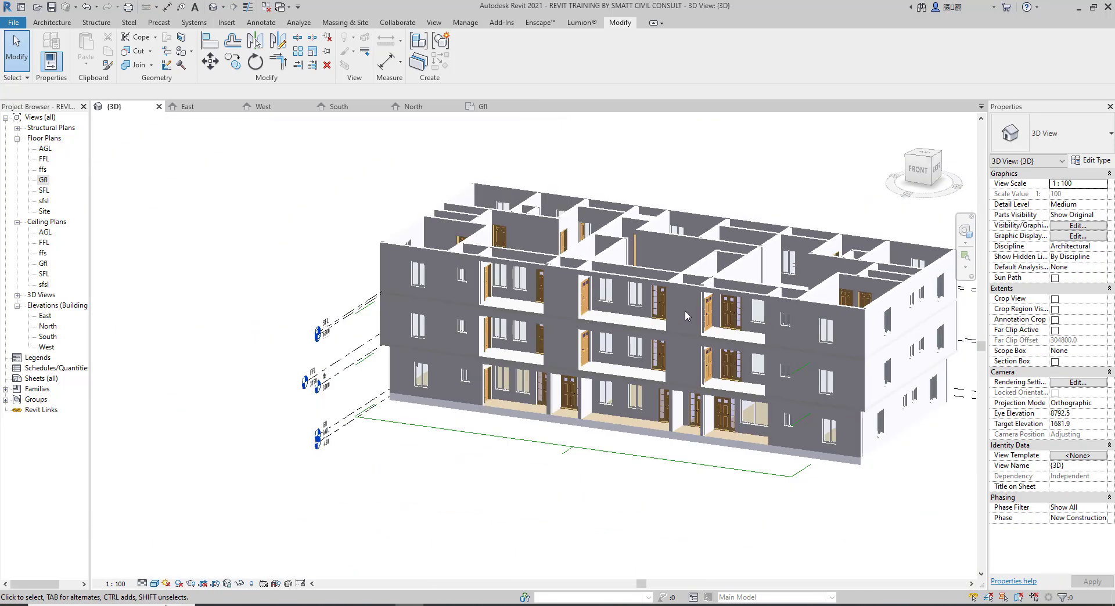
scroll(685, 310, "down", 5)
scroll(133, 321, "up", 5)
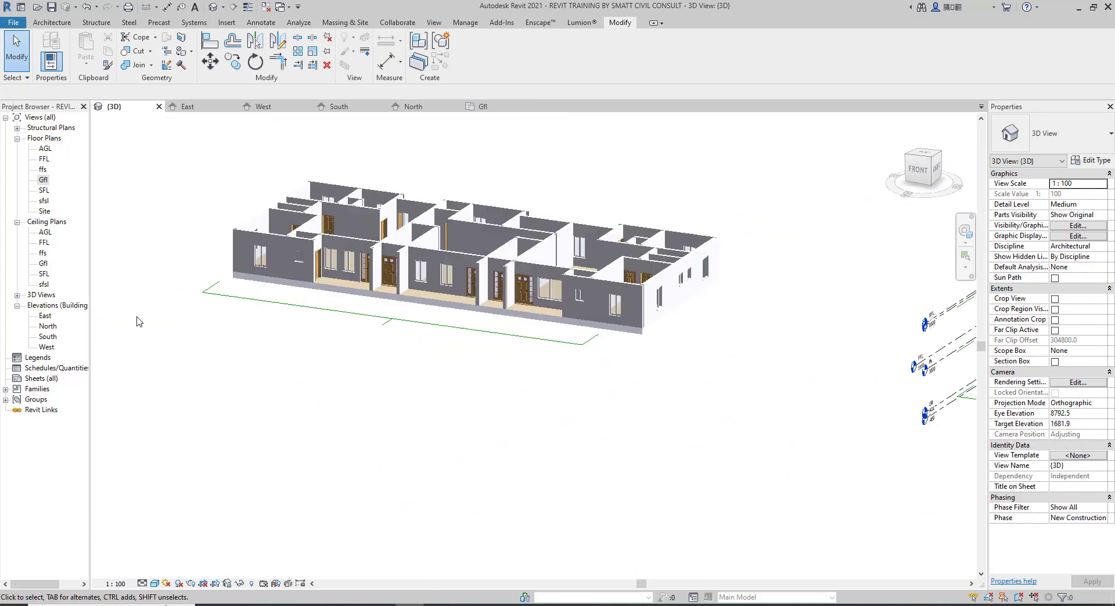
scroll(139, 322, "down", 4)
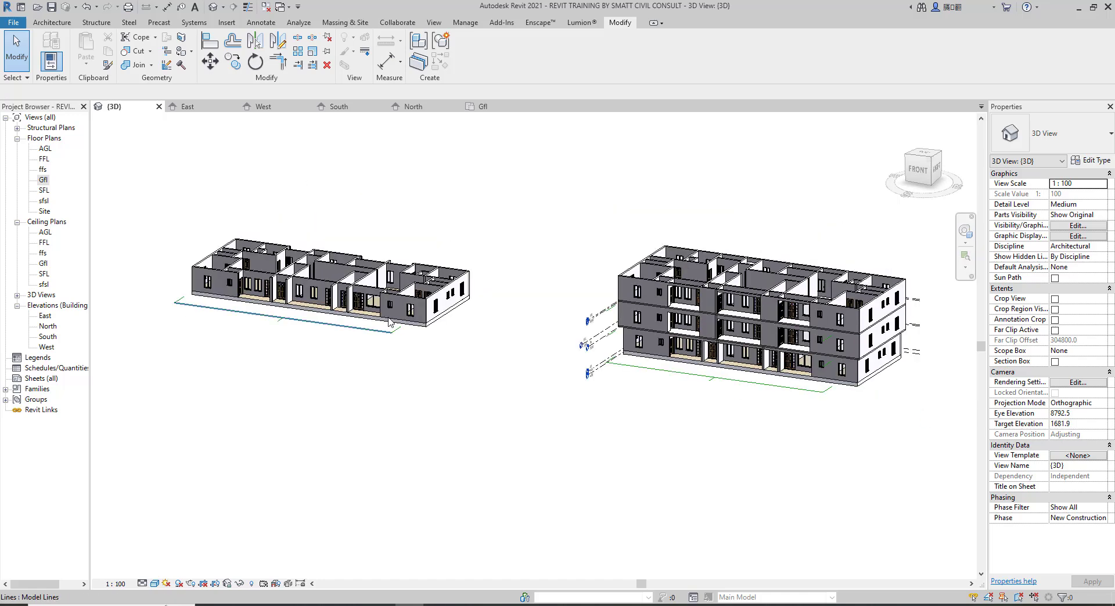
Reopen the Gfl floor plan and start a detail line in the <Lines> style
double_click(45, 180)
scroll(639, 363, "up", 3)
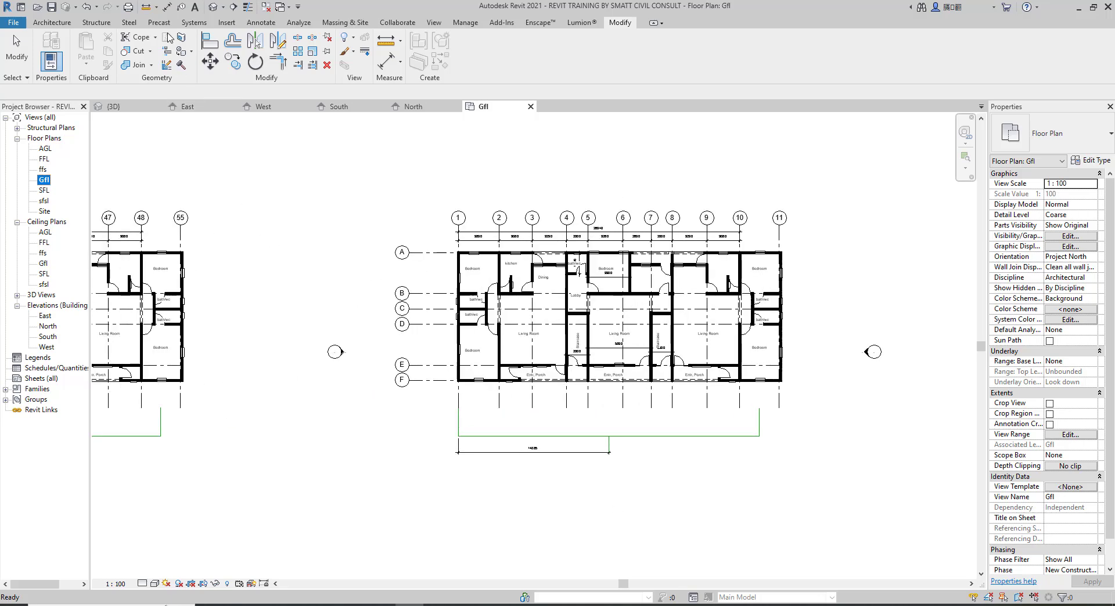
left_click(51, 23)
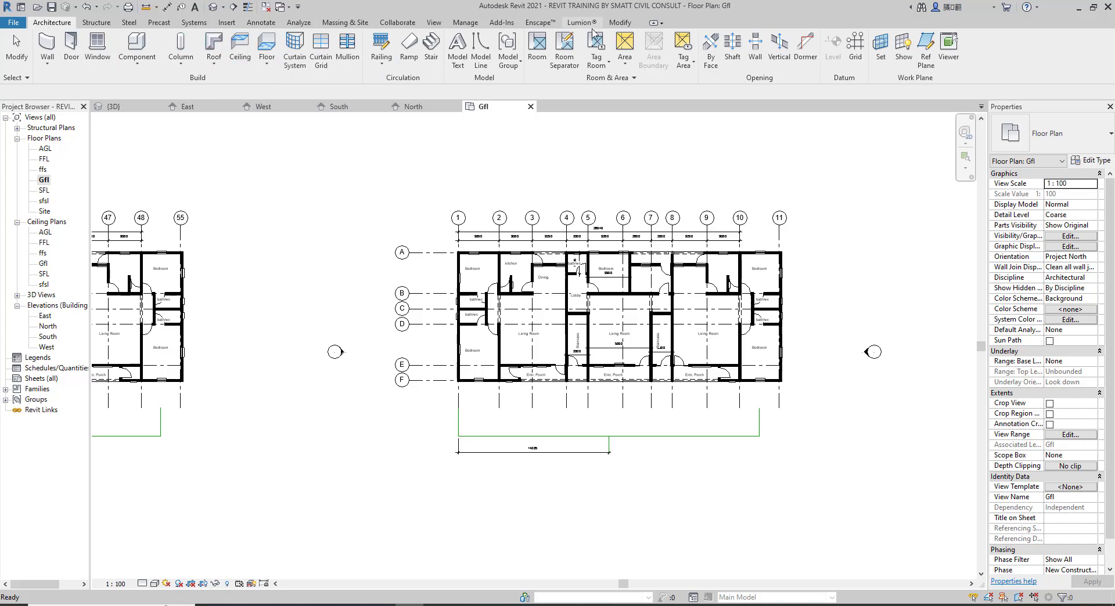
left_click(620, 23)
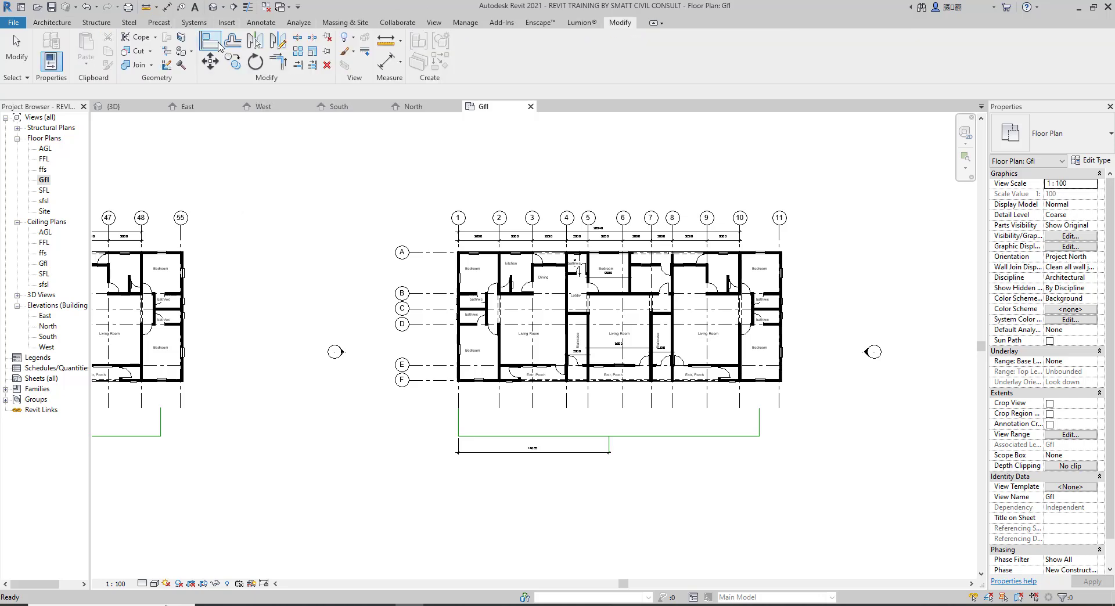
left_click(262, 27)
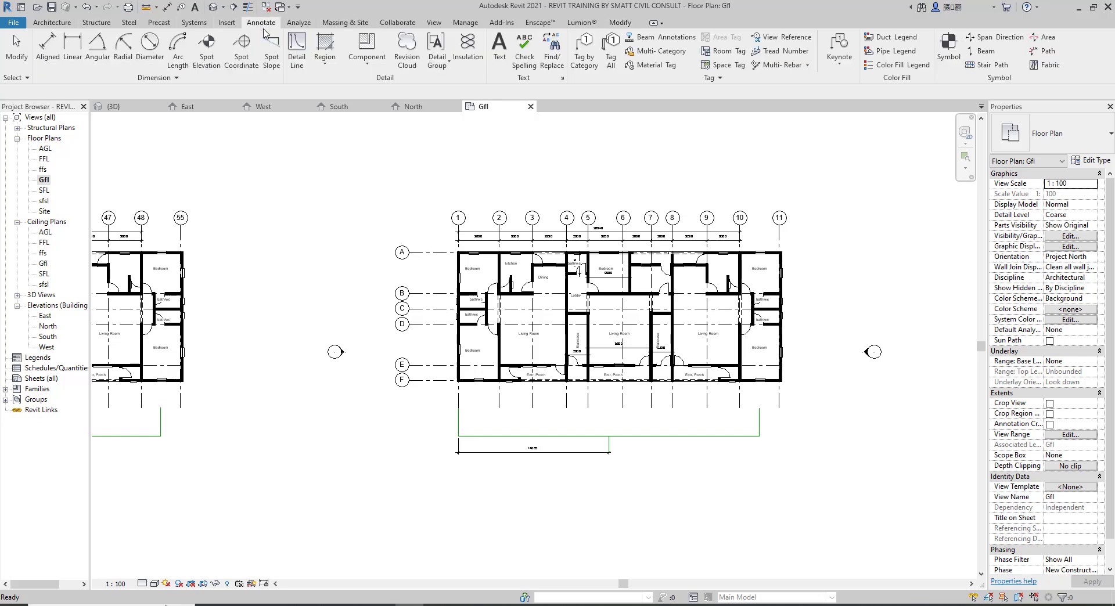
left_click(297, 51)
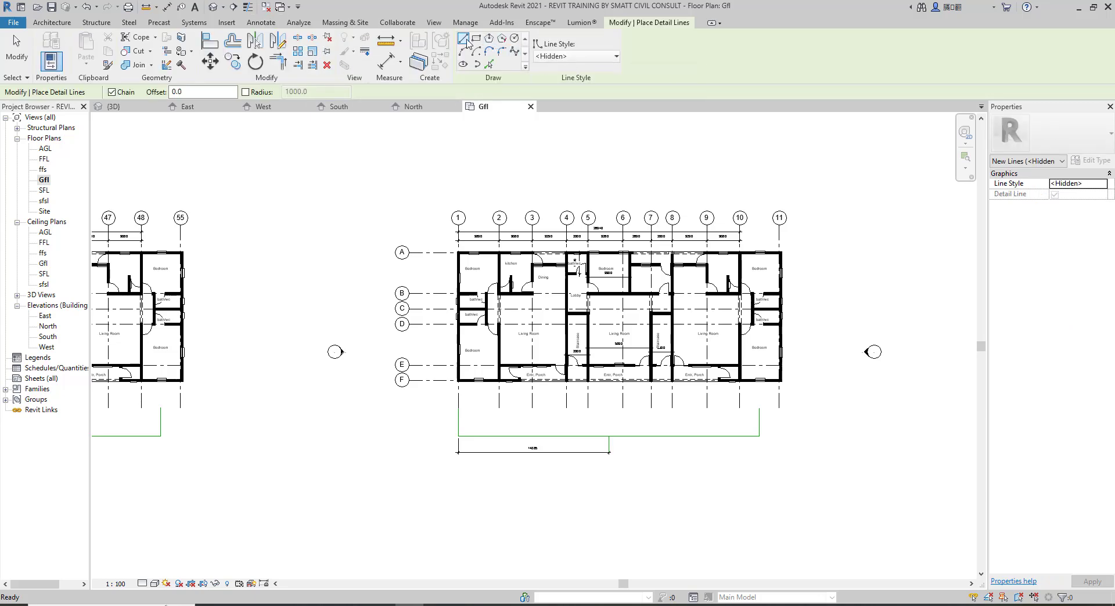
left_click(554, 56)
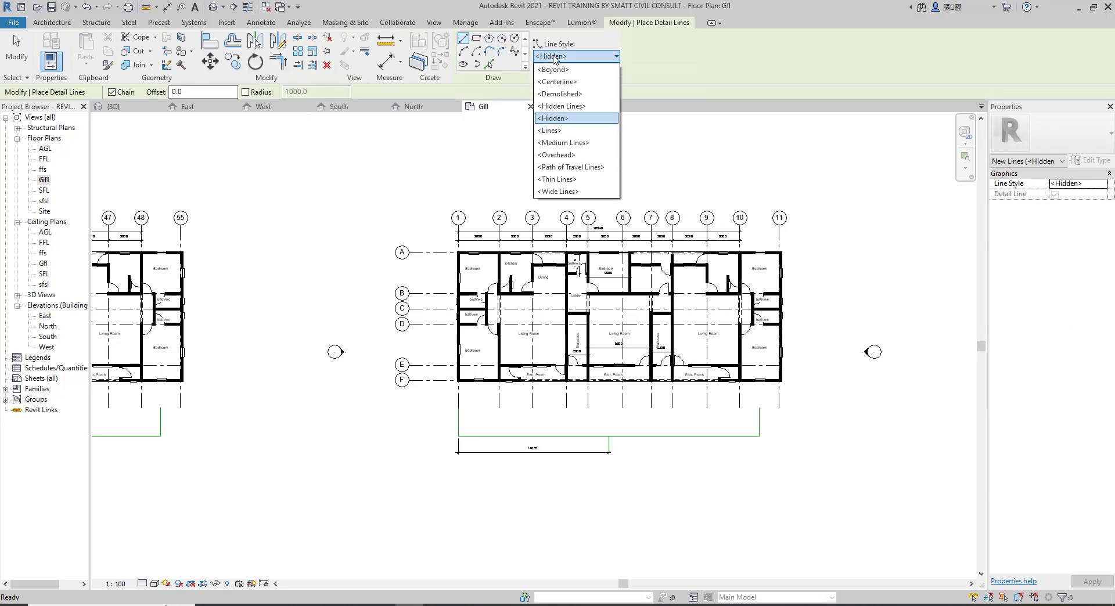
left_click(569, 131)
Draw a horizontal detail line about 25600 mm long from the copy's outer wall to the facing wall of the original plan
scroll(195, 317, "up", 6)
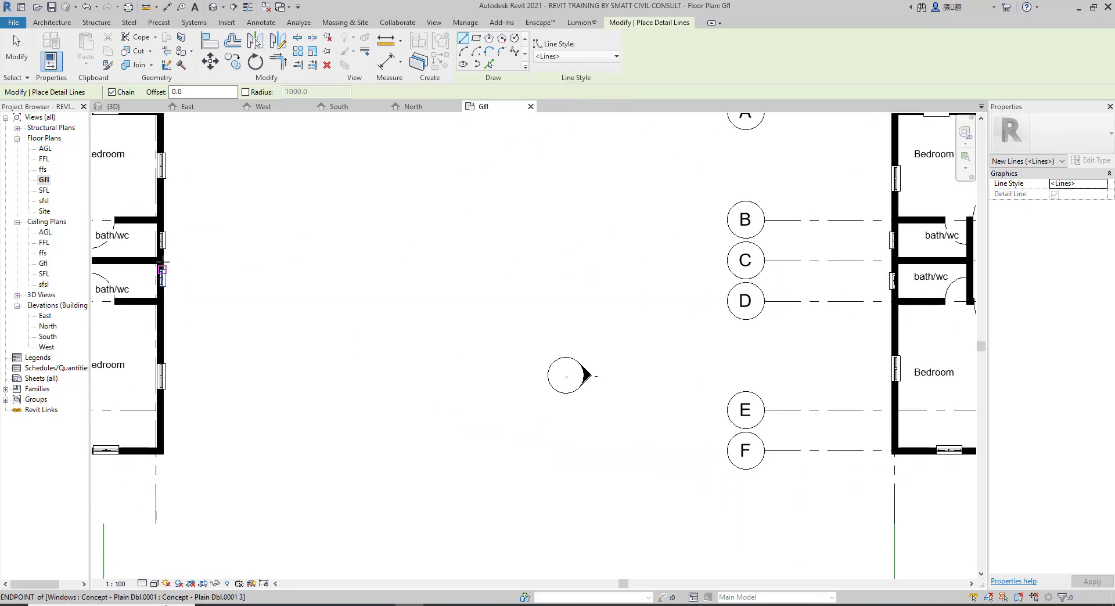
scroll(165, 257, "down", 1)
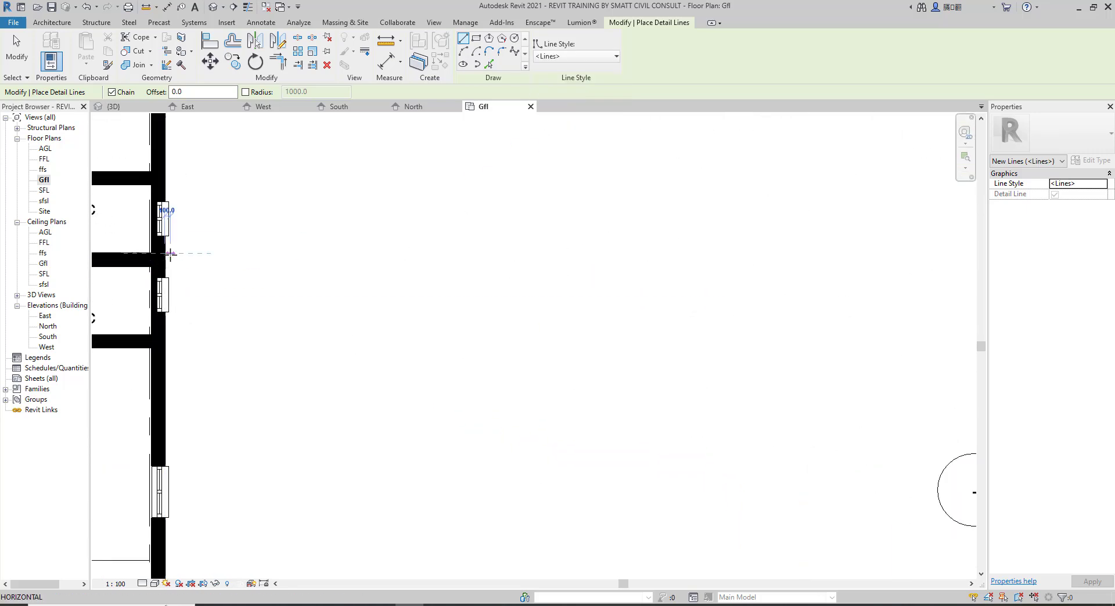
left_click(163, 254)
scroll(187, 251, "down", 4)
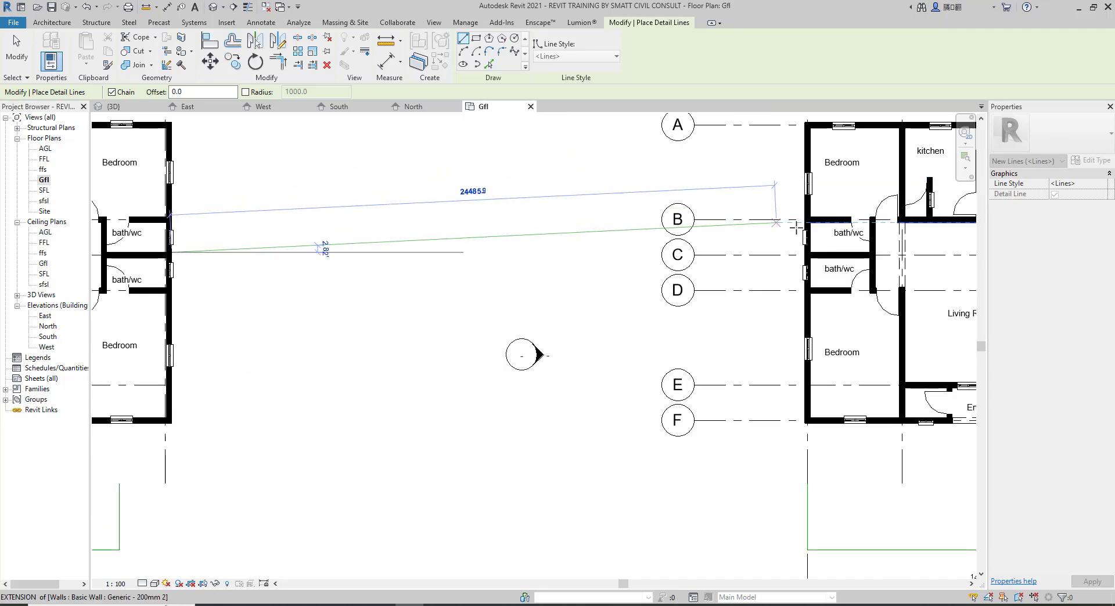
scroll(802, 231, "up", 1)
scroll(800, 230, "up", 2)
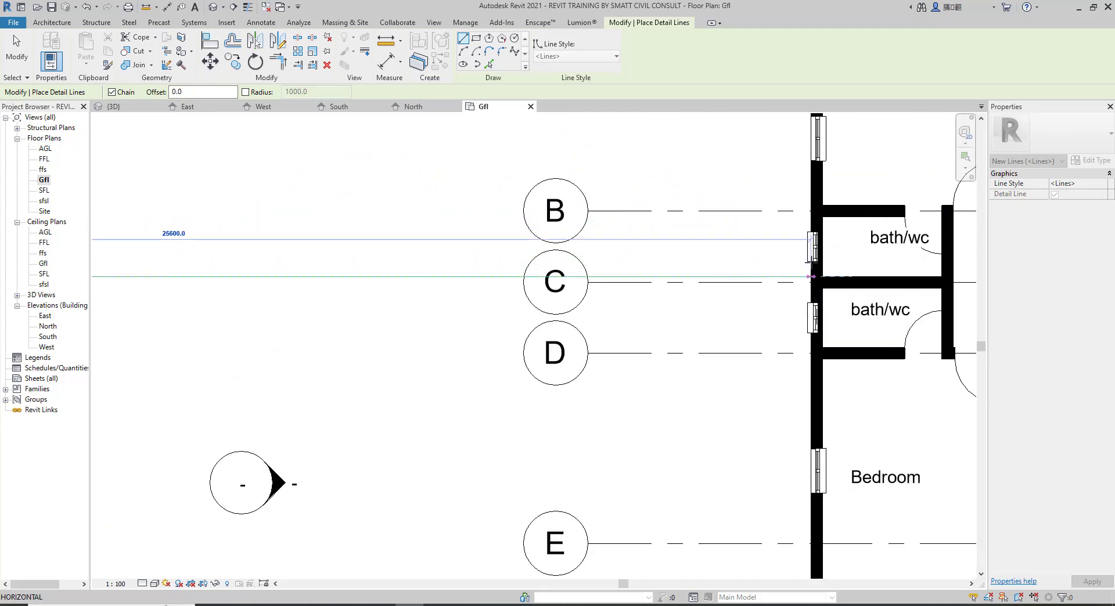
right_click(799, 271)
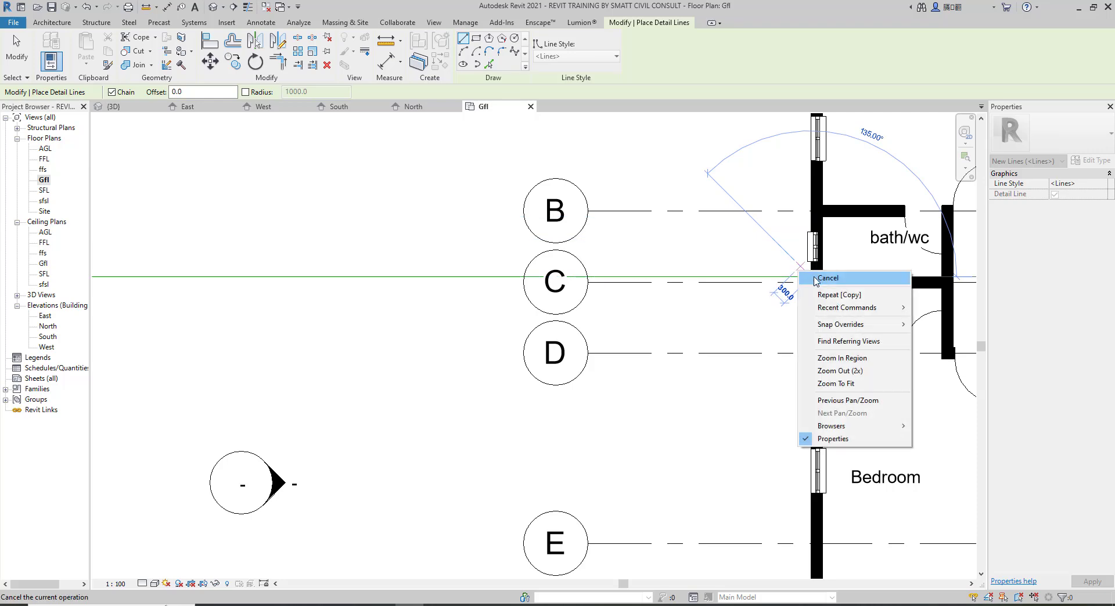
left_click(816, 279)
scroll(845, 176, "down", 3)
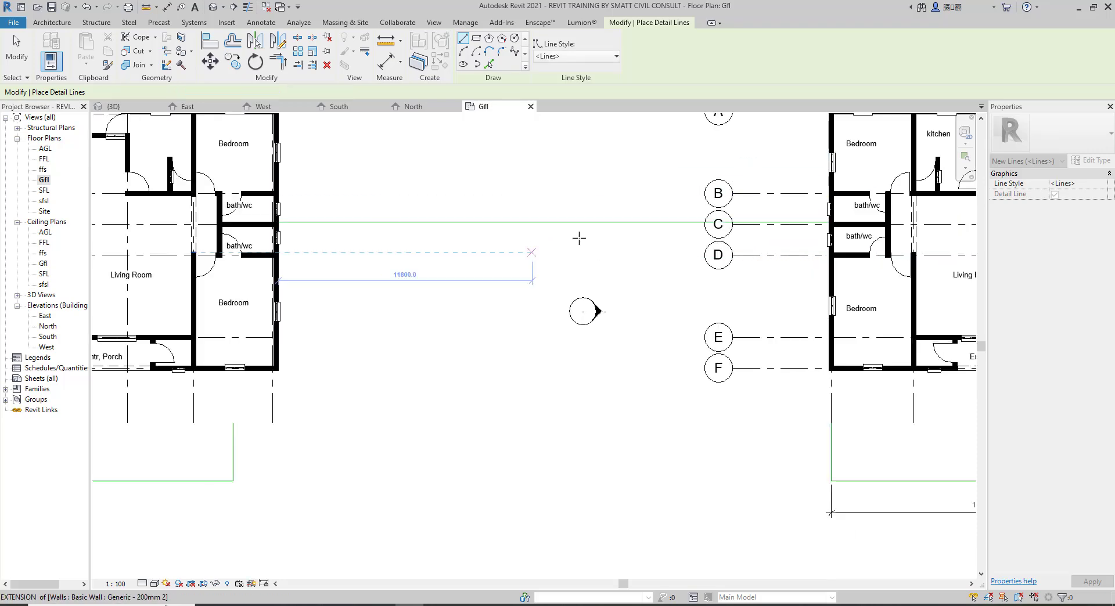
Draw a vertical detail line about 5260 mm downward from the horizontal line's midpoint, and finish the detail lines
left_click(553, 222)
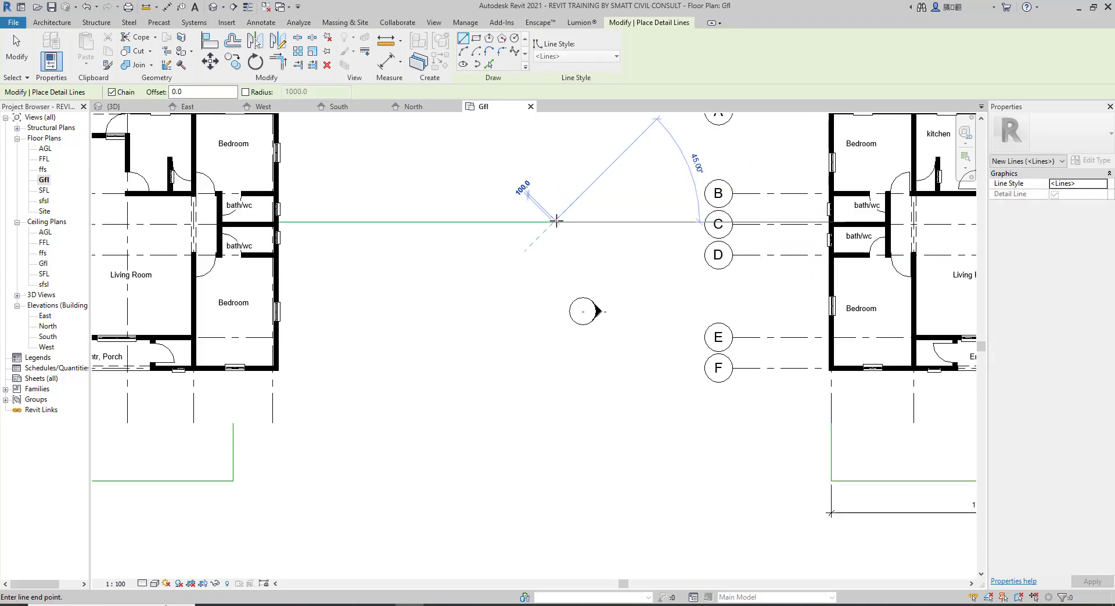
left_click(550, 335)
right_click(573, 338)
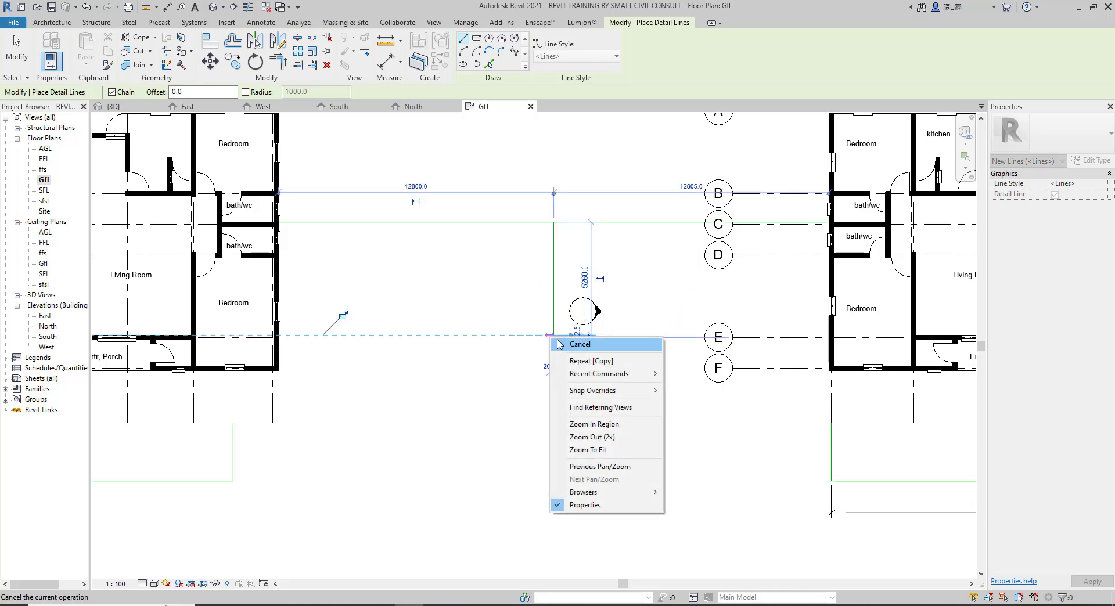
left_click(587, 345)
right_click(515, 308)
left_click(546, 315)
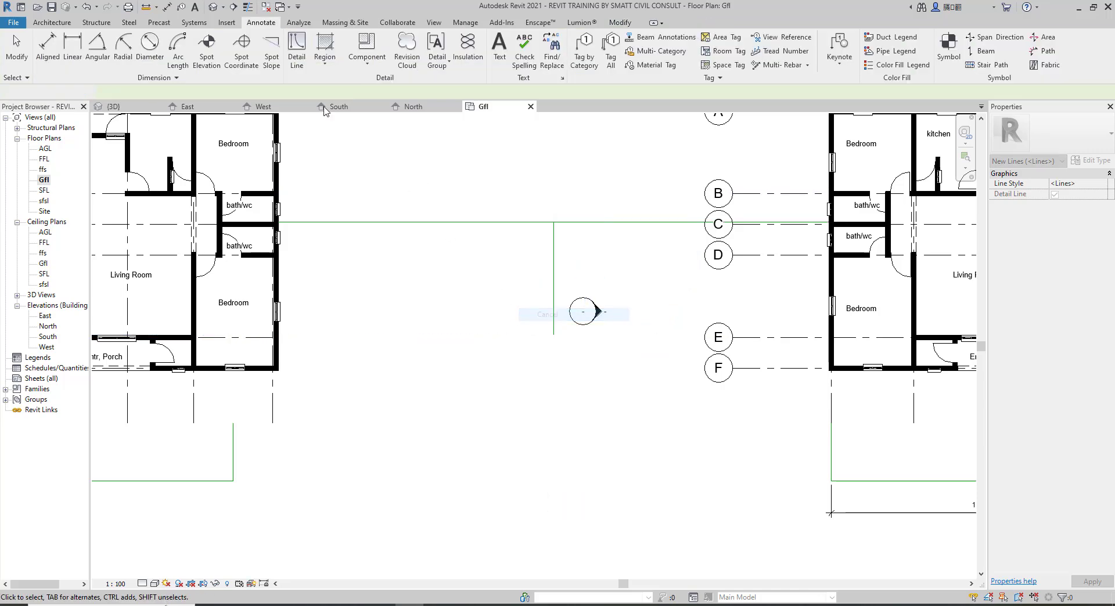
Inspect both buildings from the front in the 3D view, checking the top-floor front wall of the three-storey building
left_click(214, 6)
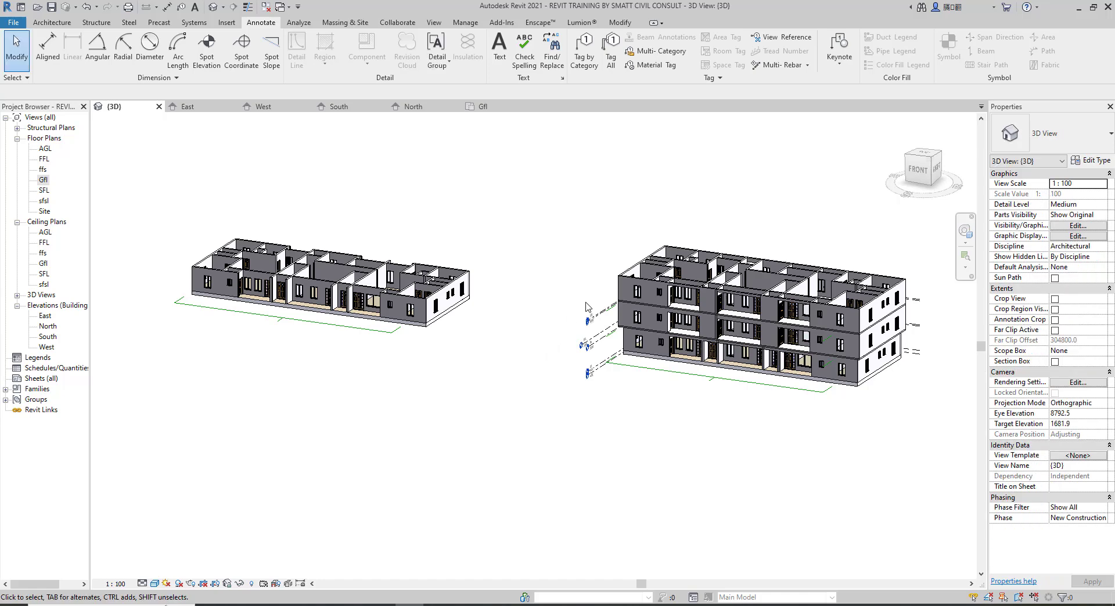
middle_click_drag(579, 303, 668, 328, "shift")
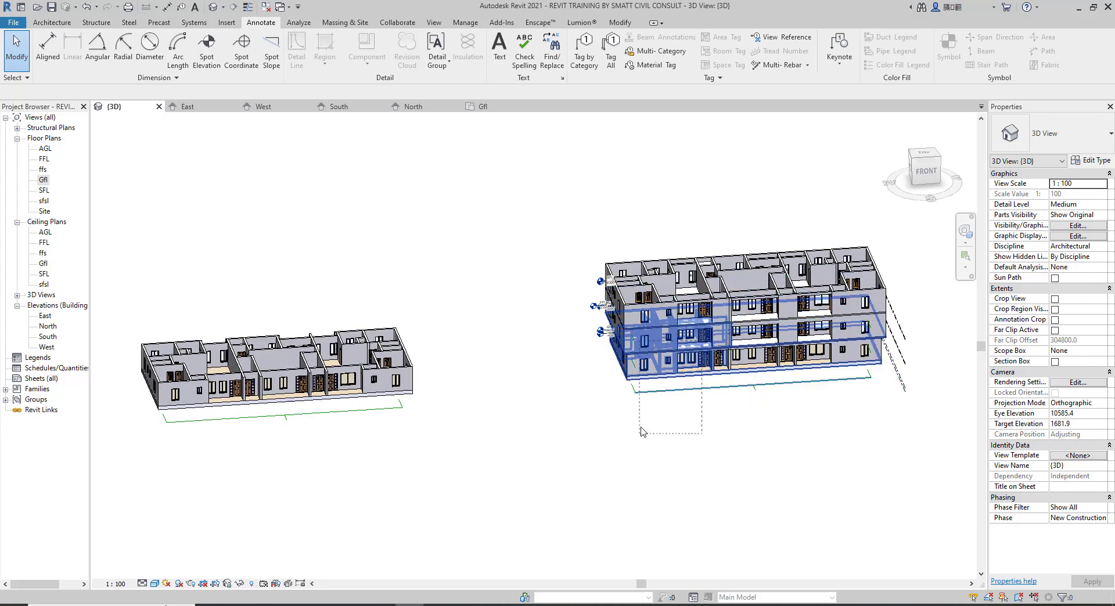
scroll(650, 325, "up", 3)
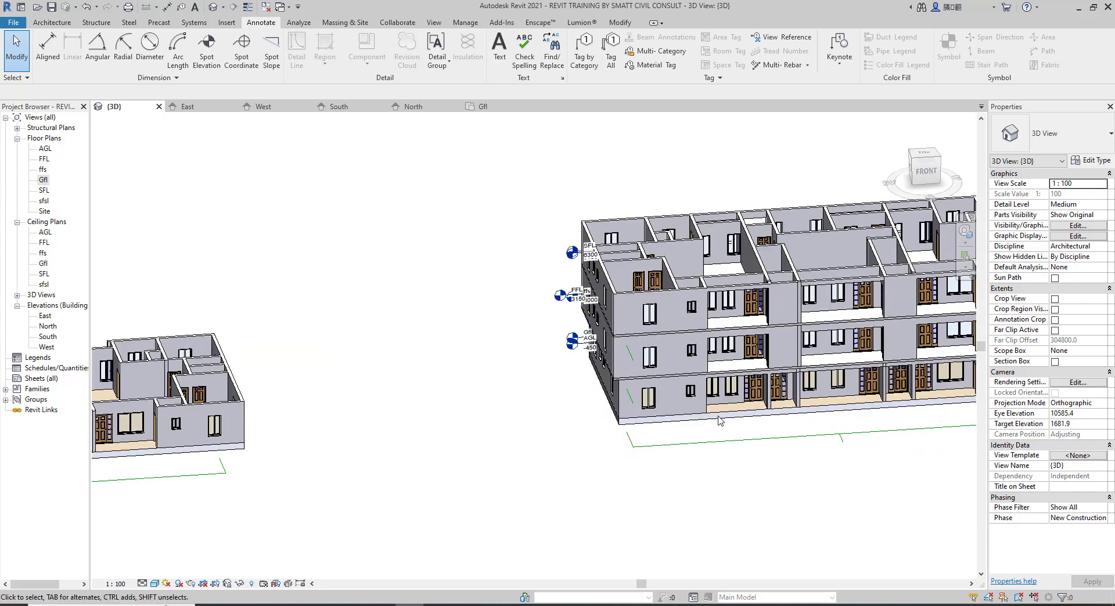
scroll(672, 274, "up", 3)
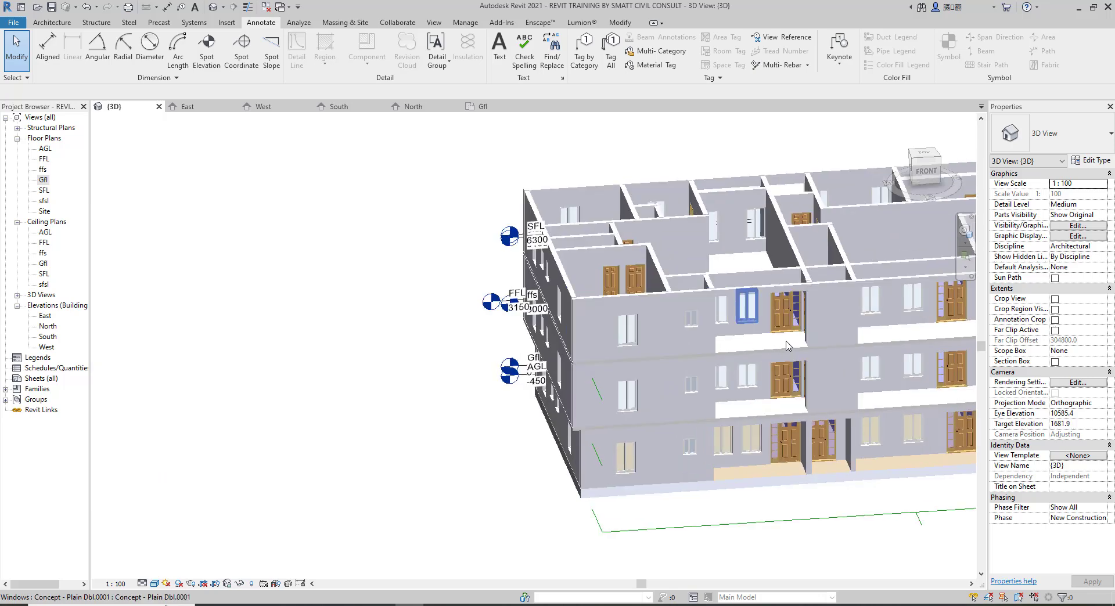
left_click(752, 289)
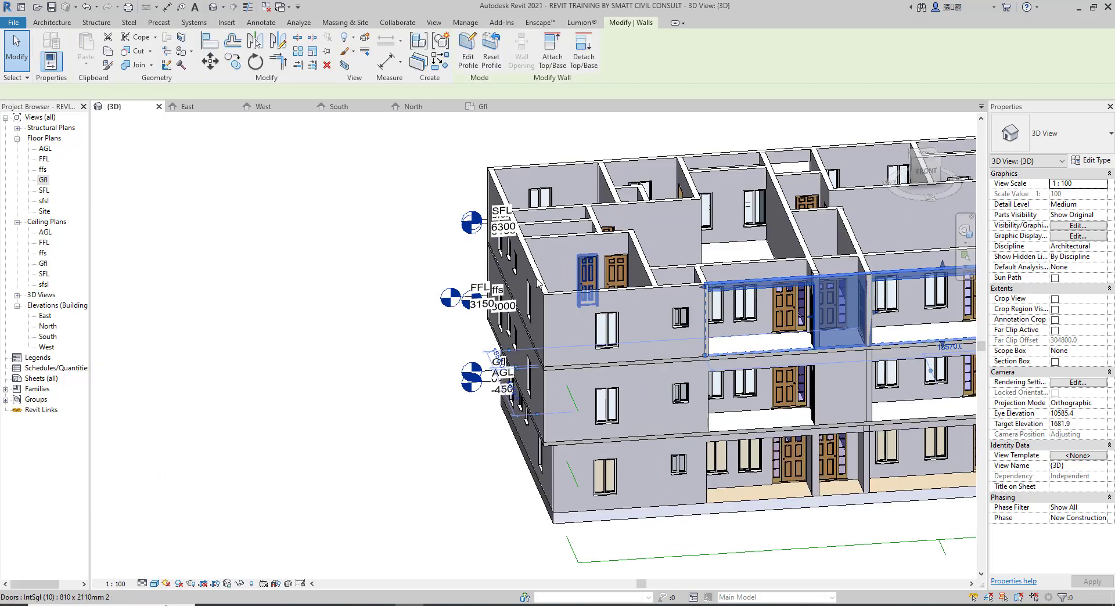
scroll(659, 425, "down", 5)
left_click(659, 424)
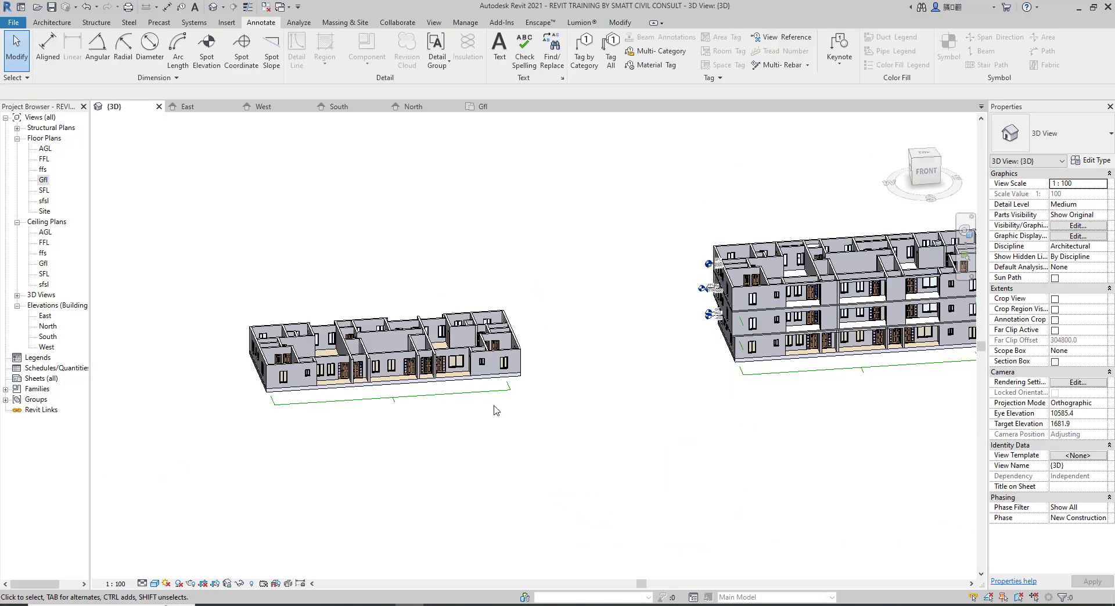
mouse_move(495, 338)
middle_mouse_down("shift")
mouse_move(802, 356)
mouse_move(643, 368)
mouse_move(600, 356)
middle_mouse_up("shift")
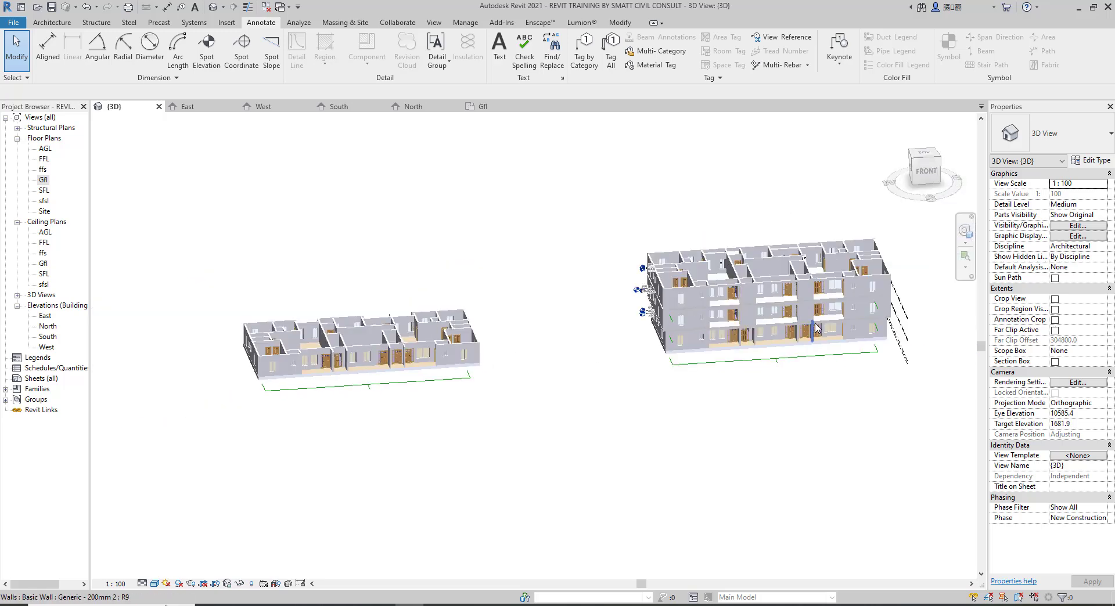
Select the two ground-floor walls framing the porch openings on the three-storey building's front in the 3D view
scroll(600, 352, "up", 6)
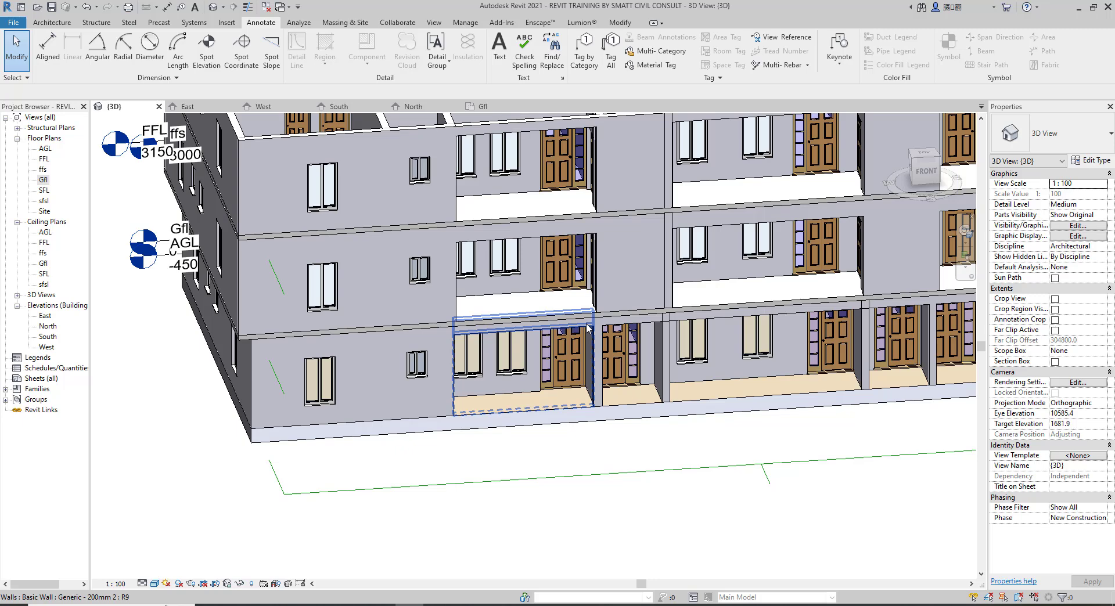
left_click(725, 324)
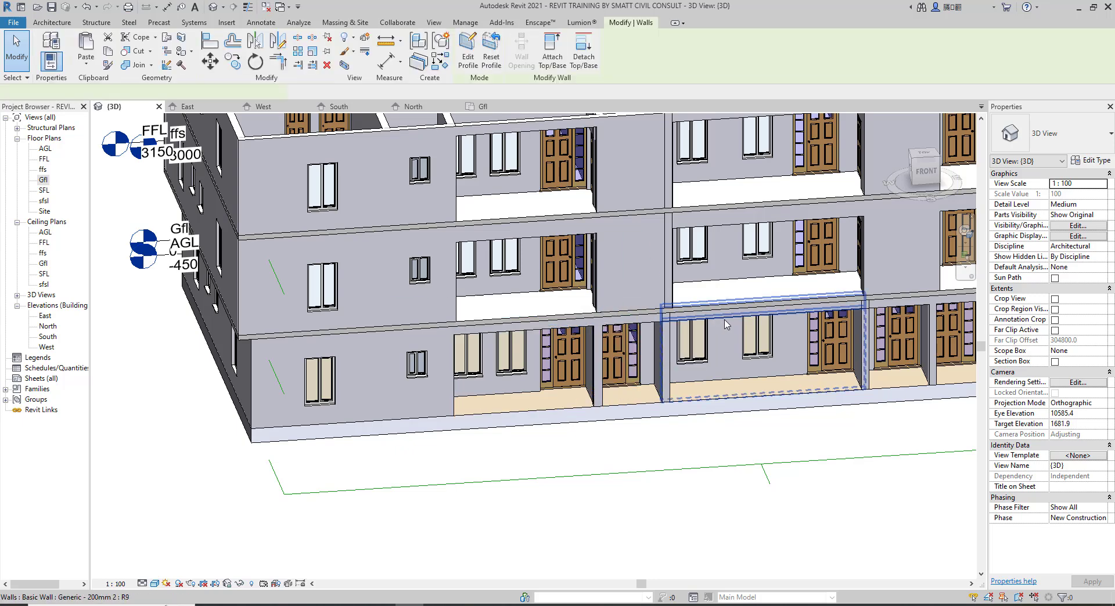
left_click(484, 336, "ctrl")
scroll(653, 364, "down", 3)
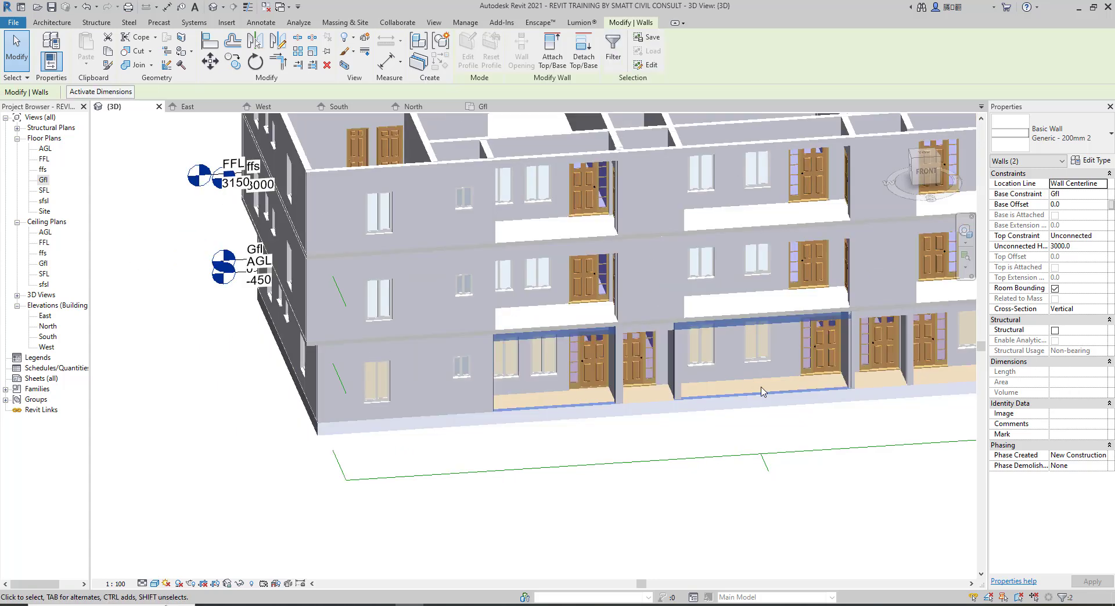
scroll(654, 364, "down", 3)
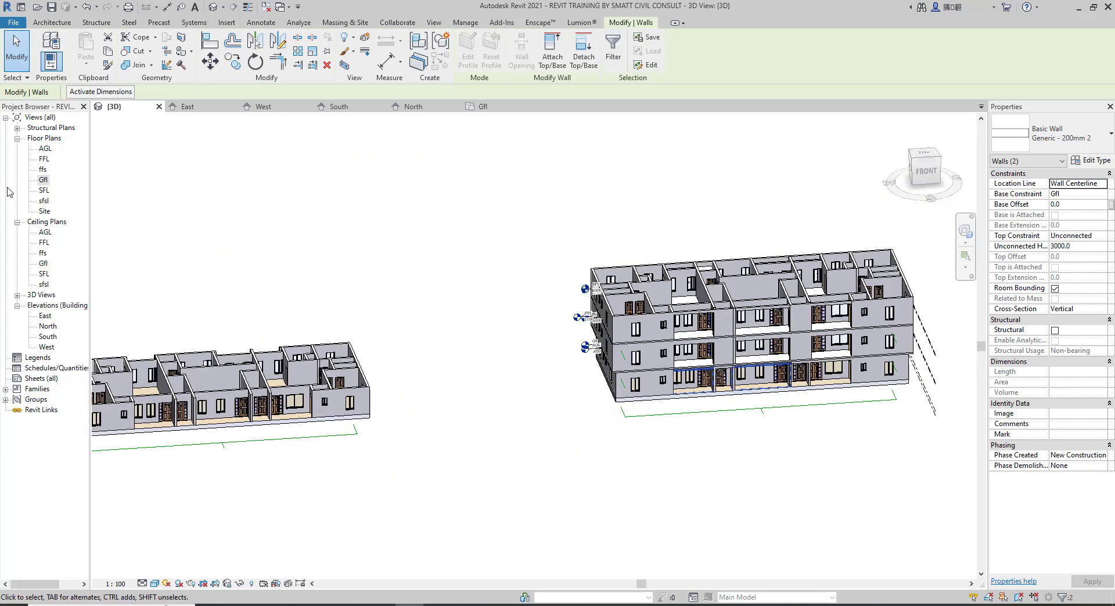
Open the Gfl ceiling plan and select the original's porch front wall on grid 27 that ends at grid 15
double_click(44, 265)
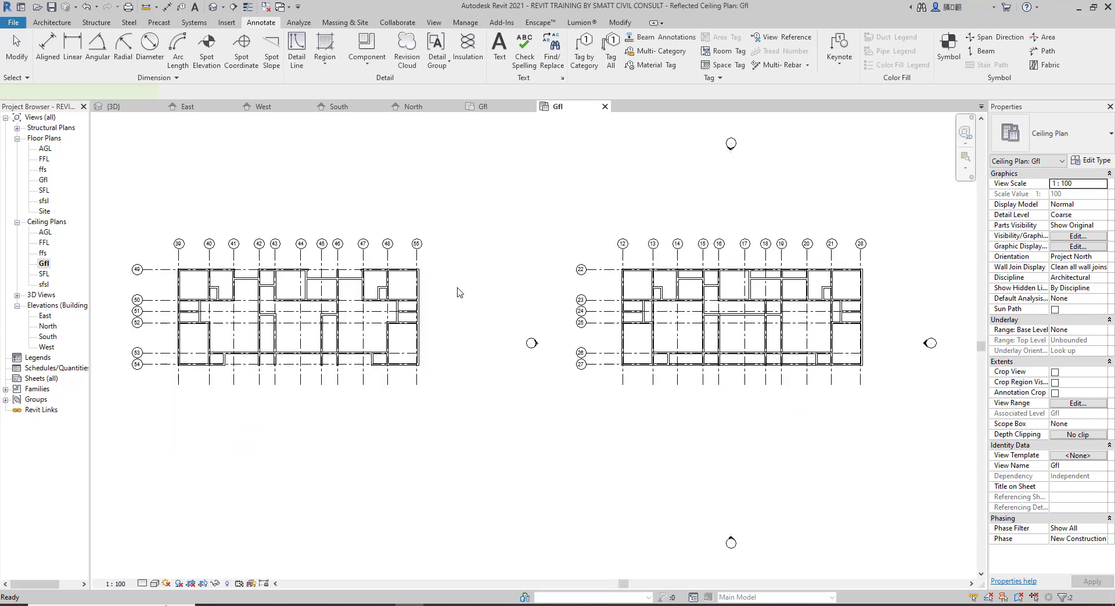
left_click(685, 364)
left_click(741, 364, "ctrl")
scroll(694, 374, "up", 5)
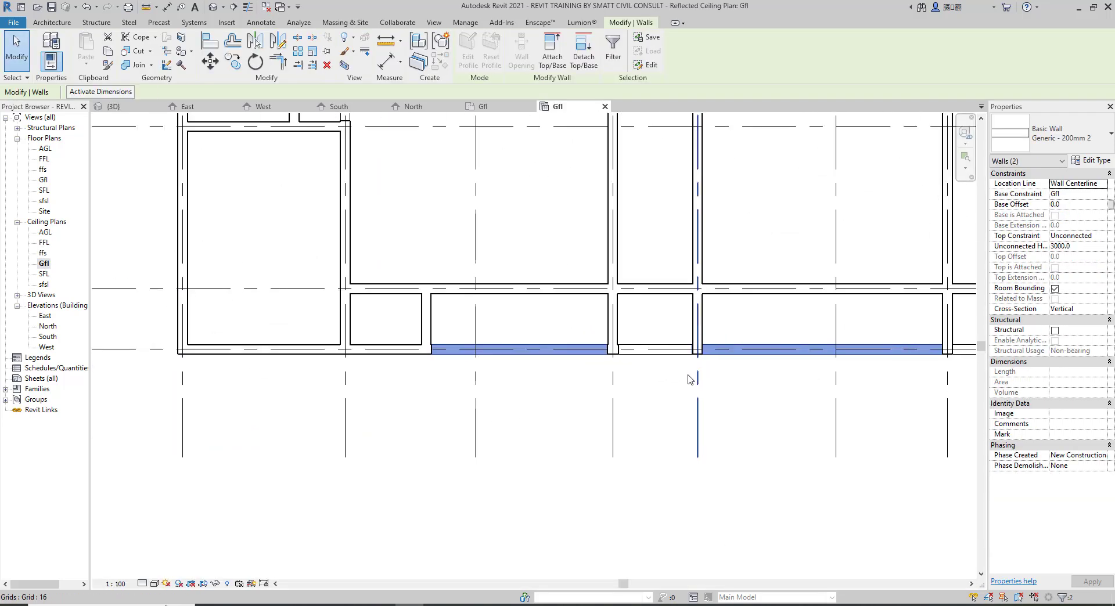
left_click(582, 402)
left_click(565, 361)
scroll(585, 372, "down", 3)
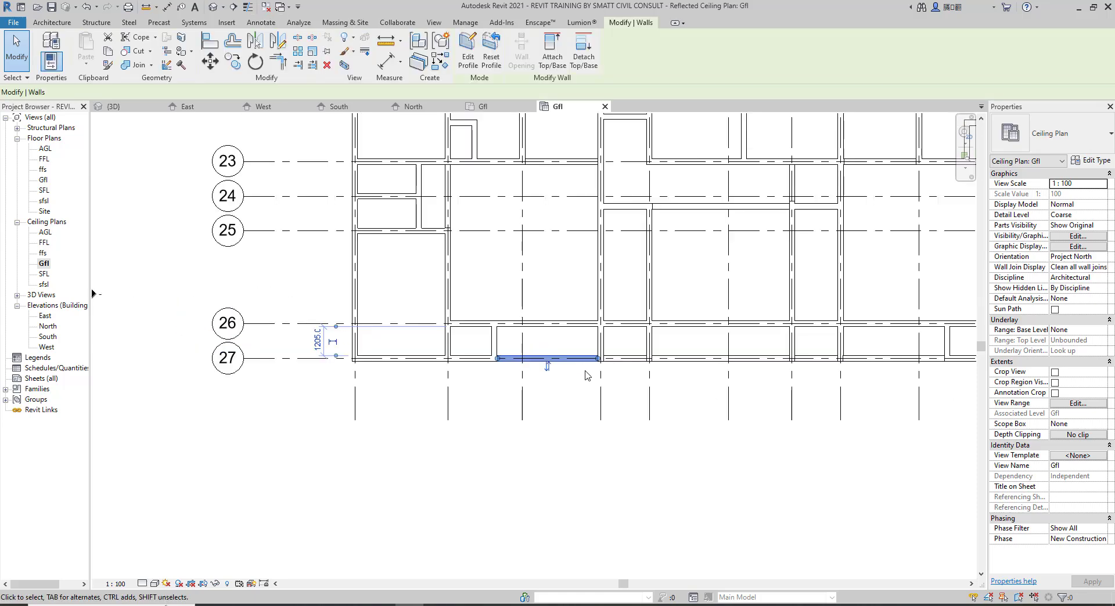
scroll(587, 376, "down", 5)
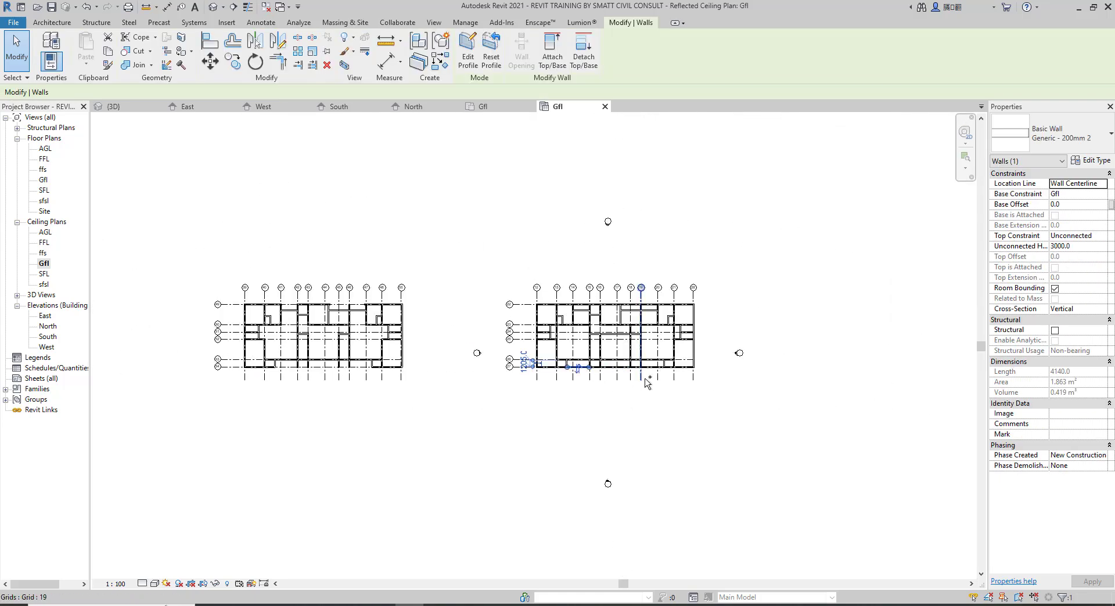
scroll(641, 384, "up", 5)
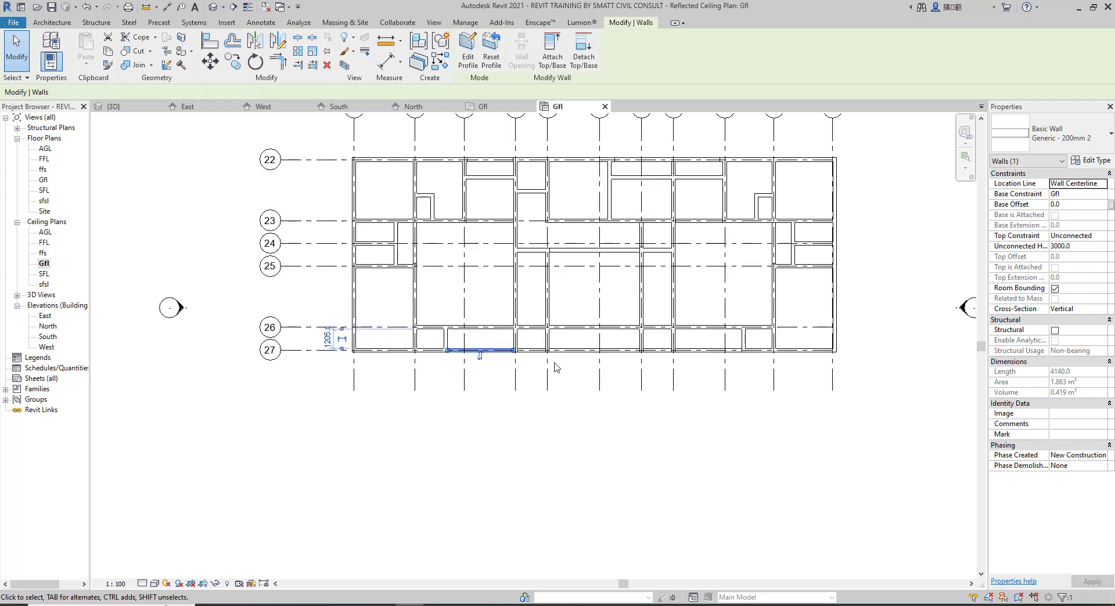
Add the remaining front walls along grid 27, from grid 15 to grid 28, to the selection
left_click(581, 344, "ctrl")
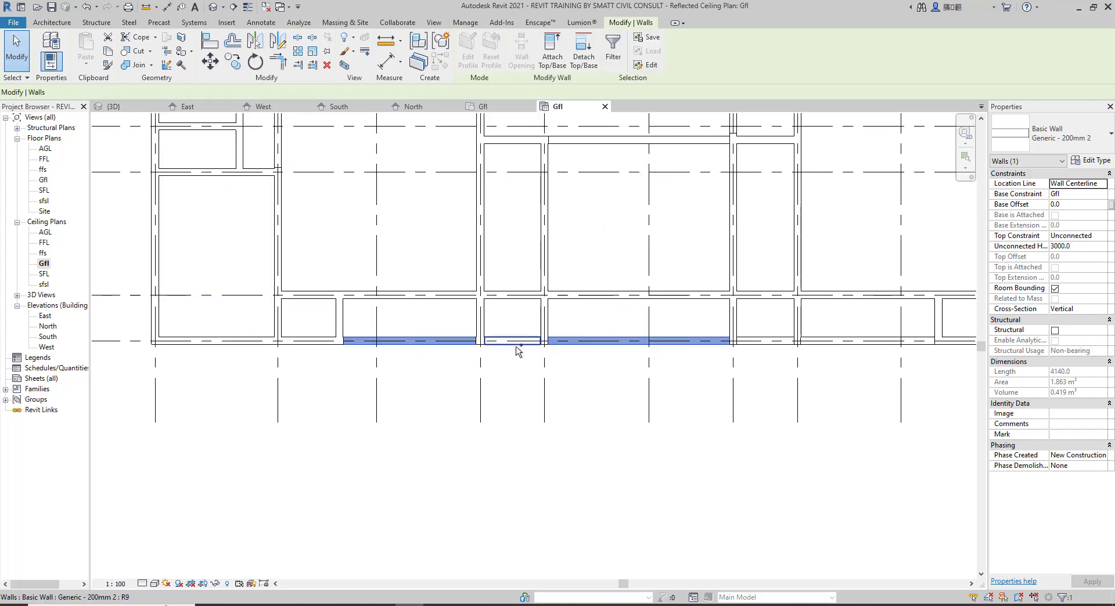
left_click(566, 352, "ctrl")
left_click(775, 343, "ctrl")
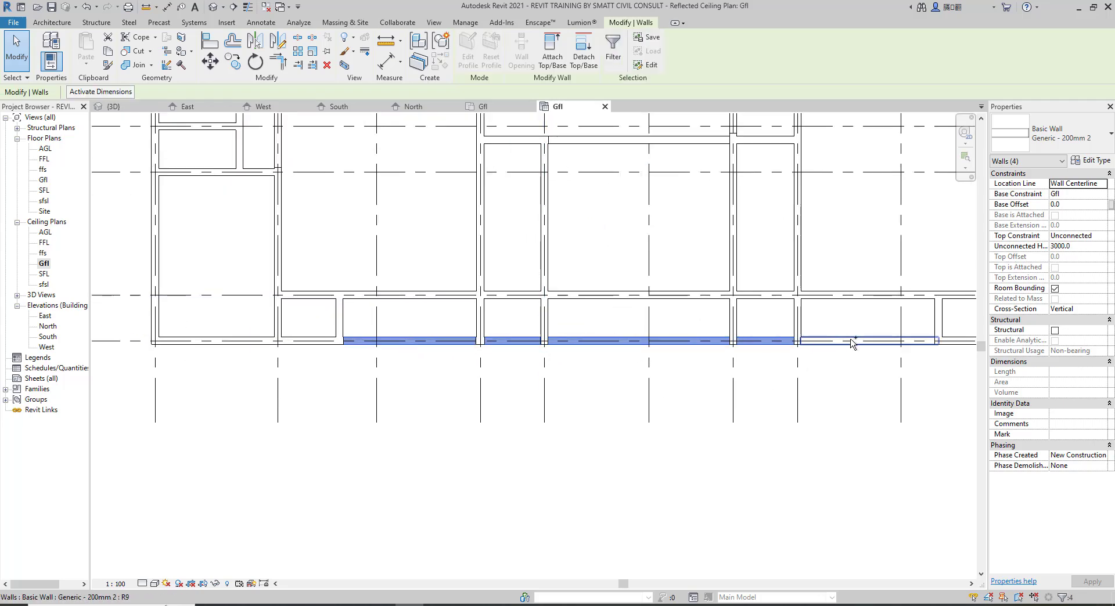
left_click(865, 341, "ctrl")
scroll(587, 381, "down", 3)
scroll(836, 377, "up", 4)
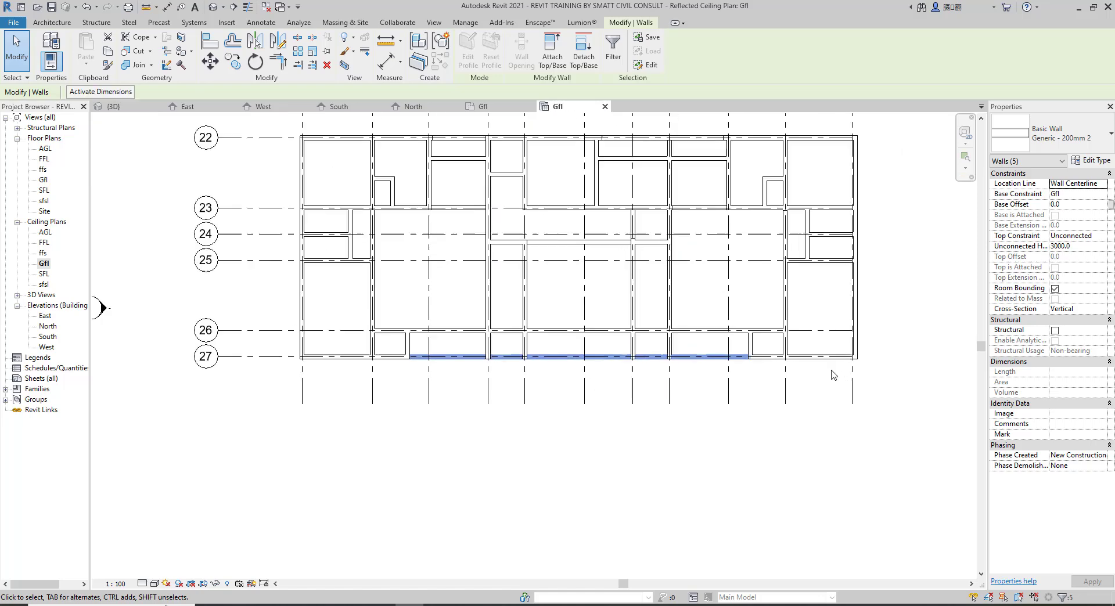
left_click(822, 348, "ctrl")
scroll(851, 404, "down", 3)
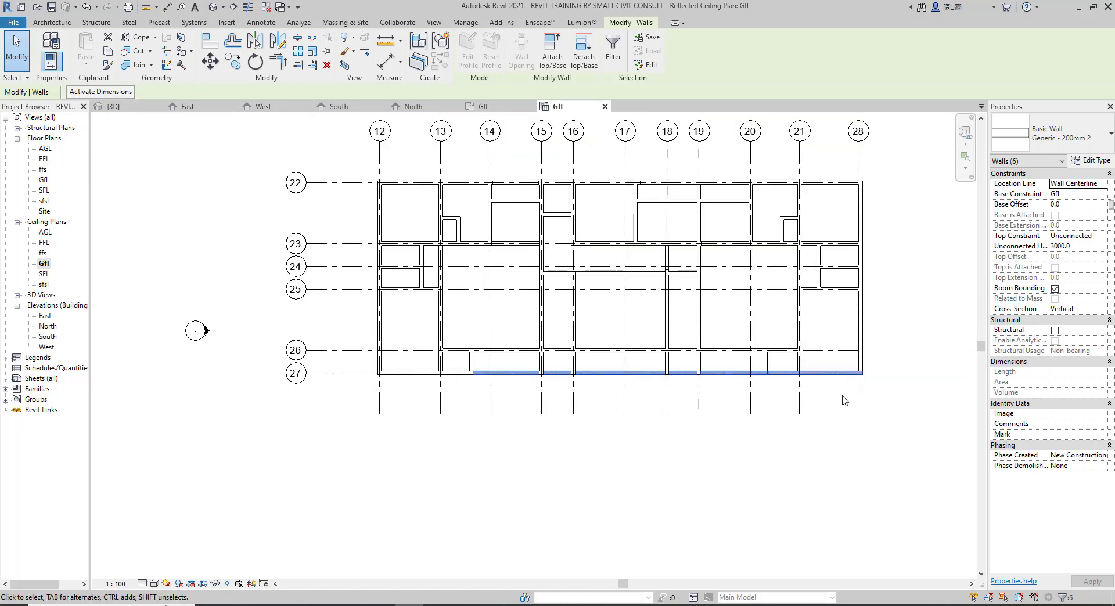
Add the original's rear walls along grid 22, from grid 14 to grid 28, to the selection
scroll(455, 386, "up", 2)
scroll(510, 356, "down", 3)
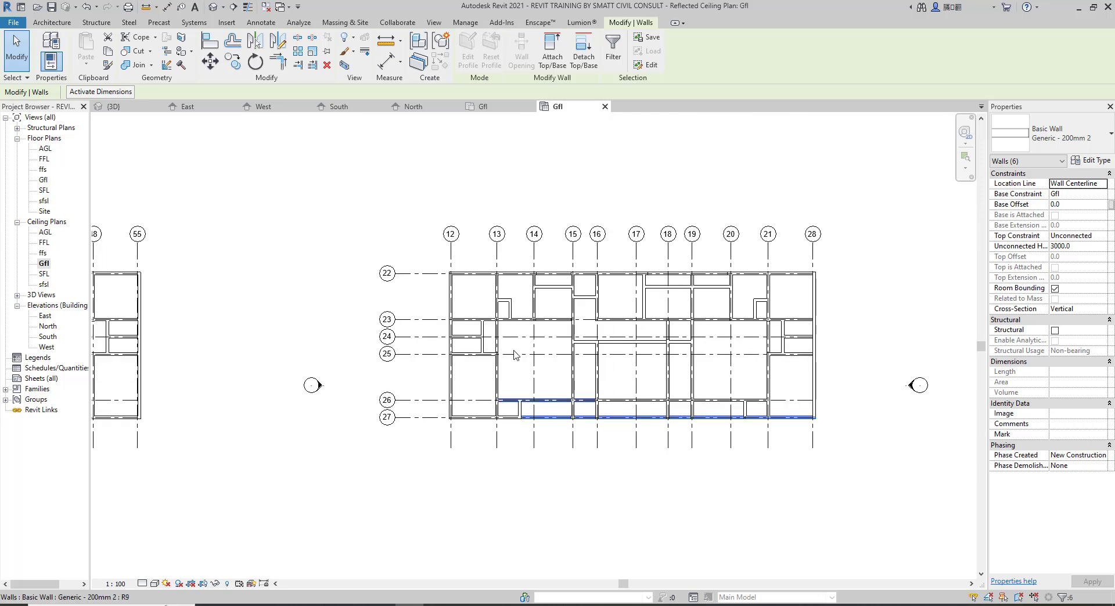
scroll(522, 251, "up", 3)
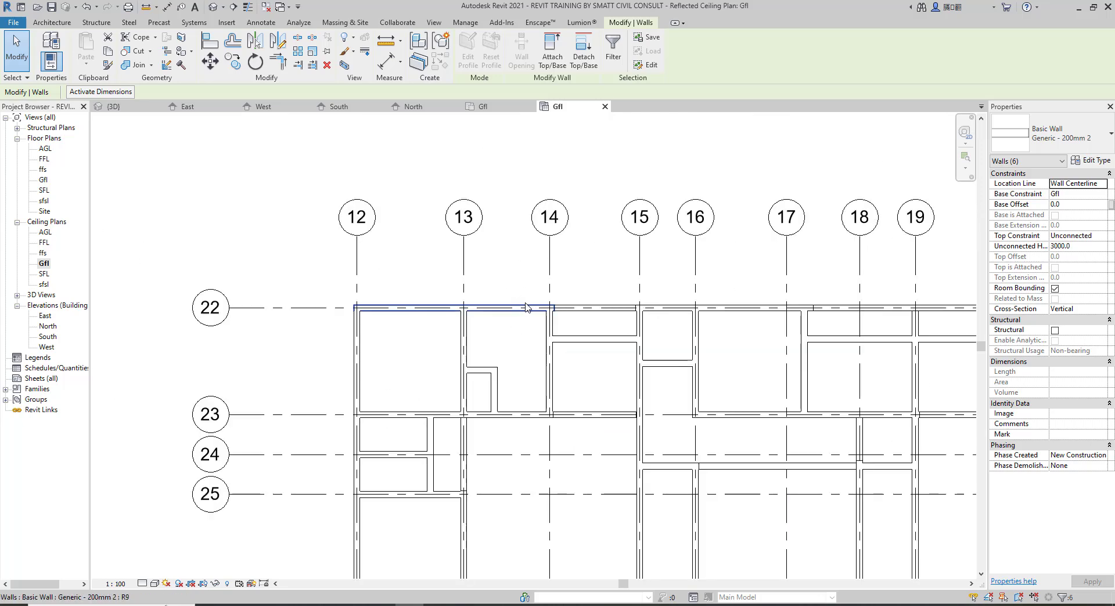
left_click(578, 311, "ctrl")
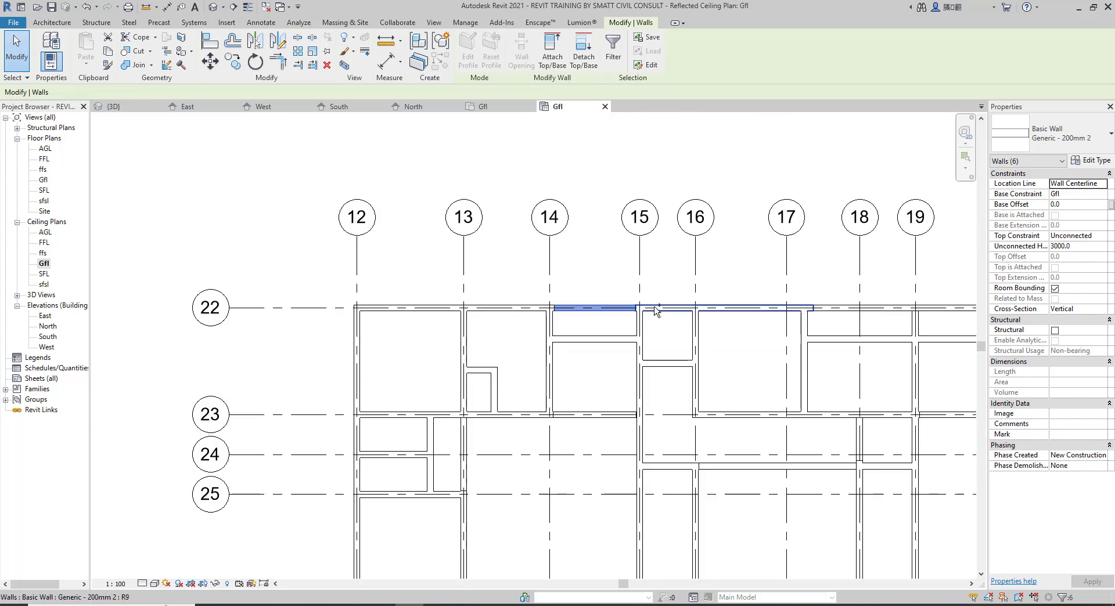
left_click(720, 310, "ctrl")
scroll(500, 326, "down", 2)
scroll(755, 316, "up", 3)
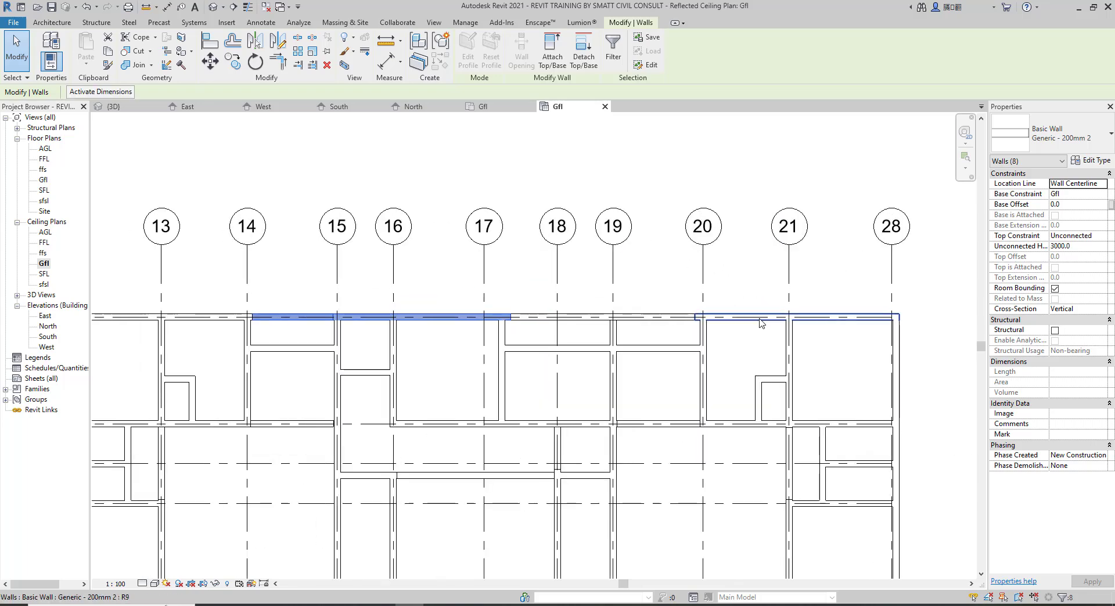
left_click(653, 317, "ctrl")
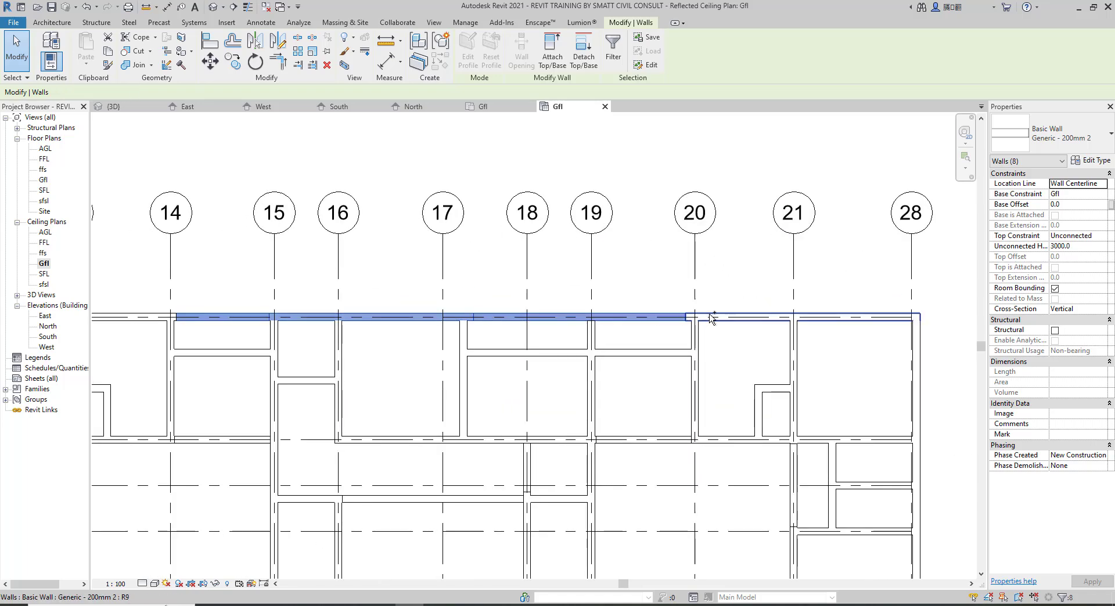
left_click(738, 320, "ctrl")
scroll(760, 236, "down", 2)
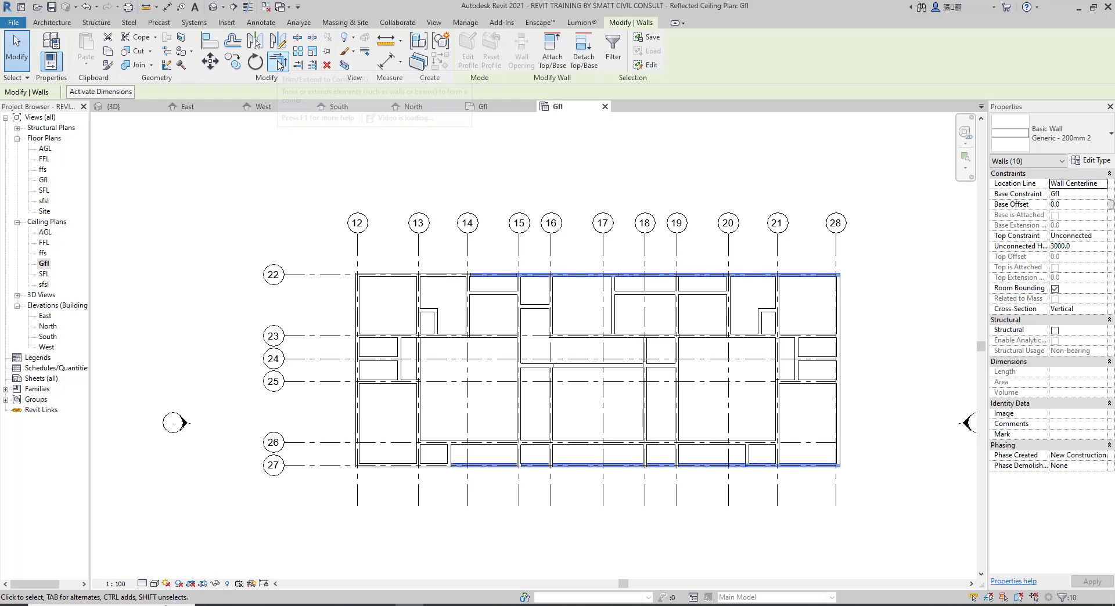
Copy the selected walls from the original's outer corner at grids 12 and 22 to the duplicate's matching corner at grids 39 and 49
left_click(232, 61)
scroll(369, 256, "up", 1)
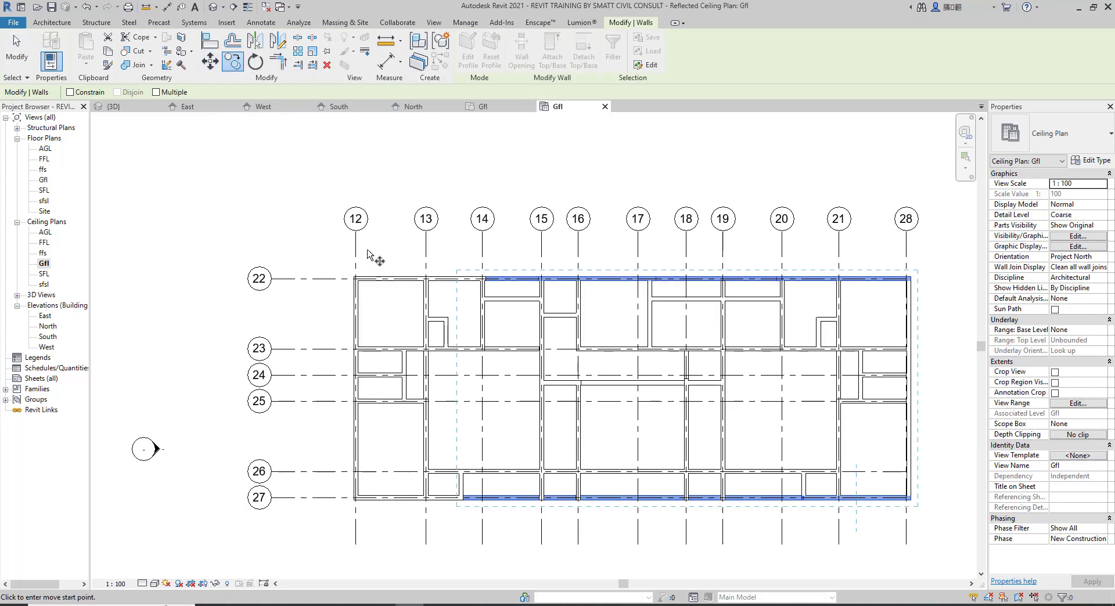
scroll(351, 282, "up", 5)
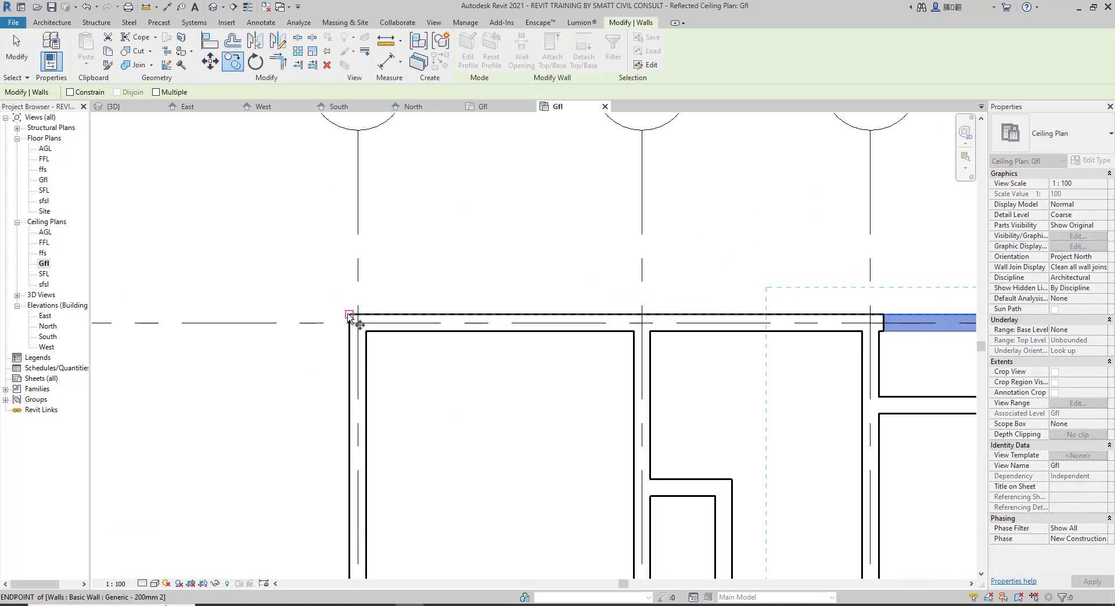
left_click(349, 317)
scroll(587, 323, "down", 9)
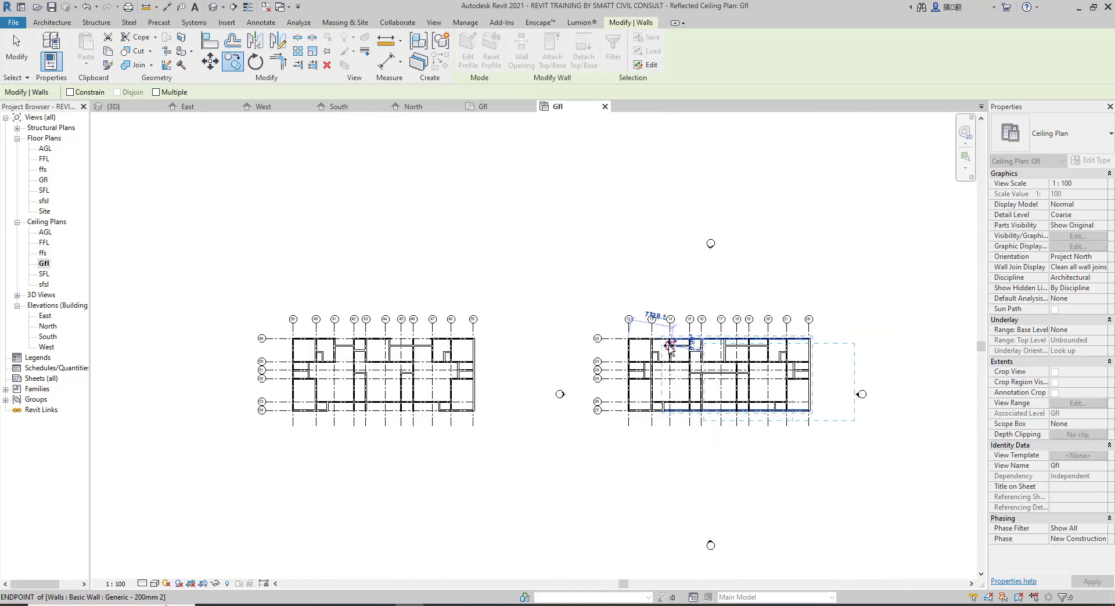
scroll(296, 338, "up", 6)
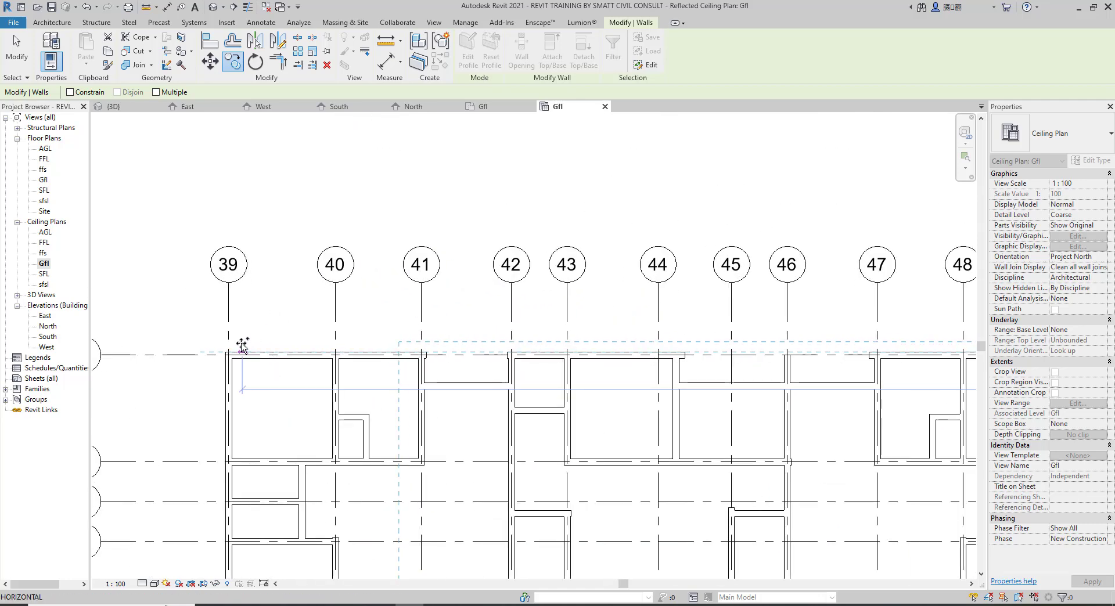
scroll(242, 345, "up", 4)
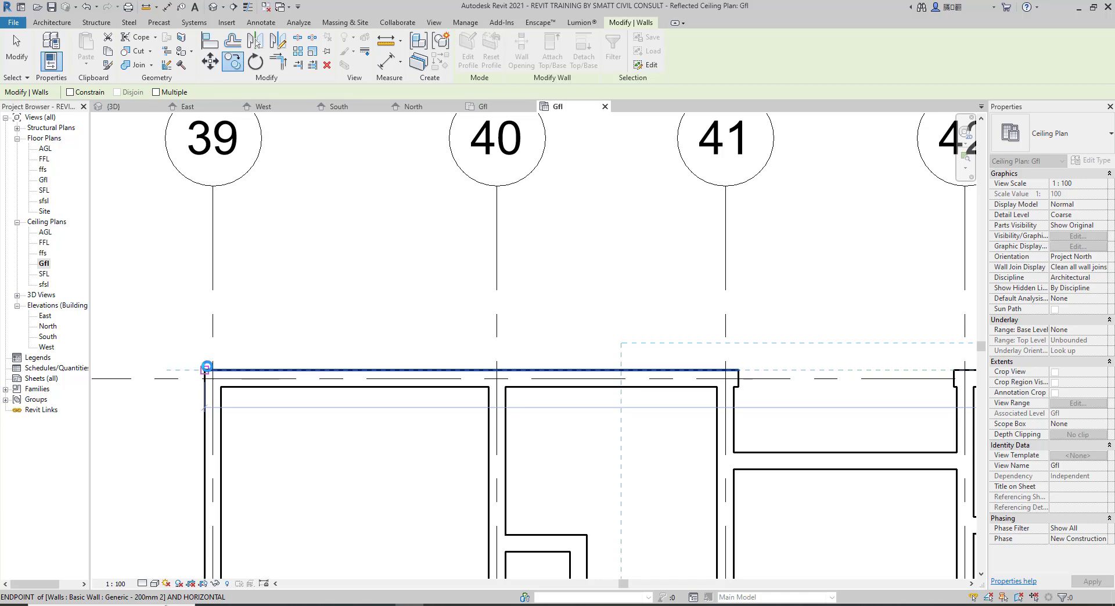
left_click(207, 367)
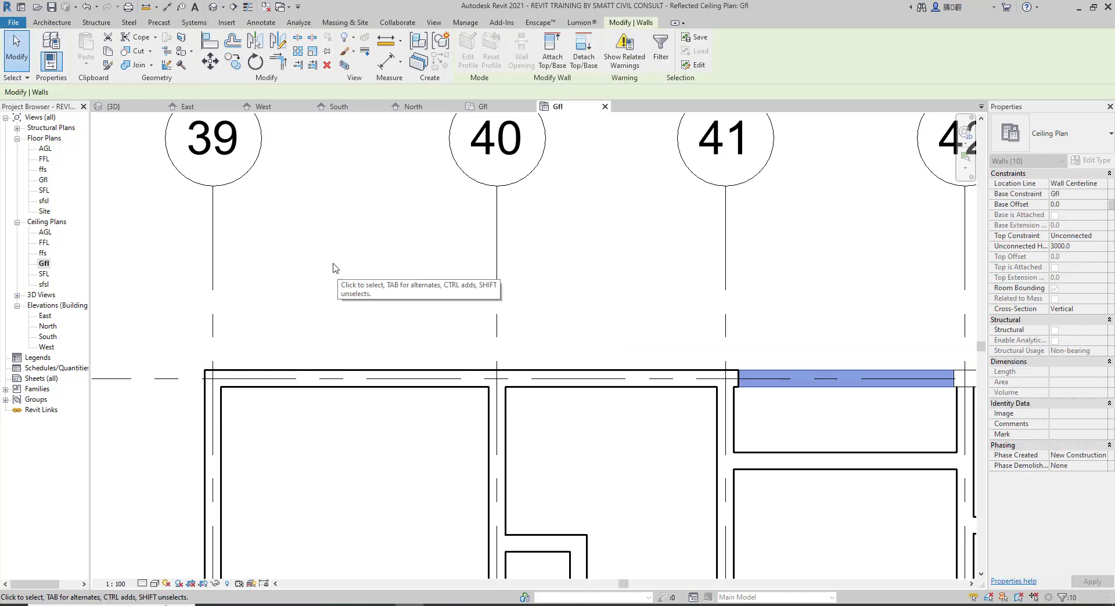
key("Escape")
Inspect the duplicate building's front walls and porch openings up close in the 3D view
left_click(213, 7)
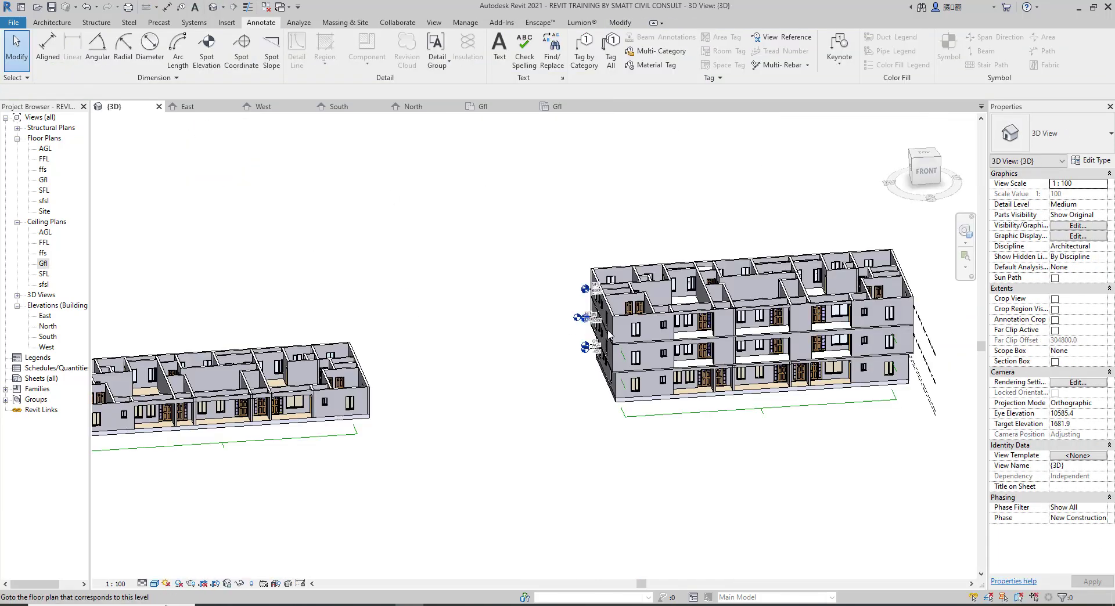
scroll(586, 390, "down", 2)
scroll(351, 383, "up", 5)
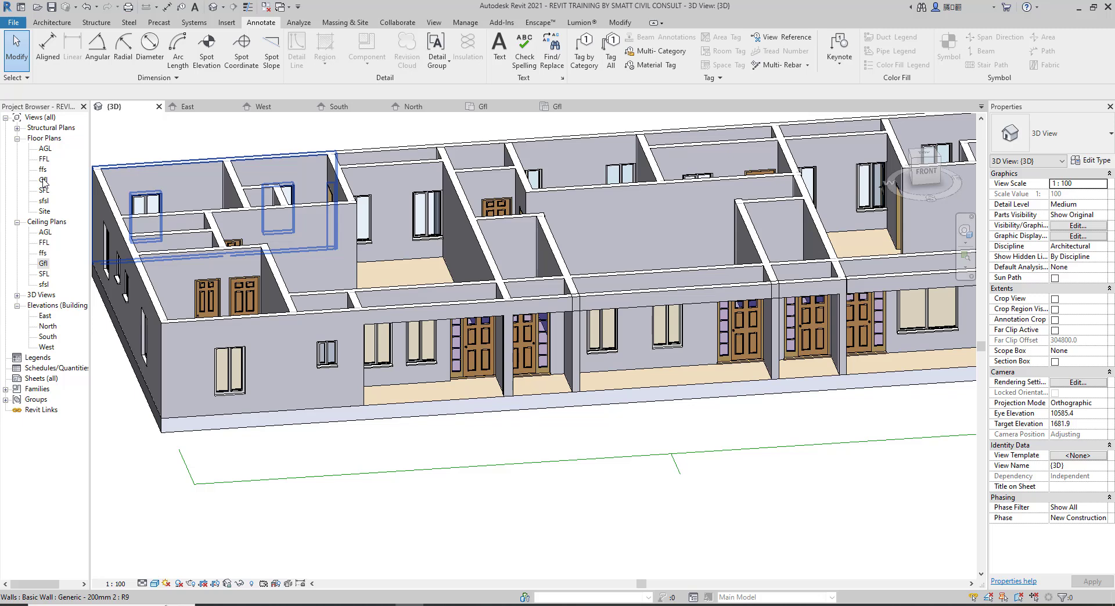
double_click(44, 264)
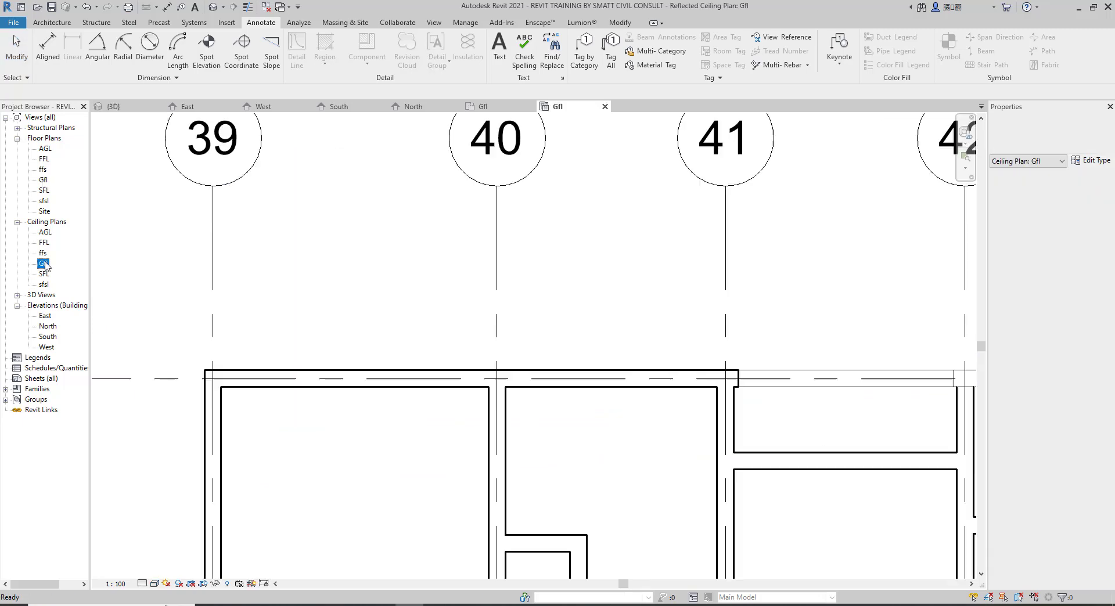
scroll(389, 273, "down", 3)
scroll(365, 254, "down", 2)
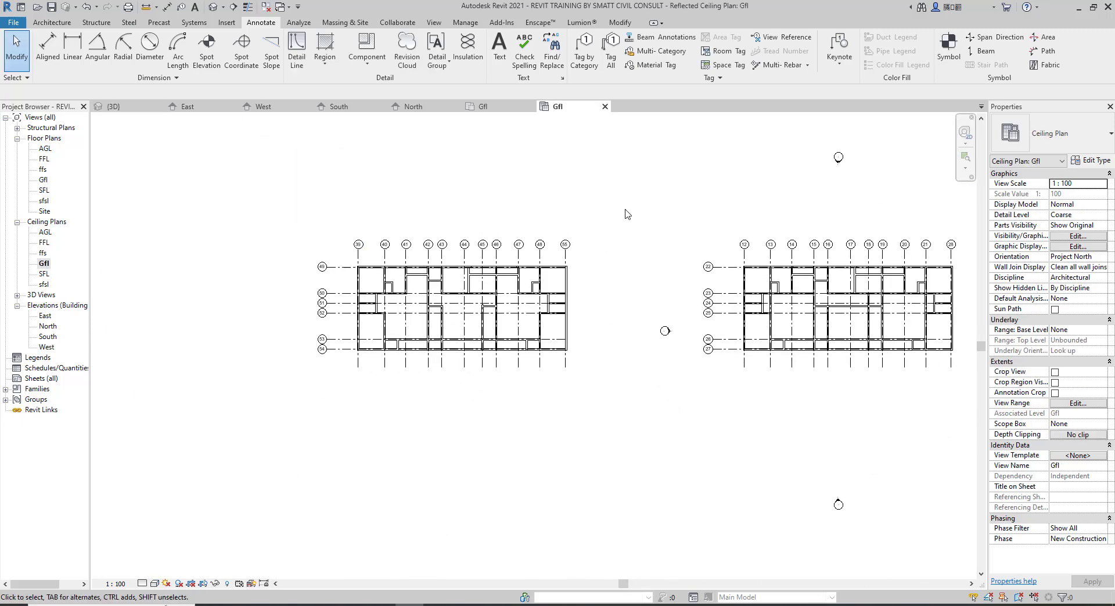
left_click_drag(626, 192, 292, 424)
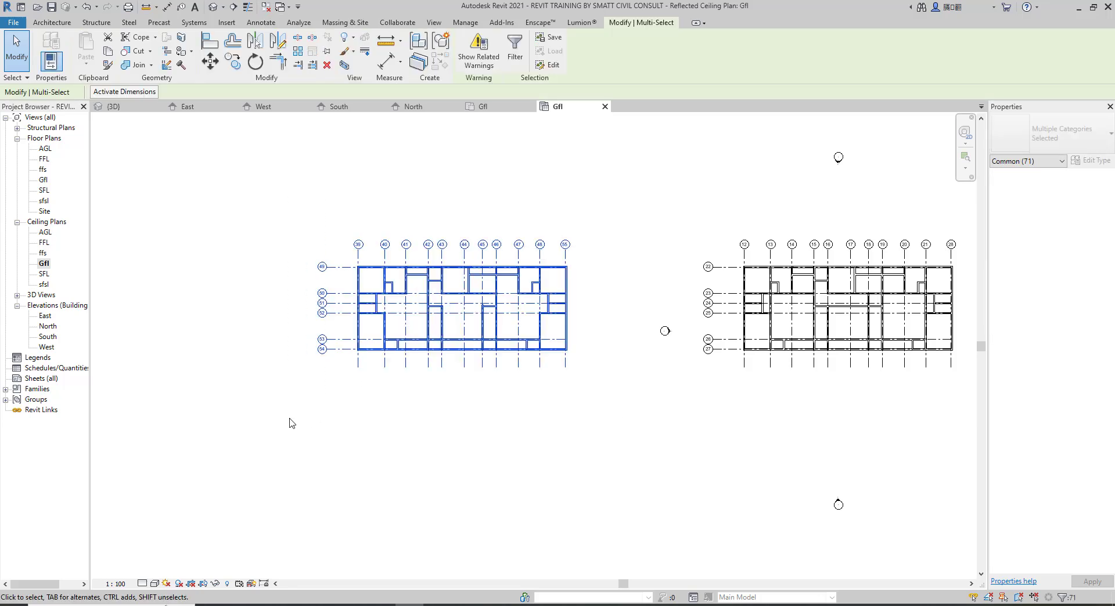
left_click(511, 58)
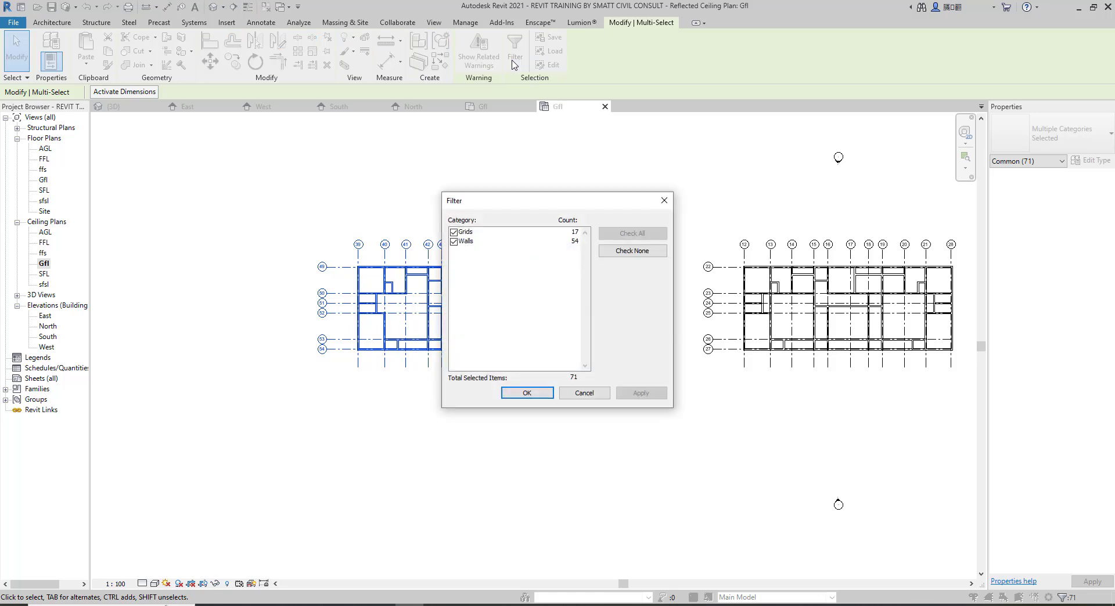
left_click(585, 394)
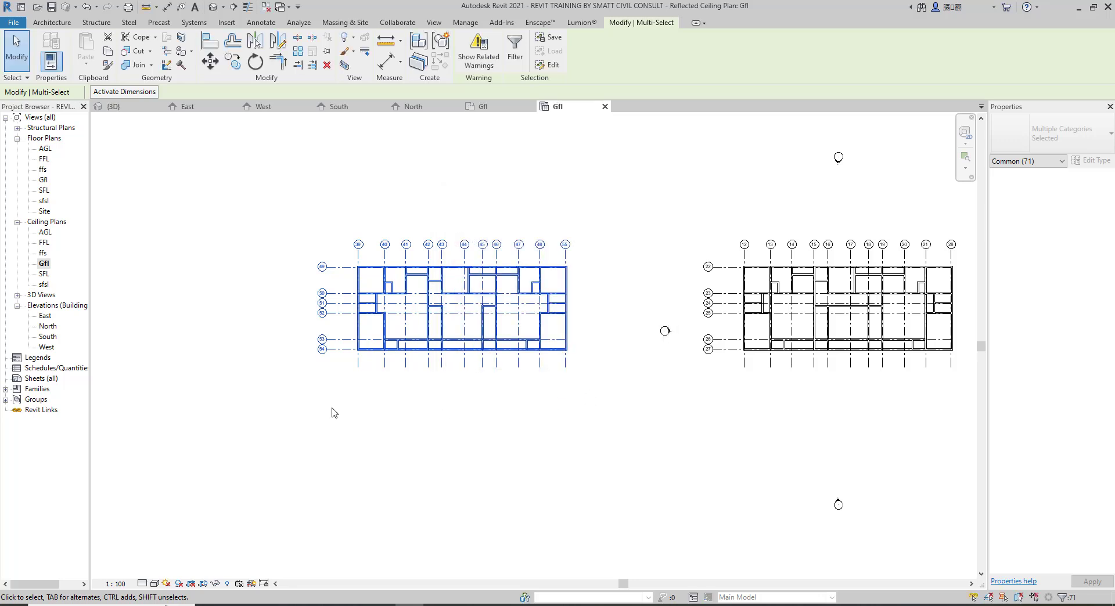
Check the duplicate's area in the FFL ceiling plan, clear the selection, and return to the Gfl ceiling plan
double_click(45, 243)
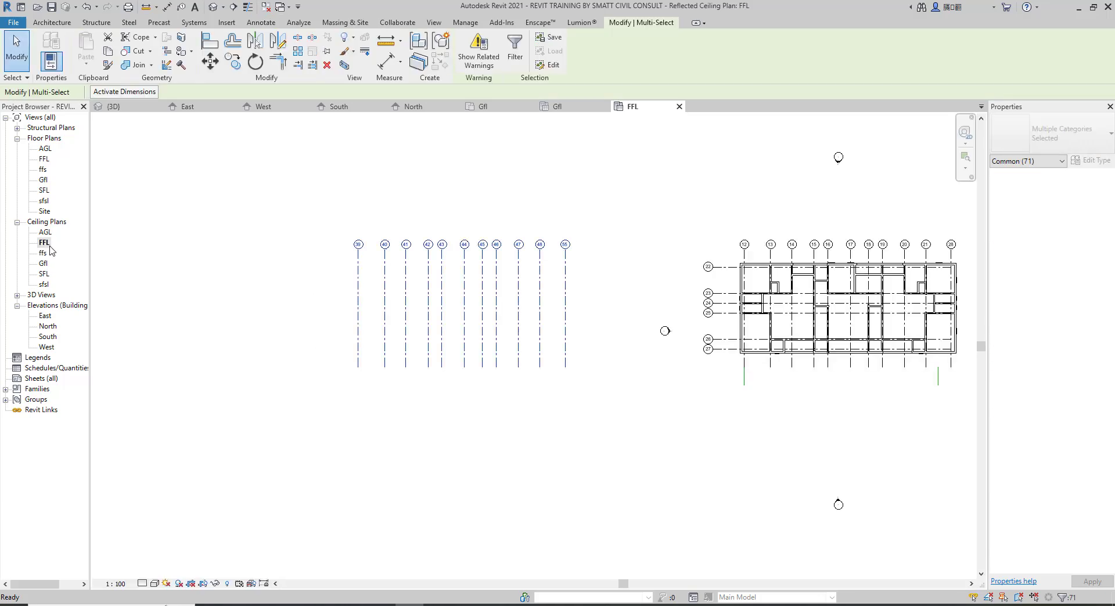
left_click(596, 248)
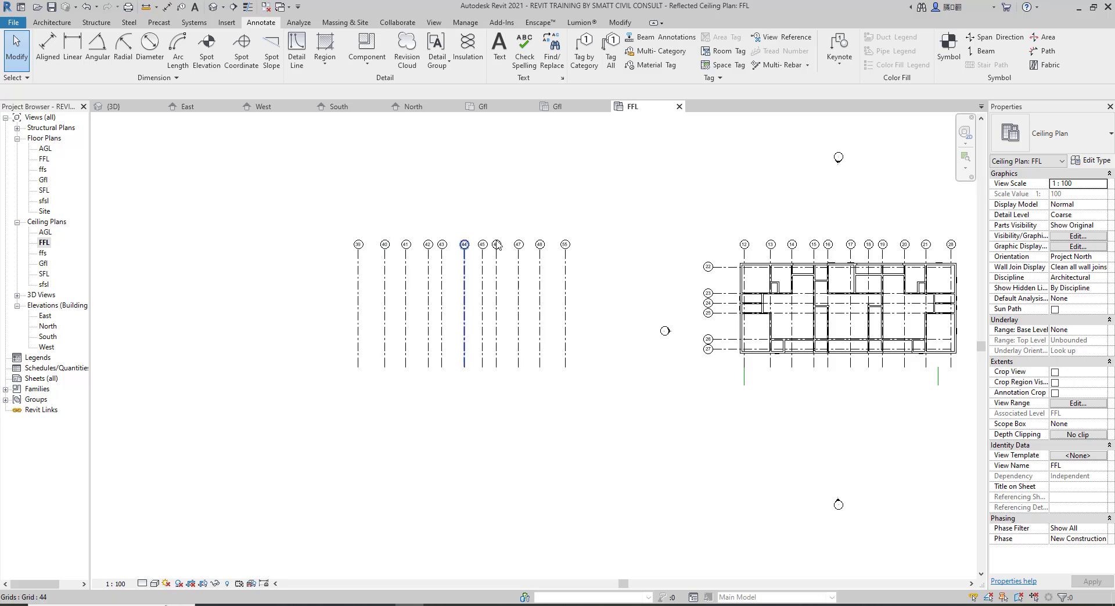
double_click(43, 264)
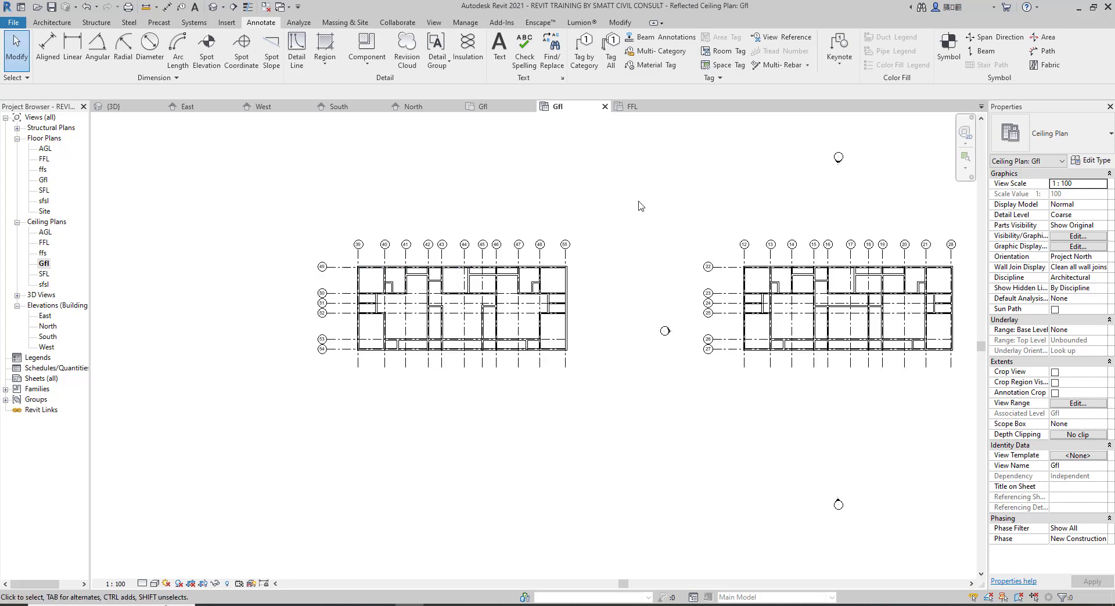
Copy the duplicate's walls and horizontal grids to the clipboard, excluding its vertical grids, and open the FFL ceiling plan
left_click_drag(641, 206, 310, 493)
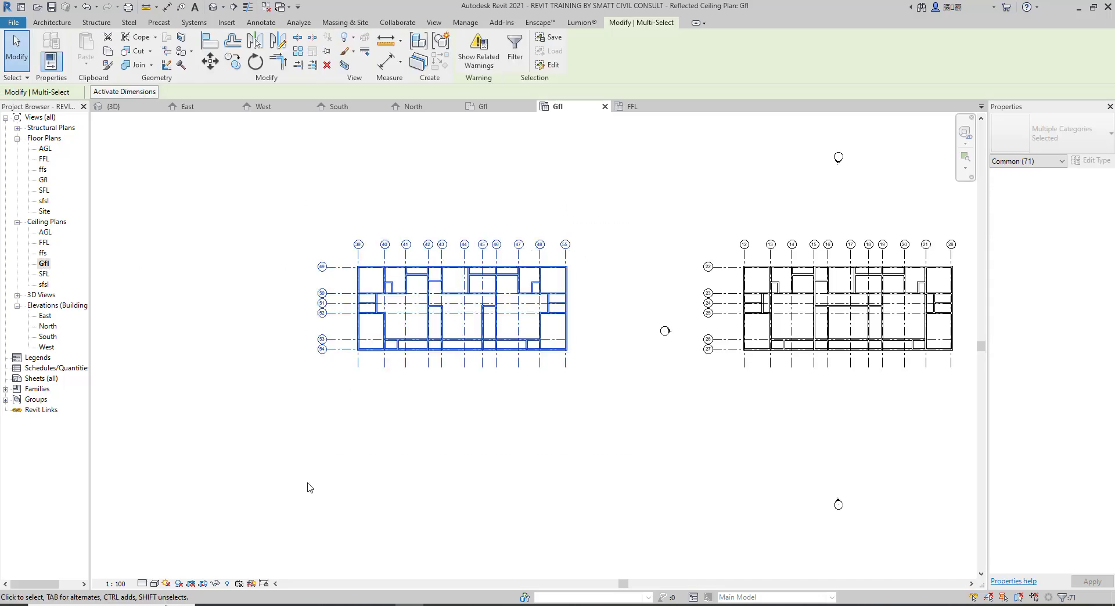
left_click_drag(612, 206, 341, 254, "shift")
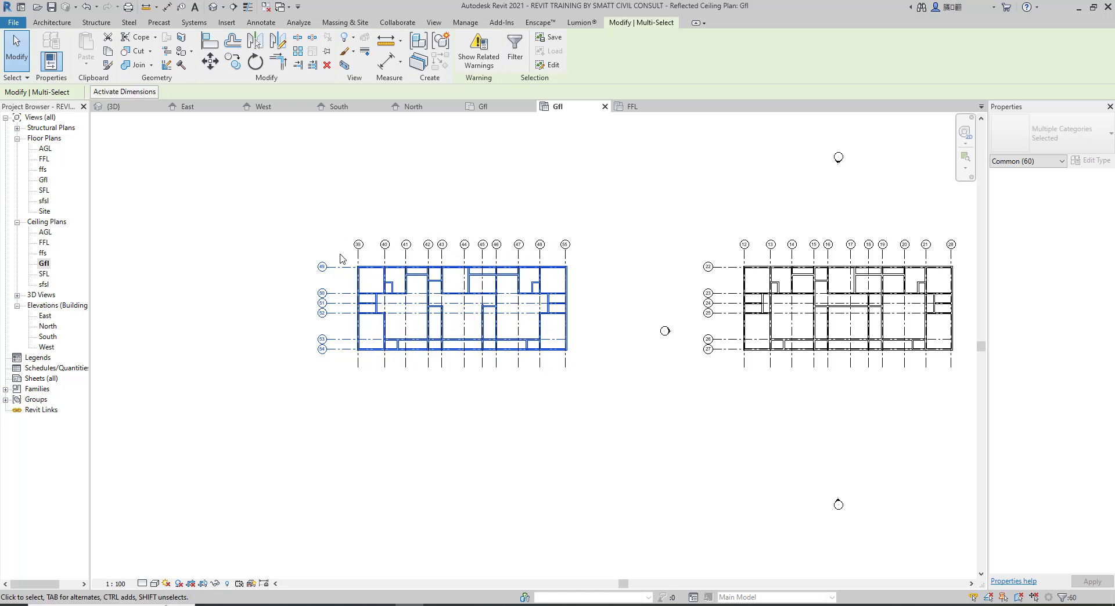
left_click(110, 53)
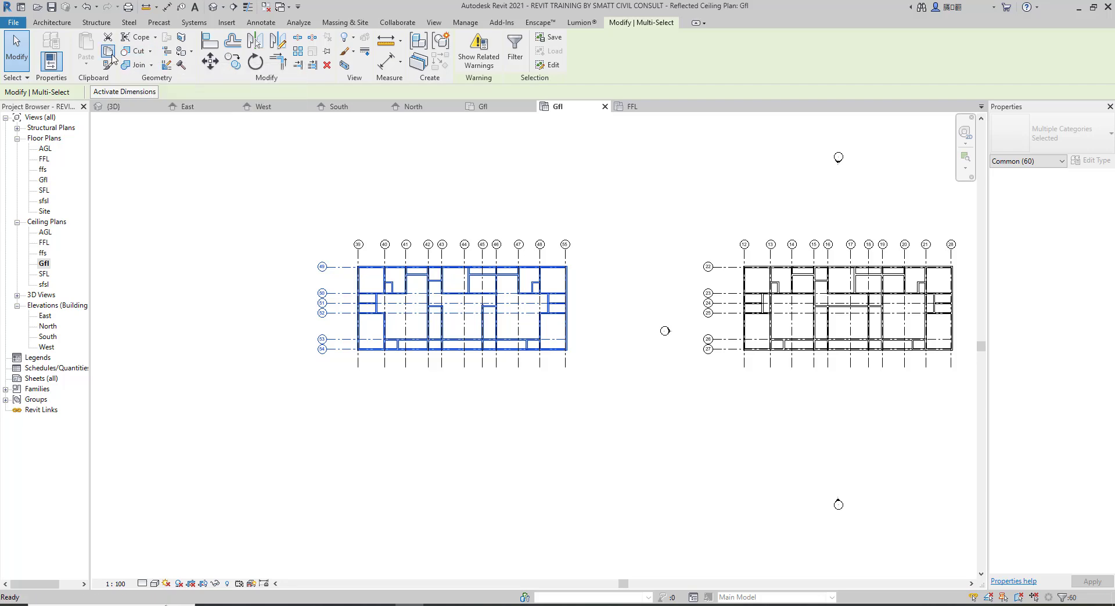
double_click(44, 243)
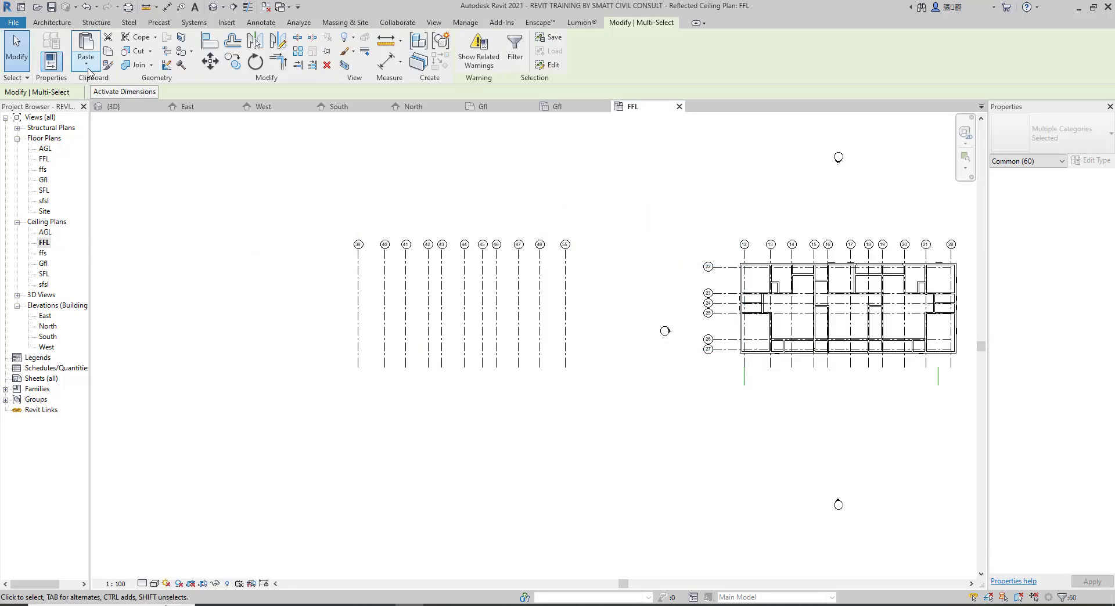
Paste the copied duplicate walls and horizontal grids aligned to the current FFL ceiling plan, and clear the selection
left_click(86, 68)
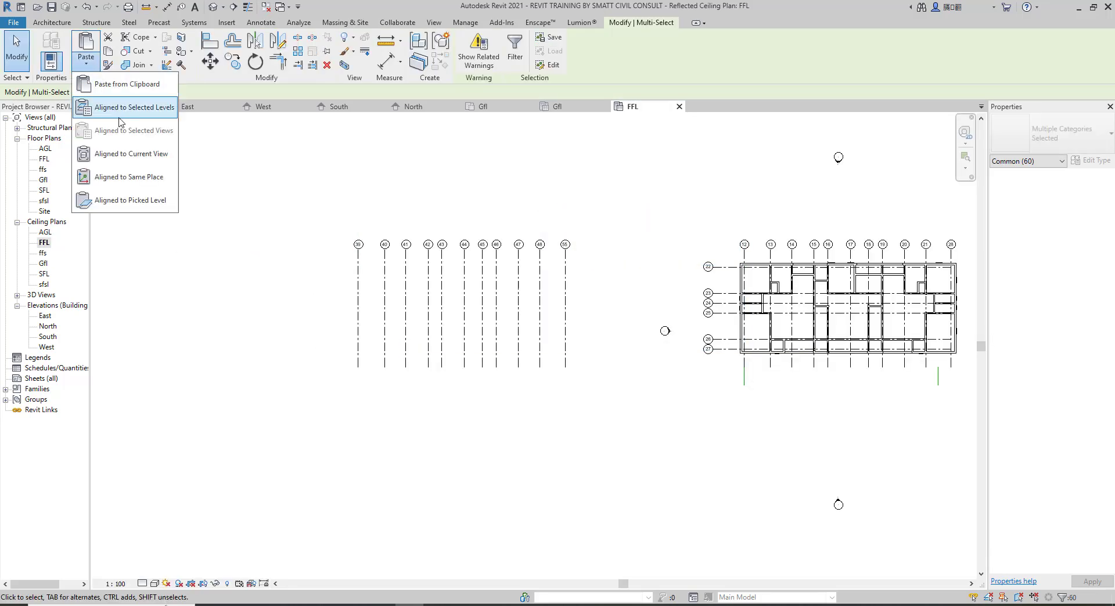
left_click(160, 162)
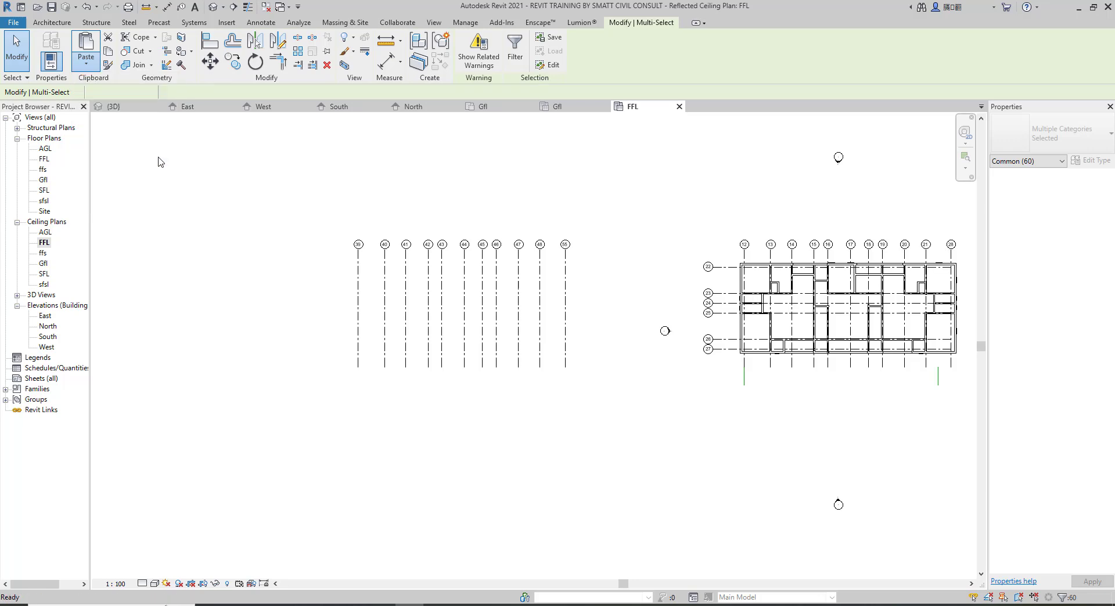
left_click(221, 206)
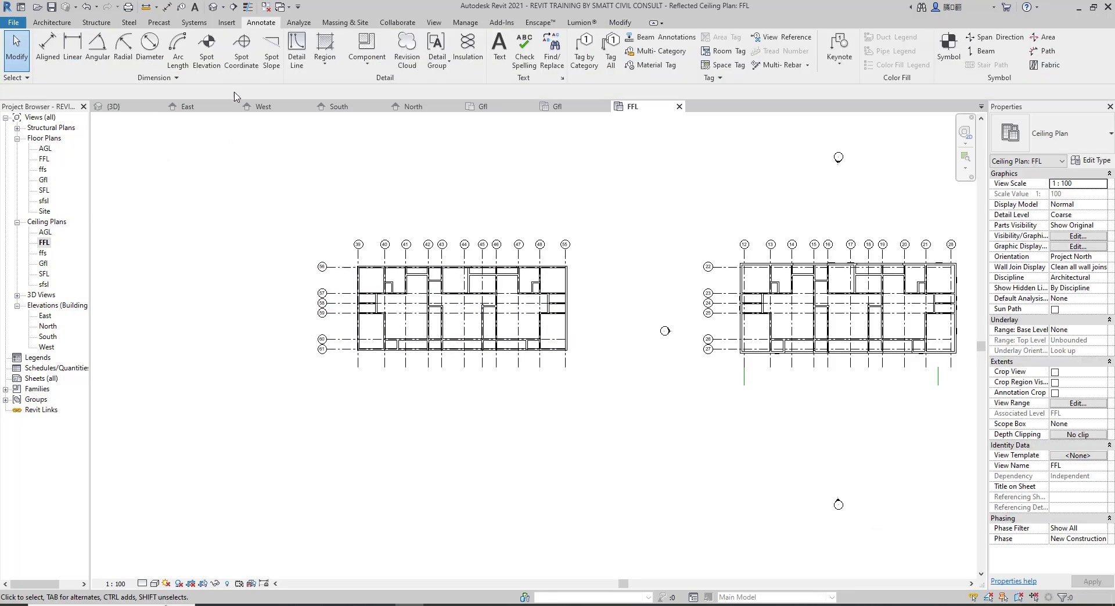
Examine the duplicate's stacked floors in the 3D view and compare its floor junctions and balconies with the original three-storey building
left_click(213, 6)
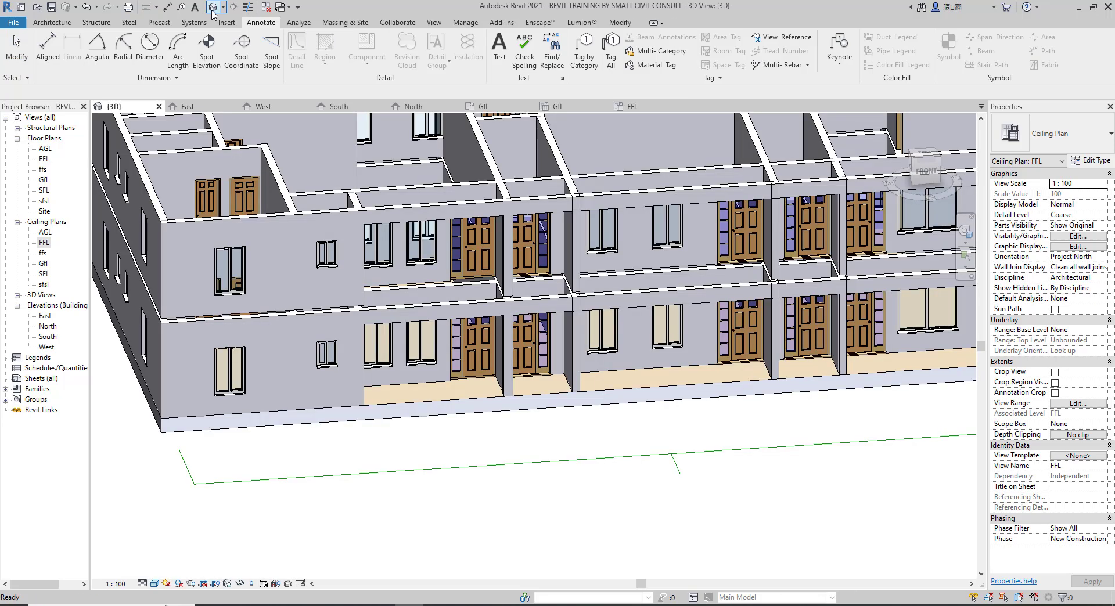
scroll(702, 395, "down", 5)
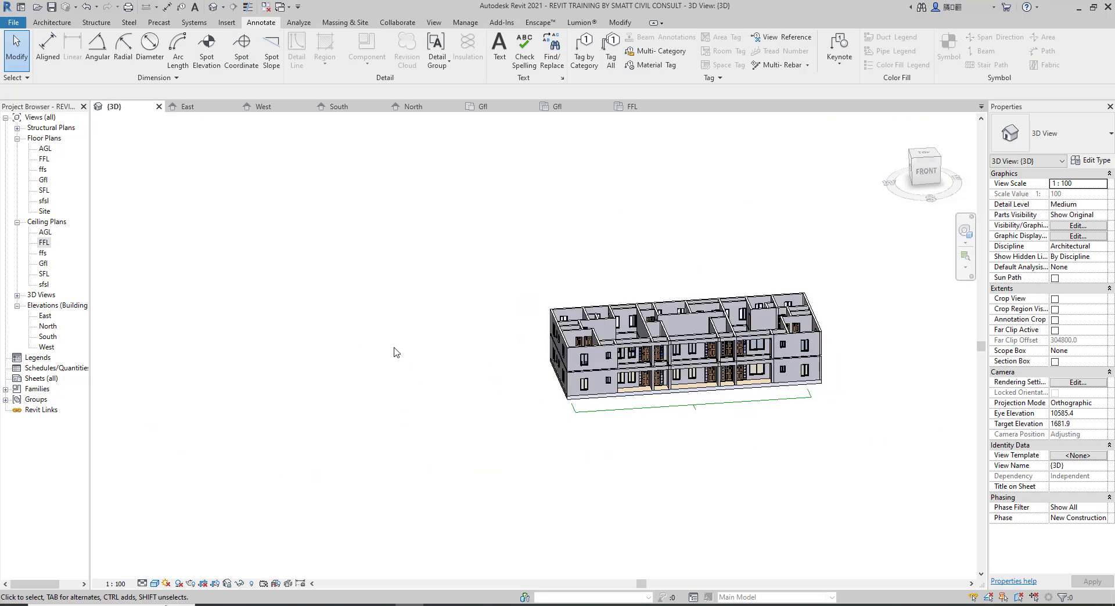
scroll(505, 360, "up", 8)
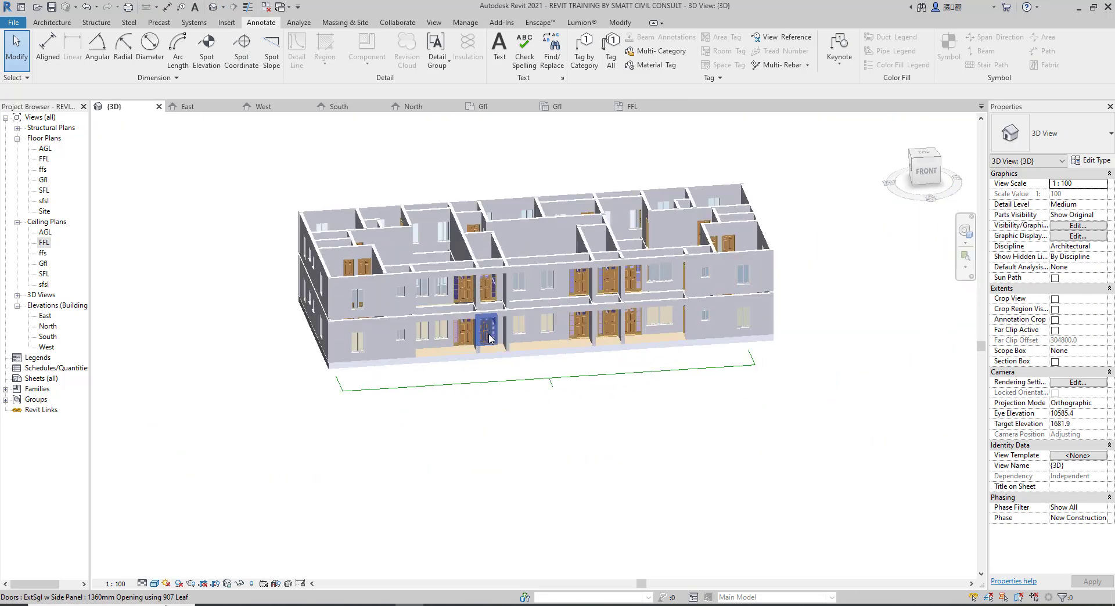
scroll(324, 335, "up", 5)
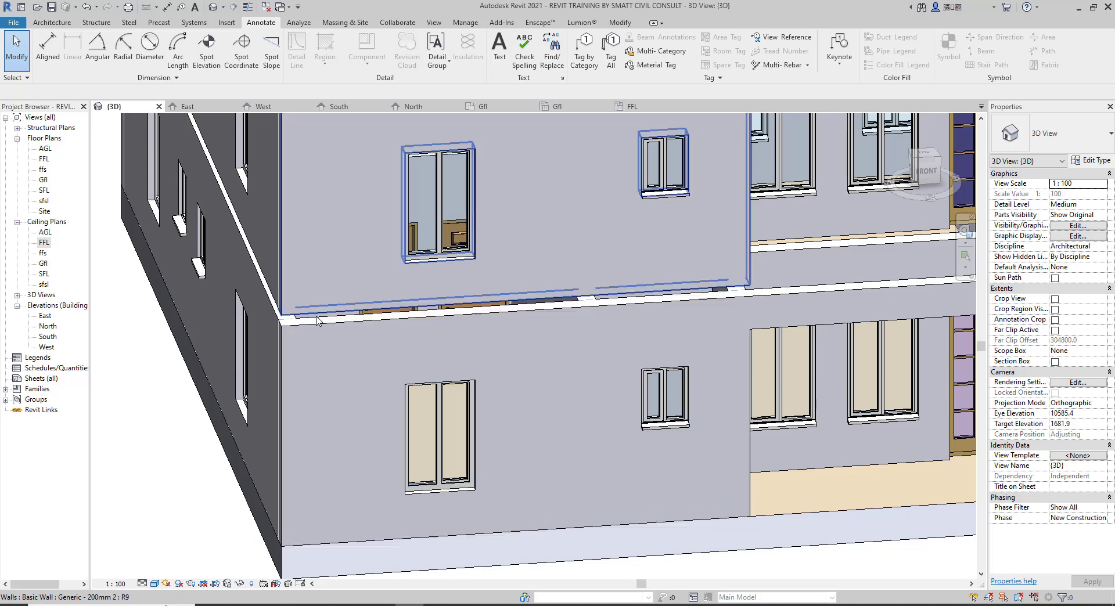
scroll(331, 310, "down", 5)
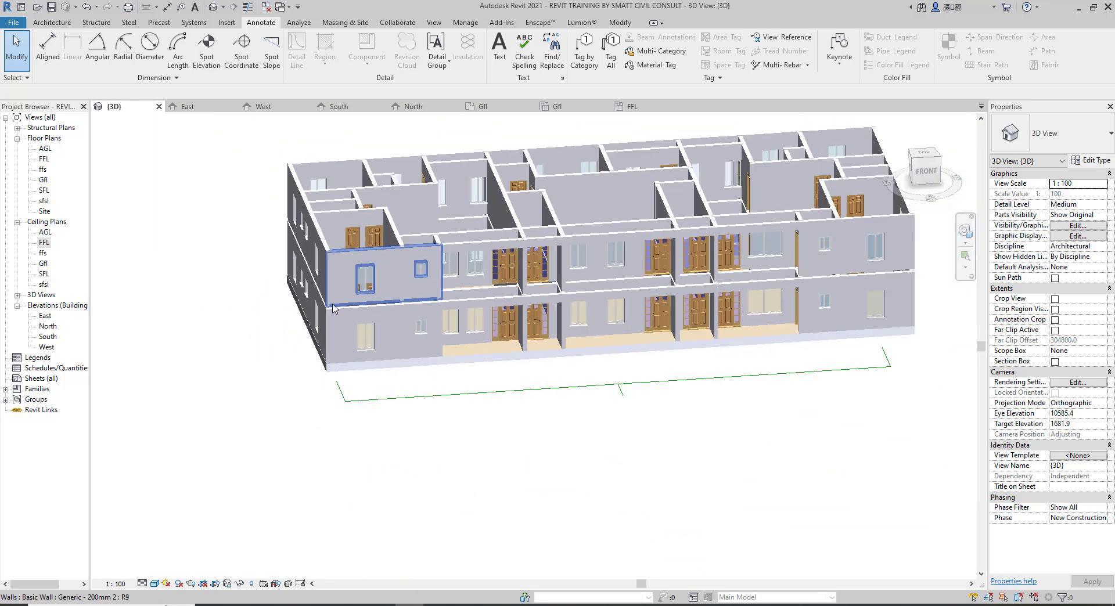
scroll(333, 308, "down", 3)
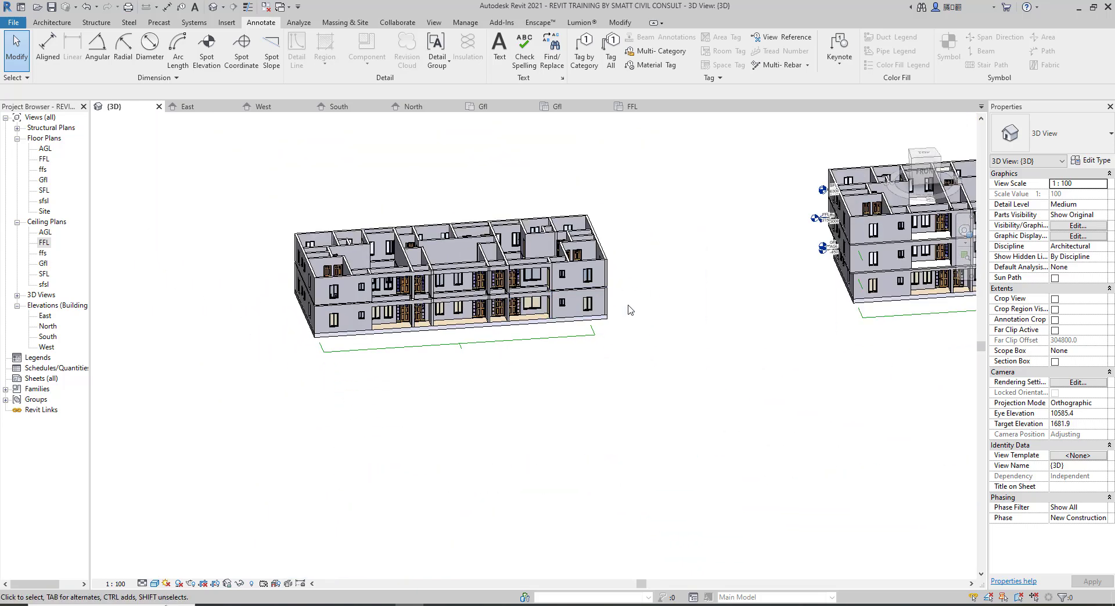
scroll(821, 289, "up", 6)
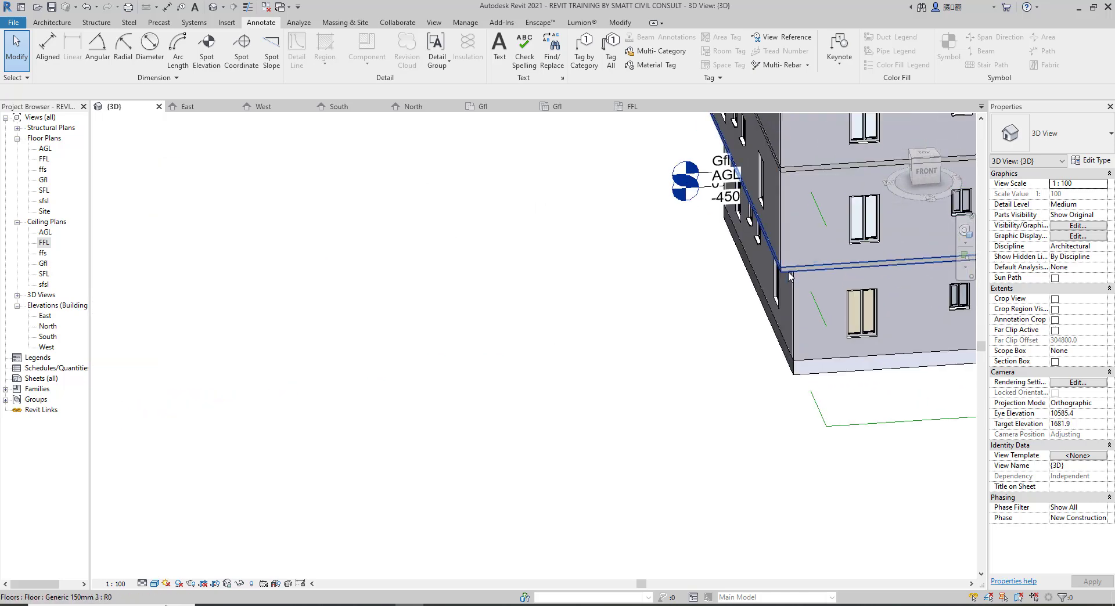
scroll(790, 278, "down", 4)
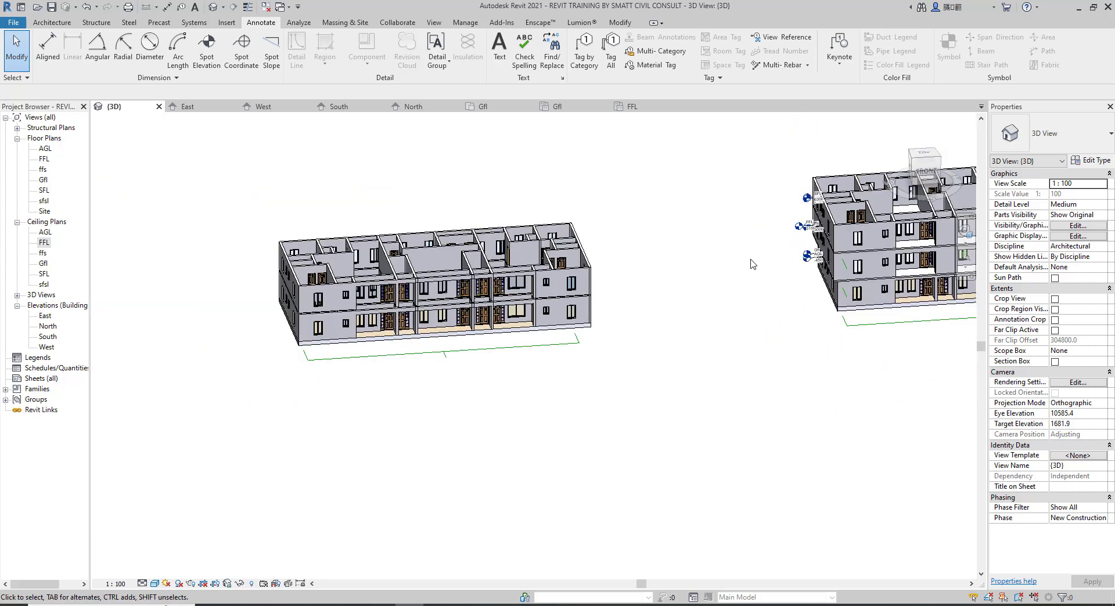
scroll(927, 260, "up", 2)
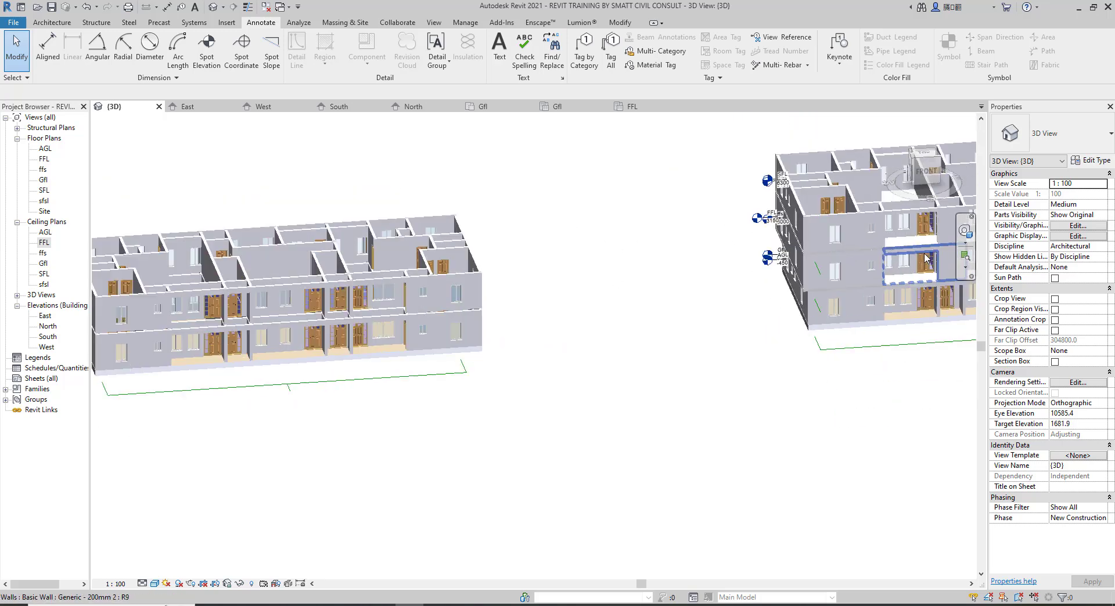
scroll(927, 259, "up", 1)
scroll(646, 289, "down", 3)
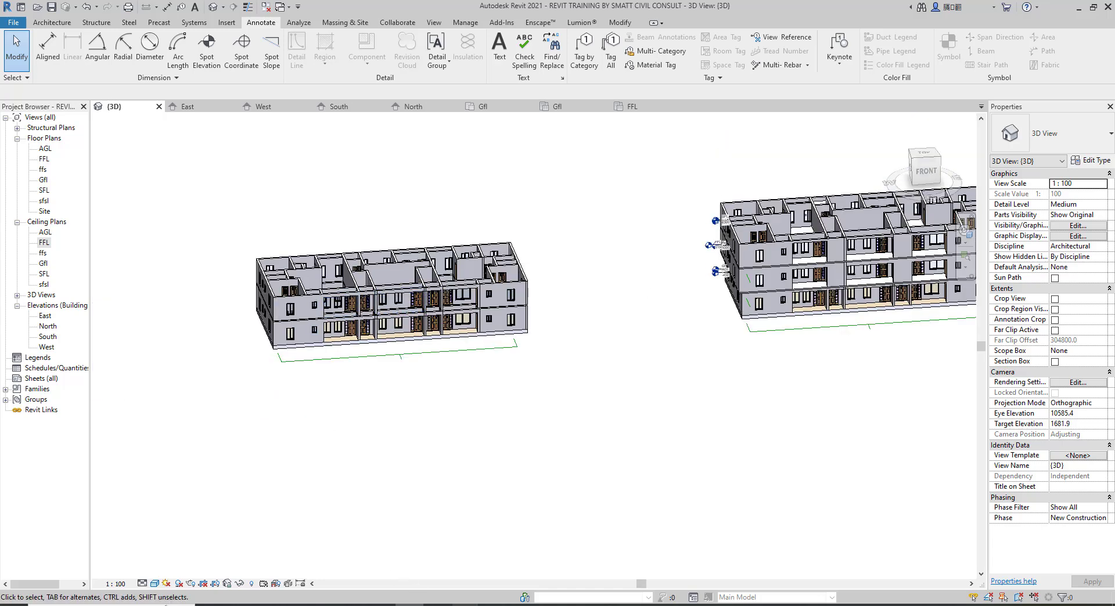
View the reference render 5.jpg in Photos, and return to Revit to inspect the duplicate's front facade
mouse_move(410, 604)
left_click(495, 590)
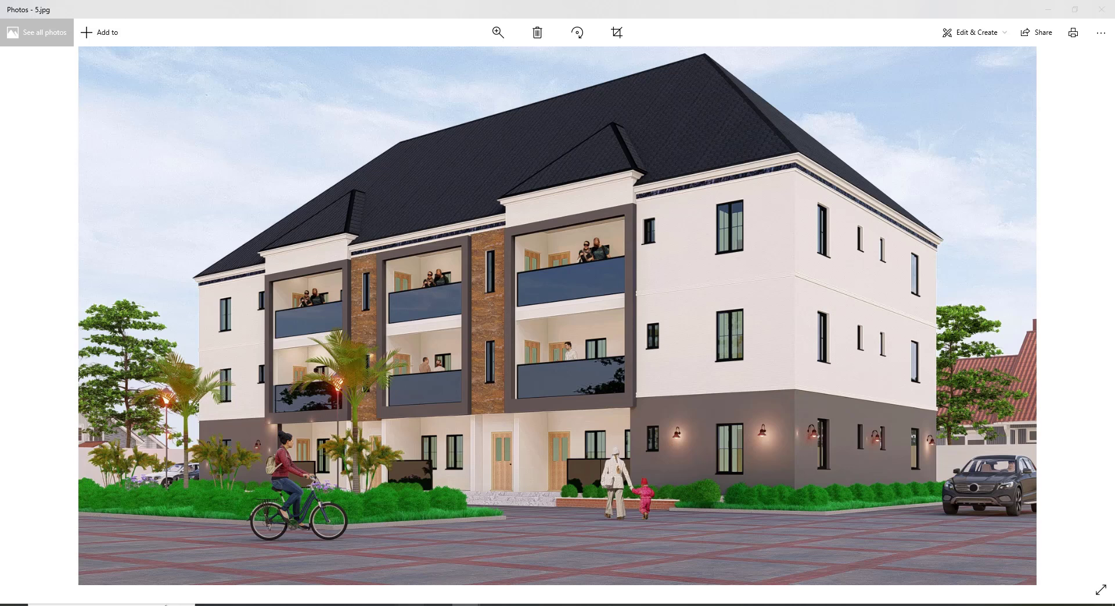
left_click(409, 605)
scroll(260, 287, "up", 4)
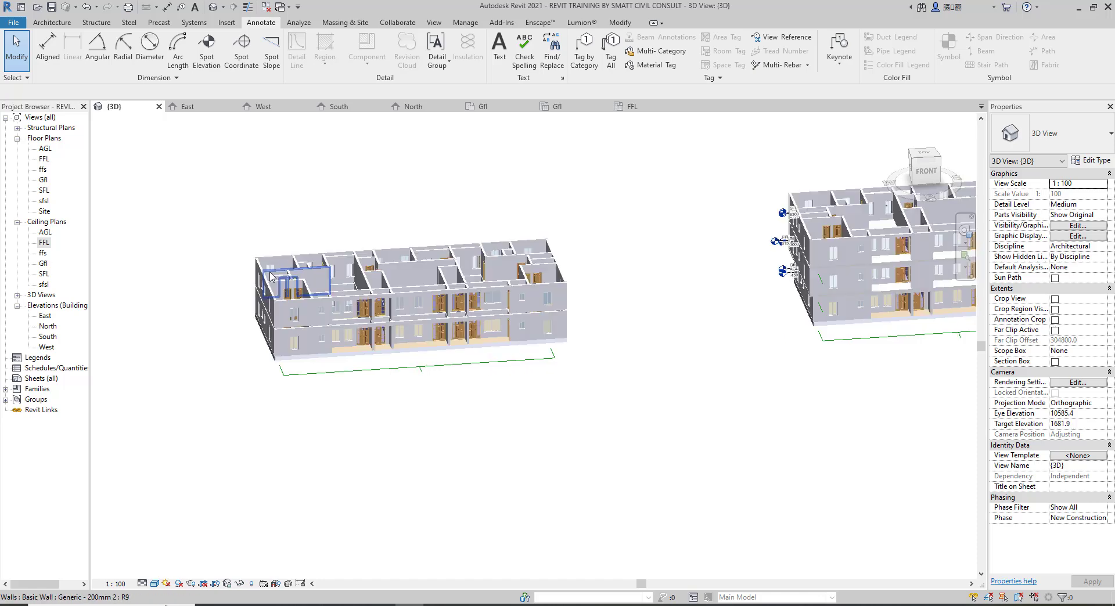
scroll(251, 407, "up", 3)
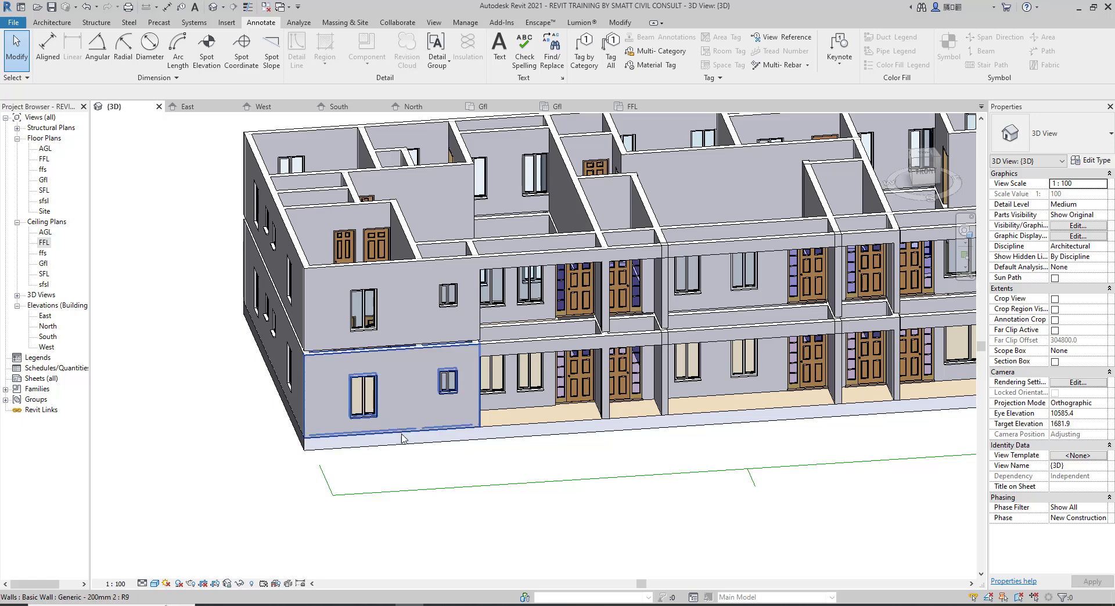
scroll(437, 500, "down", 4)
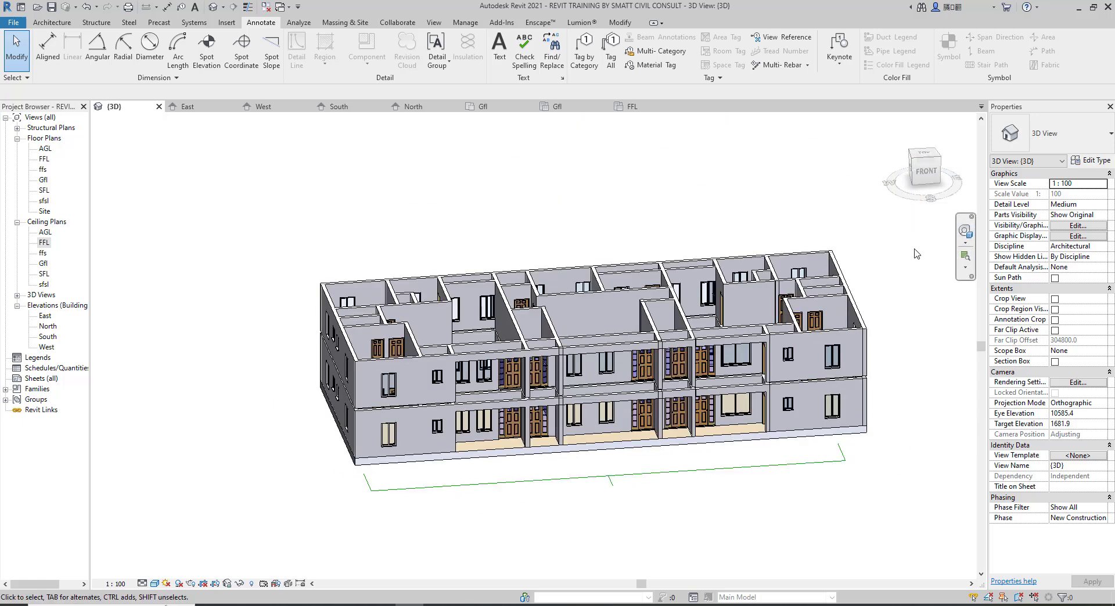
Delete the entire duplicated two-storey building beside the original in the 3D view
mouse_move(891, 175)
scroll(622, 199, "down", 2)
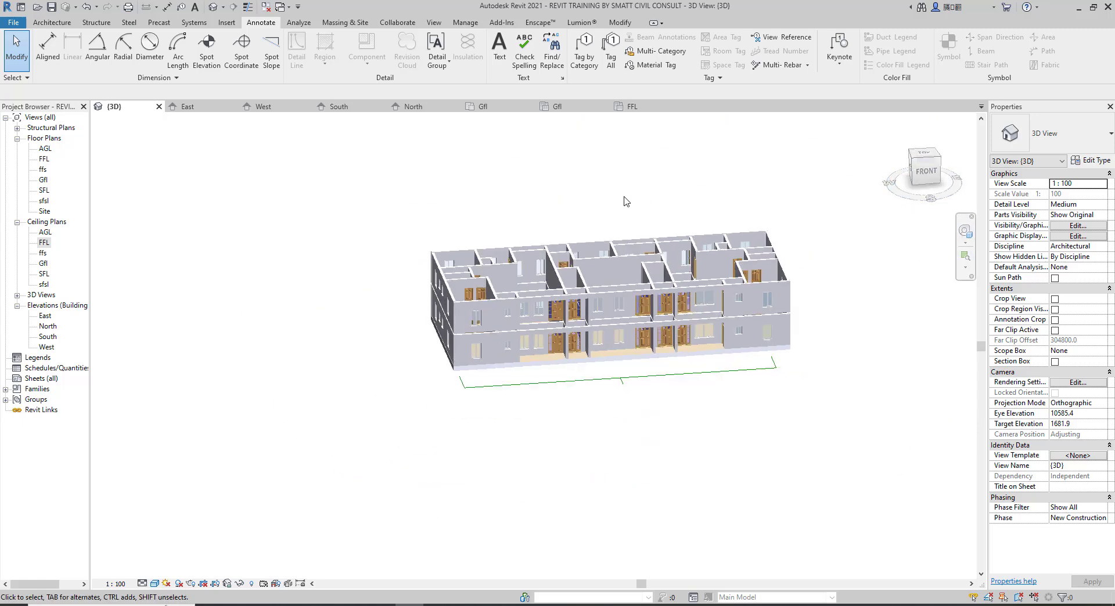
scroll(219, 341, "down", 2)
scroll(220, 340, "down", 1)
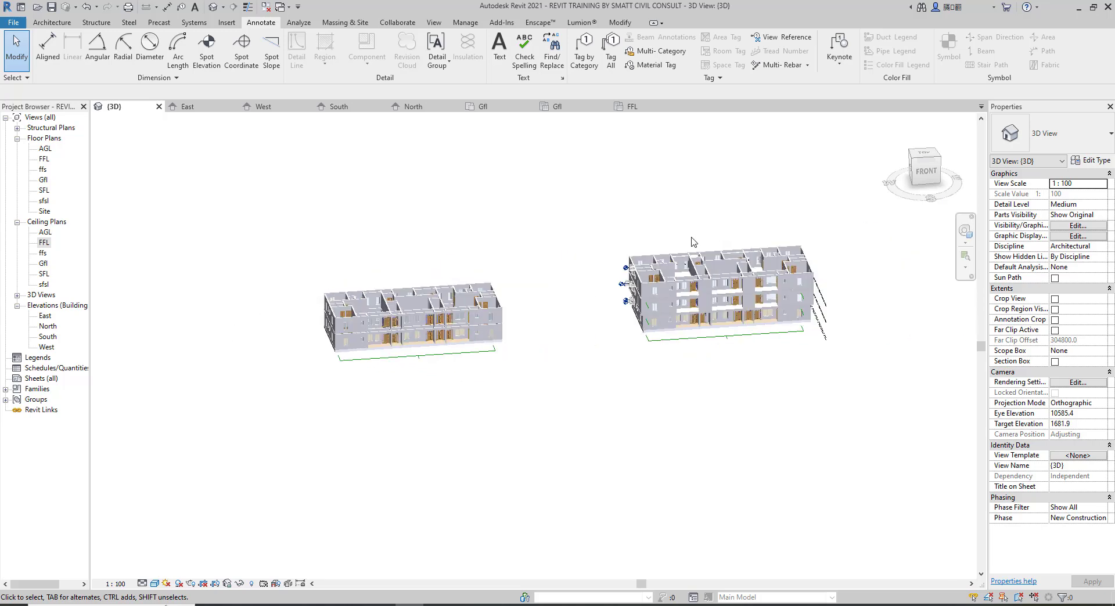
left_click_drag(504, 243, 228, 405)
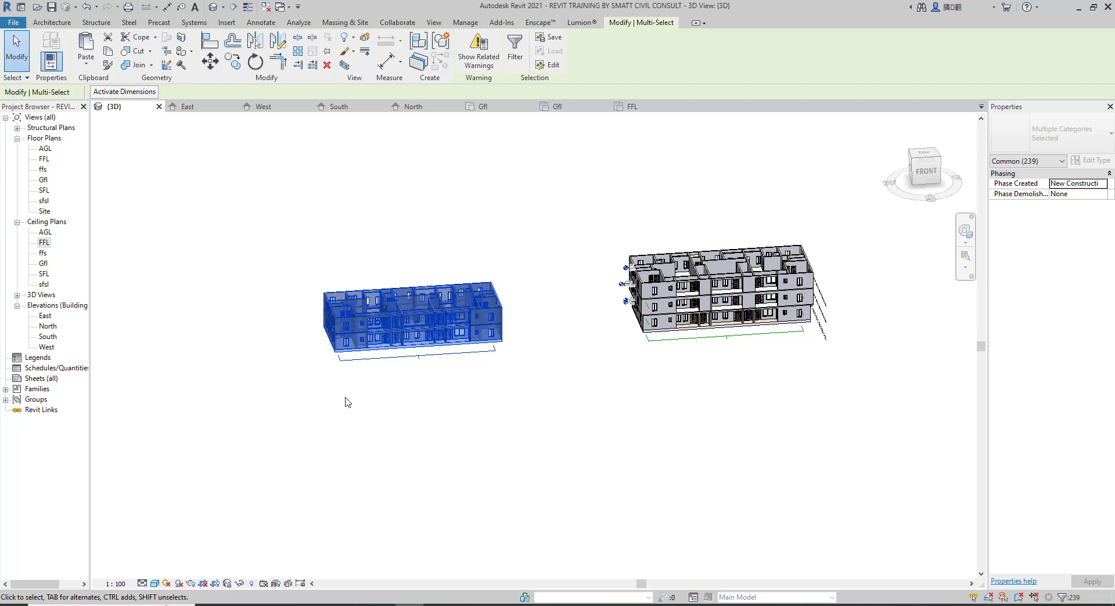
key("Delete")
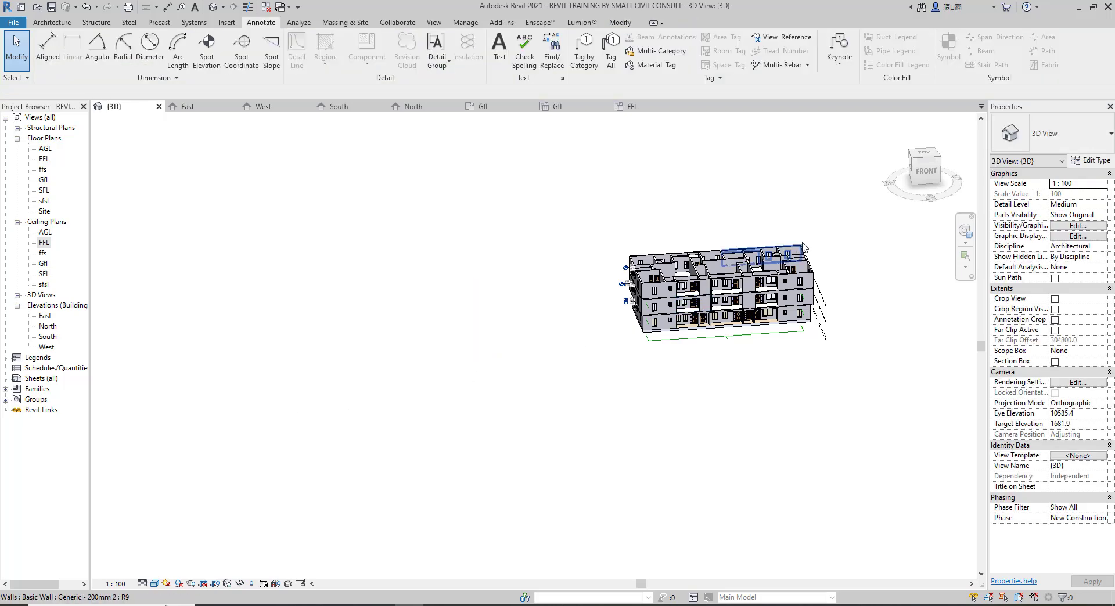
Close Revit and save the changes to REVIT TRAINING BY SMATT CIVIL CONSULT
scroll(803, 247, "up", 3)
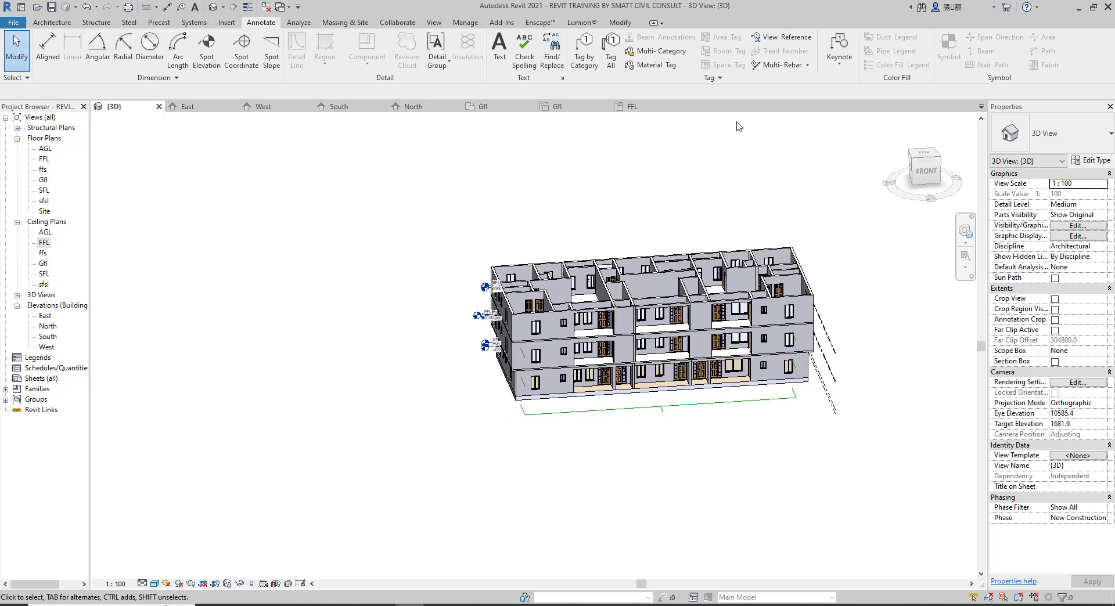
left_click(1109, 7)
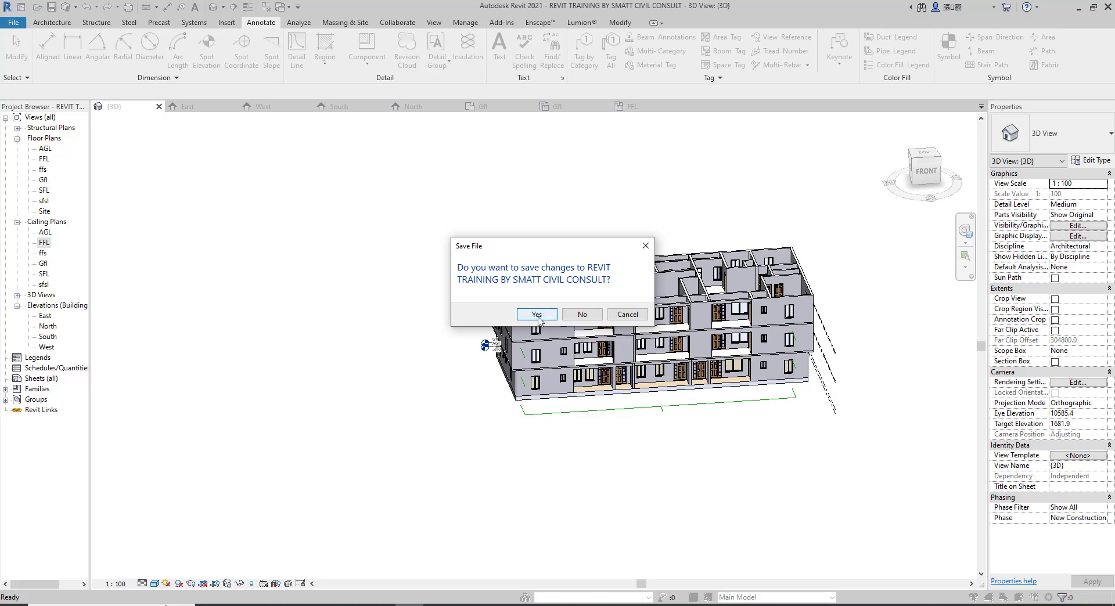
left_click(536, 315)
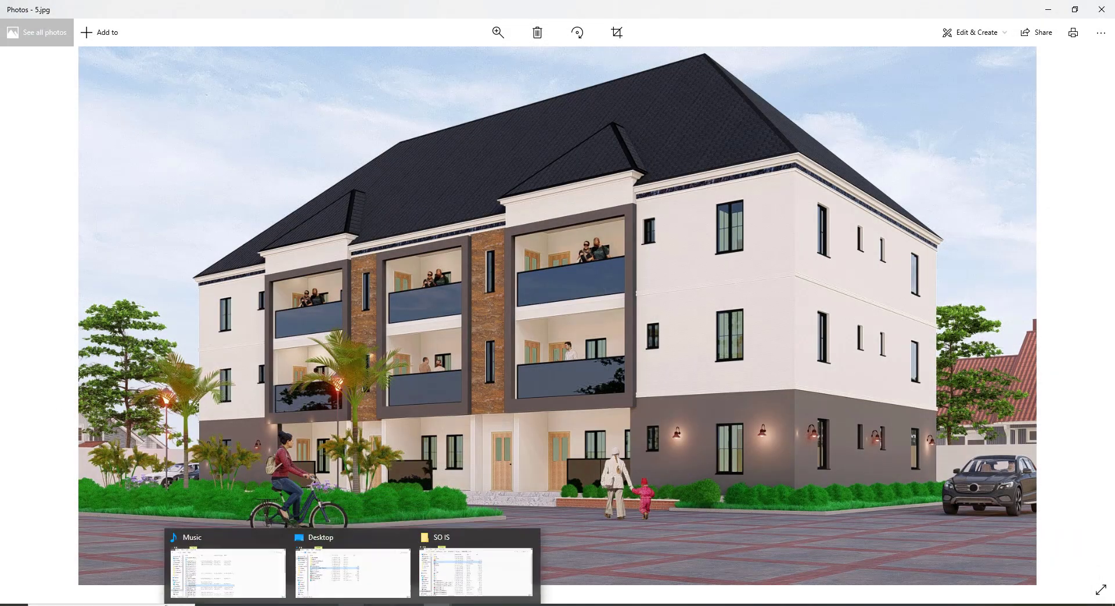
Switch to the SO IS folder in File Explorer and look through its files and its DM subfolder
mouse_move(436, 605)
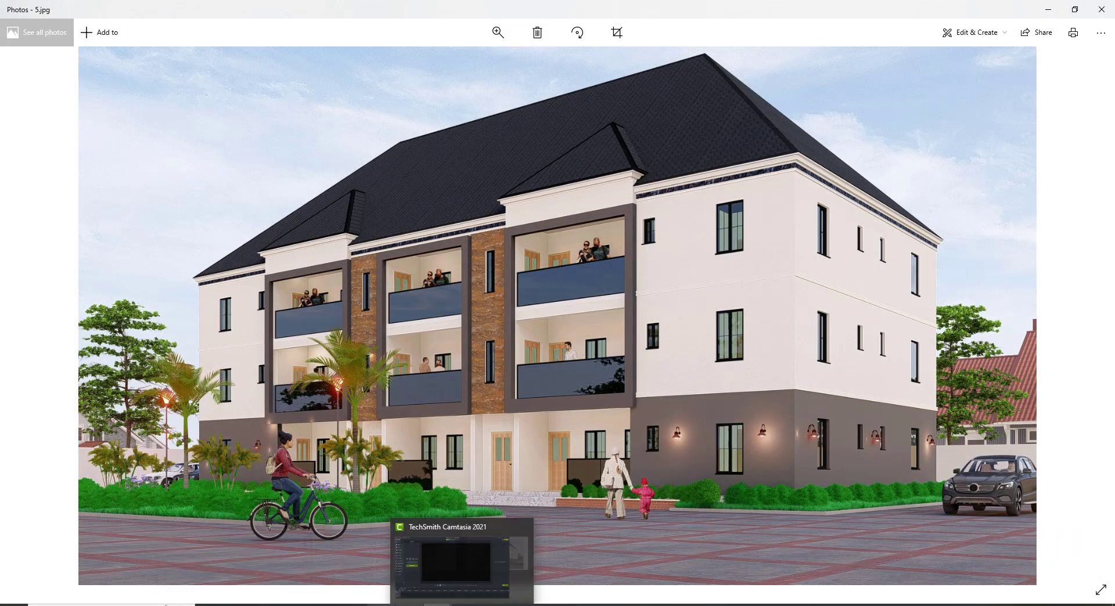
left_click(351, 605)
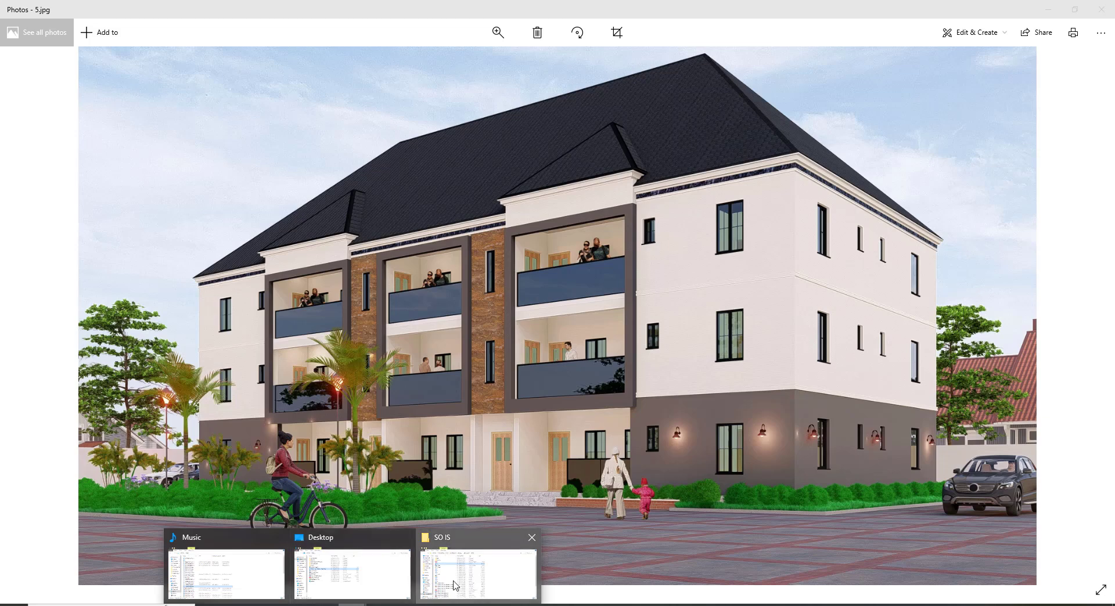
left_click(478, 572)
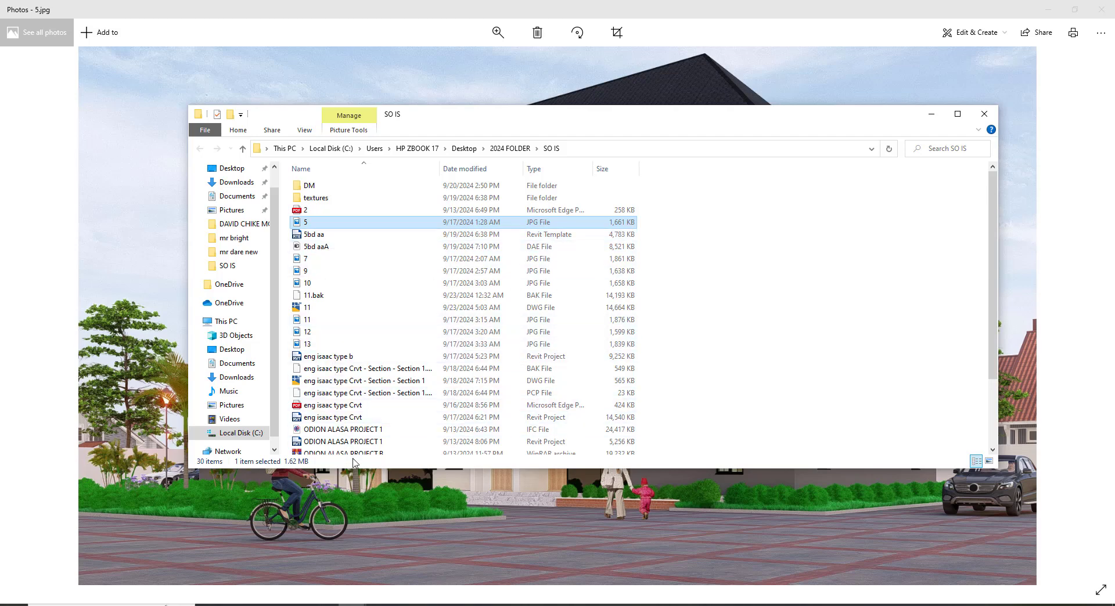
scroll(368, 445, "down", 3)
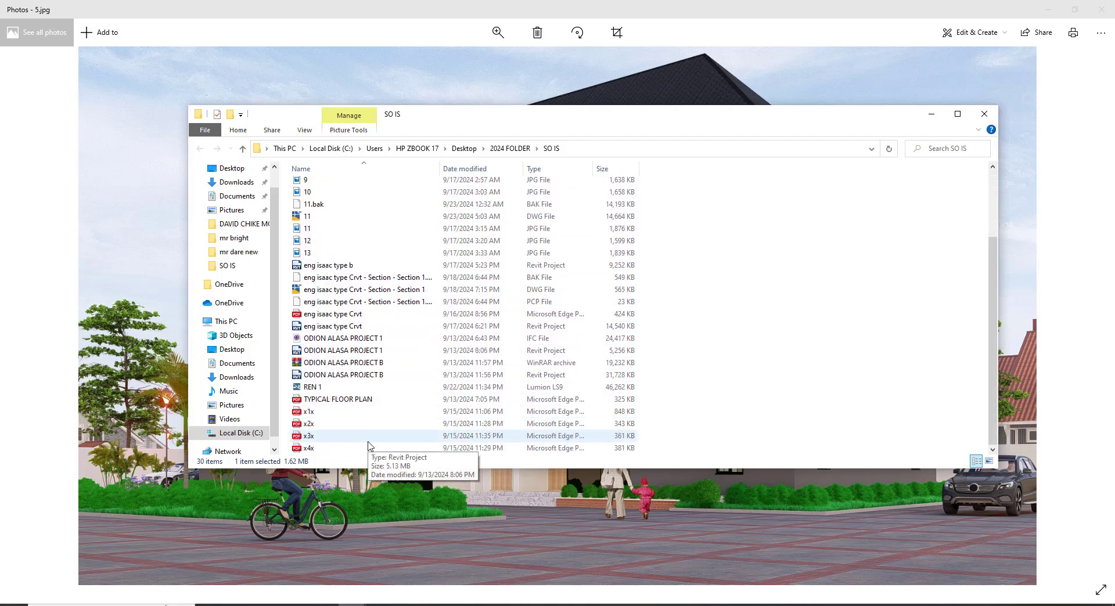
scroll(340, 314, "up", 3)
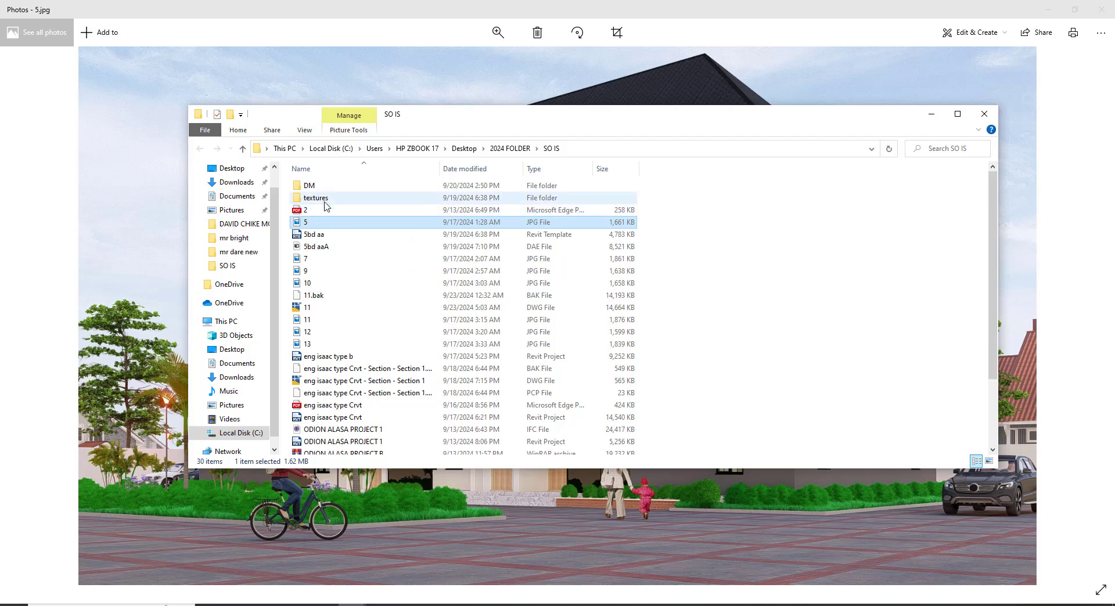
double_click(318, 190)
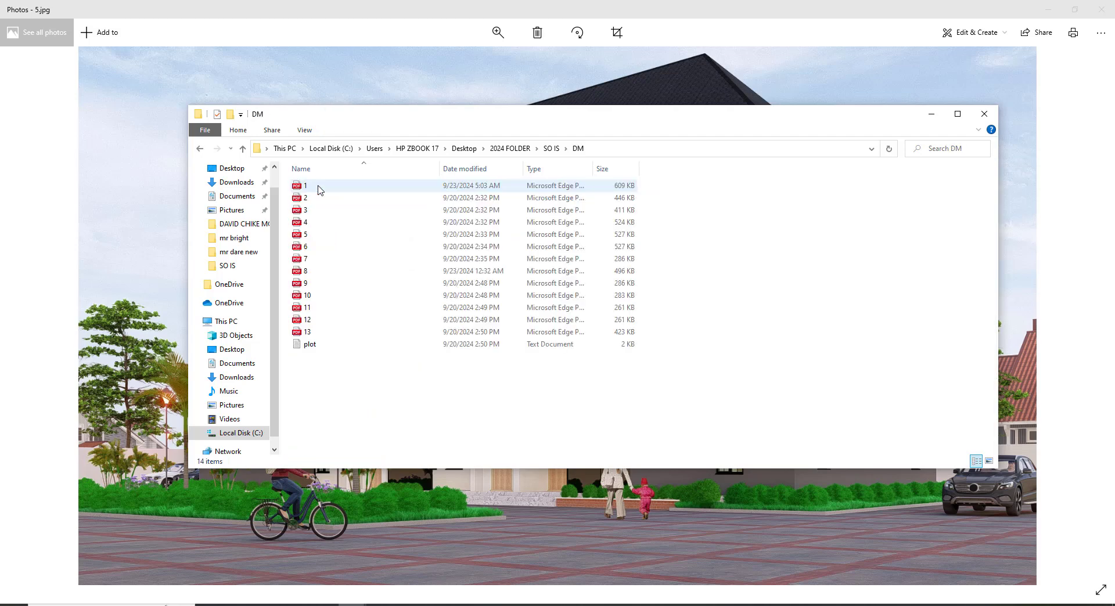
left_click(242, 148)
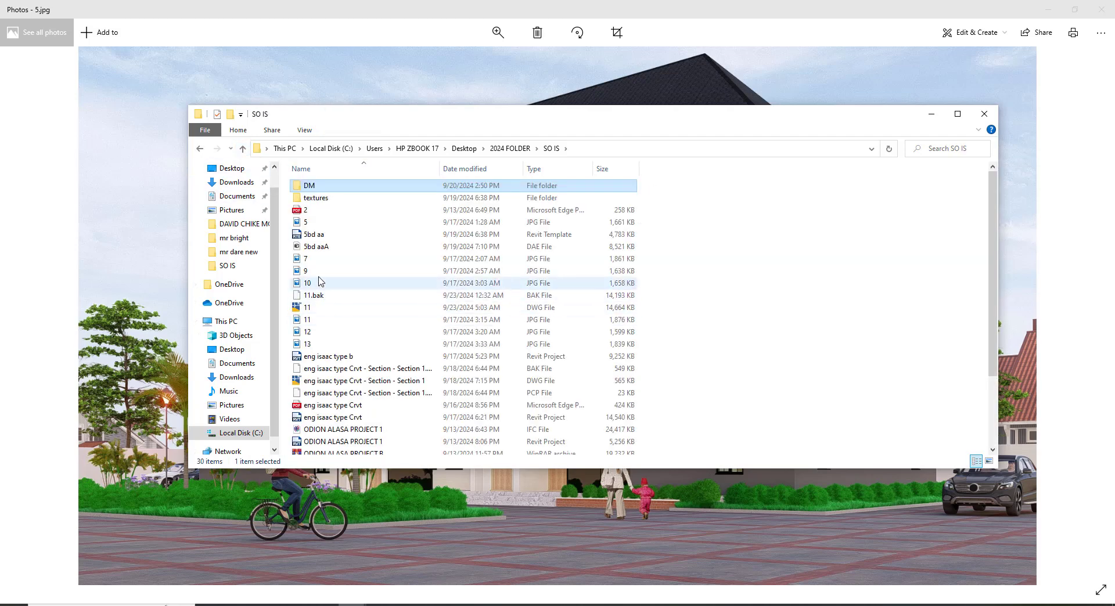
left_click(338, 235)
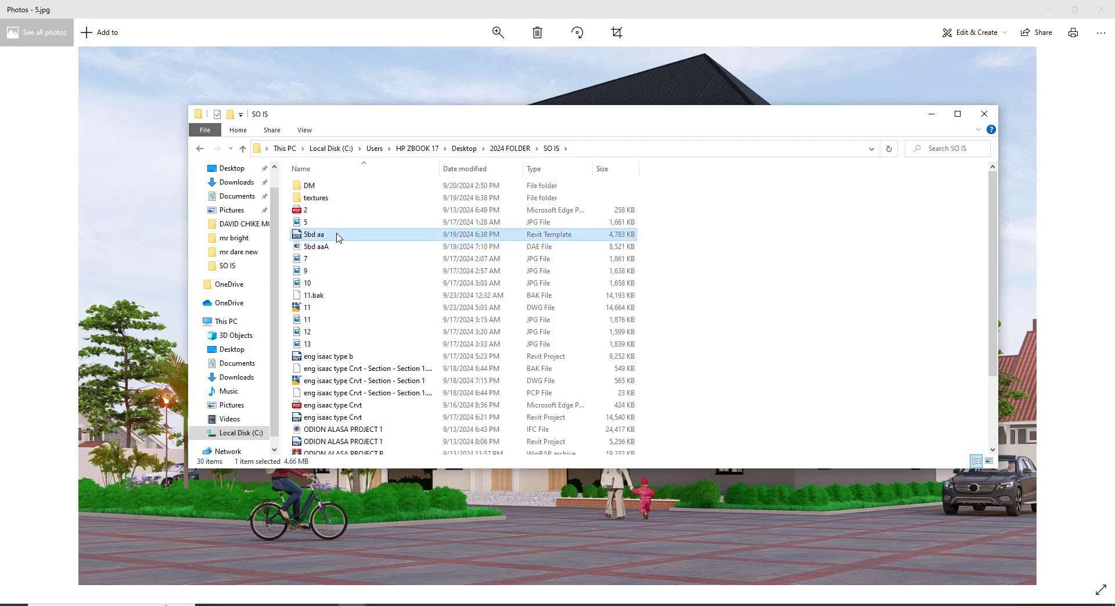
double_click(338, 236)
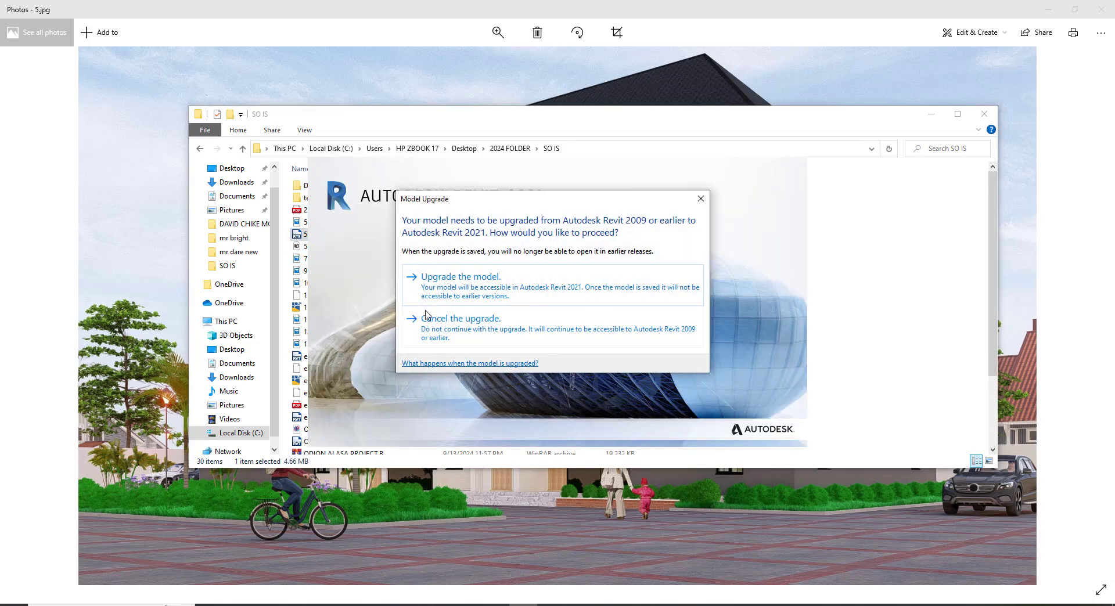
left_click(700, 199)
Open the Revit project eng isaac type Crvt from the SO IS folder and minimize the folder window
scroll(358, 401, "down", 1)
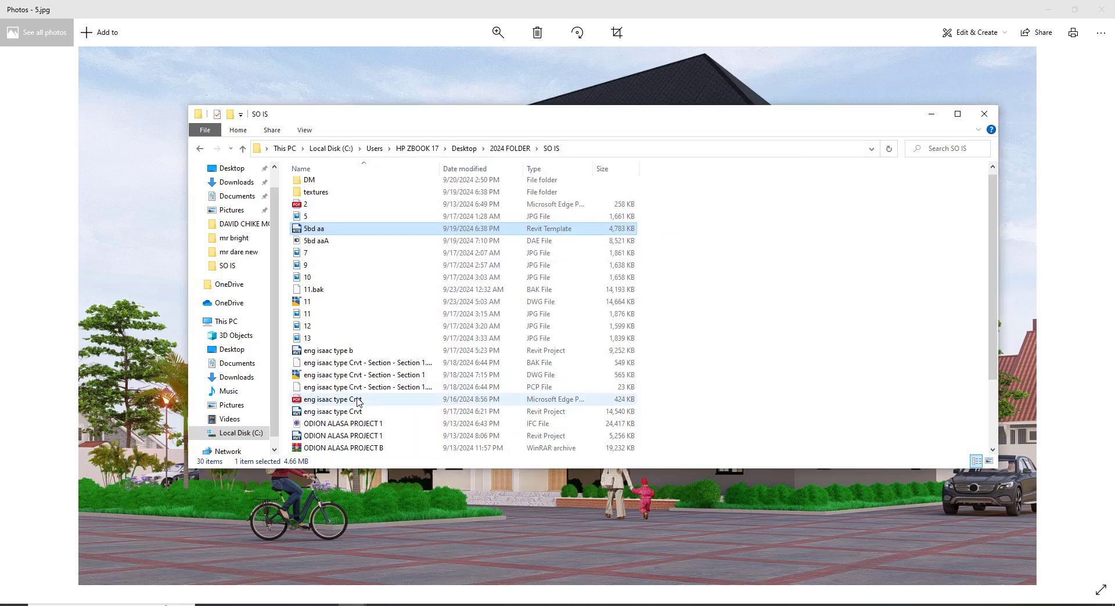
scroll(354, 384, "down", 2)
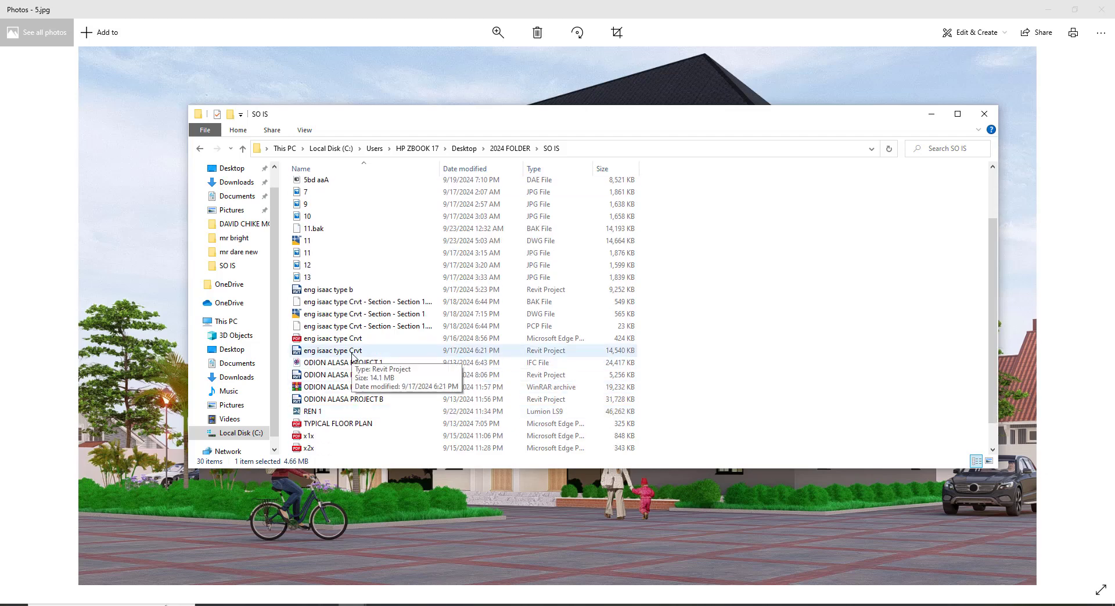
scroll(353, 357, "down", 1)
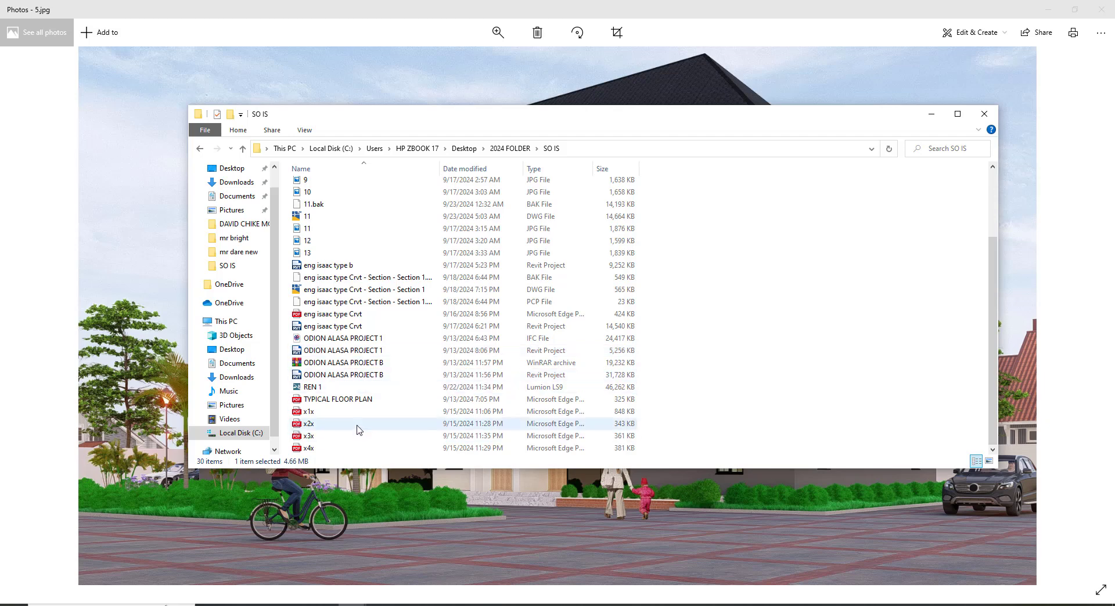
double_click(331, 328)
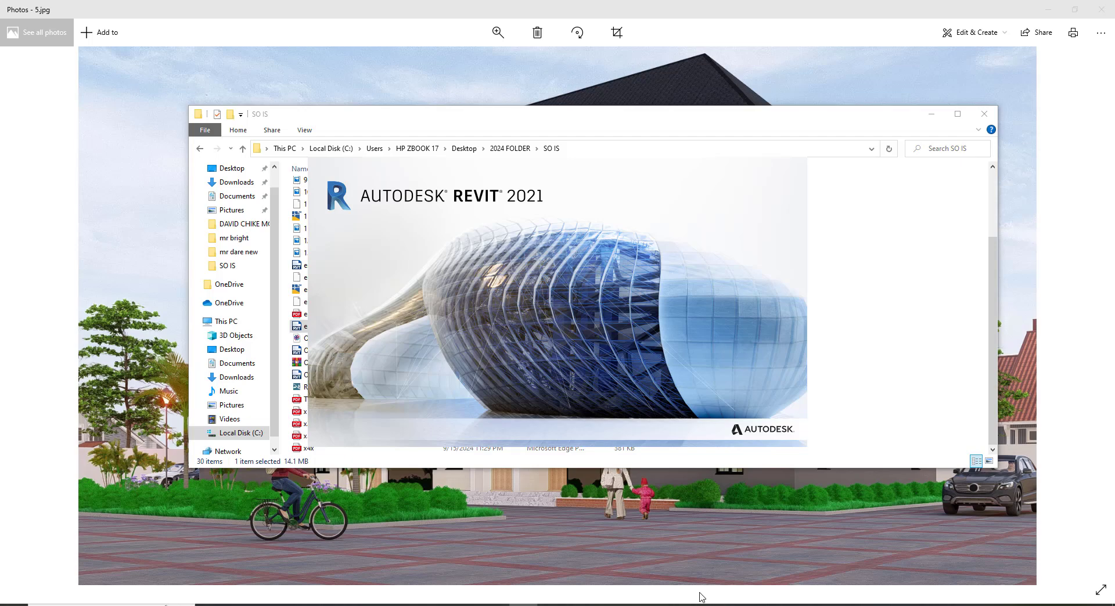
left_click(933, 115)
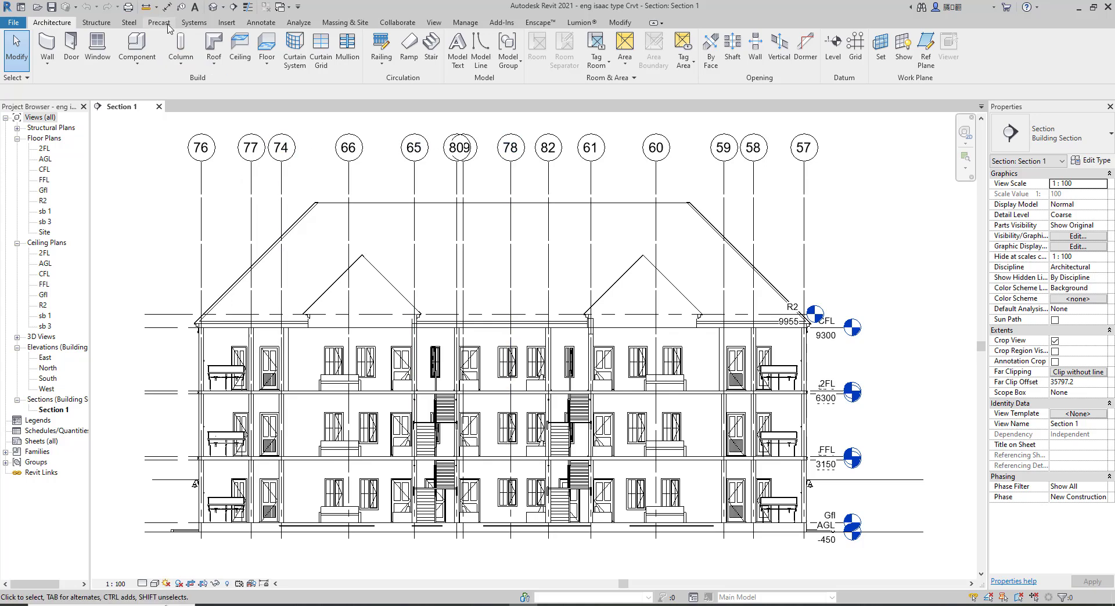
Open the South elevation and the default 3D view of the building
left_click(48, 378)
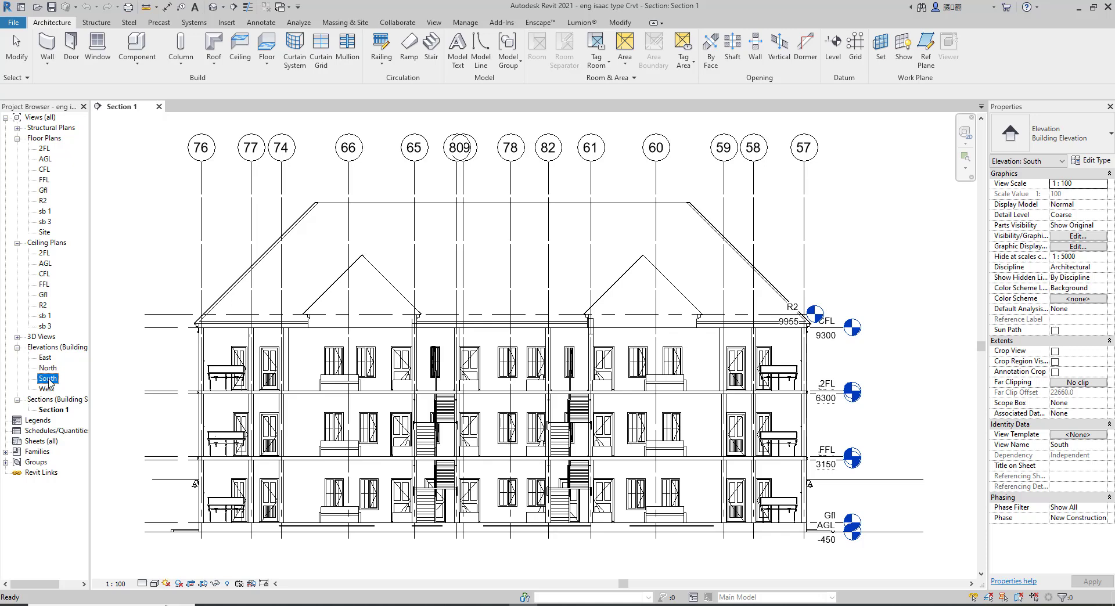
double_click(49, 379)
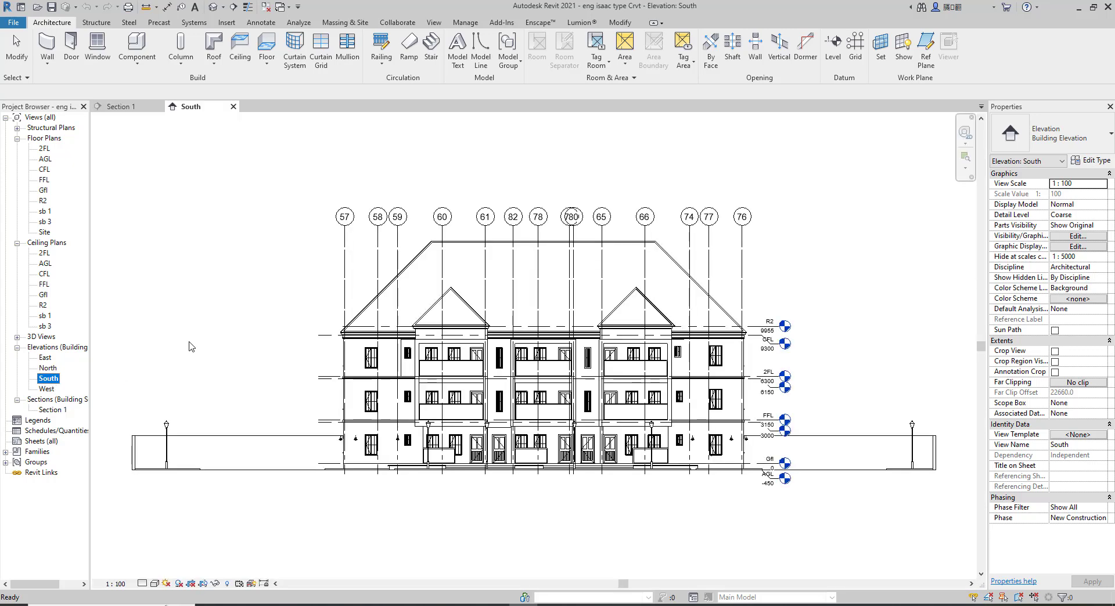
left_click(213, 7)
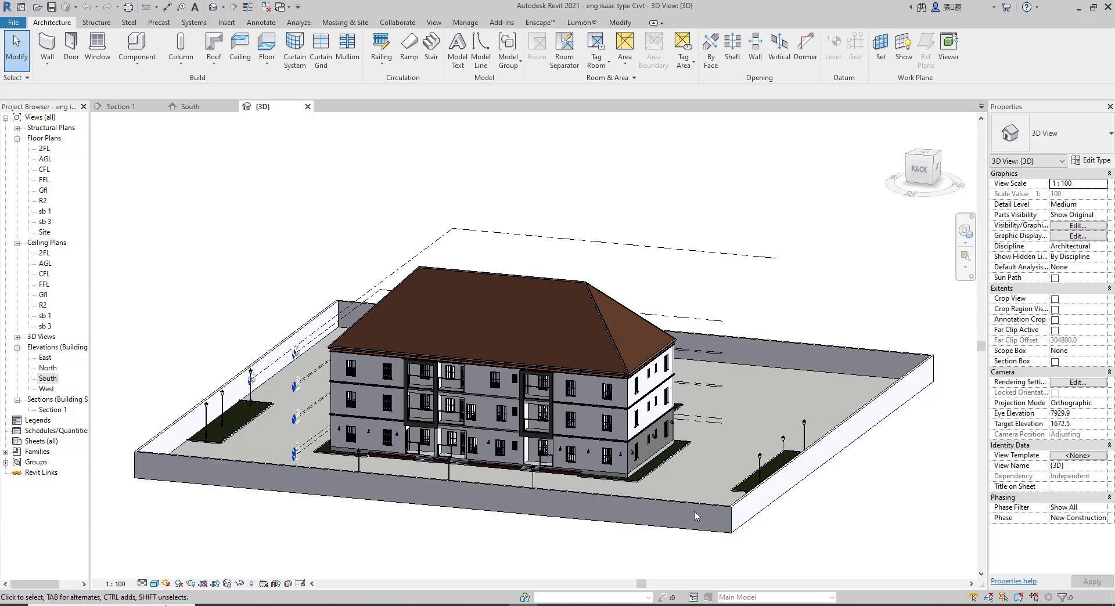
Temporarily hide the perimeter wall along the back of the site in the 3D view
left_click(557, 565)
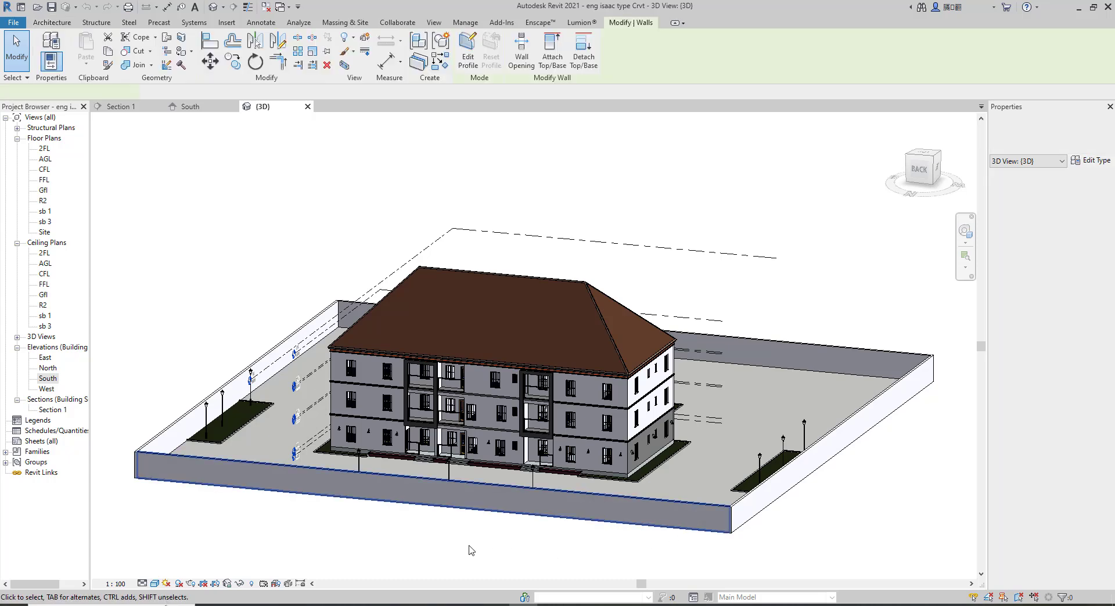
left_click(240, 584)
left_click(269, 554)
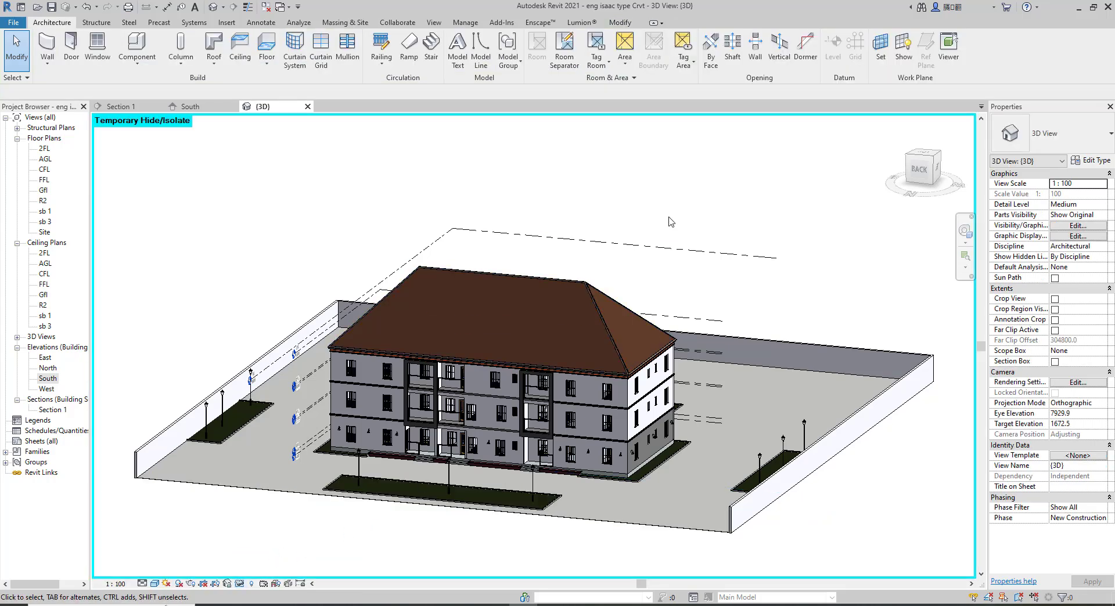
Select all instances of the level planes and temporarily hide them in the 3D view
left_click(684, 248)
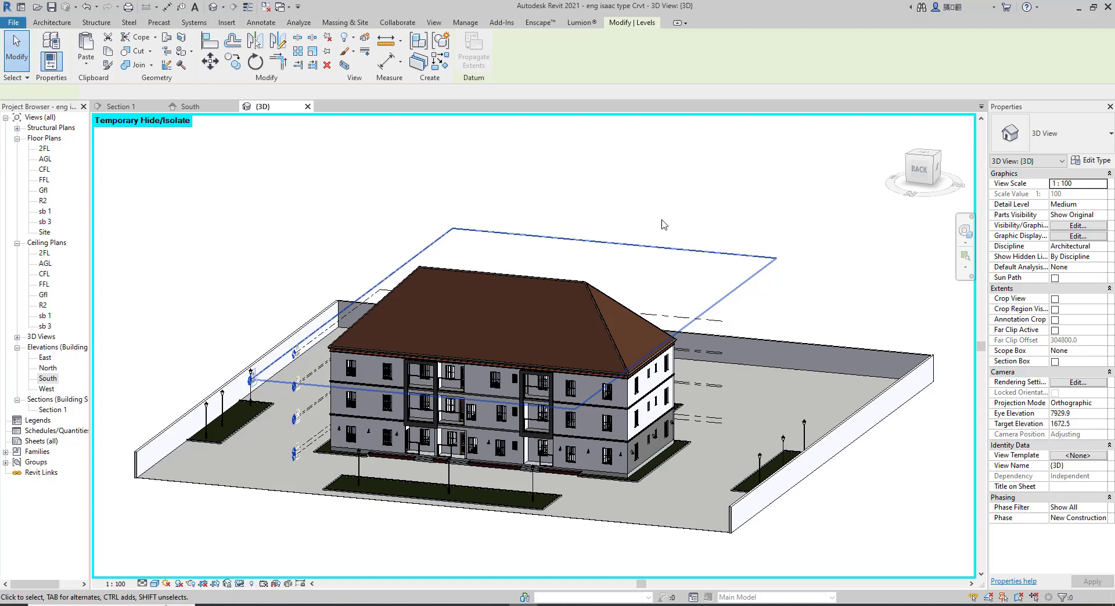
right_click(630, 176)
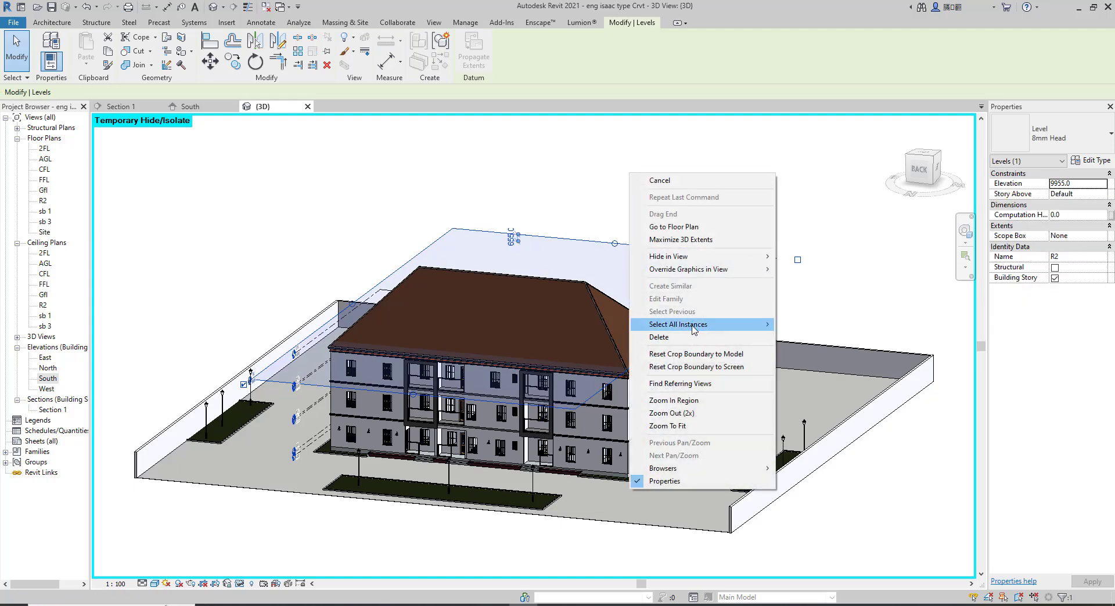
mouse_move(720, 326)
left_click(804, 341)
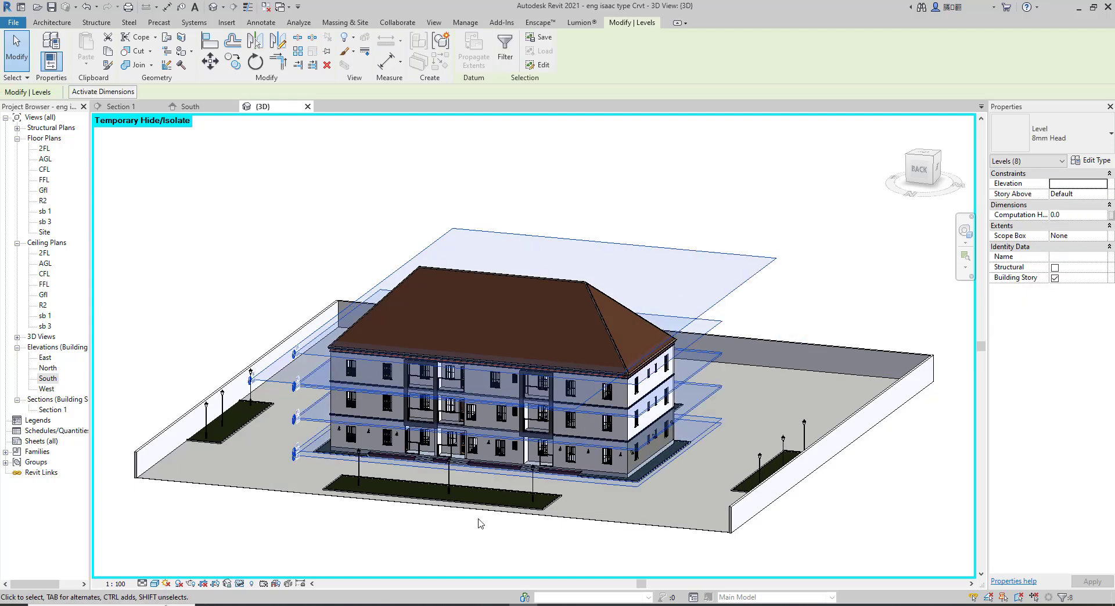
left_click(239, 584)
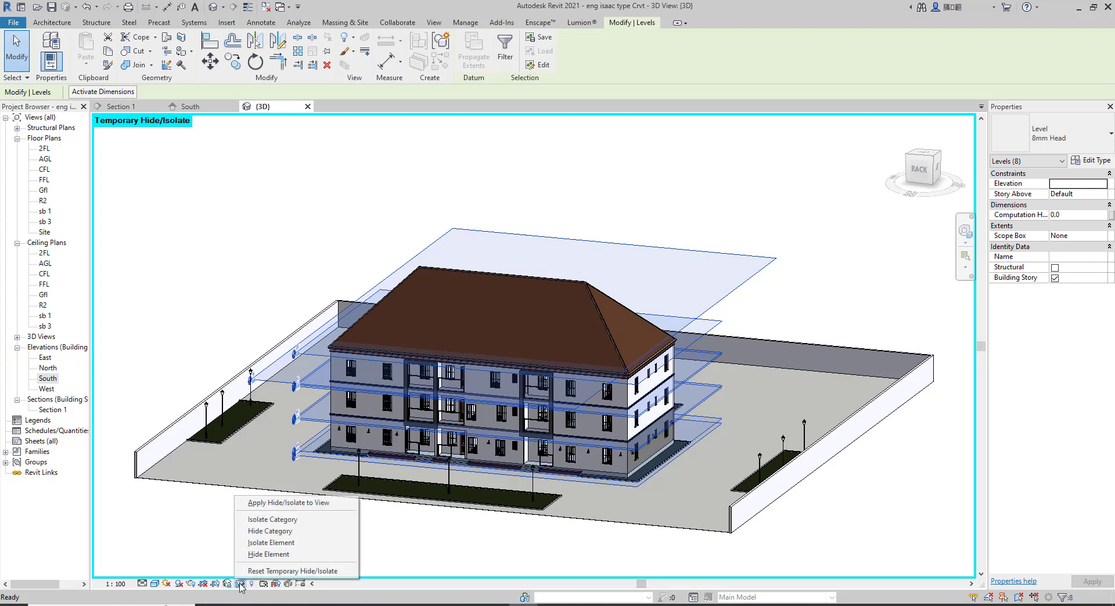
left_click(343, 551)
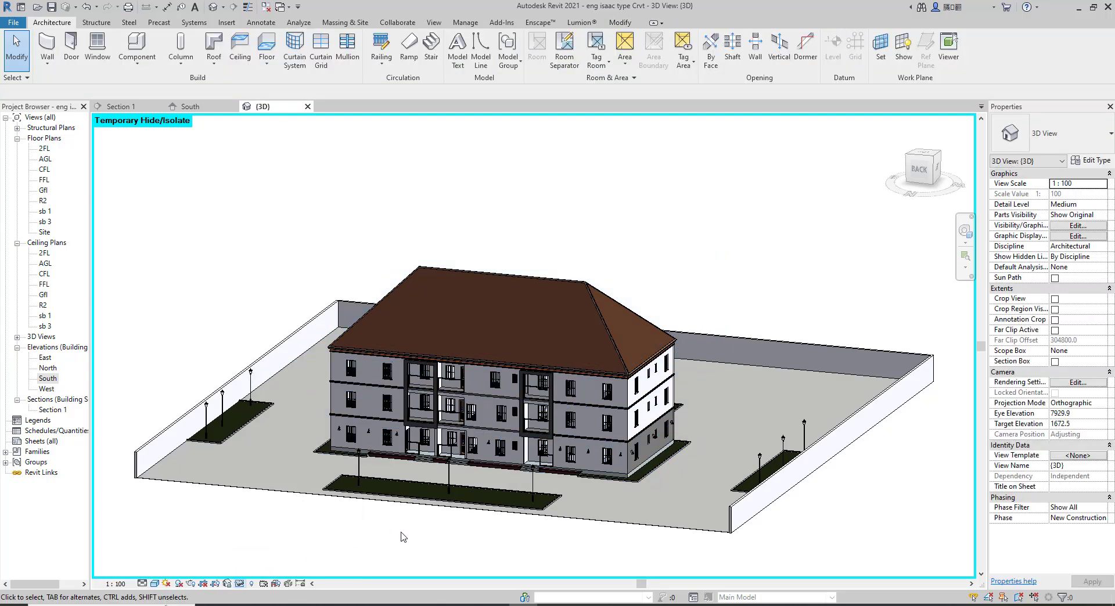
Turn the model to its front side and reset the temporary hide/isolate in the 3D view
scroll(489, 529, "up", 5)
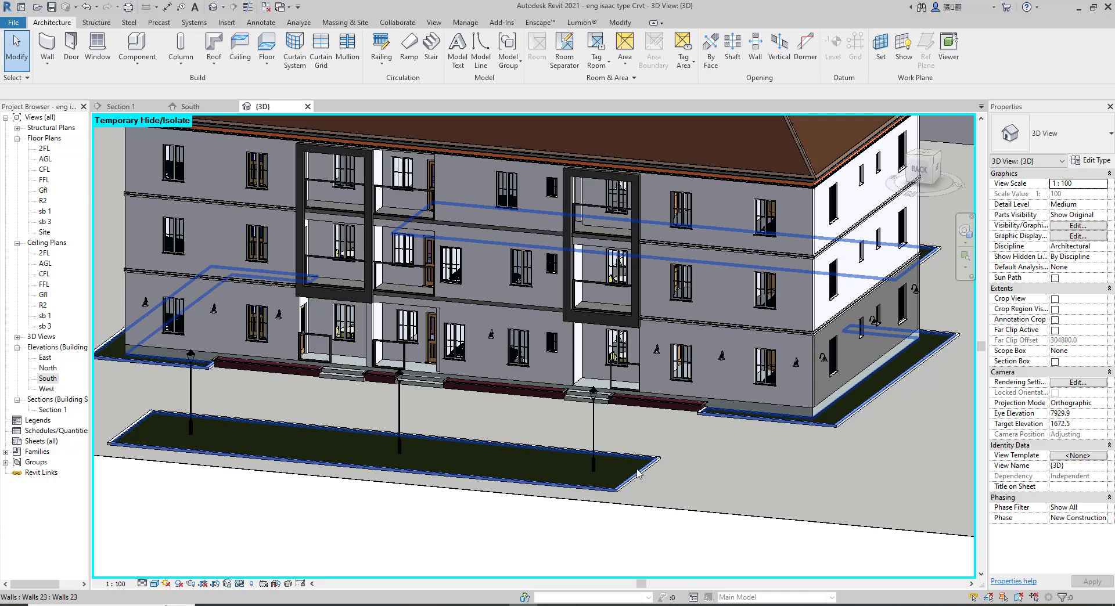
scroll(677, 453, "down", 5)
left_click_drag(926, 169, 237, 170)
mouse_move(237, 170)
middle_mouse_down("shift")
mouse_move(155, 169)
mouse_move(957, 166)
mouse_move(885, 165)
mouse_move(825, 201)
middle_mouse_up("shift")
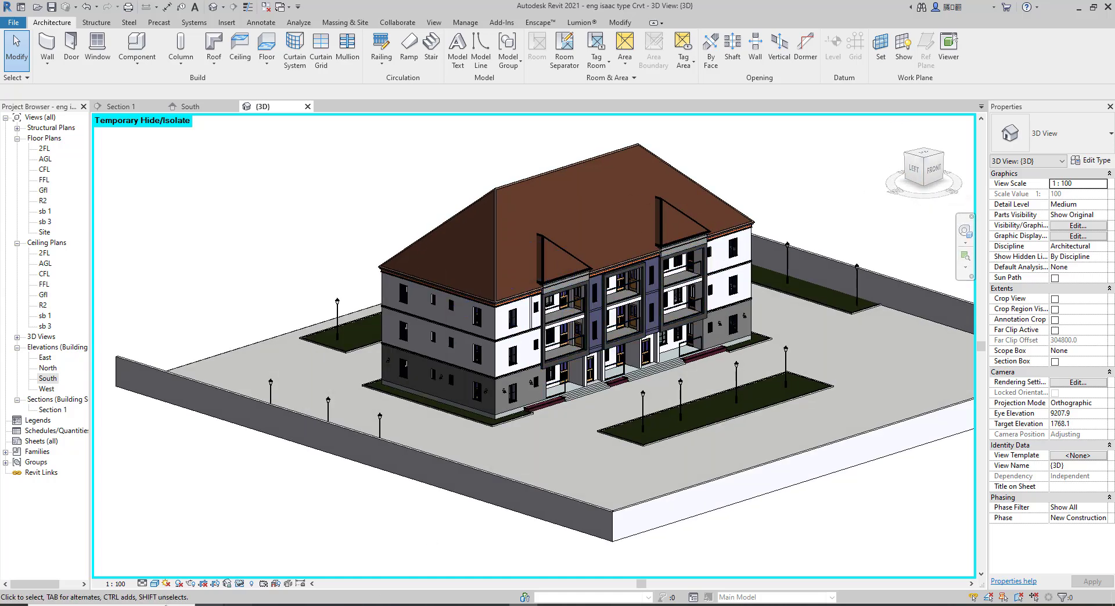
left_click(241, 584)
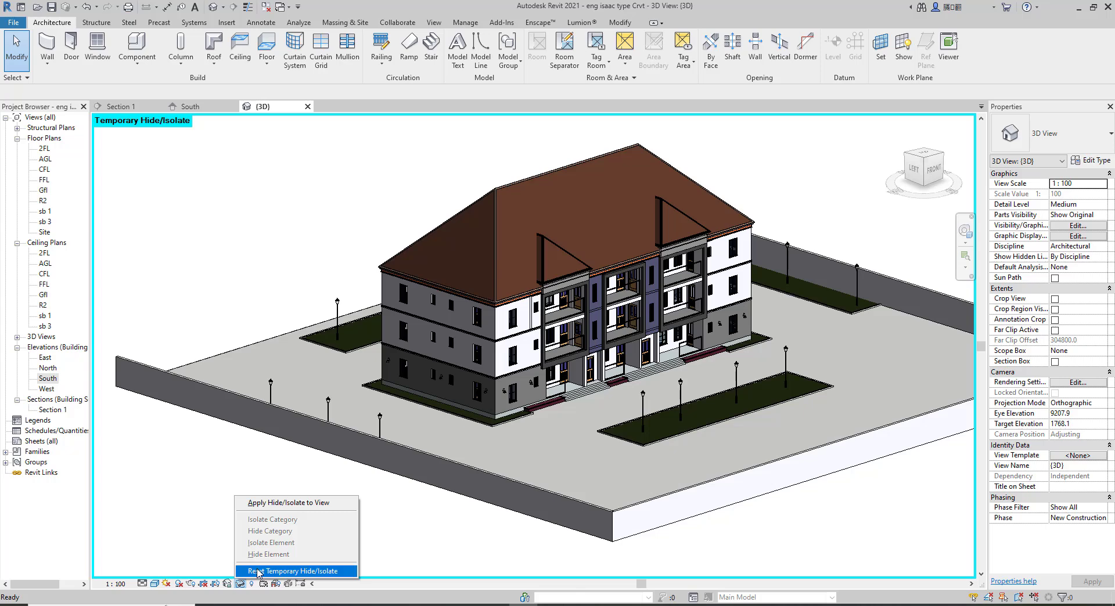
left_click(267, 574)
scroll(248, 471, "down", 3)
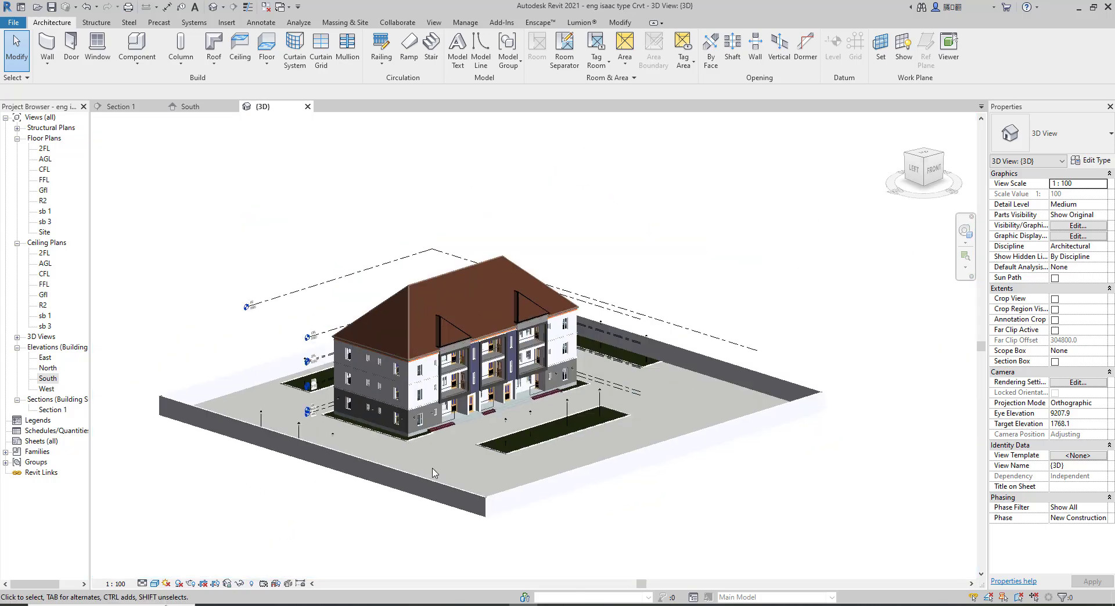
Temporarily hide the perimeter wall in front of the building's main facade in the 3D view
left_click(533, 478)
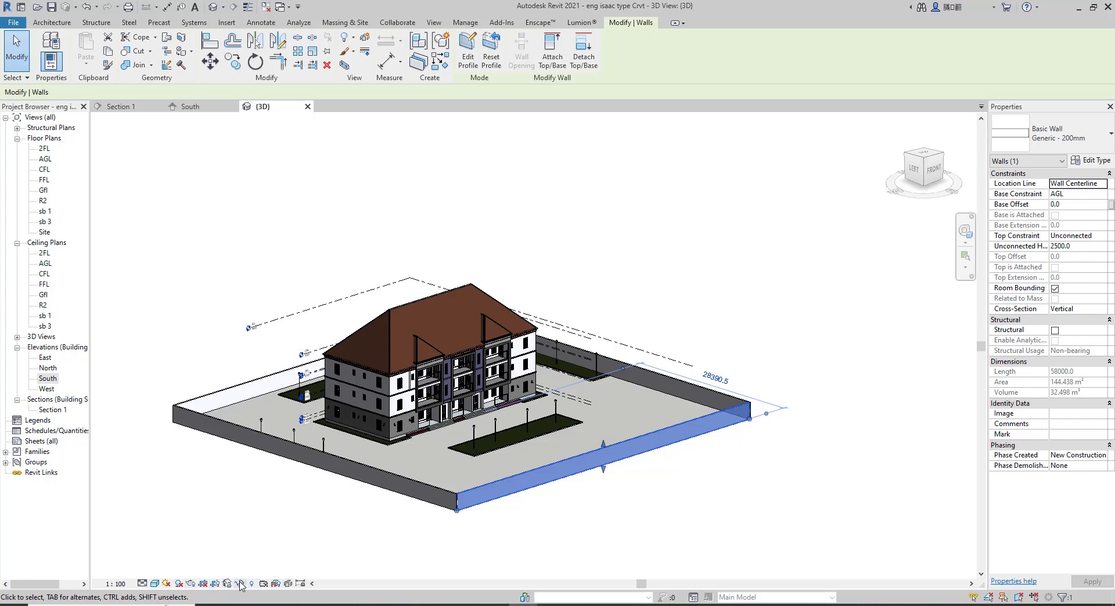
left_click(243, 585)
left_click(265, 562)
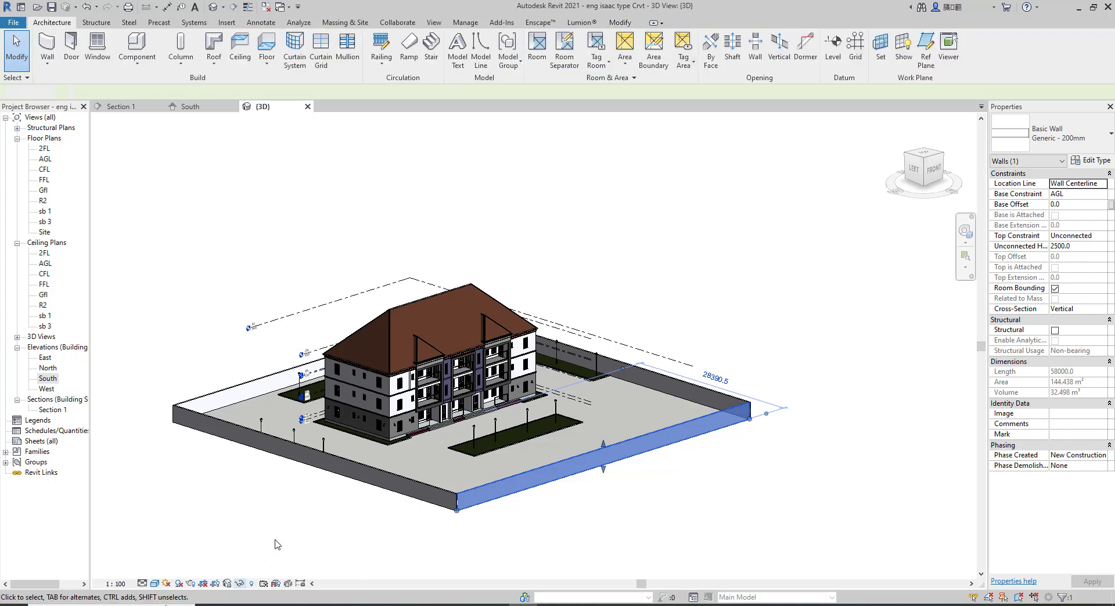
left_click(277, 315)
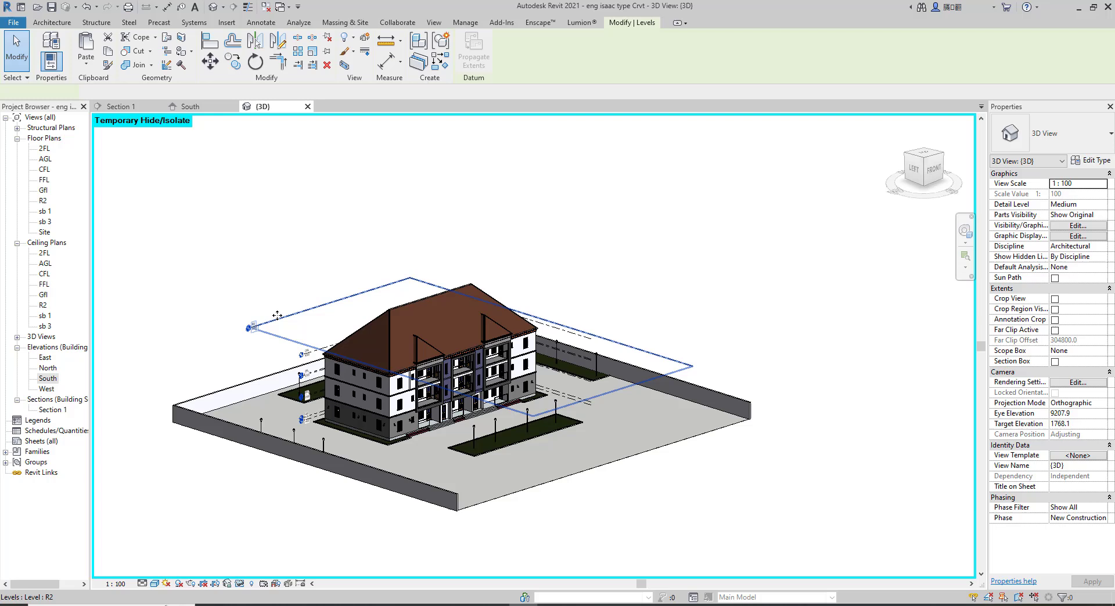
right_click(270, 235)
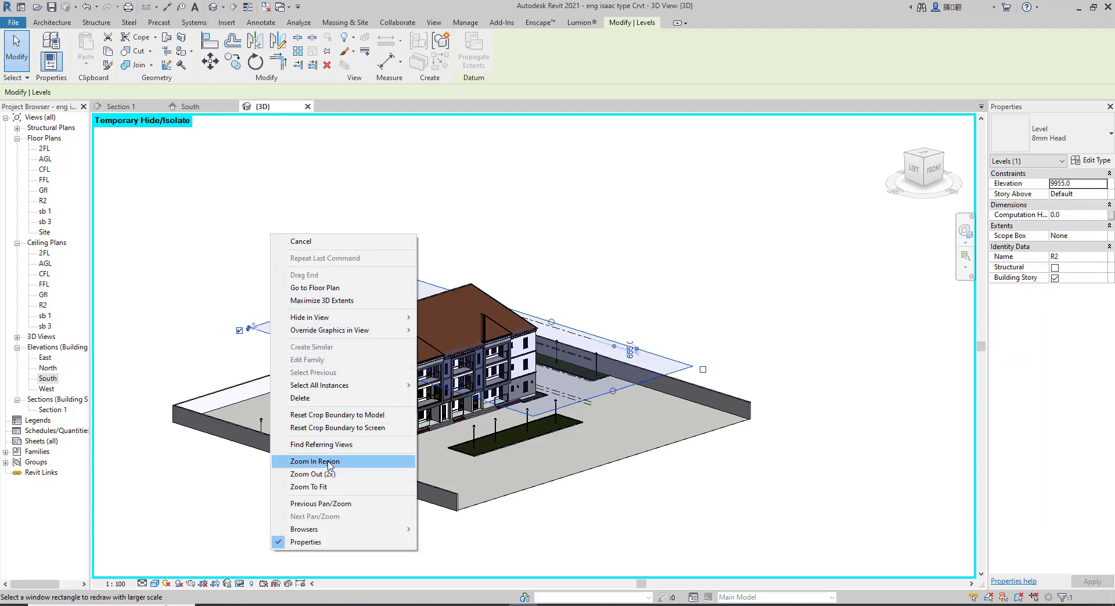
mouse_move(384, 390)
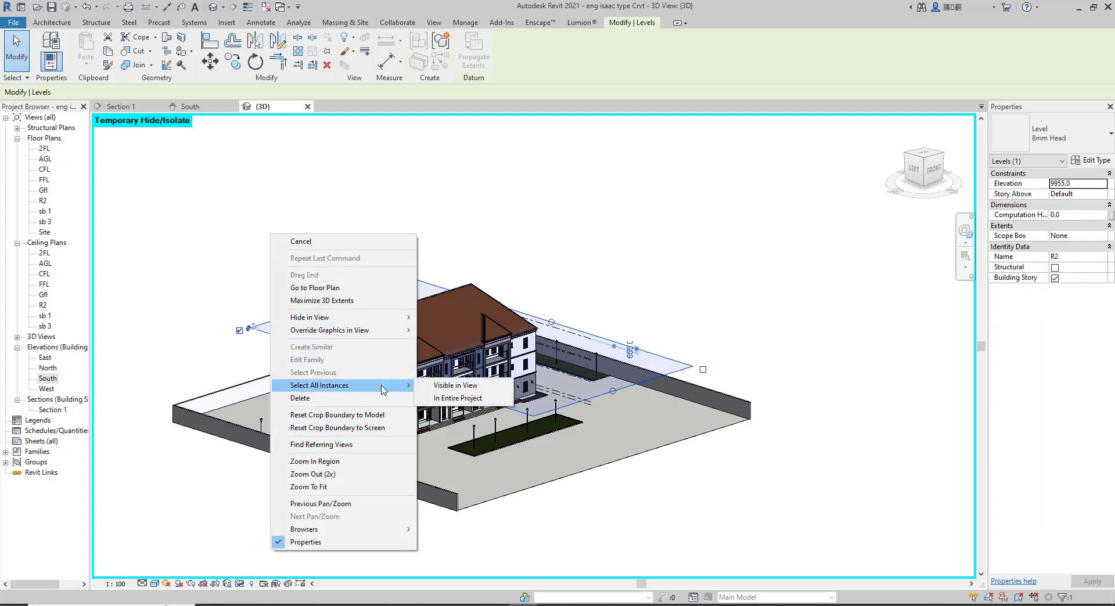
left_click(445, 399)
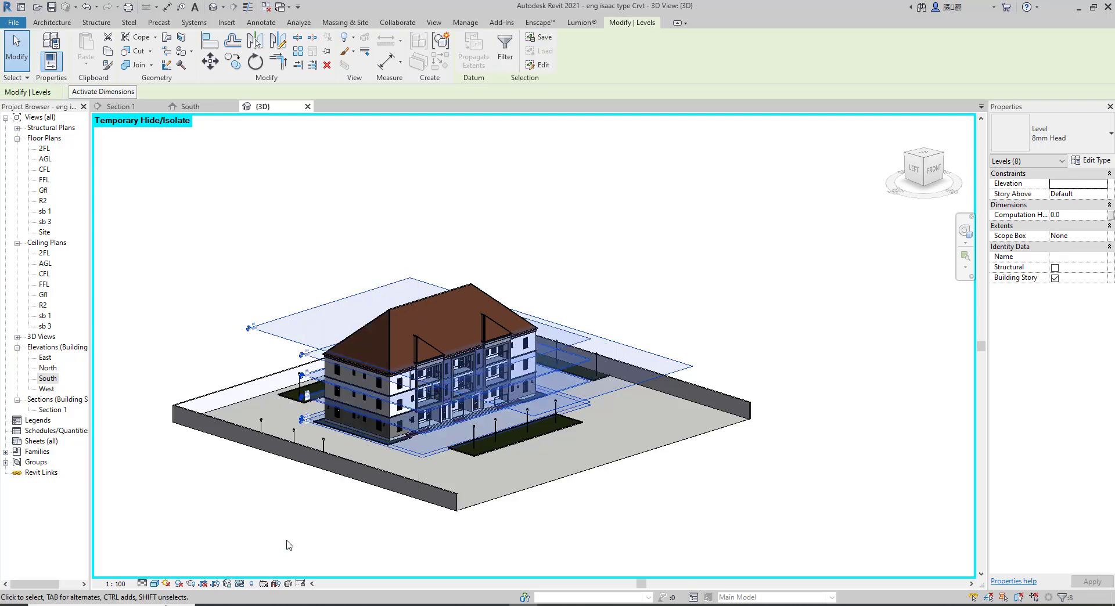
left_click(167, 307)
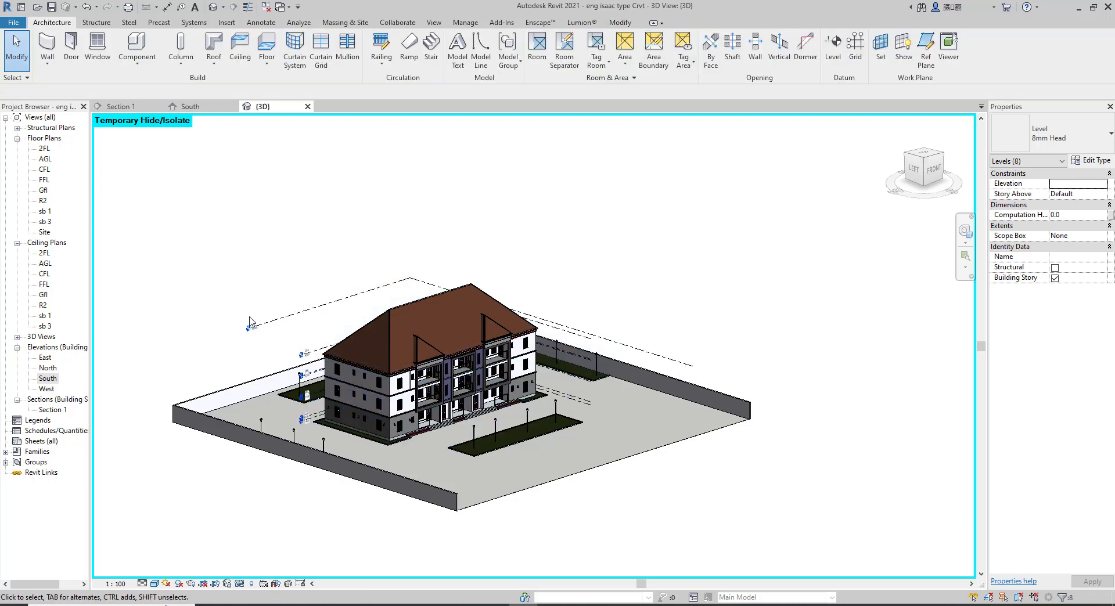
Select all level instances visible in the 3D view and temporarily hide them
left_click(269, 324)
right_click(221, 273)
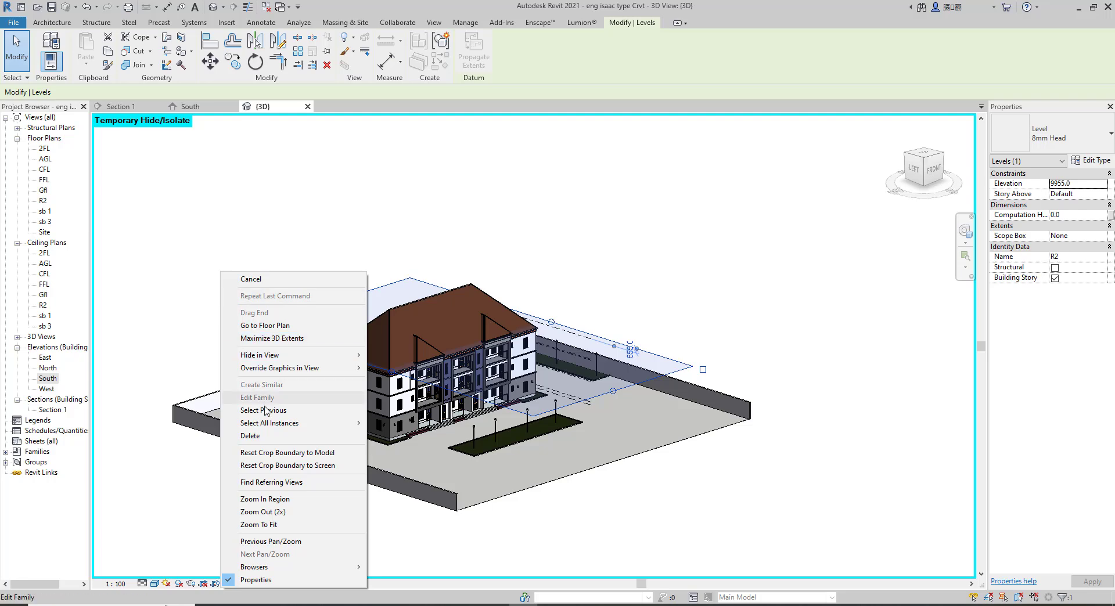
mouse_move(277, 423)
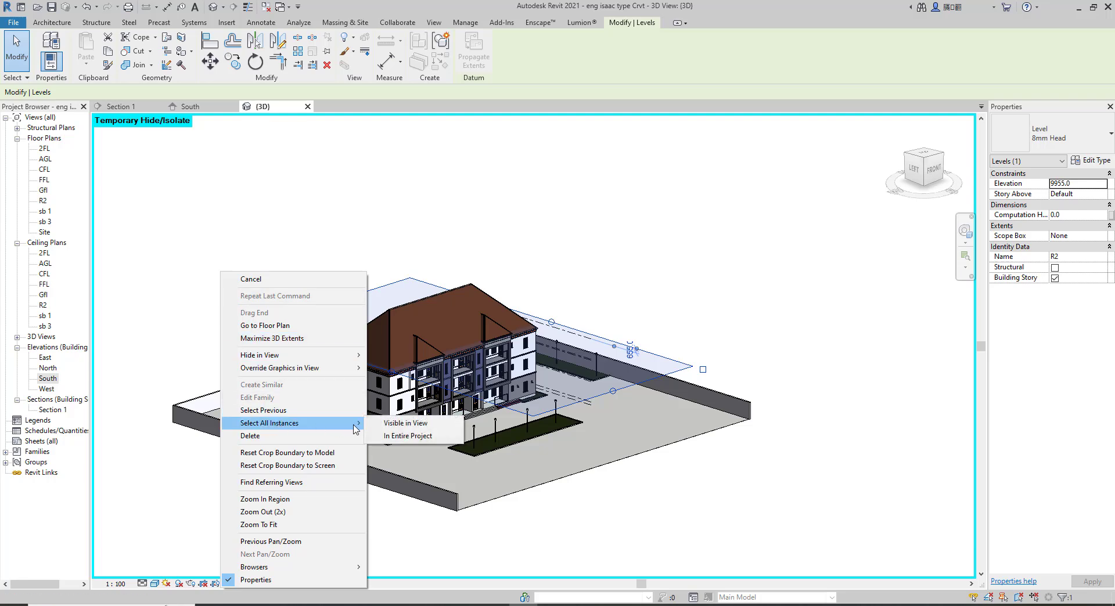
left_click(397, 423)
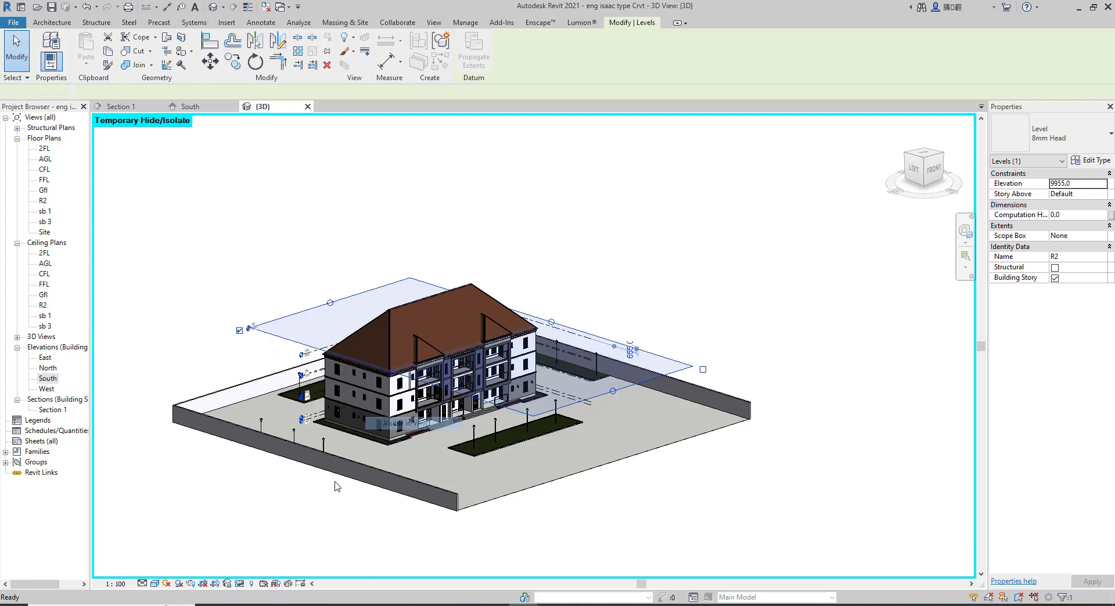
left_click(240, 583)
left_click(269, 555)
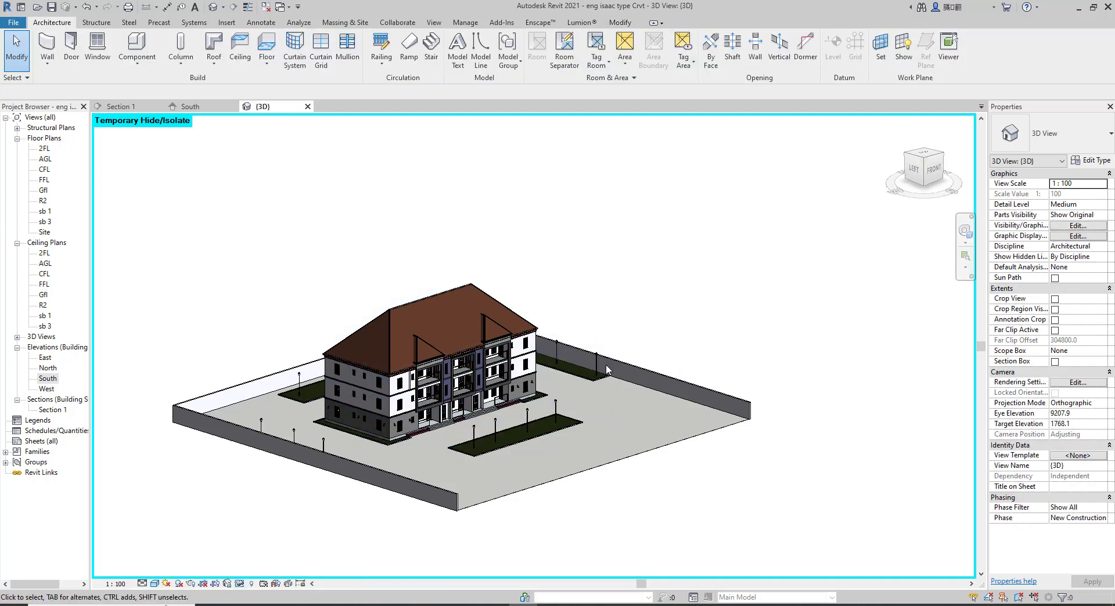
Examine the three-storey building's front facade, stacked balconies, and the two triangular gables on the roof
middle_click_drag(678, 358, 516, 334, "shift")
scroll(521, 337, "up", 5)
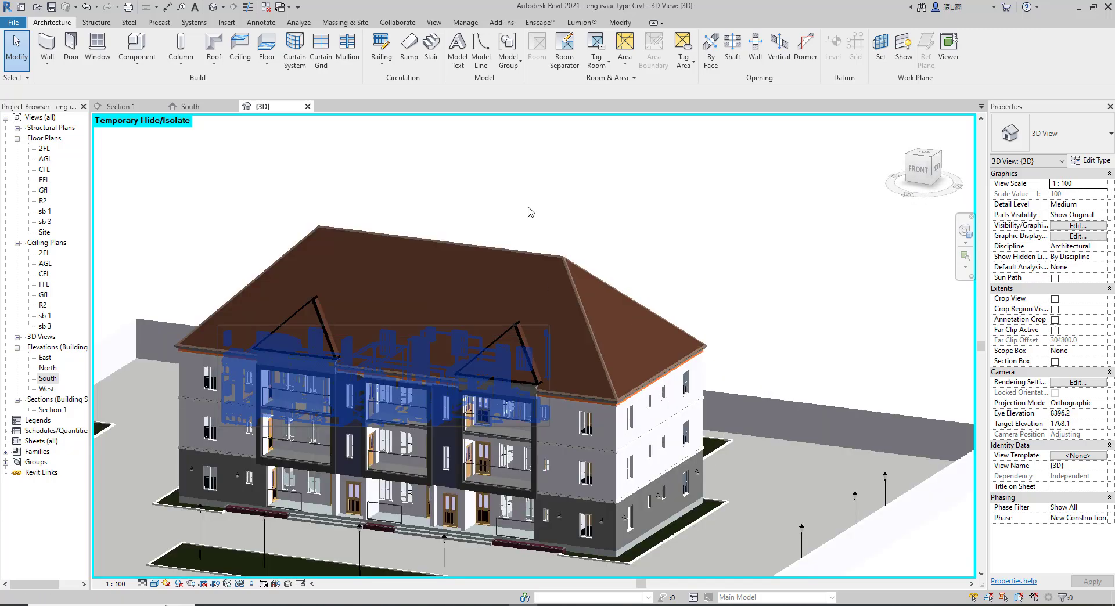
left_click_drag(218, 427, 518, 194)
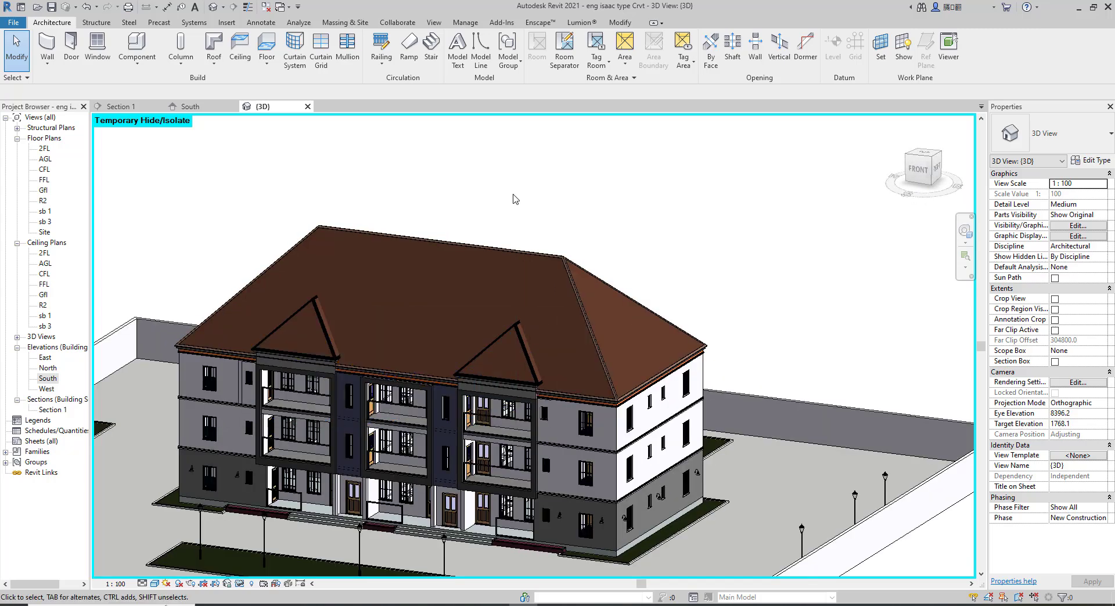
scroll(527, 401, "up", 4)
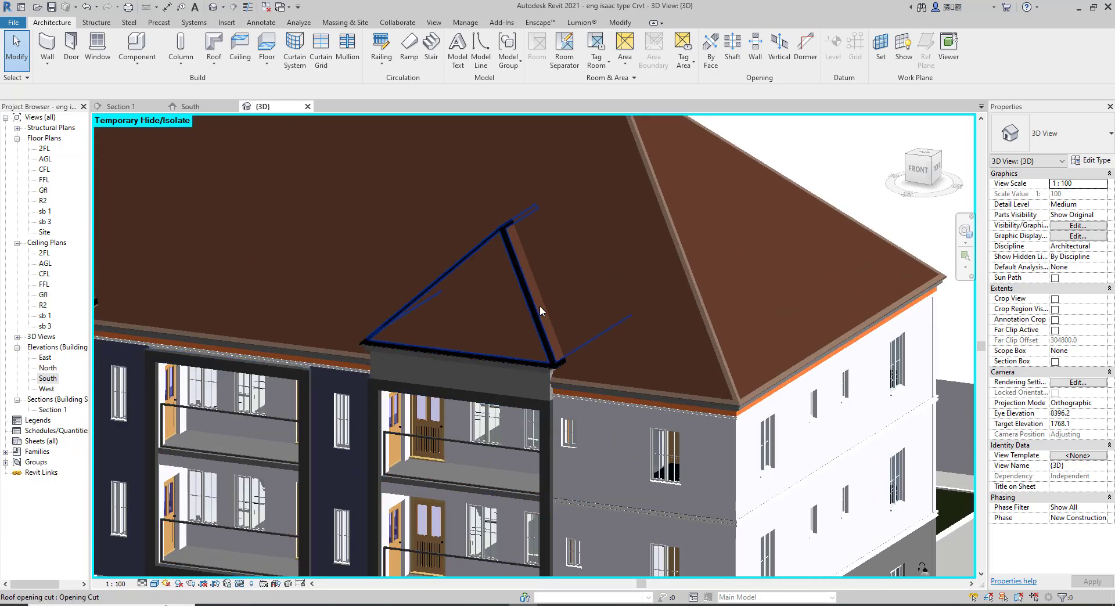
scroll(507, 243, "up", 2)
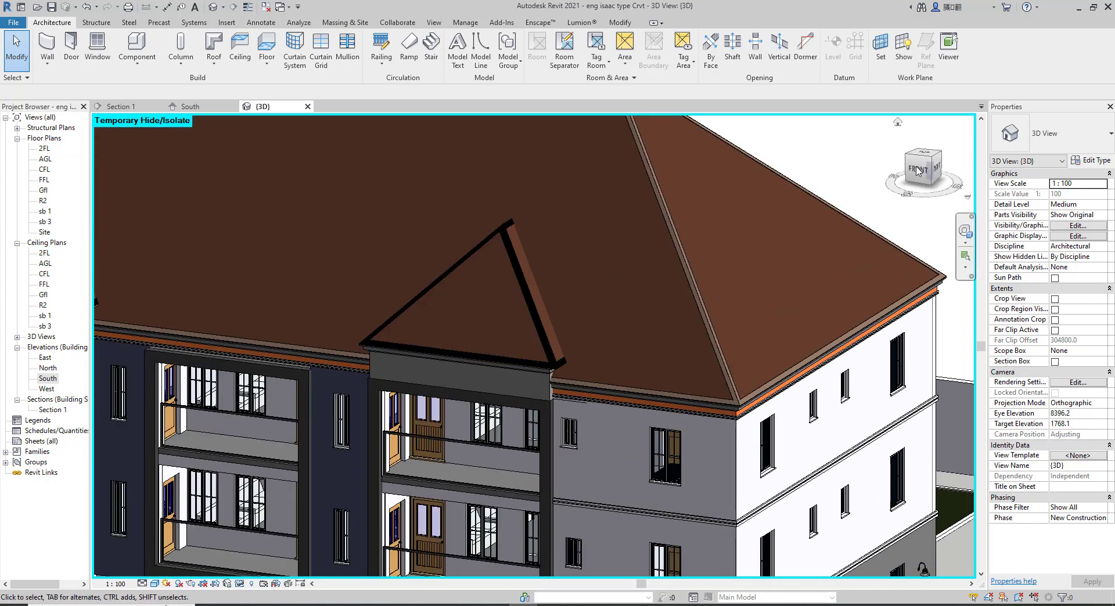
left_click_drag(907, 172, 901, 175)
scroll(899, 170, "down", 2)
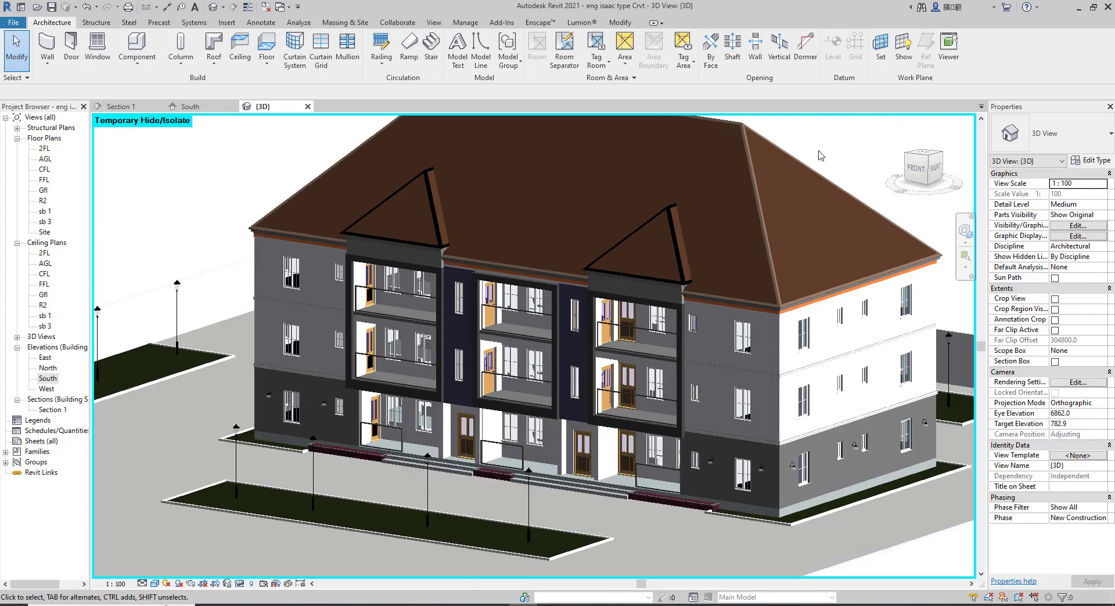
Examine the ground-floor entrances, steps, planters and lamp posts along the building's front facade in the 3D view
scroll(393, 250, "down", 3)
scroll(539, 457, "up", 7)
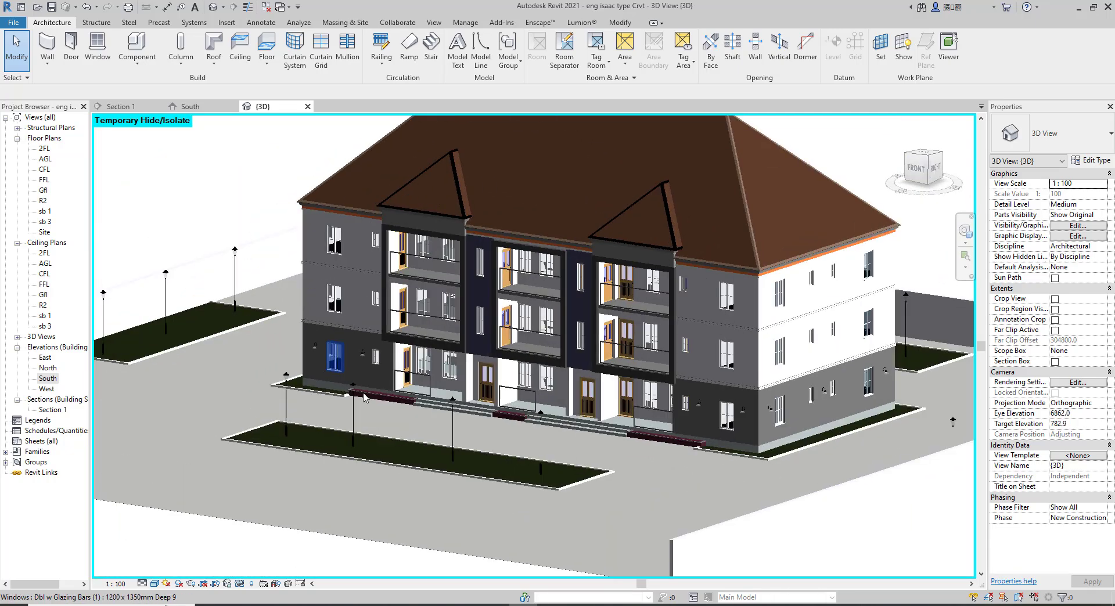
scroll(539, 458, "down", 2)
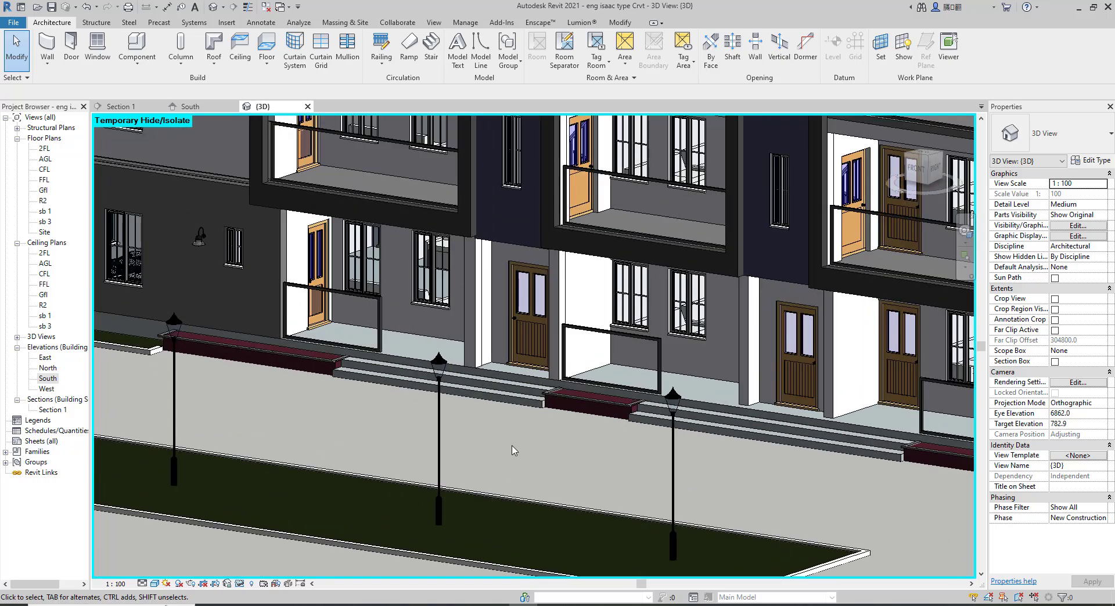
scroll(452, 413, "down", 3)
scroll(435, 372, "up", 2)
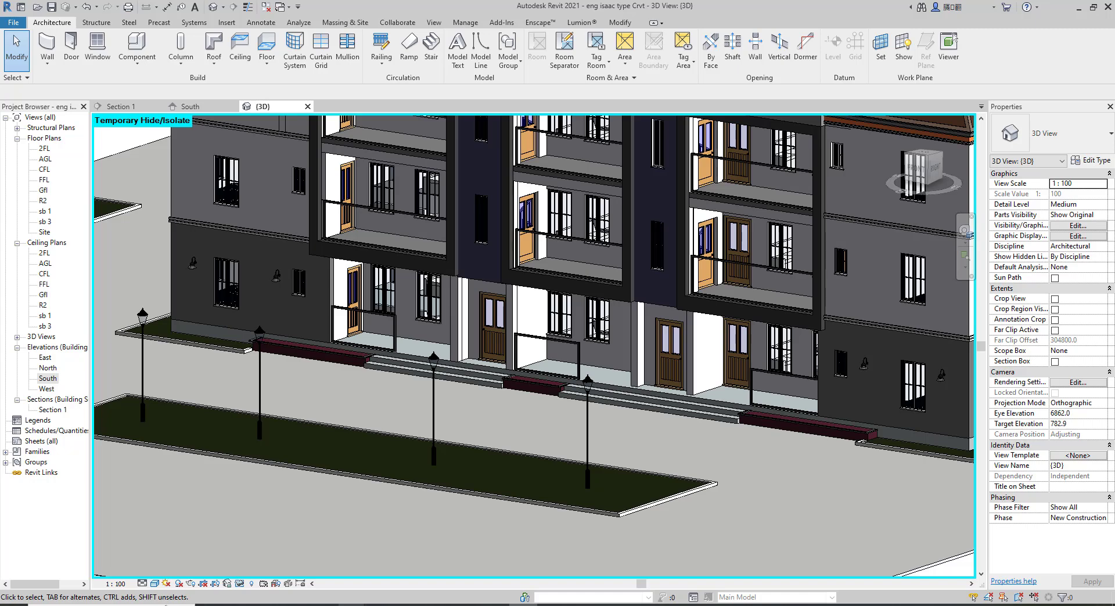
Switch to File Explorer and open the rendered image 12 from the SO IS folder
mouse_move(345, 604)
left_click(448, 575)
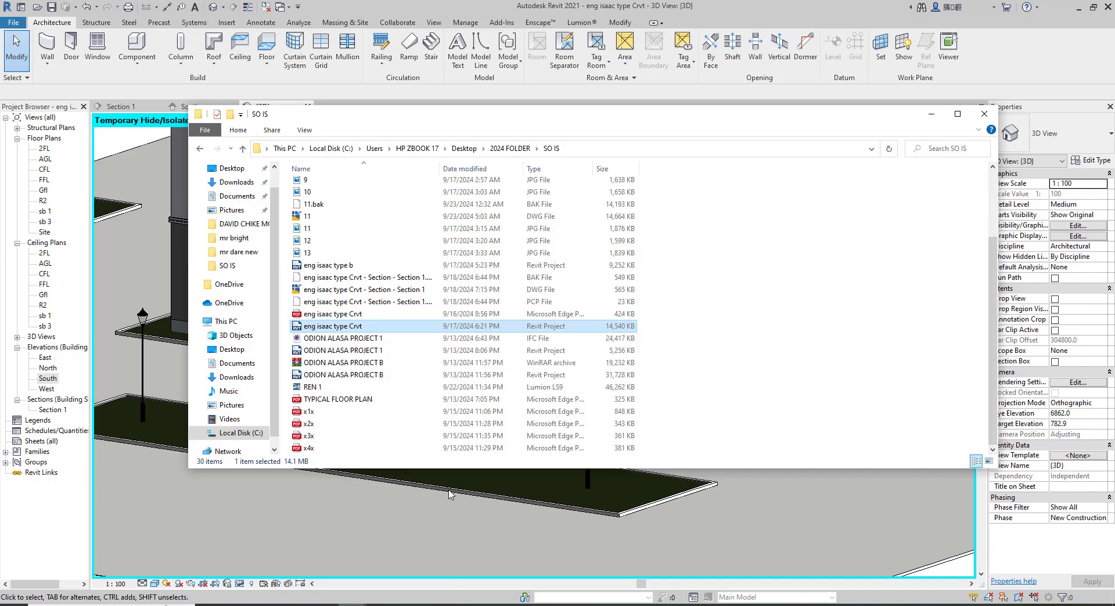
left_click(310, 240)
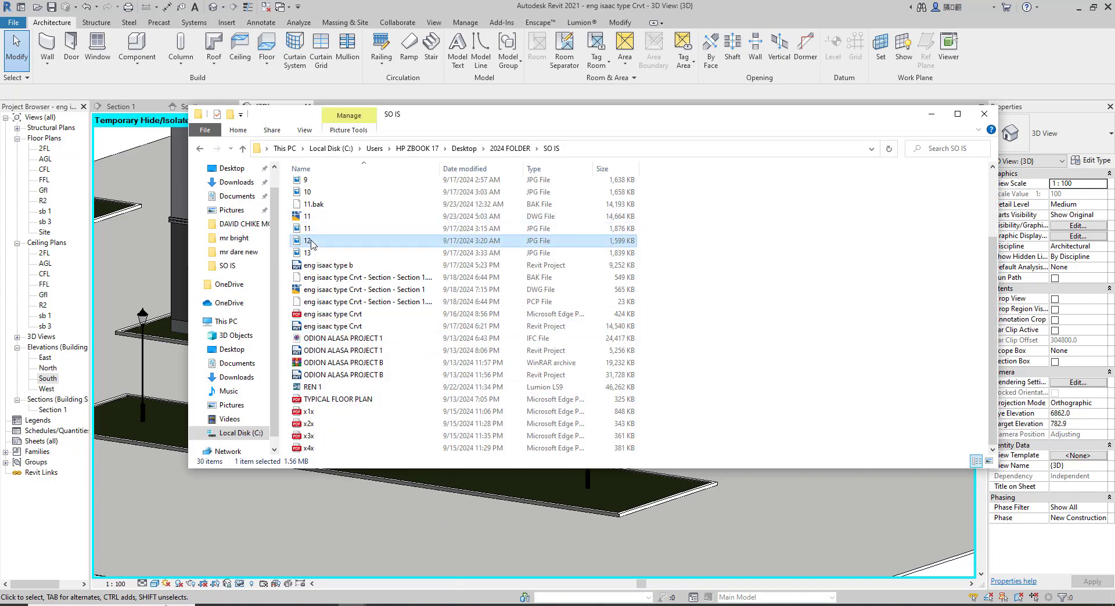
double_click(309, 241)
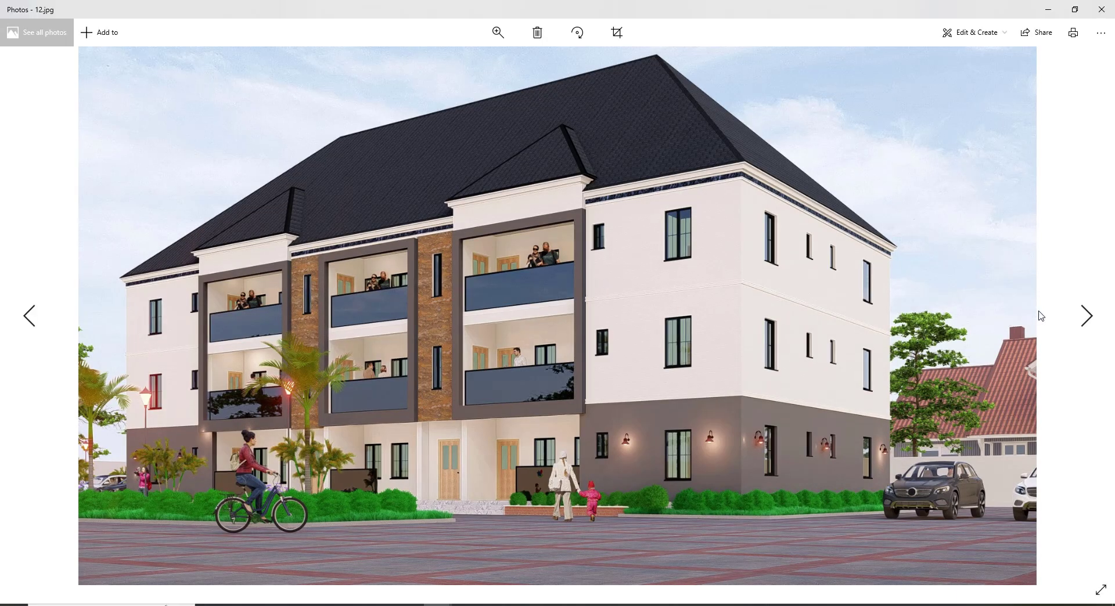
View the next render, 13.jpg, in full screen, and close the photo viewer and the folder window
left_click(1087, 317)
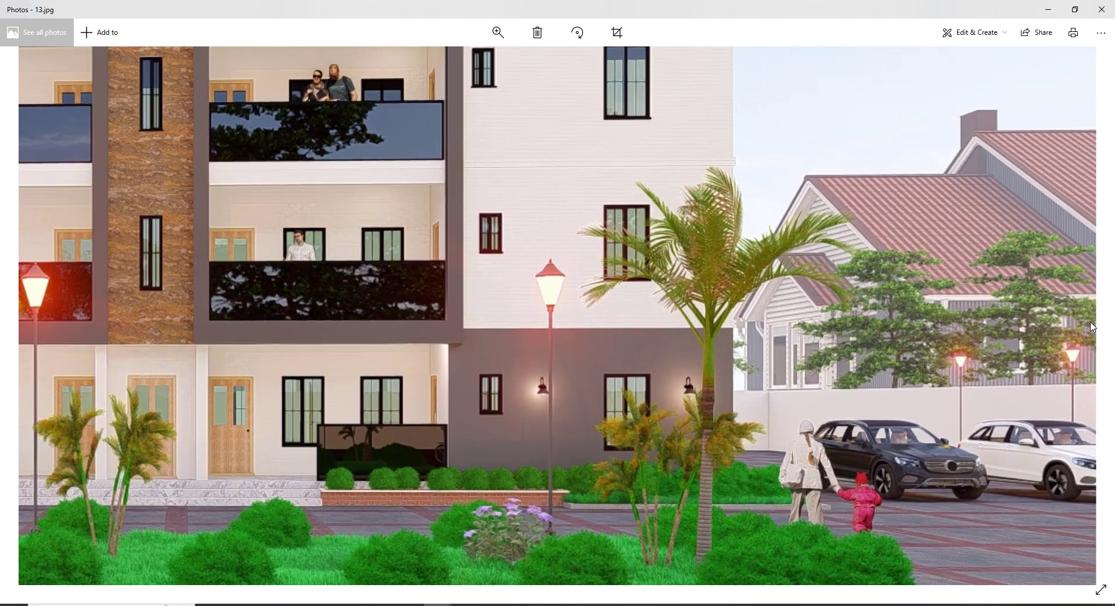
scroll(832, 475, "down", 5)
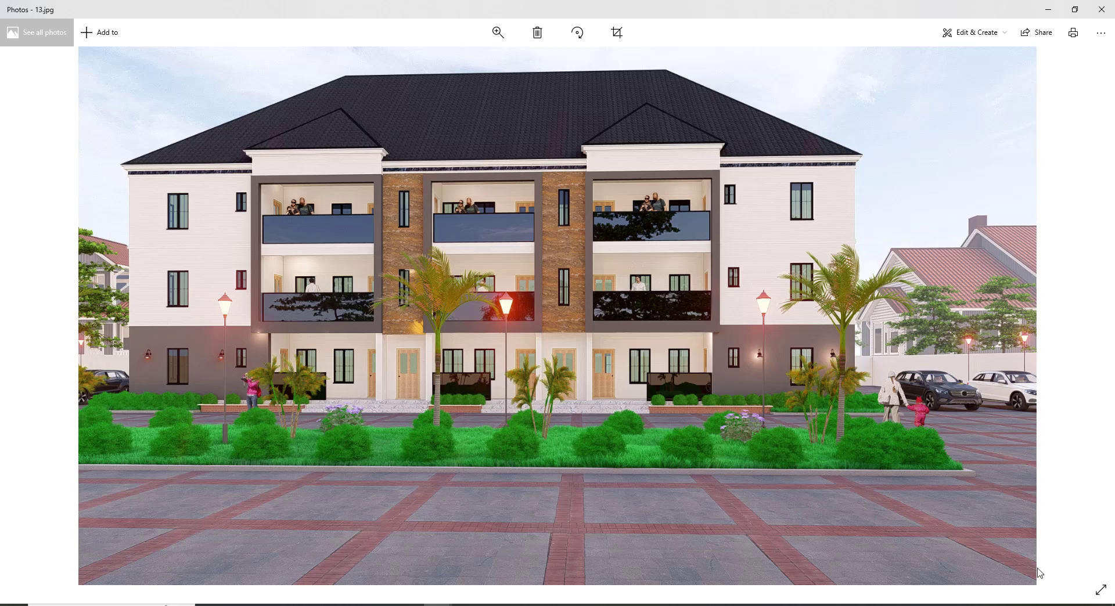
left_click(1101, 590)
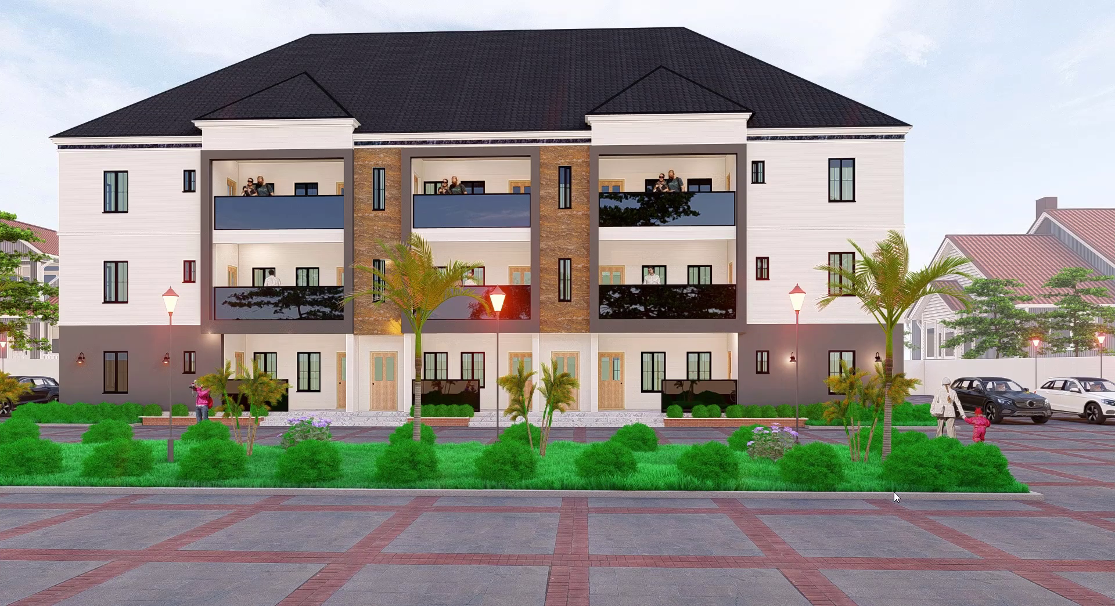
right_click(980, 285)
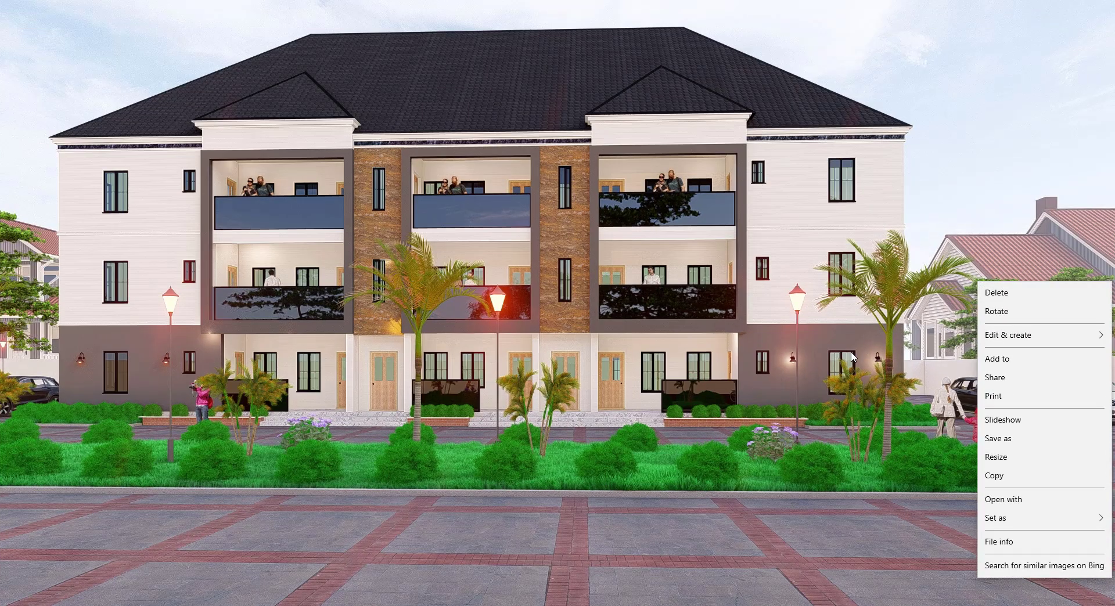
left_click(837, 357)
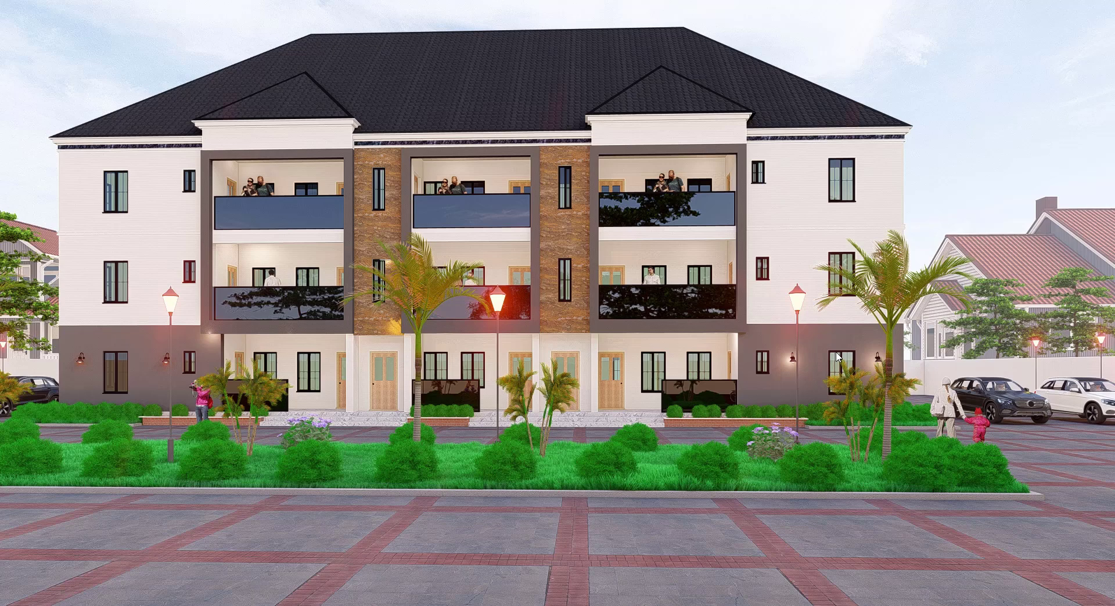
key("Escape")
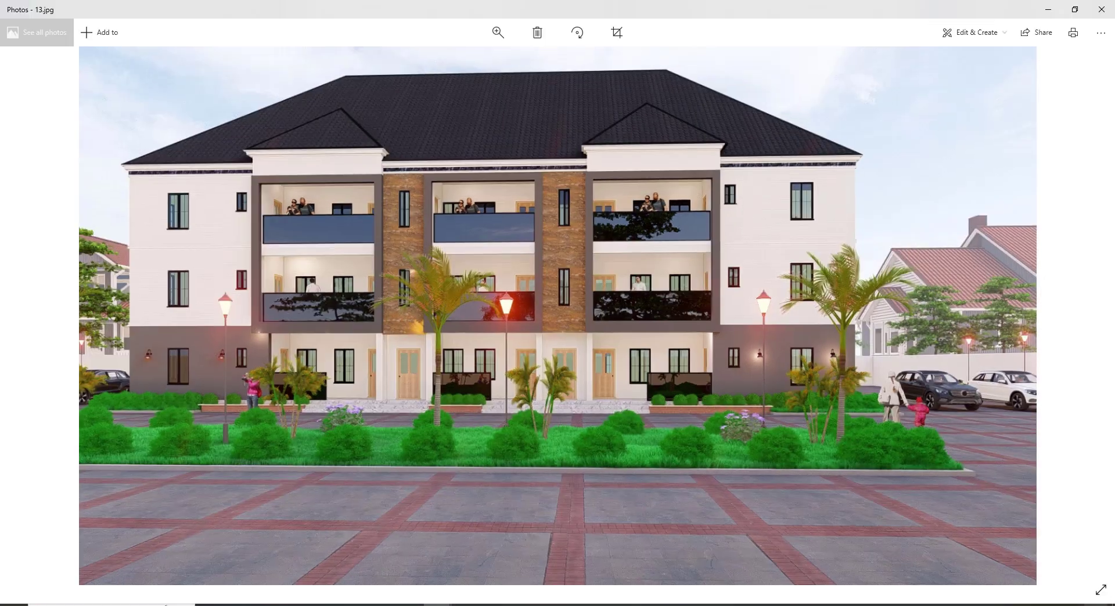
left_click(1102, 9)
left_click(984, 114)
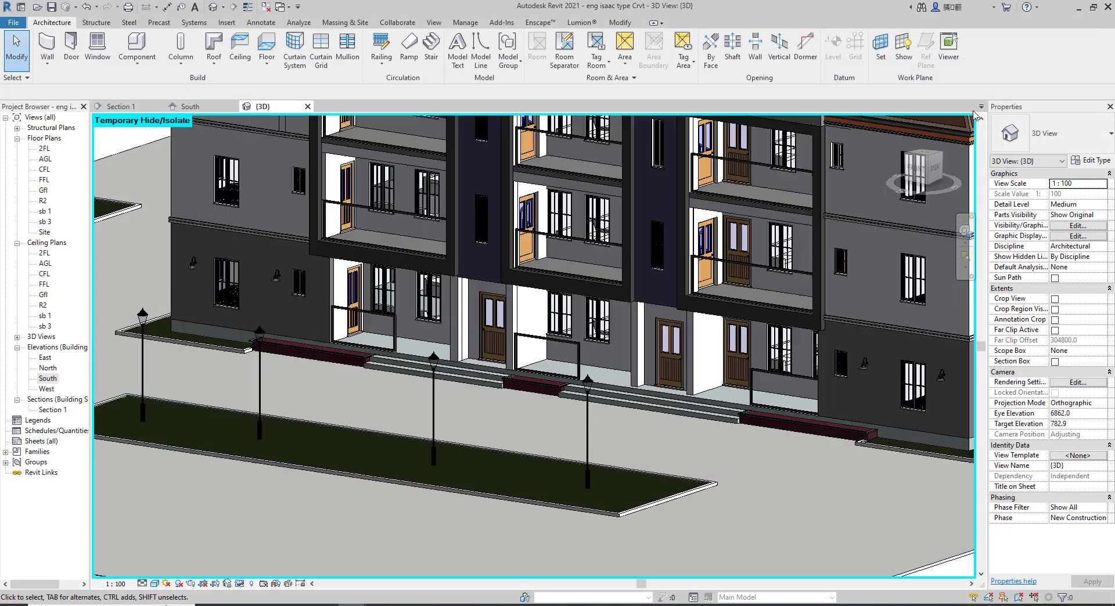
Open the Gfl floor plan and examine the ground-floor flats, staircases and entrances
double_click(43, 192)
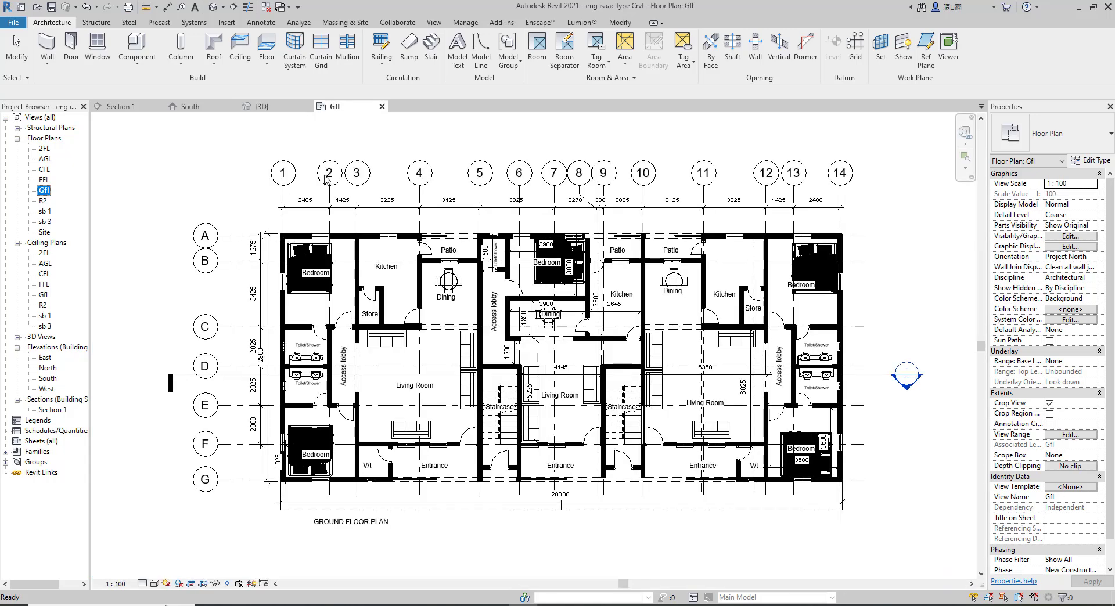
scroll(324, 176, "down", 4)
scroll(370, 375, "up", 5)
scroll(437, 405, "down", 1)
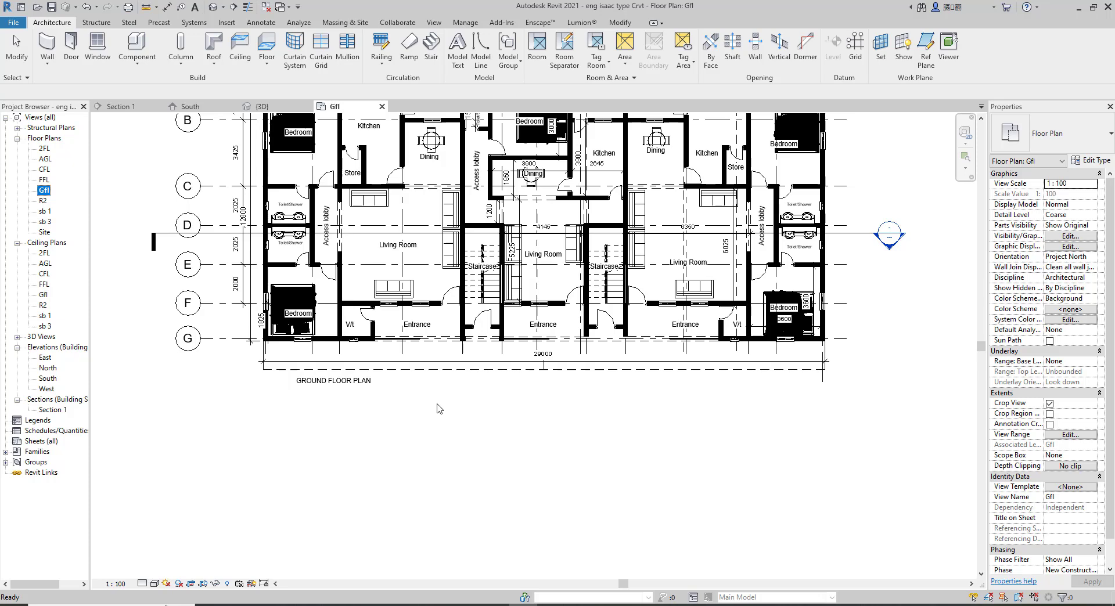
scroll(436, 409, "down", 2)
scroll(487, 356, "up", 4)
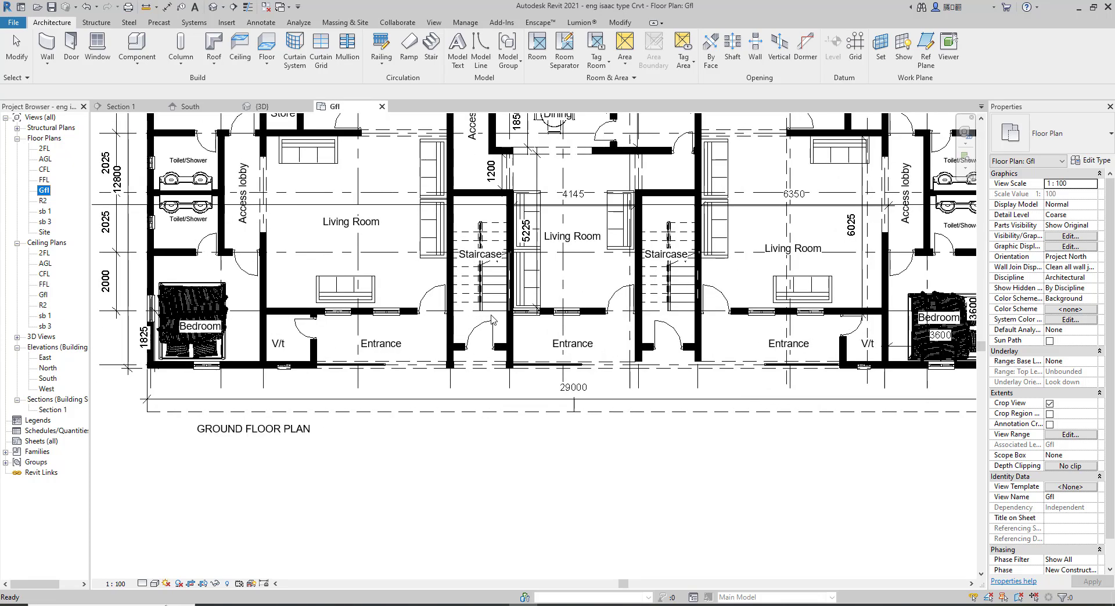
scroll(492, 319, "down", 2)
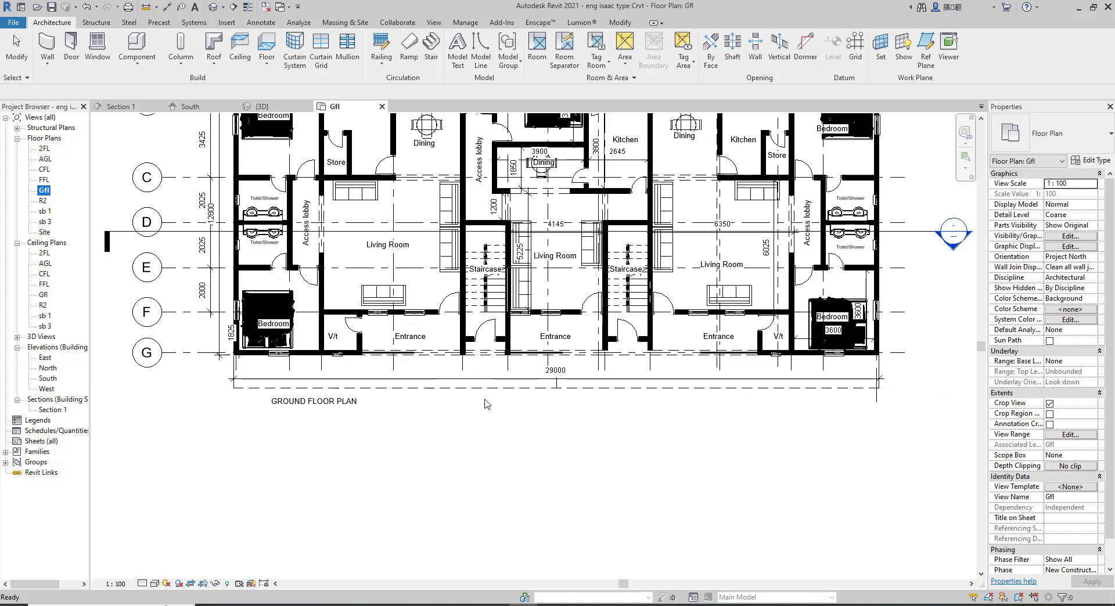
scroll(487, 405, "down", 2)
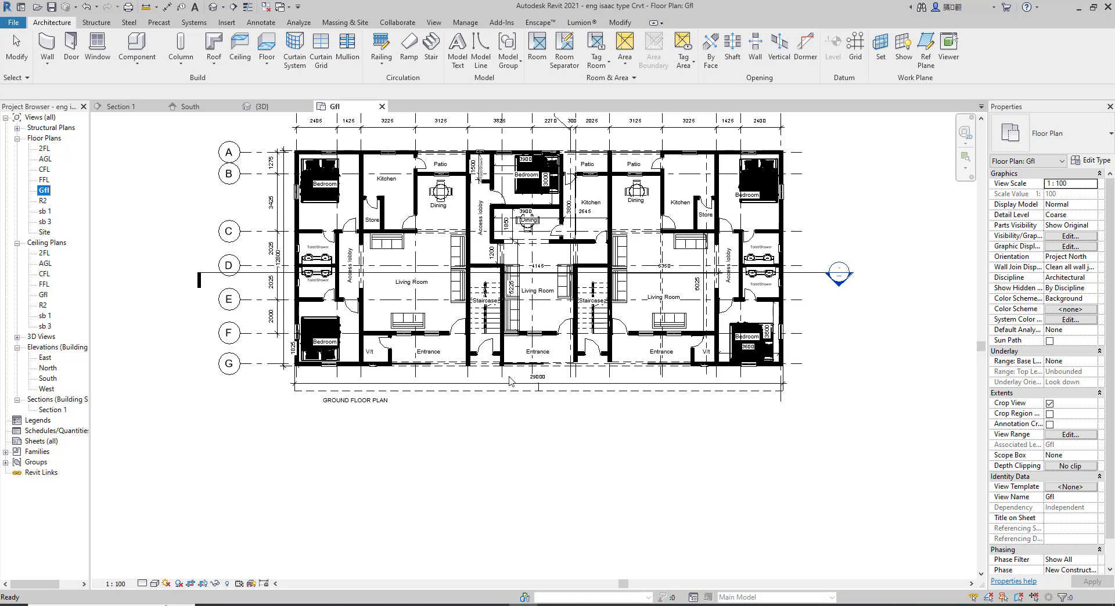
scroll(513, 386, "down", 1)
scroll(414, 145, "up", 1)
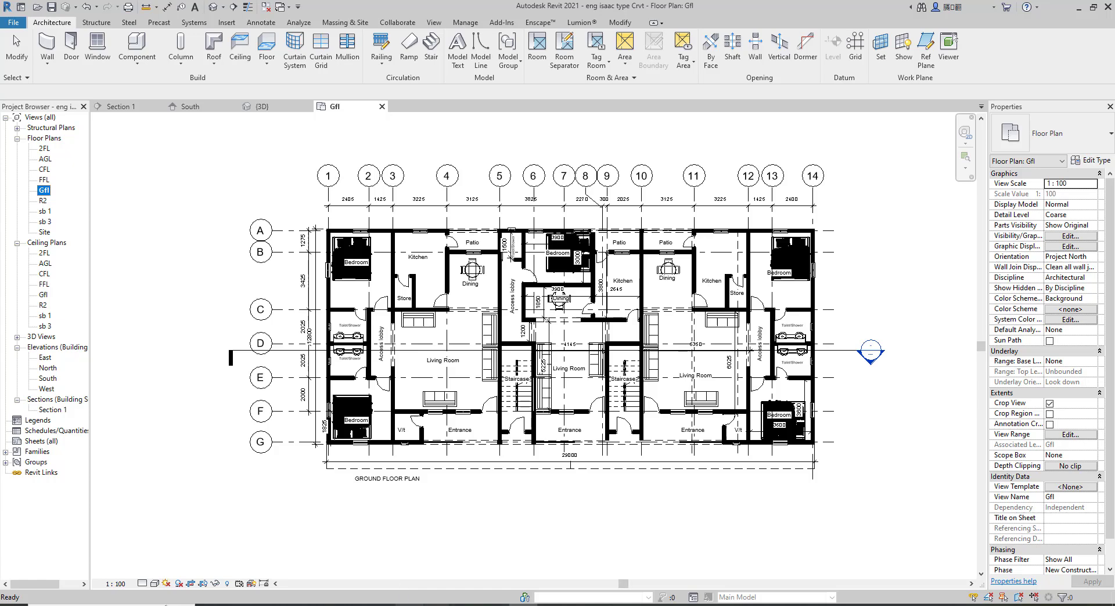
Bring up the Desktop window in File Explorer and go to the SO IS folder
left_click(352, 605)
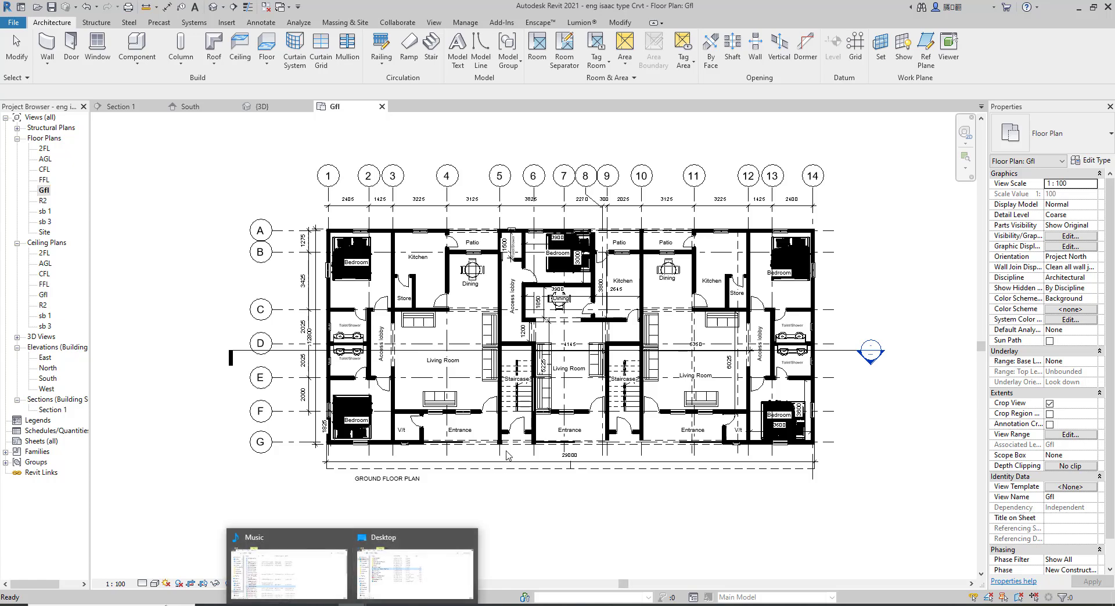
scroll(501, 300, "down", 2)
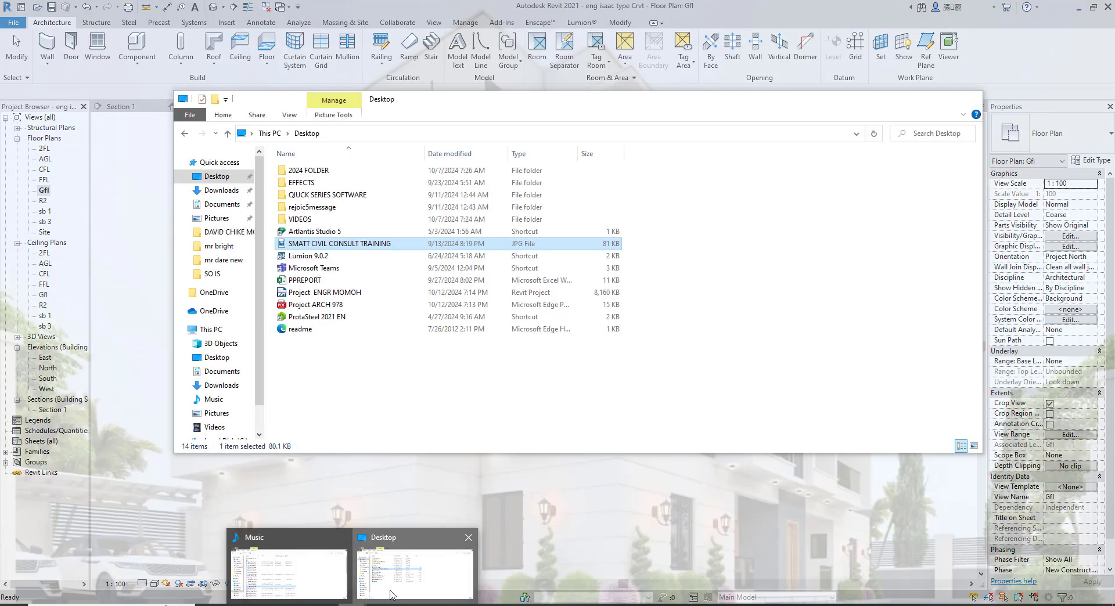
left_click(400, 567)
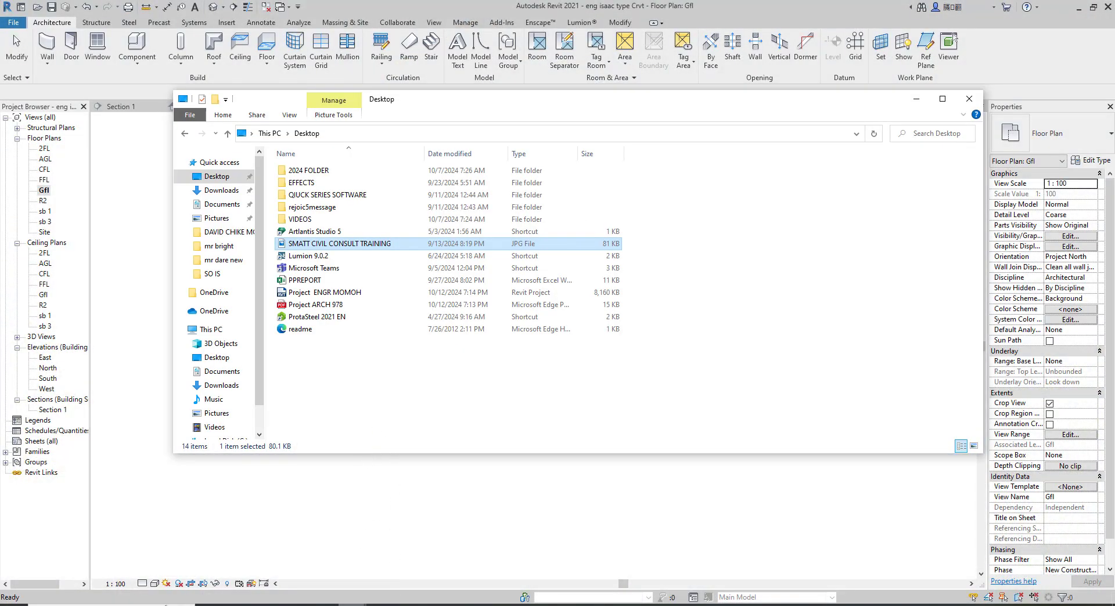
left_click(352, 605)
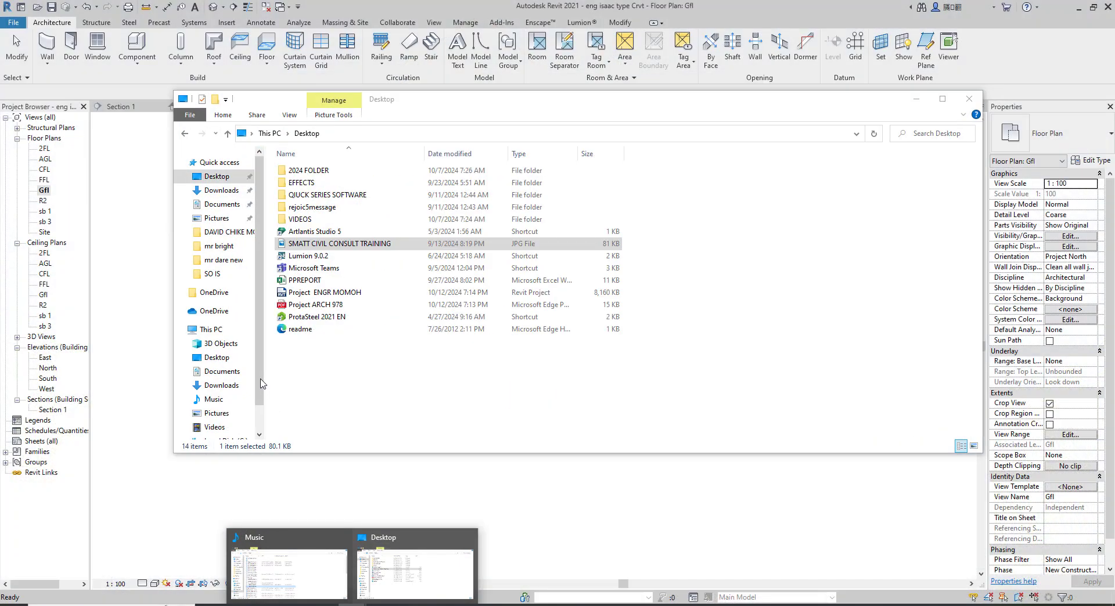
left_click(213, 273)
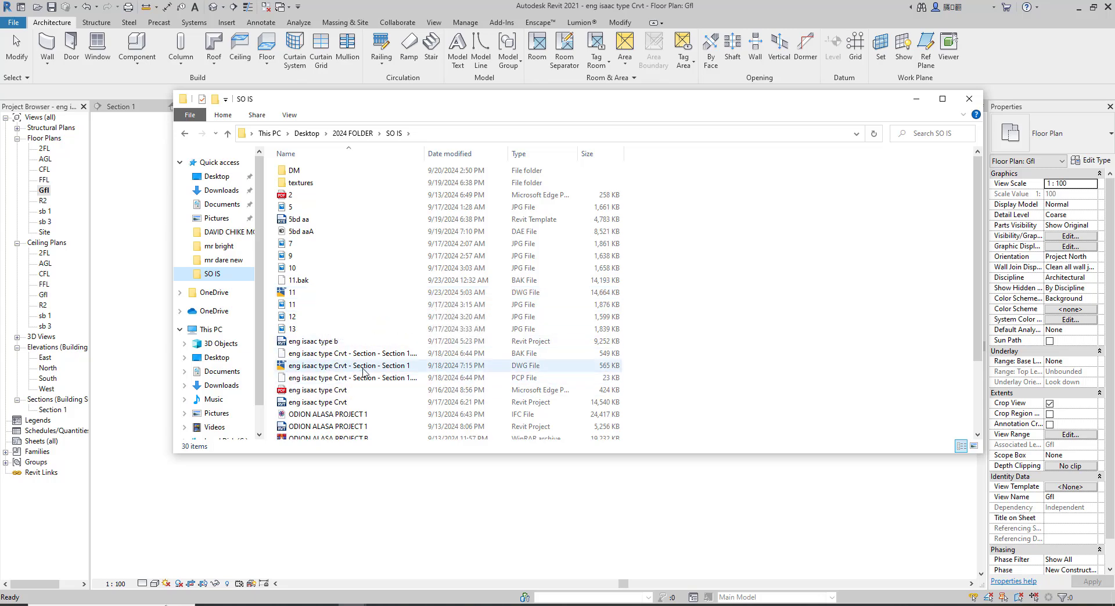
Find the DWG drawing 11 in the SO IS folder and open it in AutoCAD
scroll(364, 372, "down", 3)
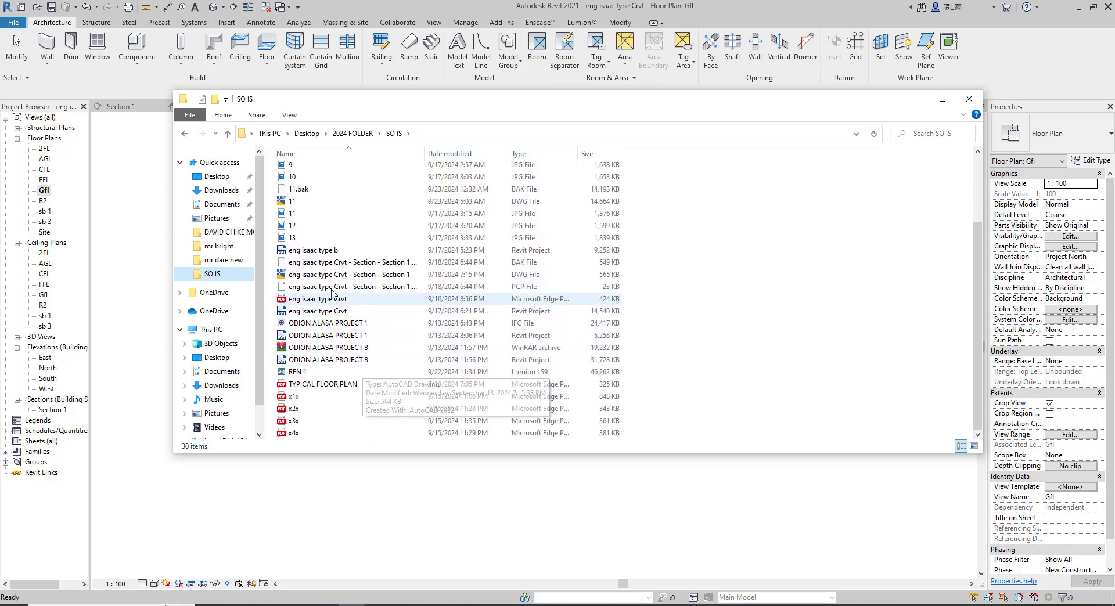
scroll(325, 269, "up", 3)
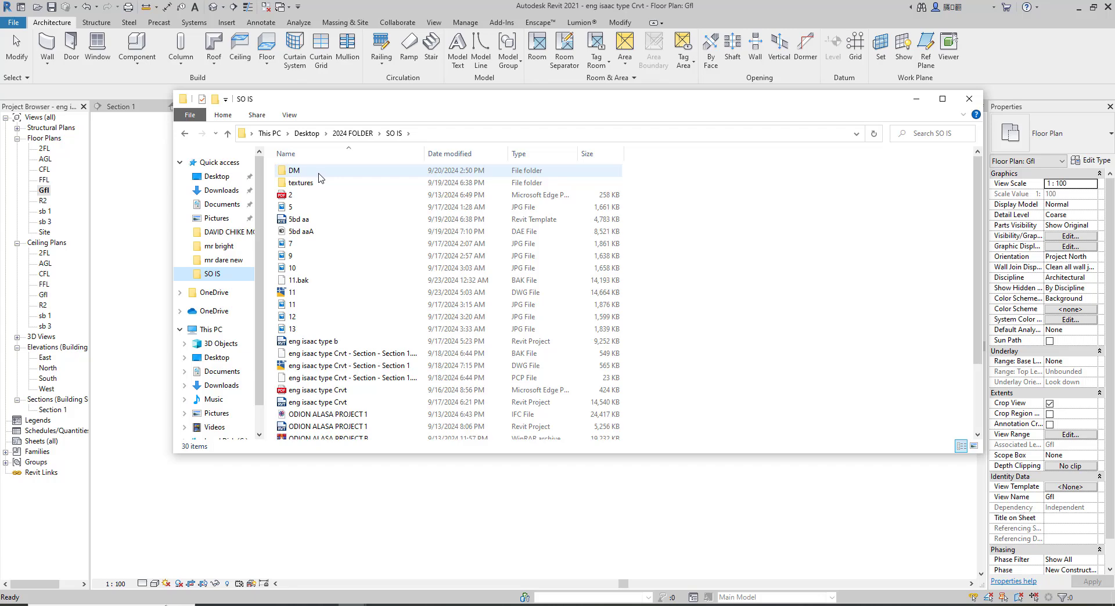
scroll(323, 292, "down", 1)
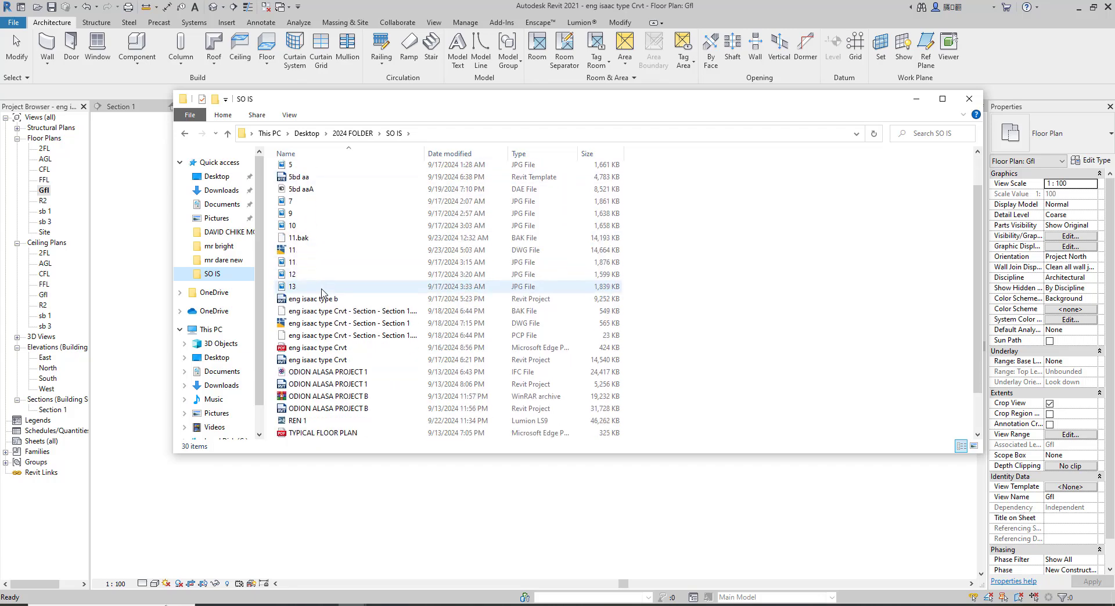
scroll(323, 292, "down", 1)
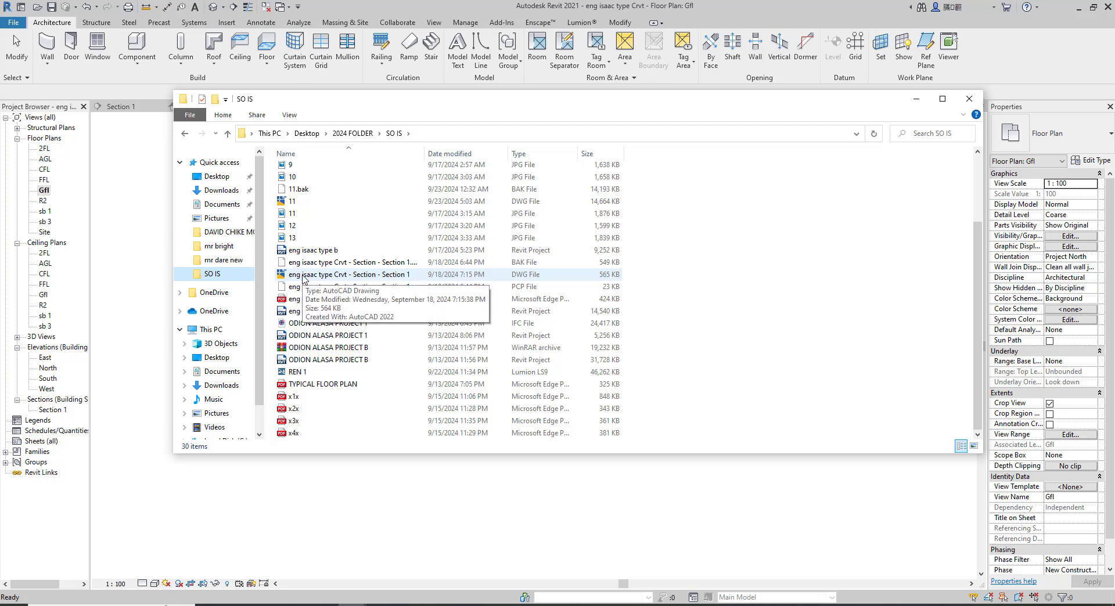
left_click(298, 201)
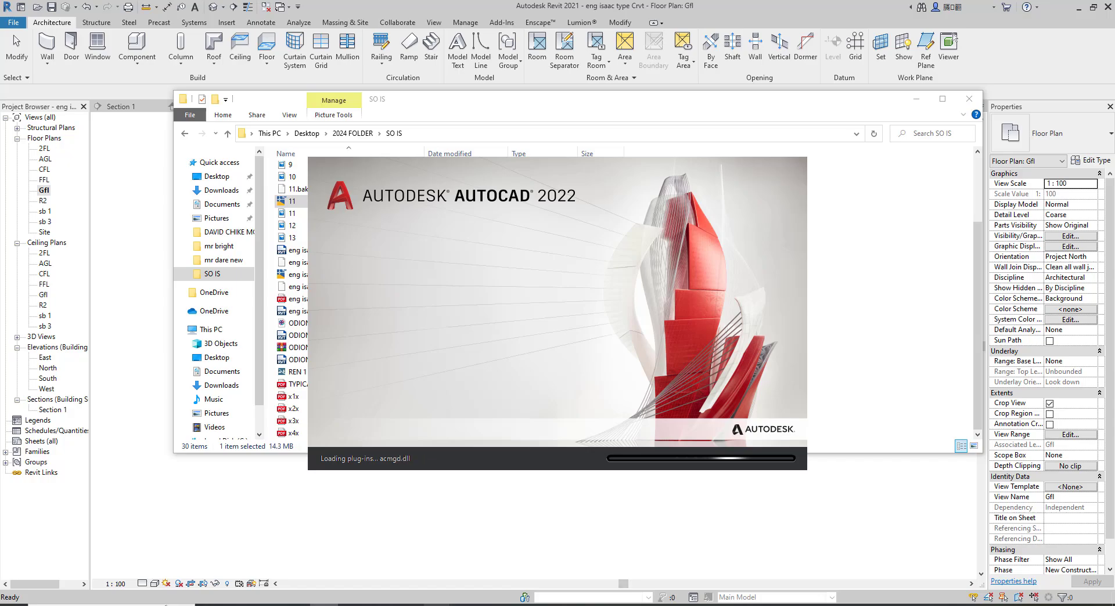
Switch to Photos and show the SMATT CIVIL CONSULT TRAINING flyer
mouse_move(437, 605)
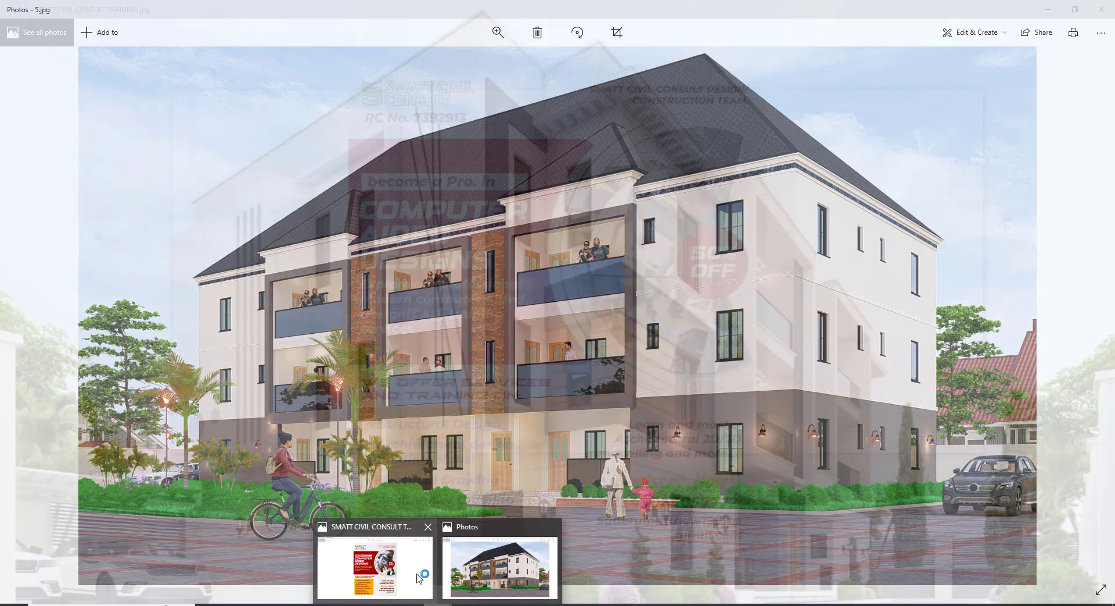
left_click(417, 578)
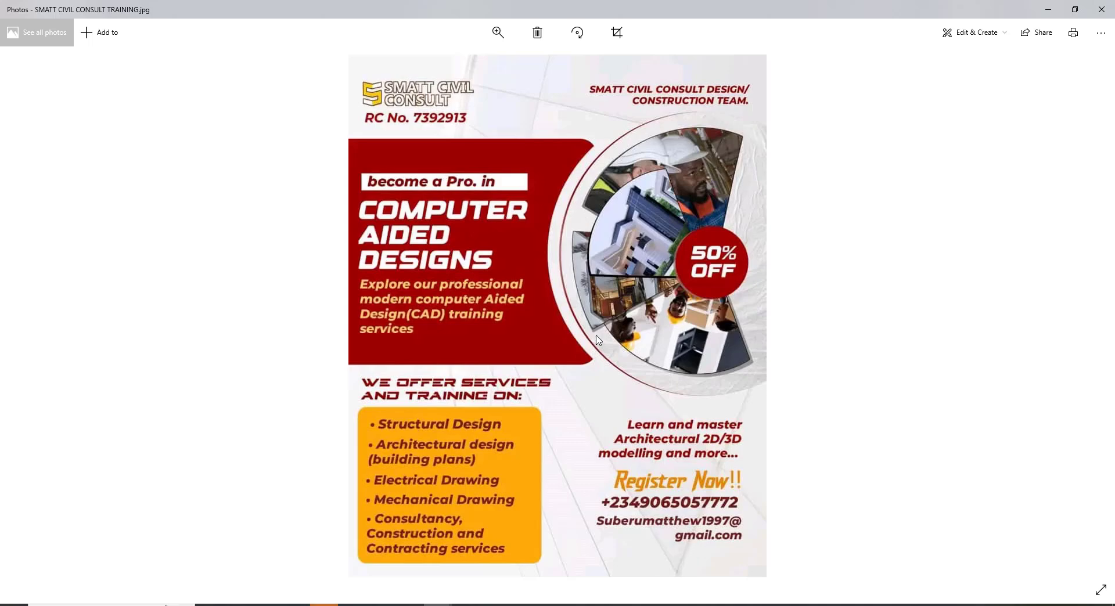
scroll(598, 340, "up", 2)
scroll(562, 330, "down", 3)
mouse_move(522, 604)
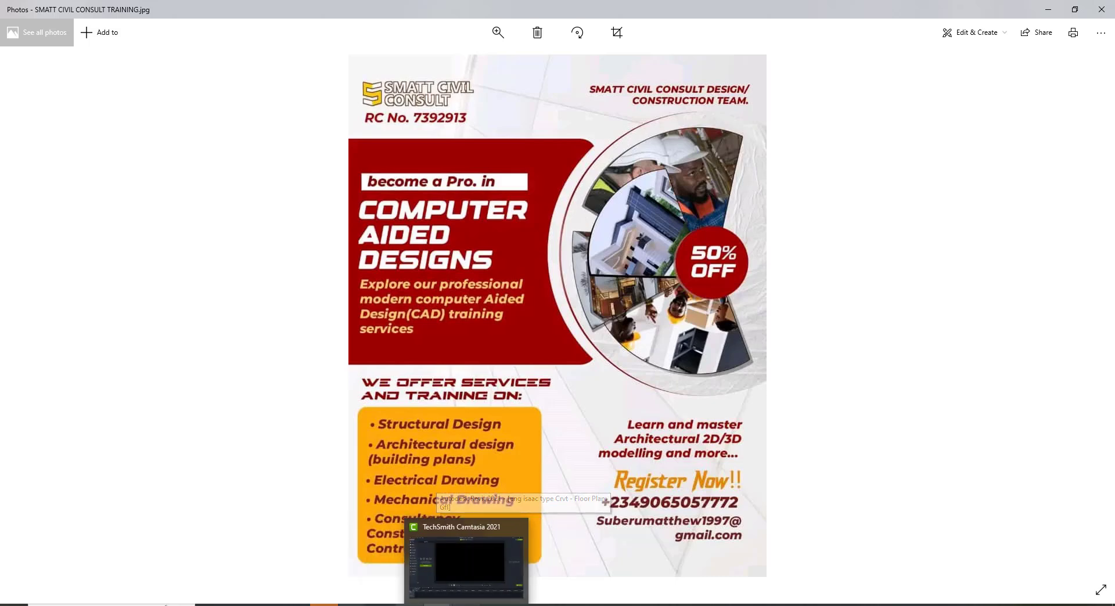
Switch to AutoCAD, dismiss the Drawing Recovery notice, and view the sheet layout of drawing 11
left_click(323, 605)
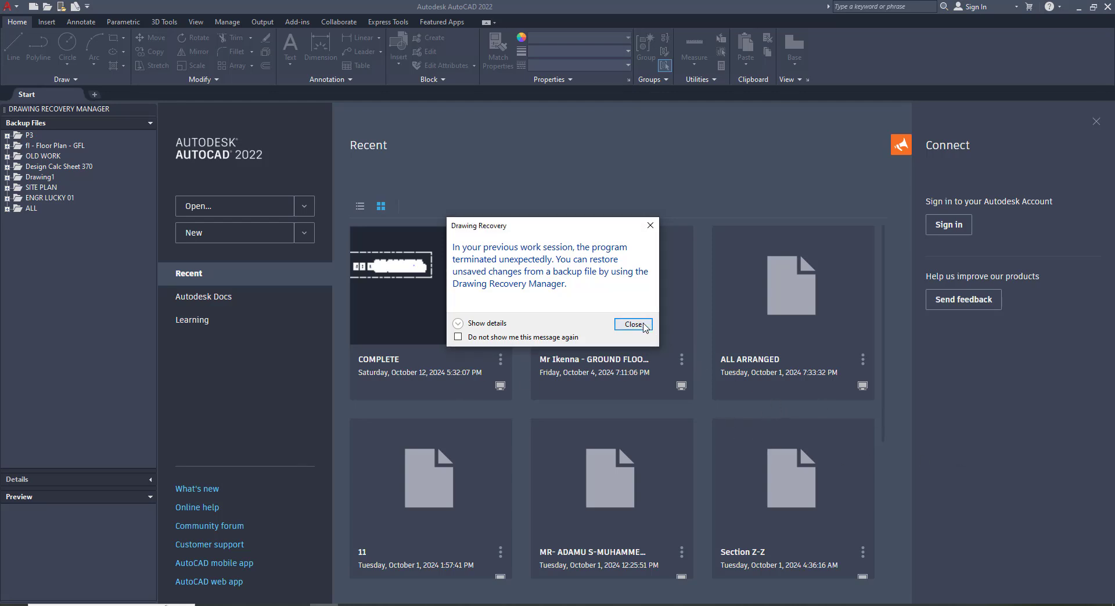
left_click(651, 227)
left_click(605, 288)
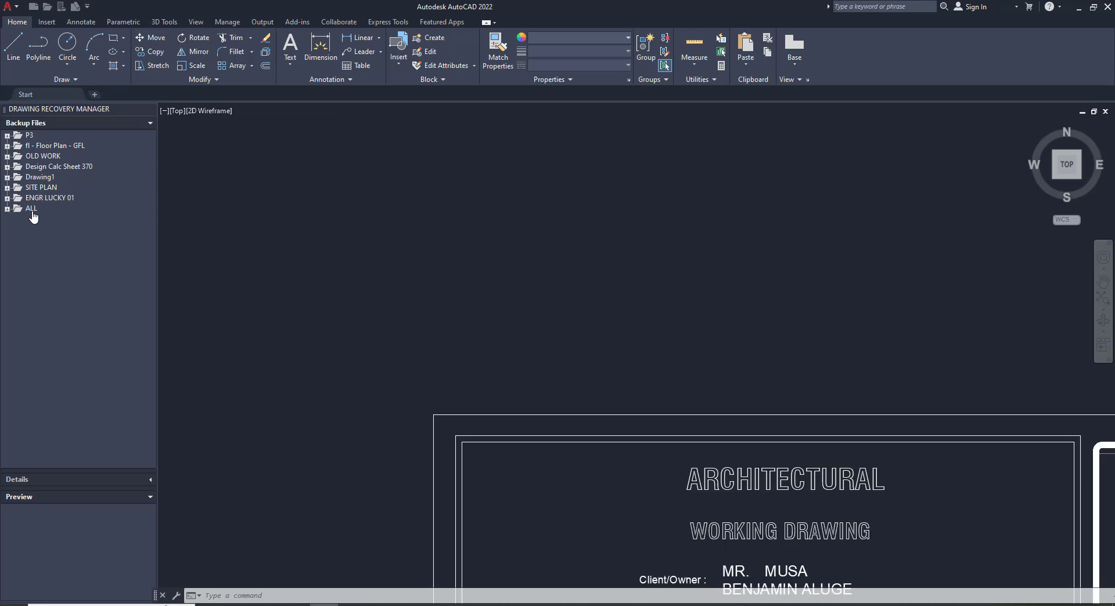
scroll(319, 294, "down", 4)
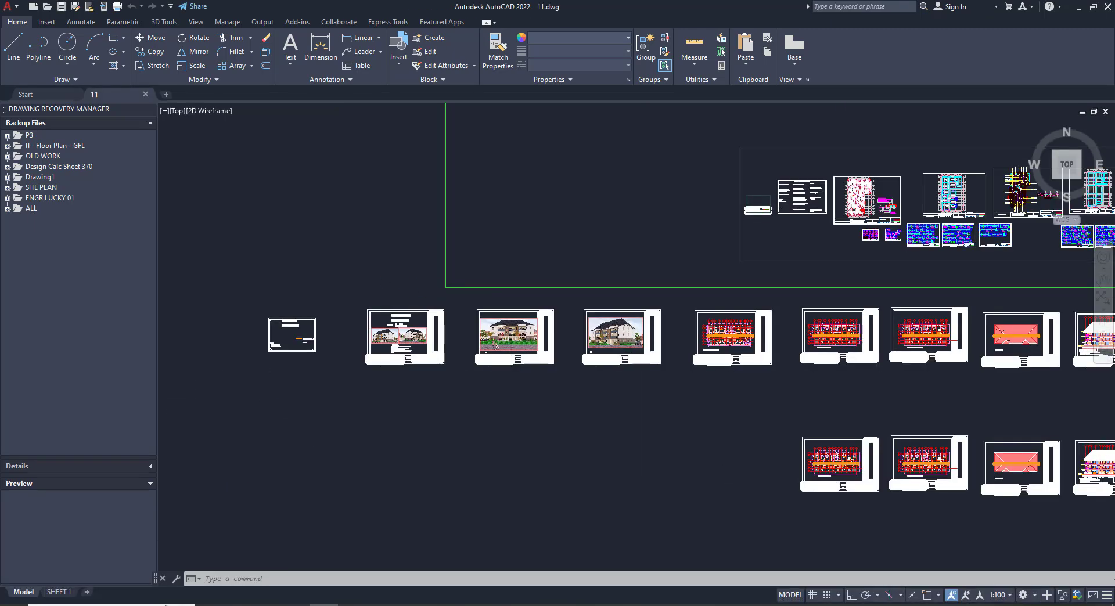
Look over the architectural sheets of drawing 11 and examine the Section A-A sheet with its roof truss and section notes
scroll(379, 303, "down", 4)
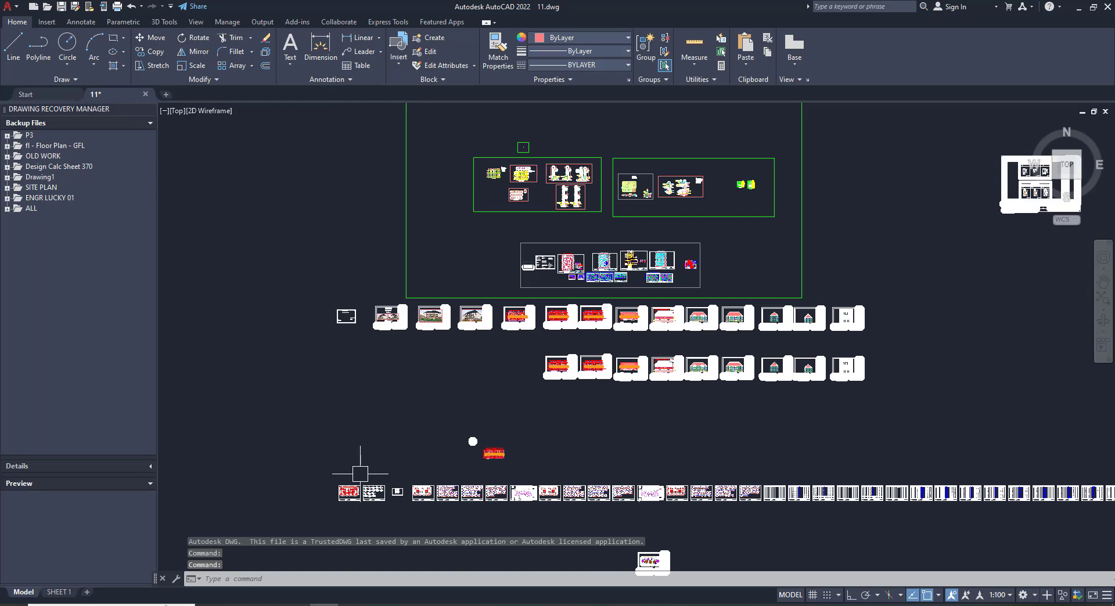
scroll(353, 511, "up", 4)
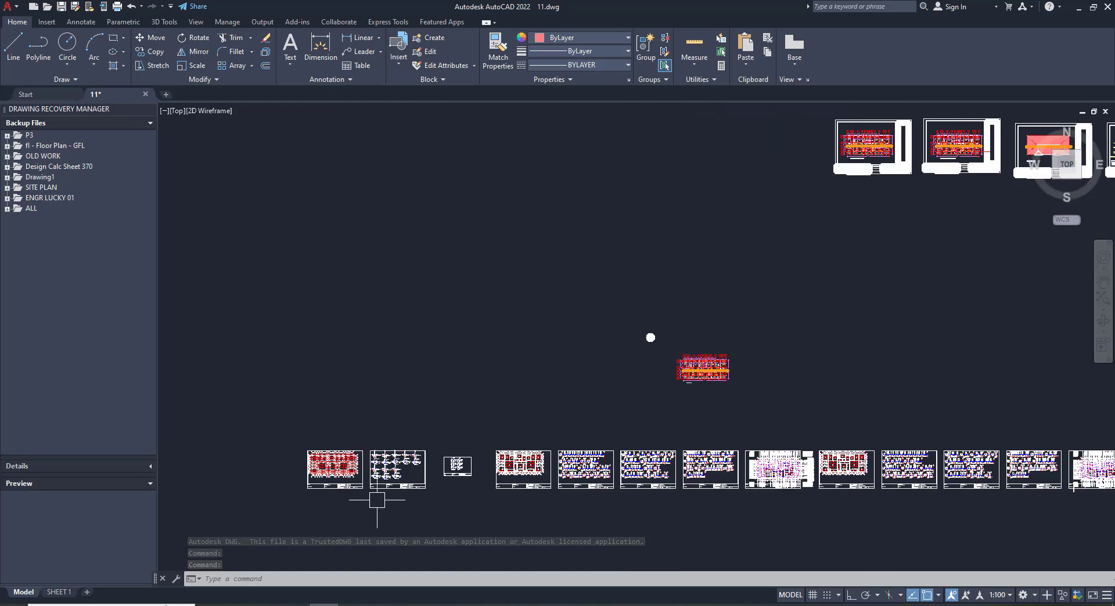
scroll(353, 533, "down", 4)
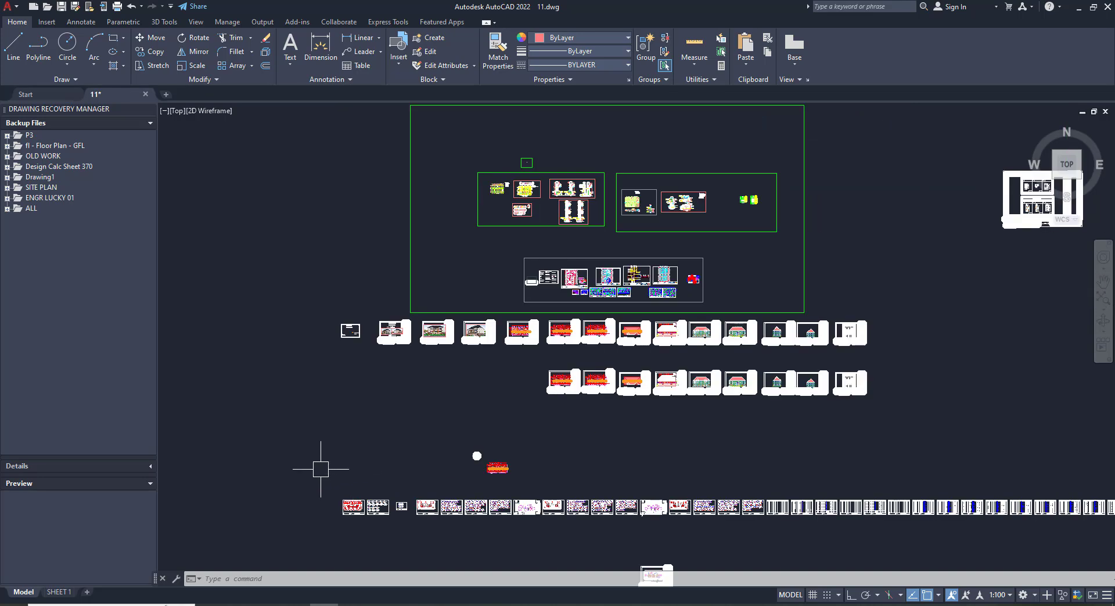
scroll(767, 316, "up", 4)
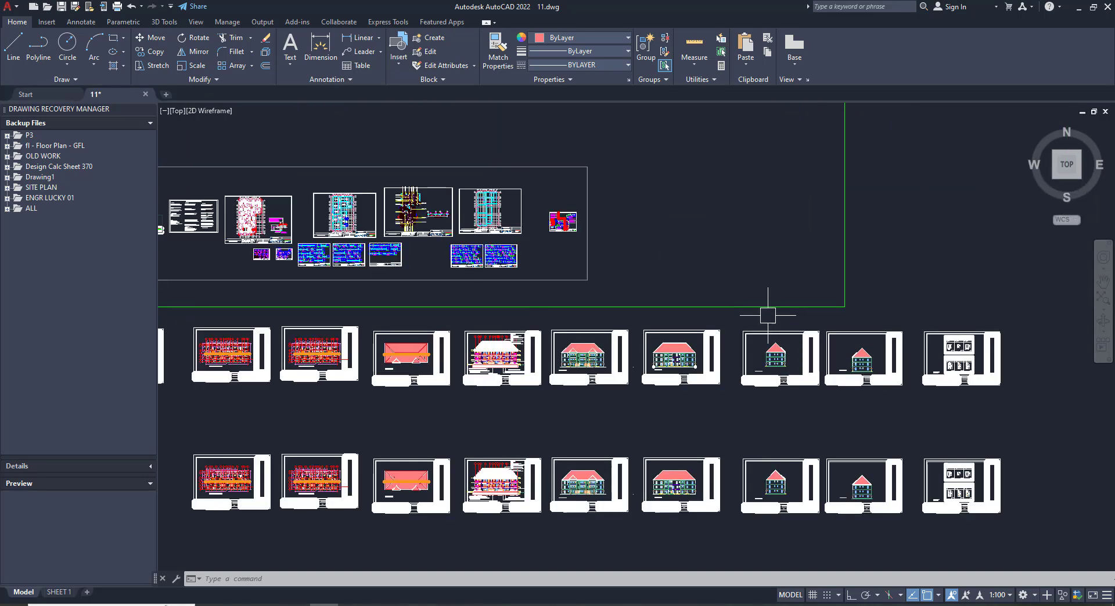
scroll(487, 328, "up", 6)
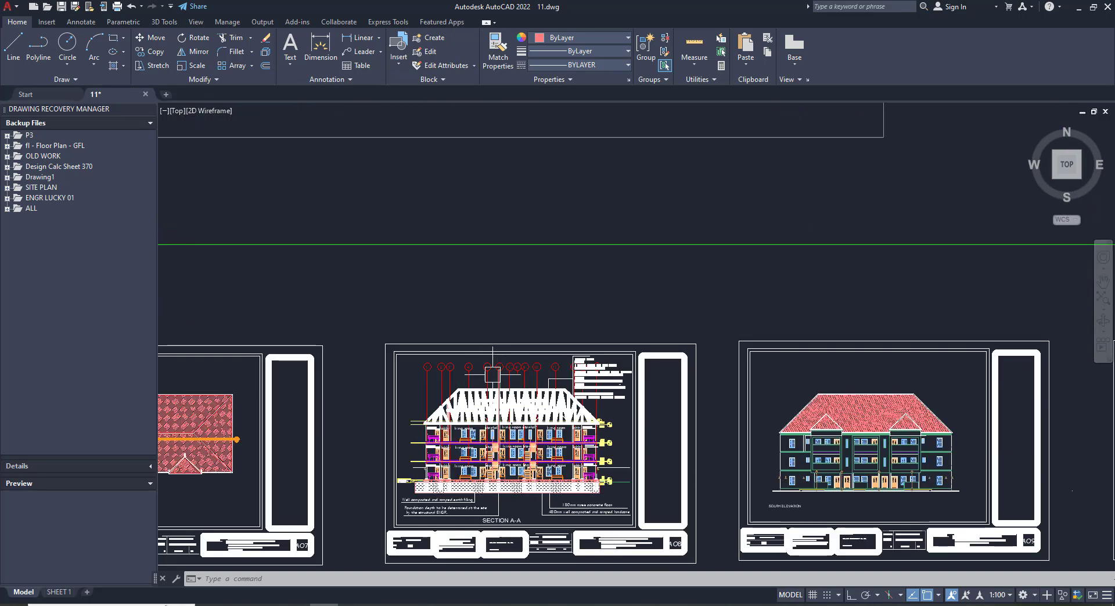
scroll(492, 375, "up", 2)
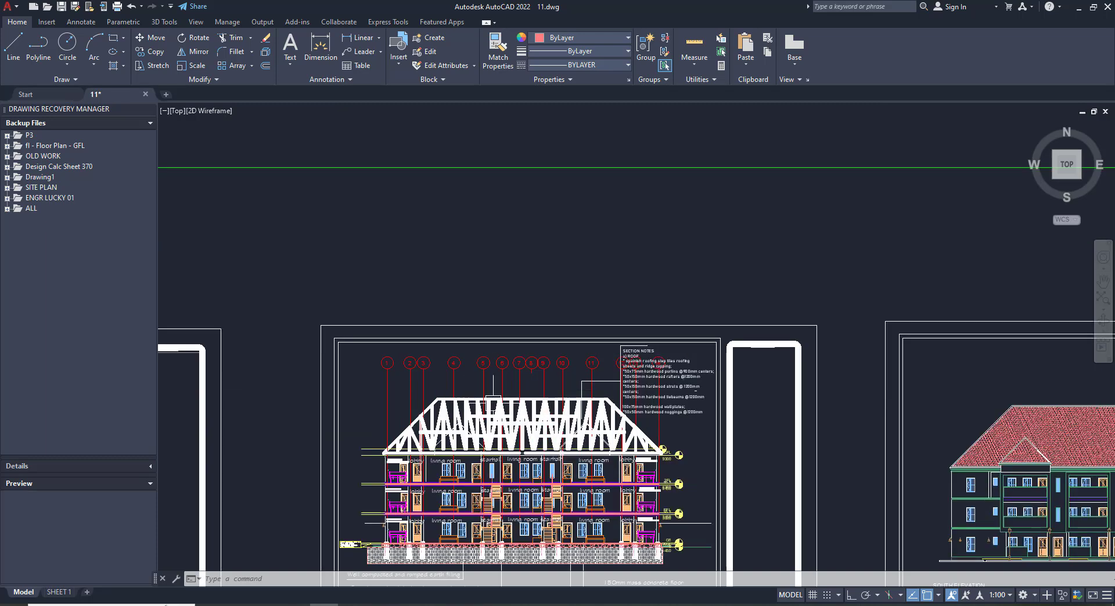
scroll(503, 549, "up", 2)
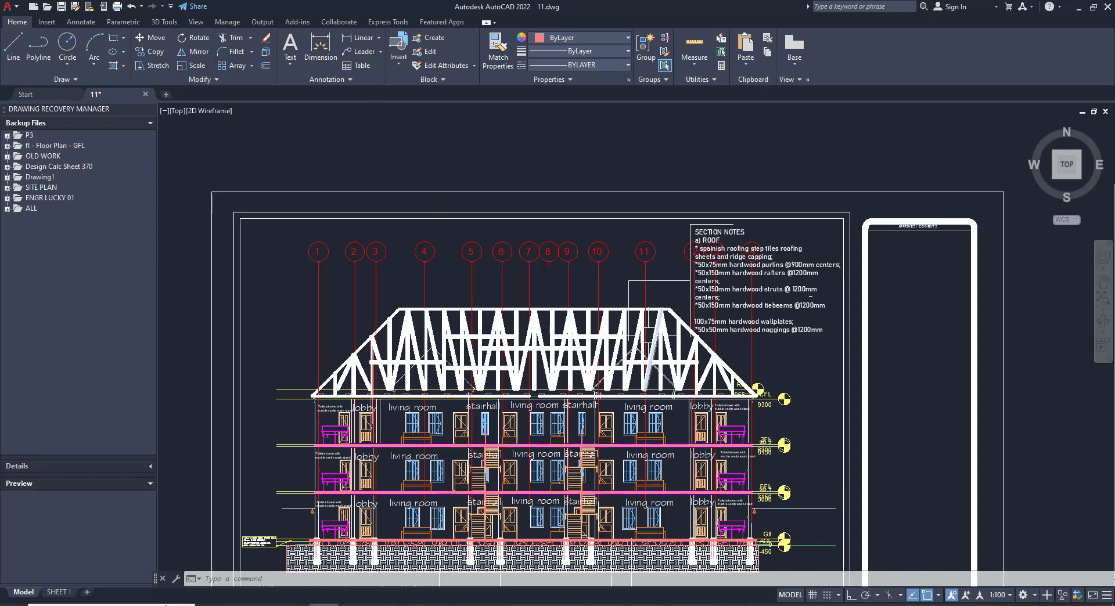
scroll(761, 321, "up", 6)
scroll(778, 320, "up", 2)
scroll(776, 306, "down", 10)
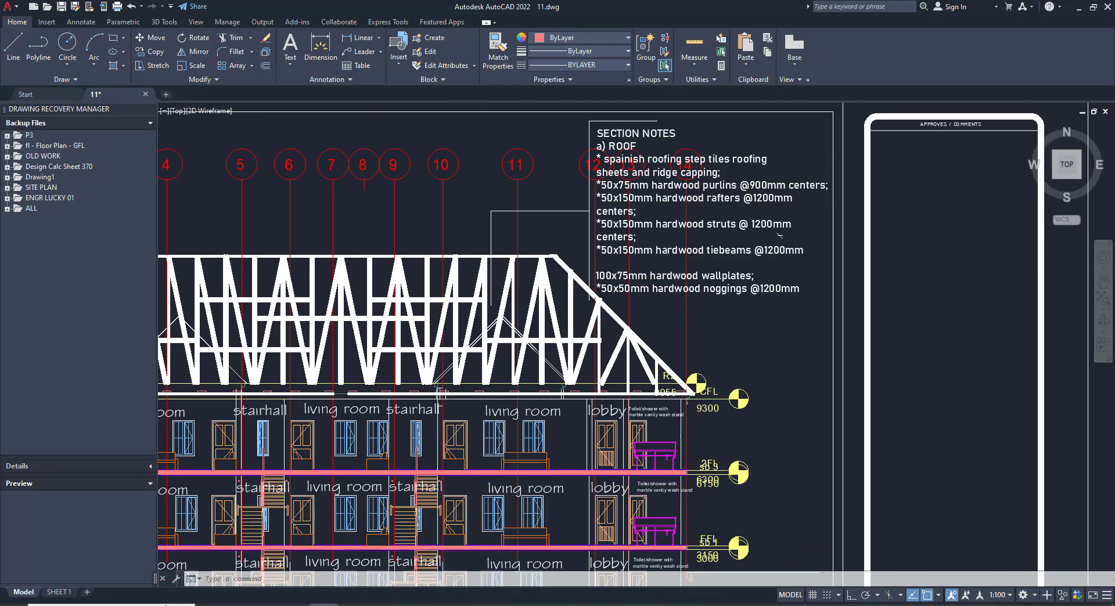
Find the row of structural sheets below the architectural ones and examine the foundation layout plan
scroll(740, 264, "down", 5)
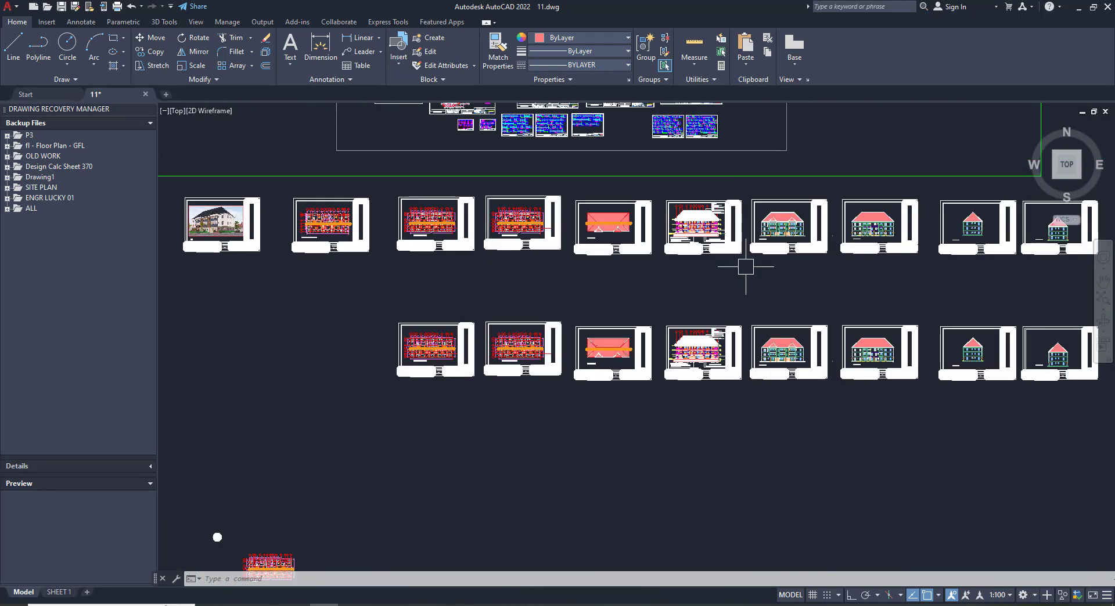
scroll(742, 266, "down", 4)
scroll(543, 373, "up", 5)
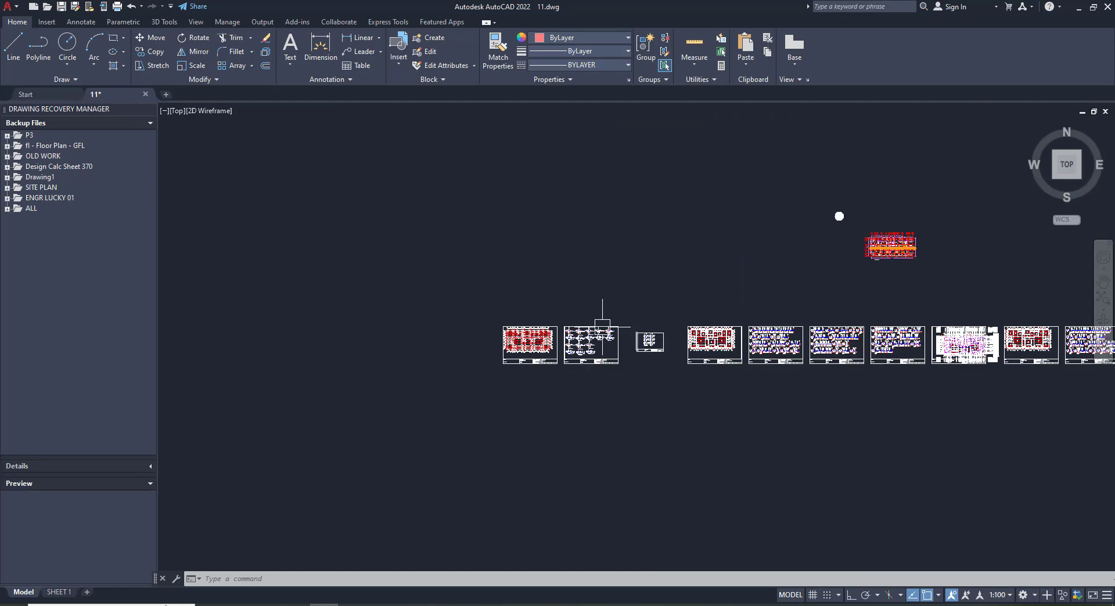
scroll(532, 293, "down", 4)
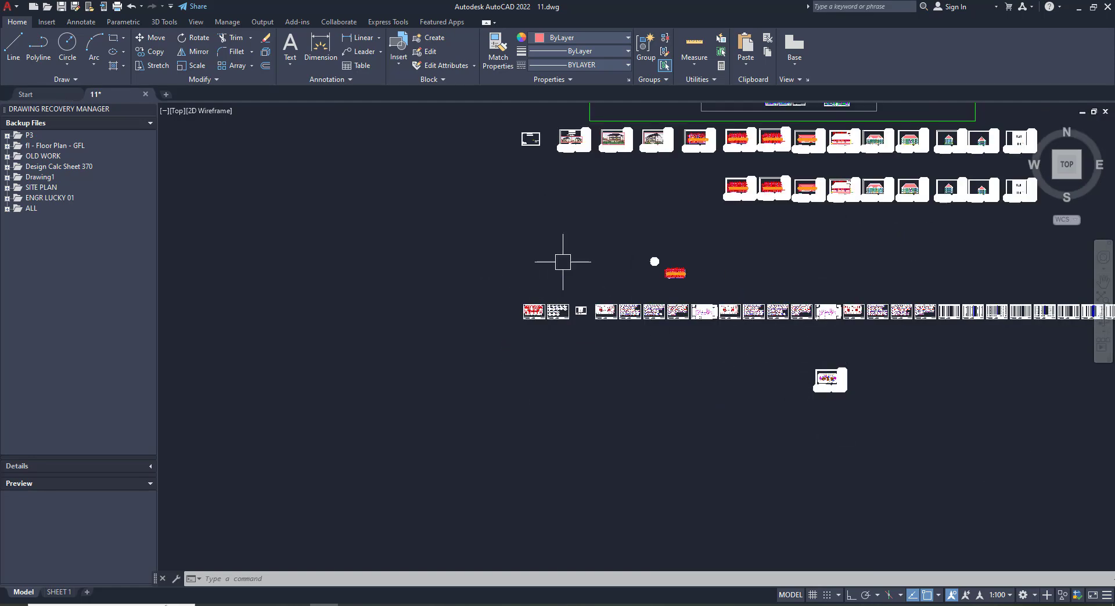
scroll(552, 274, "up", 2)
scroll(526, 349, "up", 10)
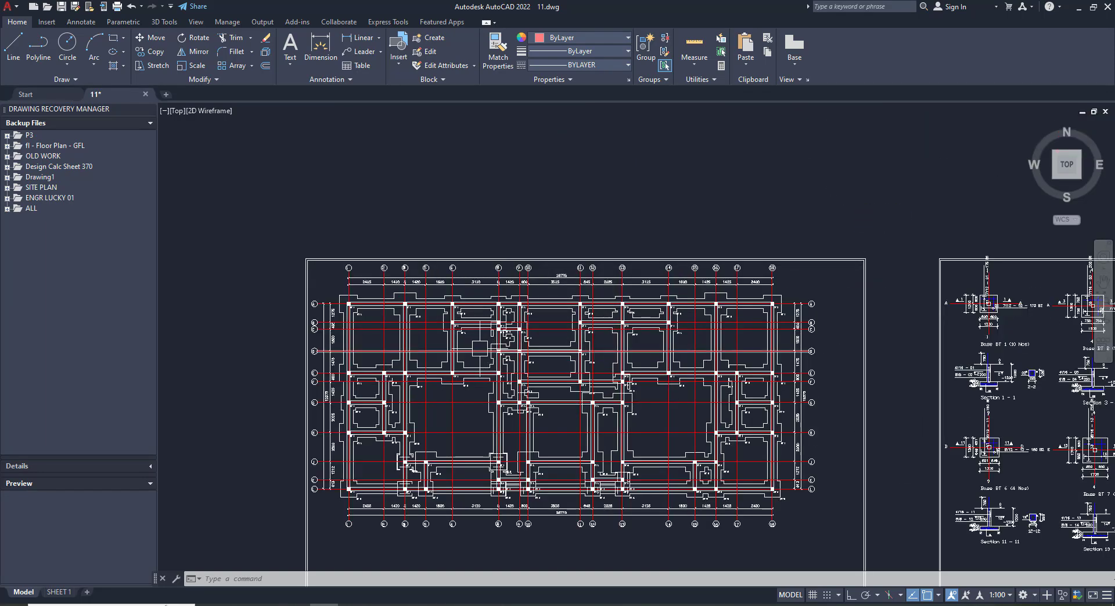
scroll(410, 331, "down", 4)
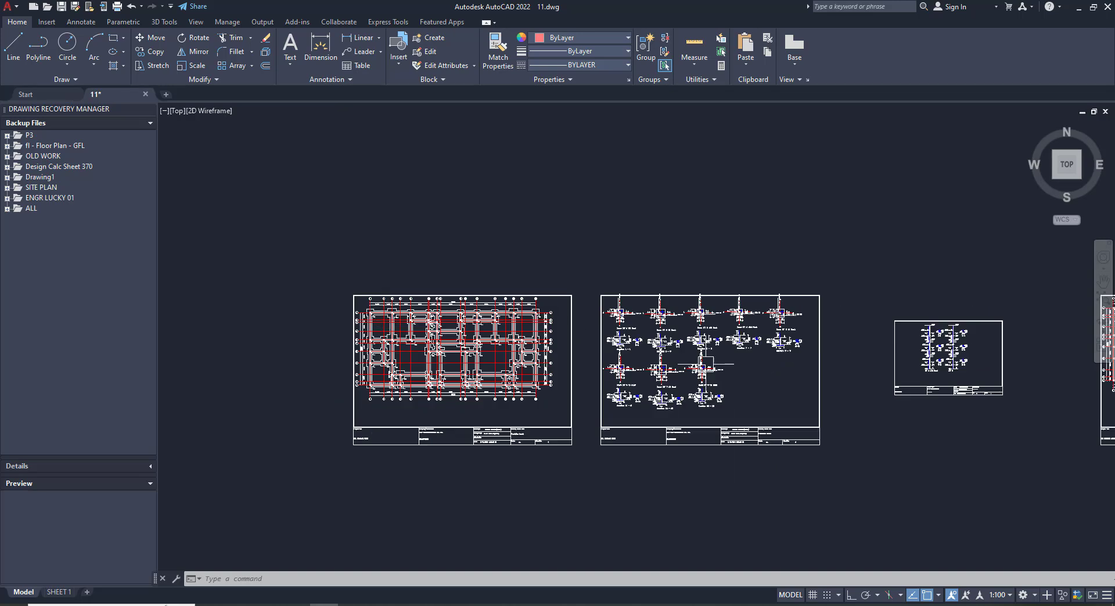
Compare the column base details sheet with the neighbouring column details sheet
scroll(707, 364, "up", 6)
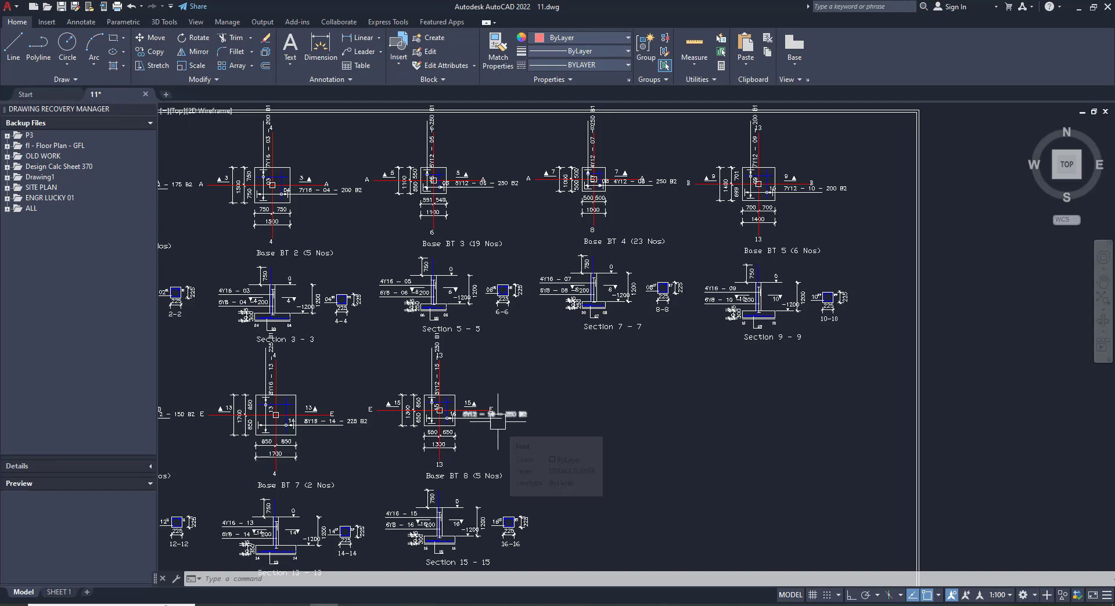
scroll(378, 361, "down", 5)
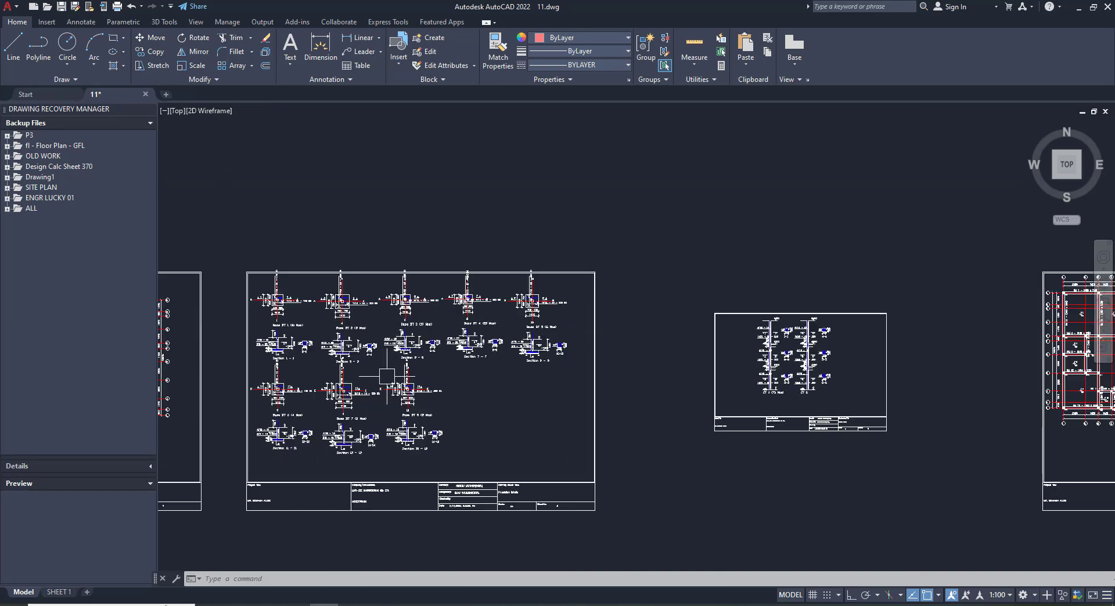
scroll(649, 348, "up", 6)
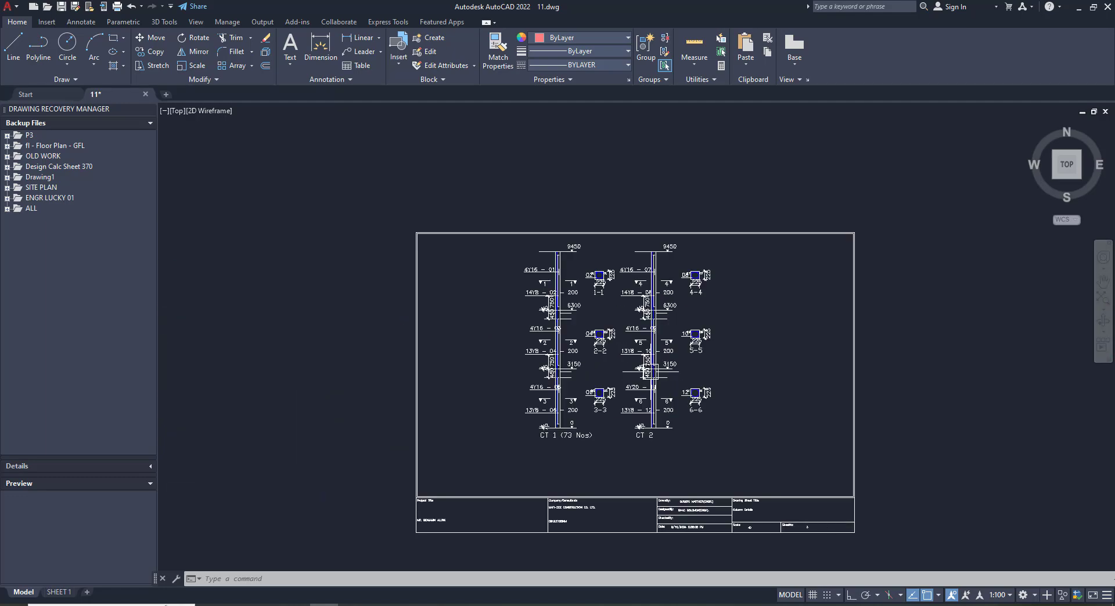
scroll(1080, 340, "down", 6)
Examine the base details from BT 1 to BT 8 up close, including the reinforcement in Sections 1-1, 3-3 and 15-15
scroll(699, 349, "up", 6)
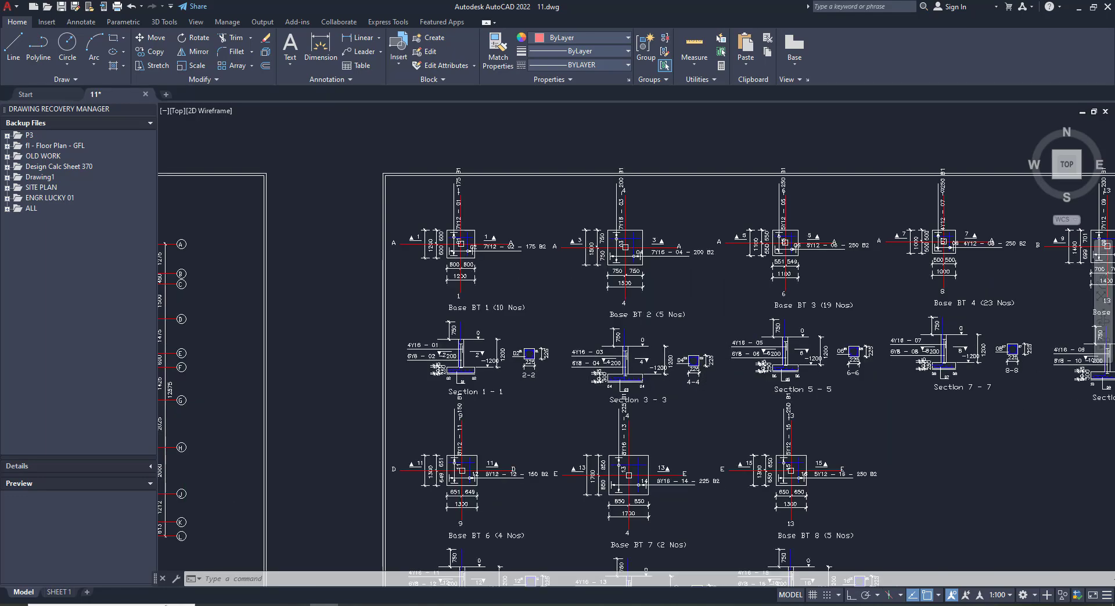
scroll(705, 354, "down", 5)
scroll(598, 349, "up", 8)
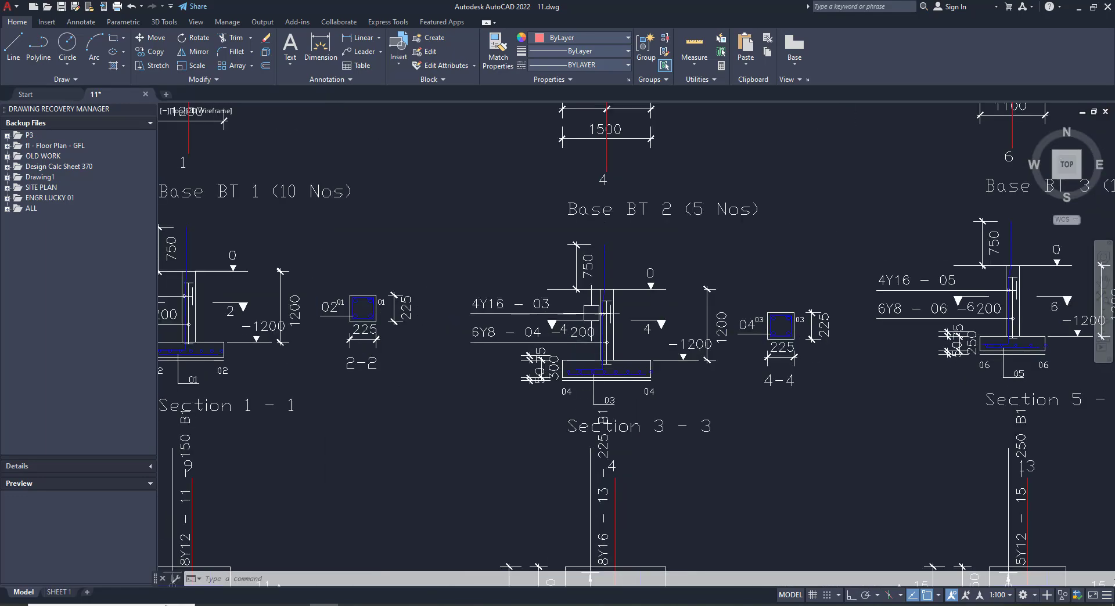
scroll(593, 325, "up", 3)
scroll(701, 378, "up", 5)
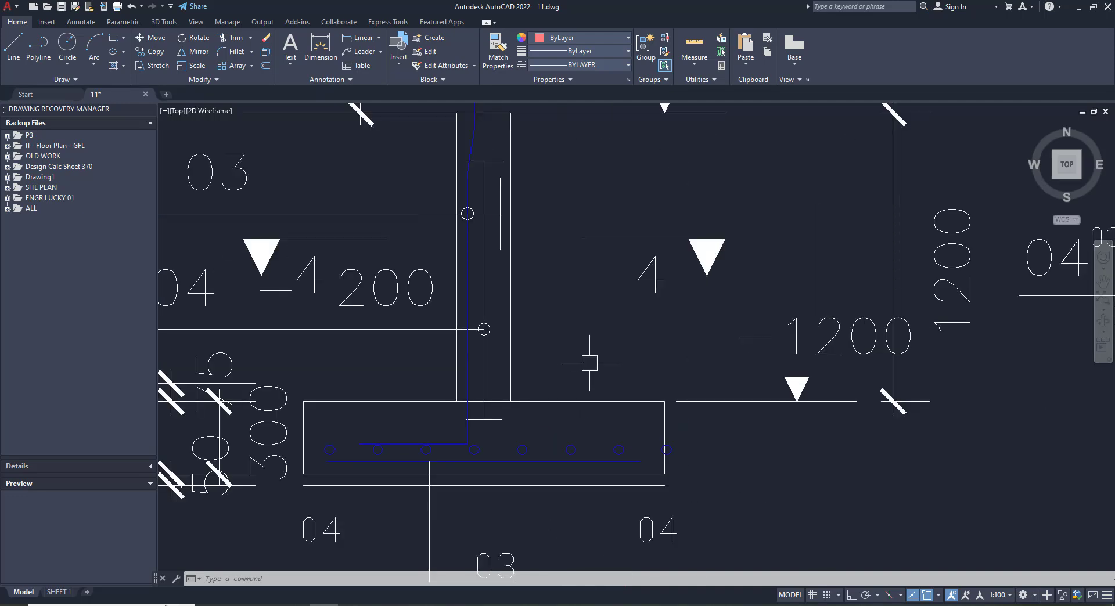
scroll(665, 386, "down", 5)
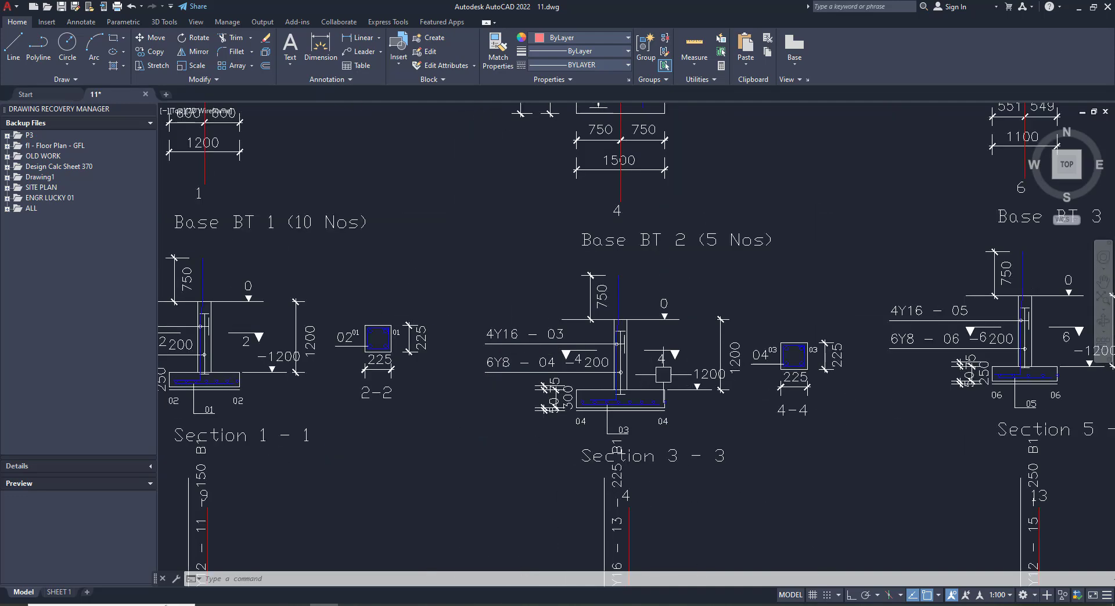
scroll(658, 375, "down", 3)
scroll(349, 328, "up", 3)
scroll(316, 321, "up", 3)
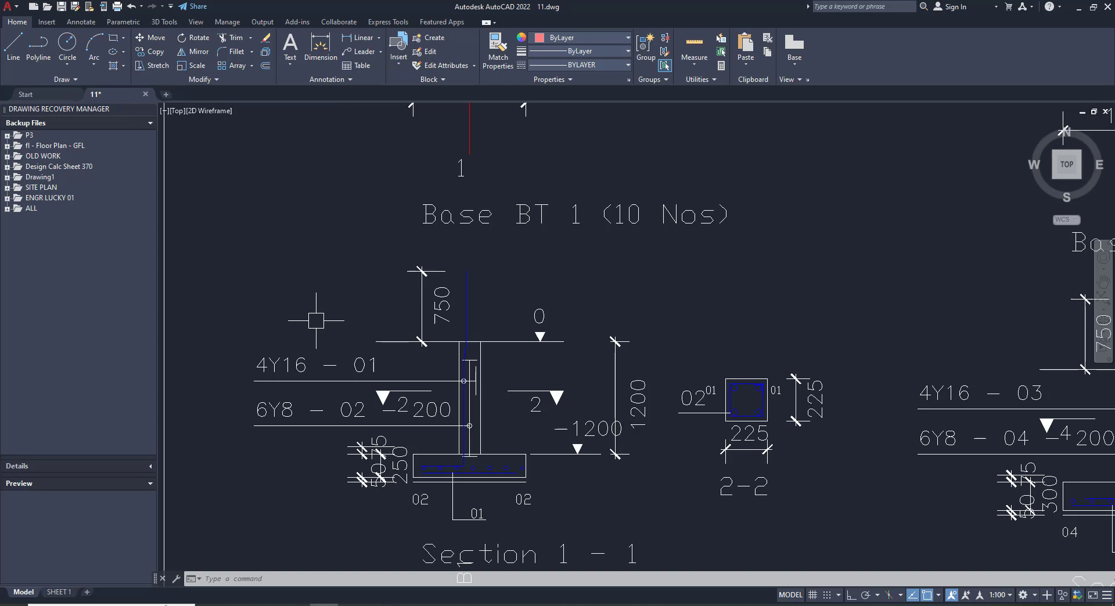
scroll(325, 323, "down", 6)
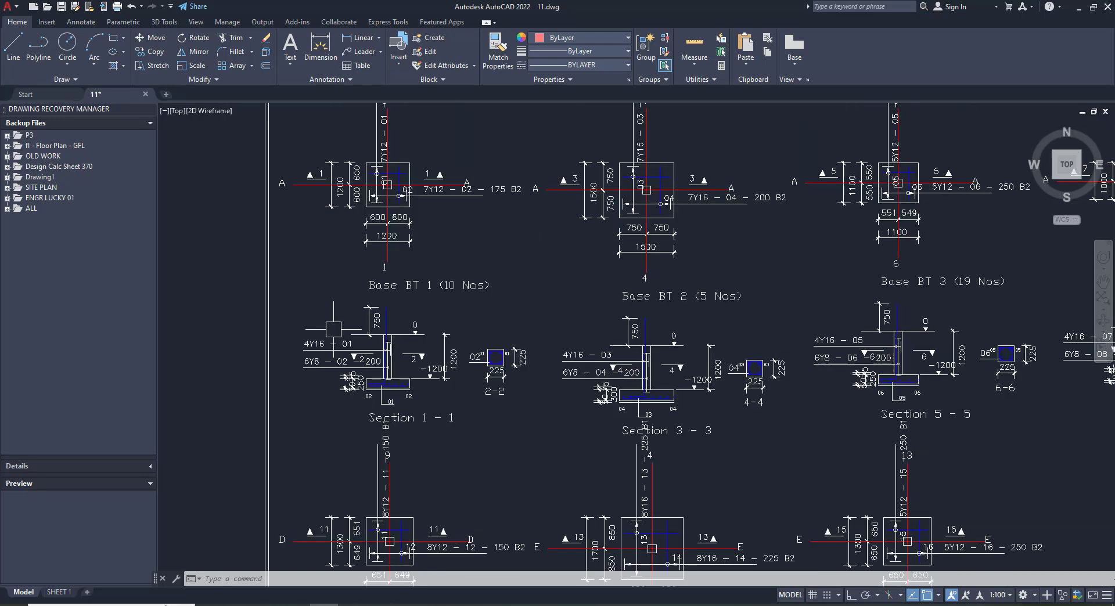
scroll(587, 546, "up", 6)
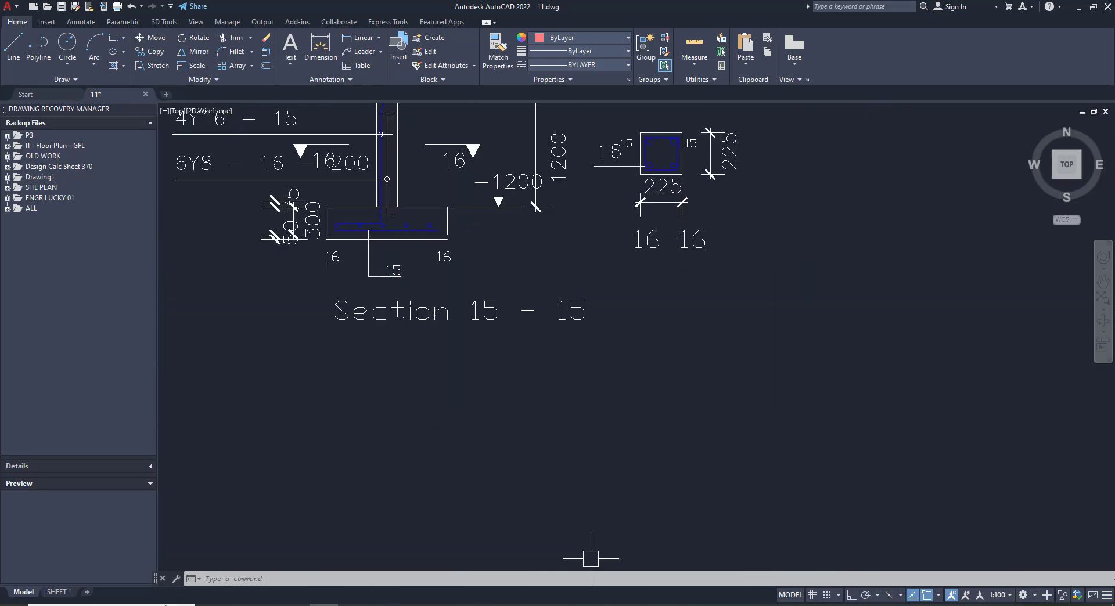
scroll(359, 375, "down", 6)
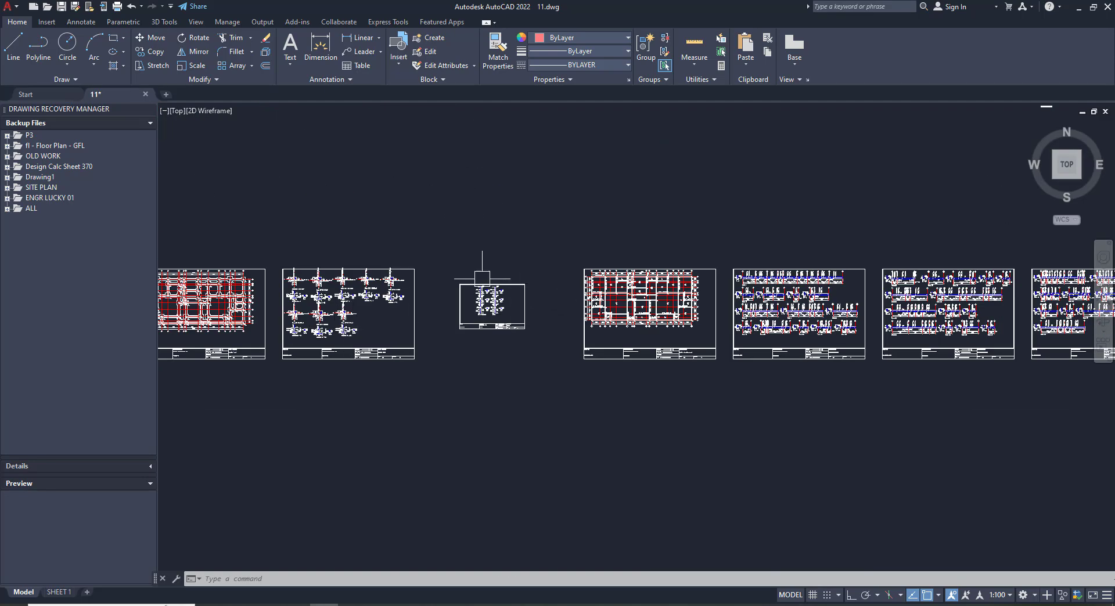
Examine the reinforcement and cross-sections of columns CT 1 and CT 2 on the column details sheet
scroll(461, 254, "up", 4)
scroll(461, 254, "down", 2)
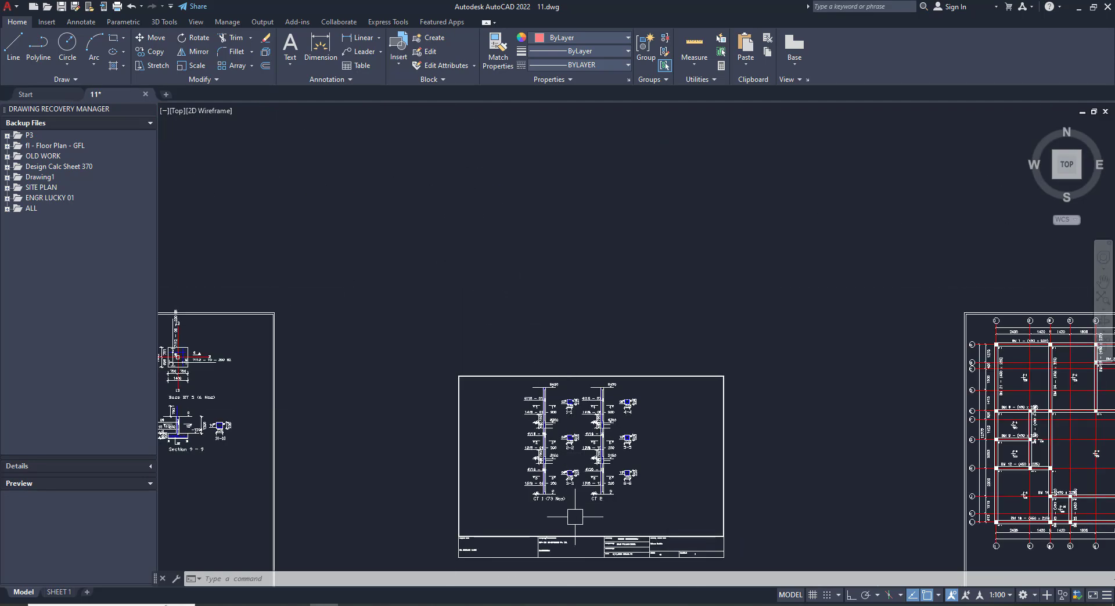
scroll(575, 513, "up", 2)
scroll(581, 443, "up", 2)
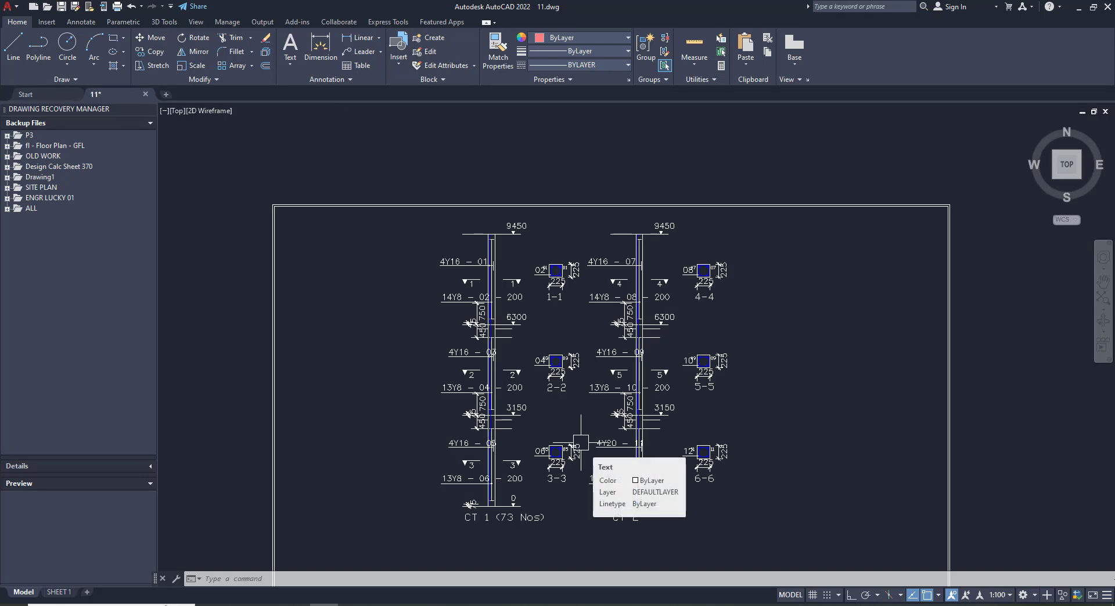
scroll(542, 529, "up", 2)
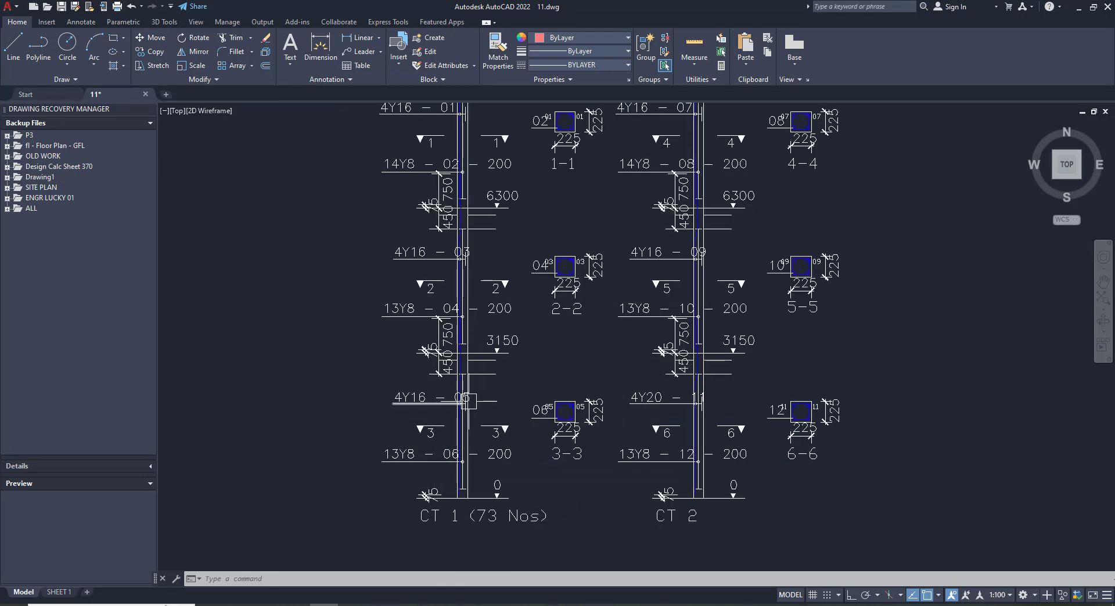
scroll(534, 355, "down", 6)
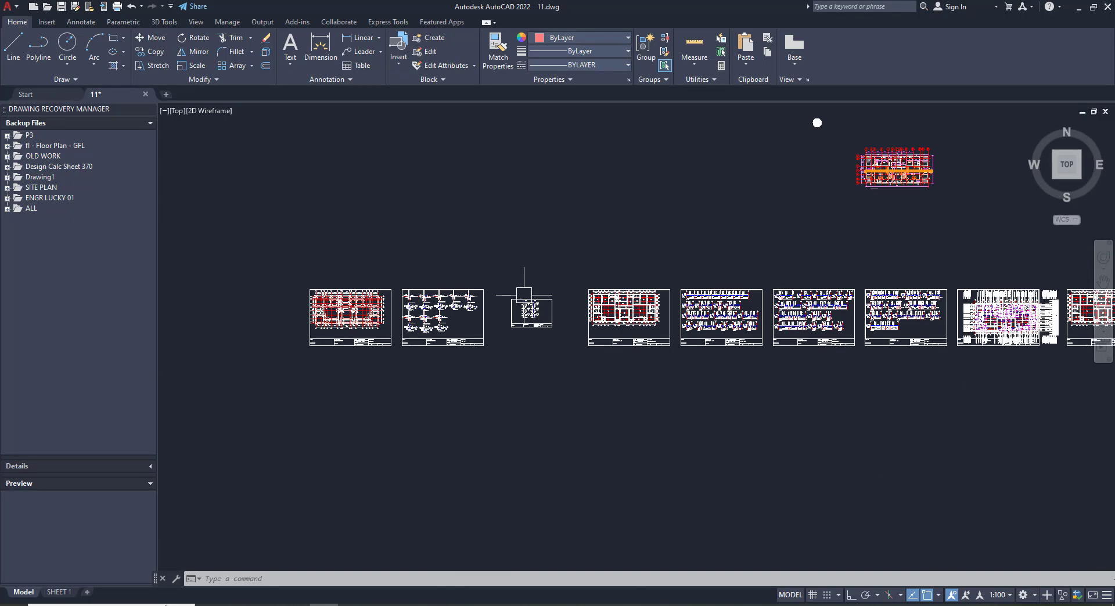
View the full extents of drawing 11, and close AutoCAD without saving the changes
scroll(523, 295, "down", 8)
middle_click(524, 296)
middle_click(524, 295)
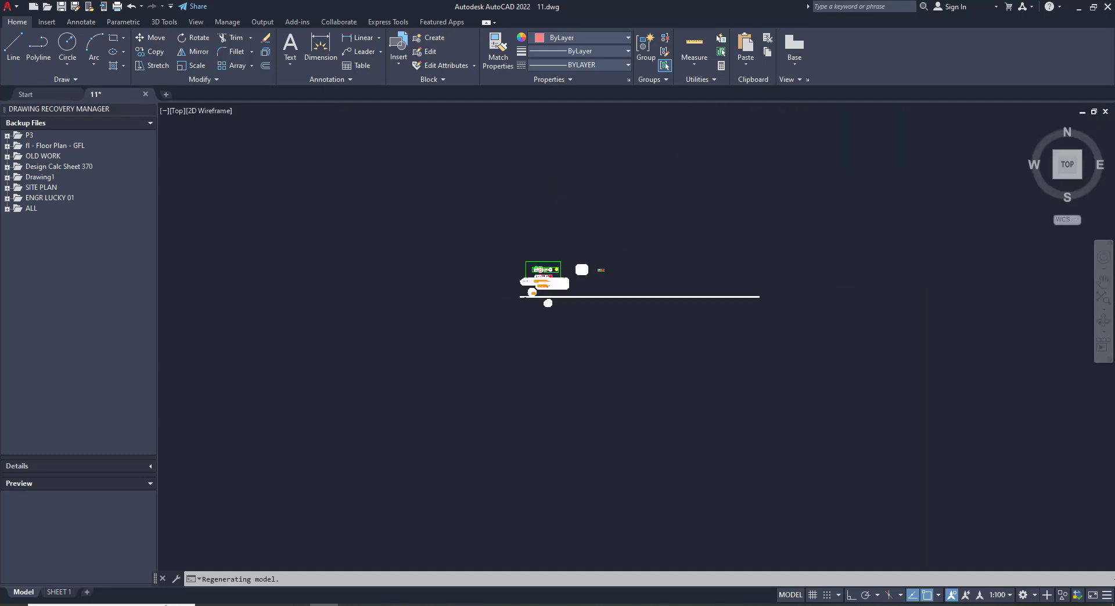
left_click(1108, 7)
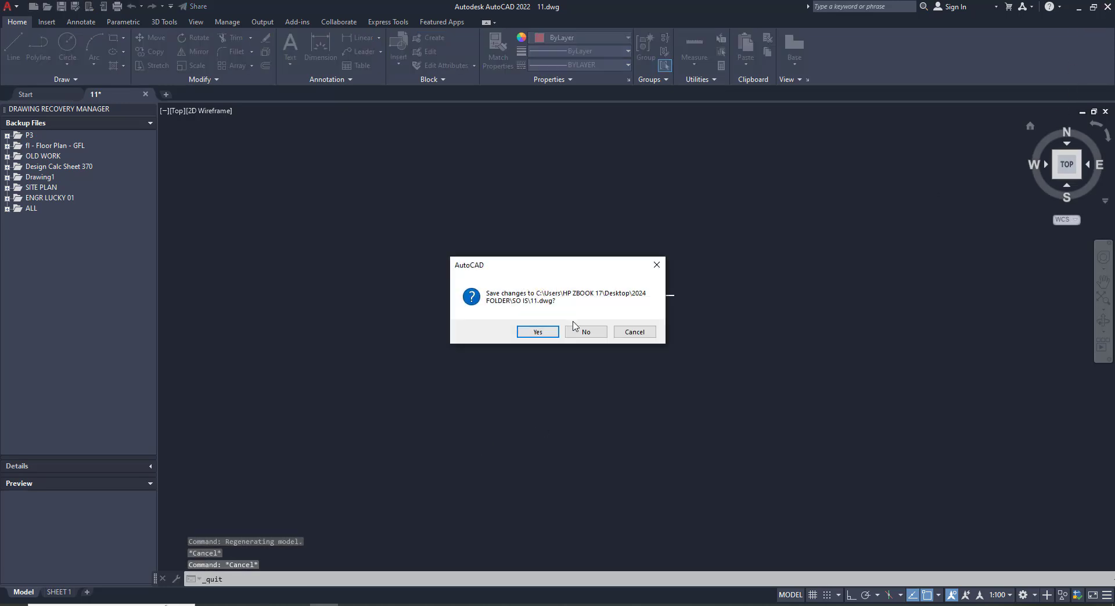
left_click(583, 334)
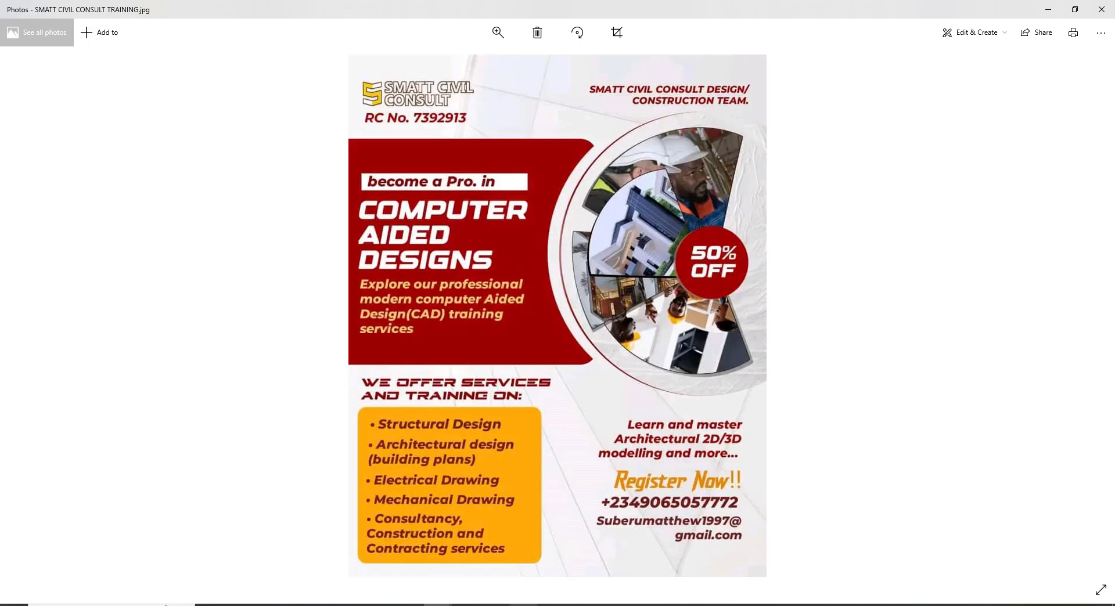
Switch to Revit and show the three-storey building in the default 3D view, overall and from closer in
left_click(524, 605)
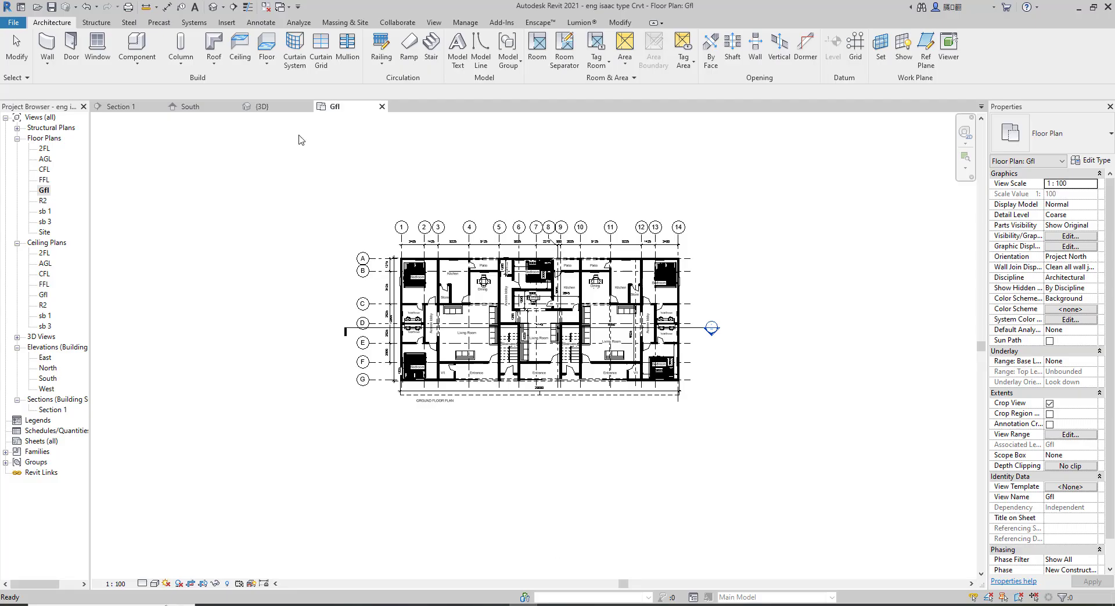
left_click(214, 6)
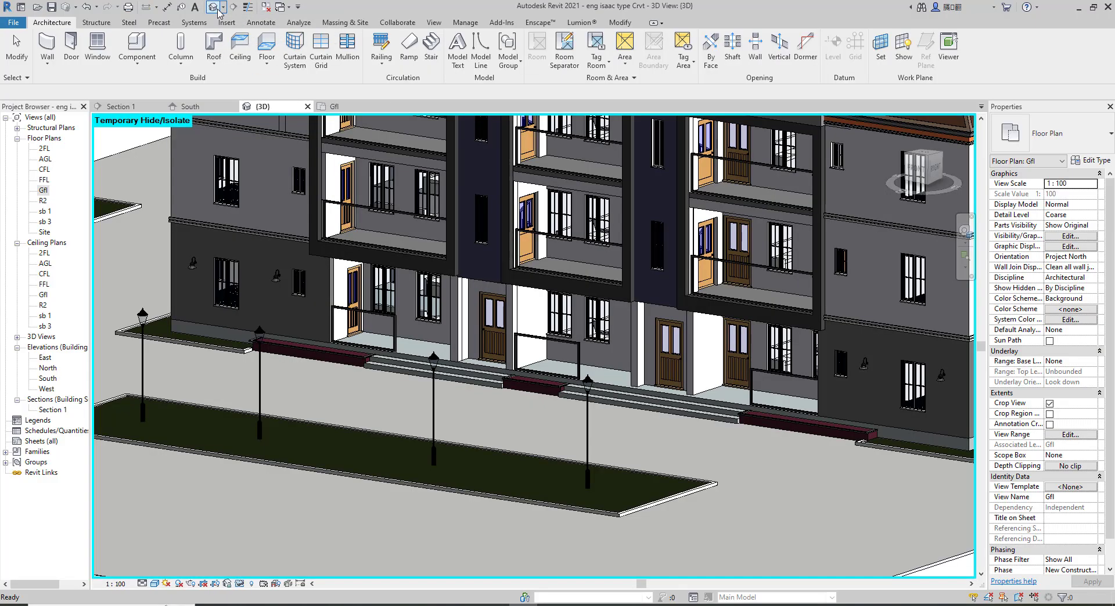
scroll(438, 298, "down", 8)
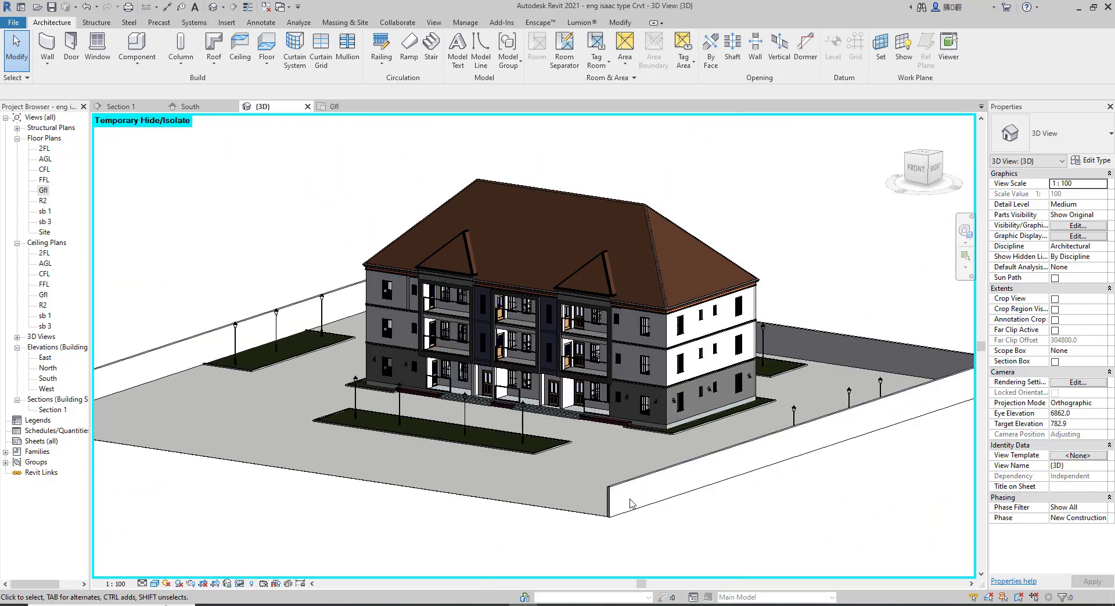
scroll(490, 505, "up", 3)
scroll(489, 505, "up", 2)
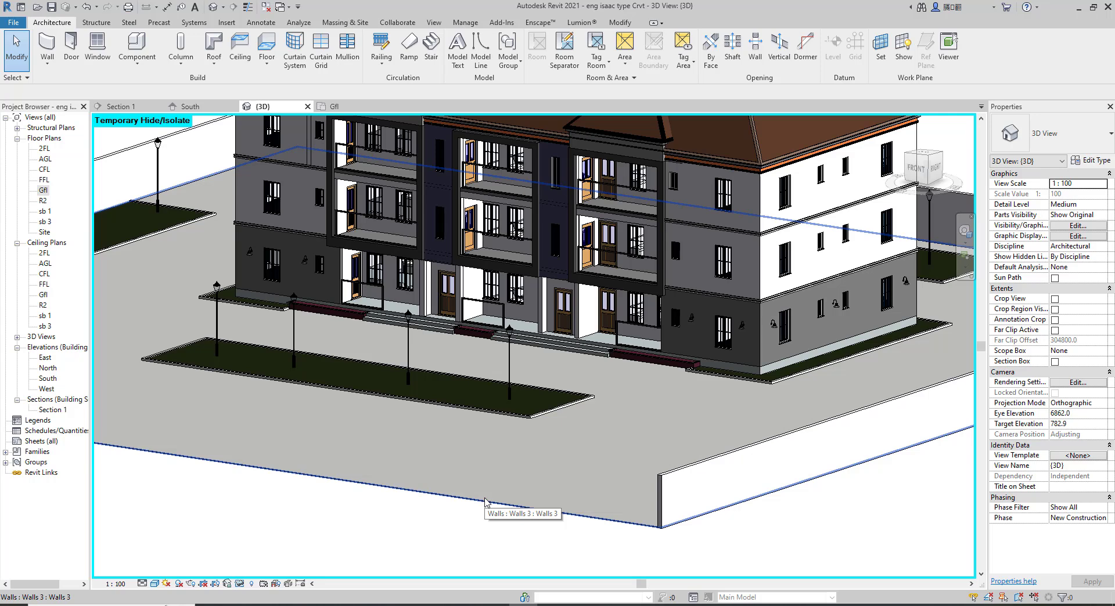
Show the whole three-storey building with its fenced compound in 3D, and close the finished project in Revit
scroll(485, 503, "down", 3)
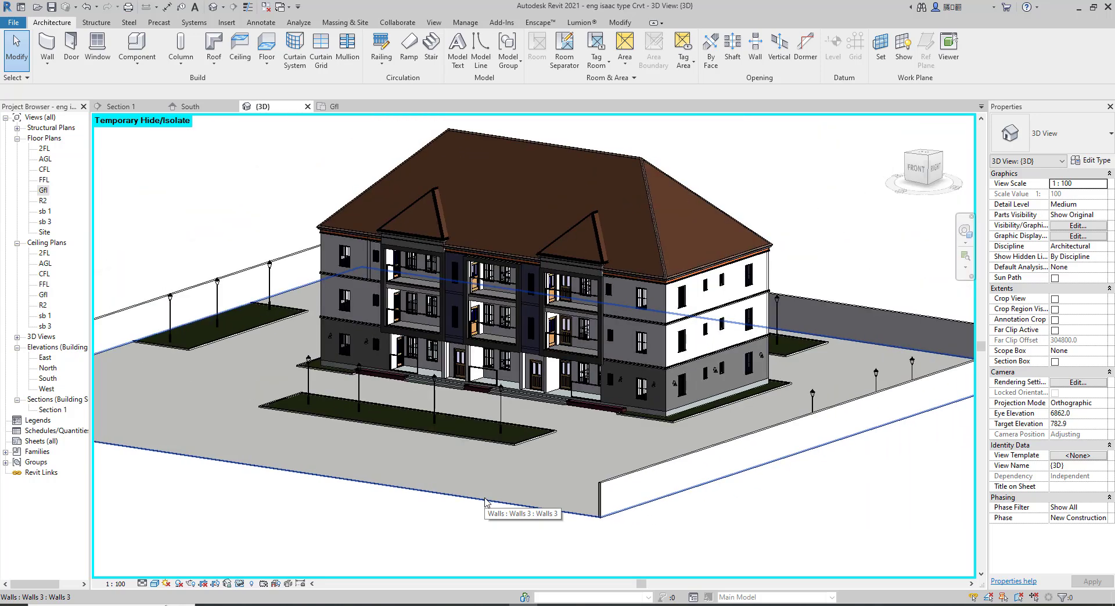
scroll(486, 503, "down", 2)
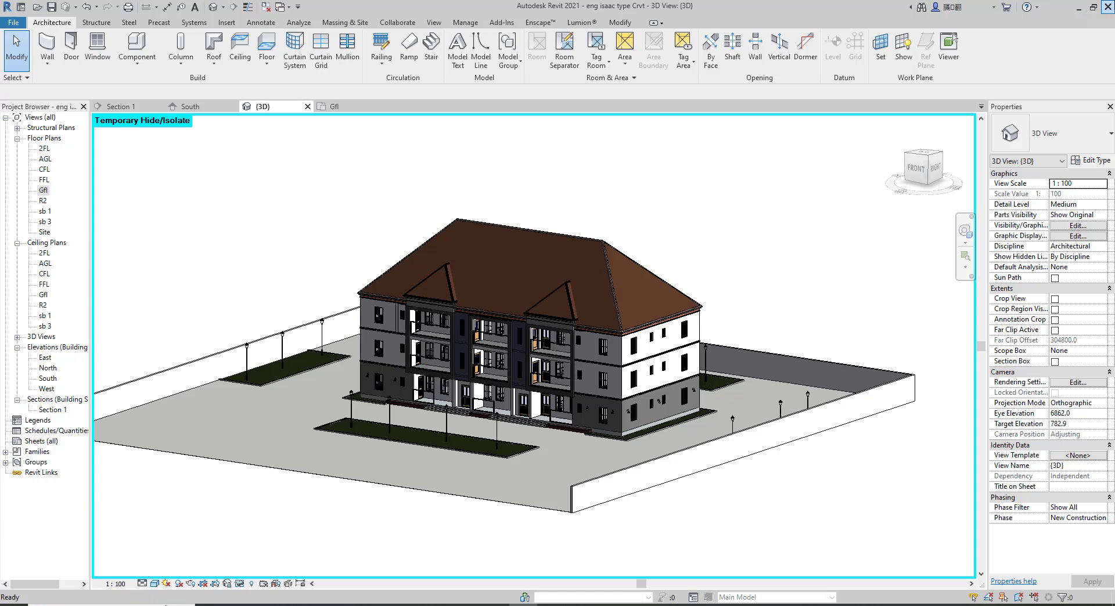
left_click(1107, 7)
left_click(529, 309)
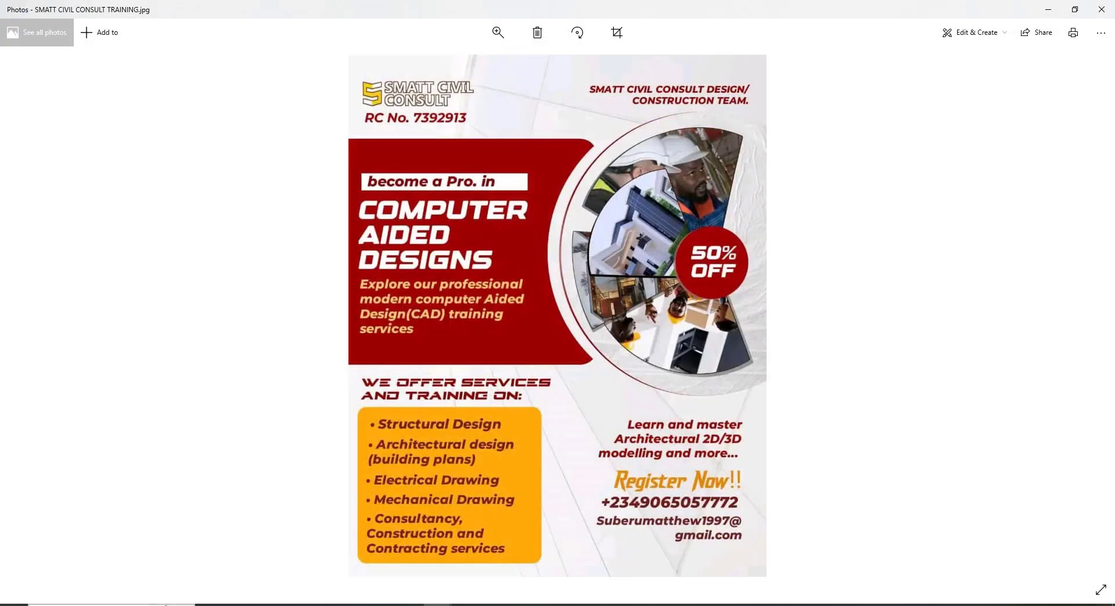
Open the recent Revit project REVIT TRAINING BY SMATT CIVIL CONSULT
key("super+s")
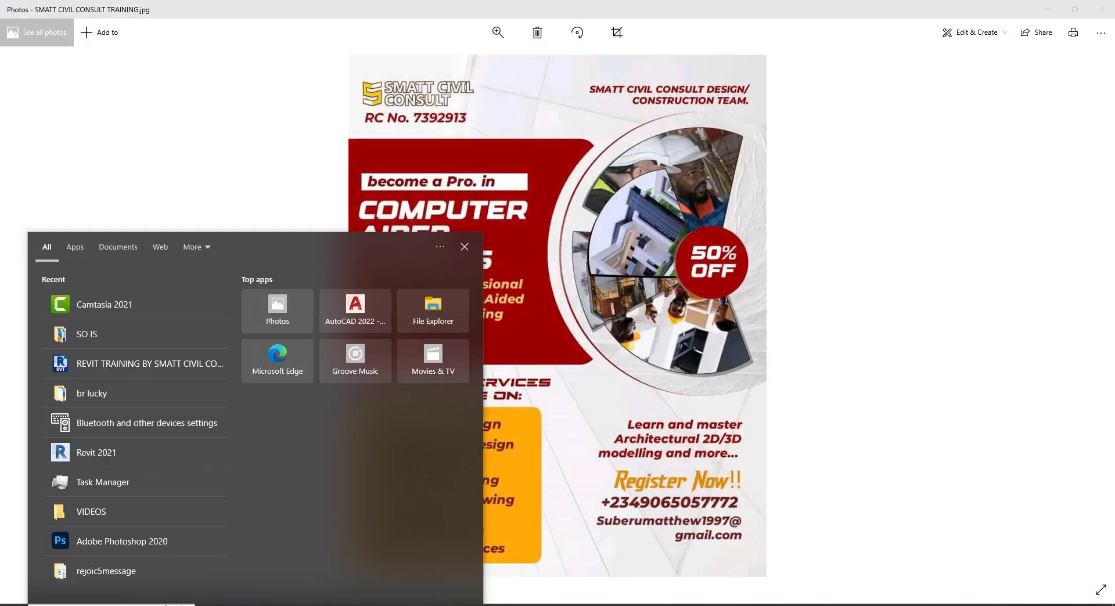
left_click(166, 370)
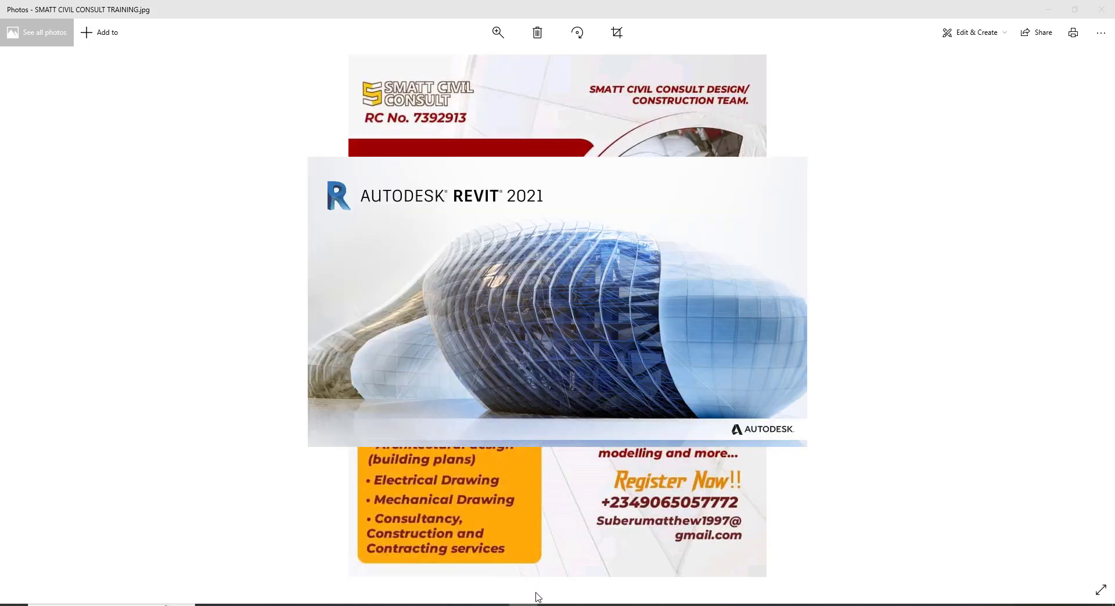
mouse_move(523, 604)
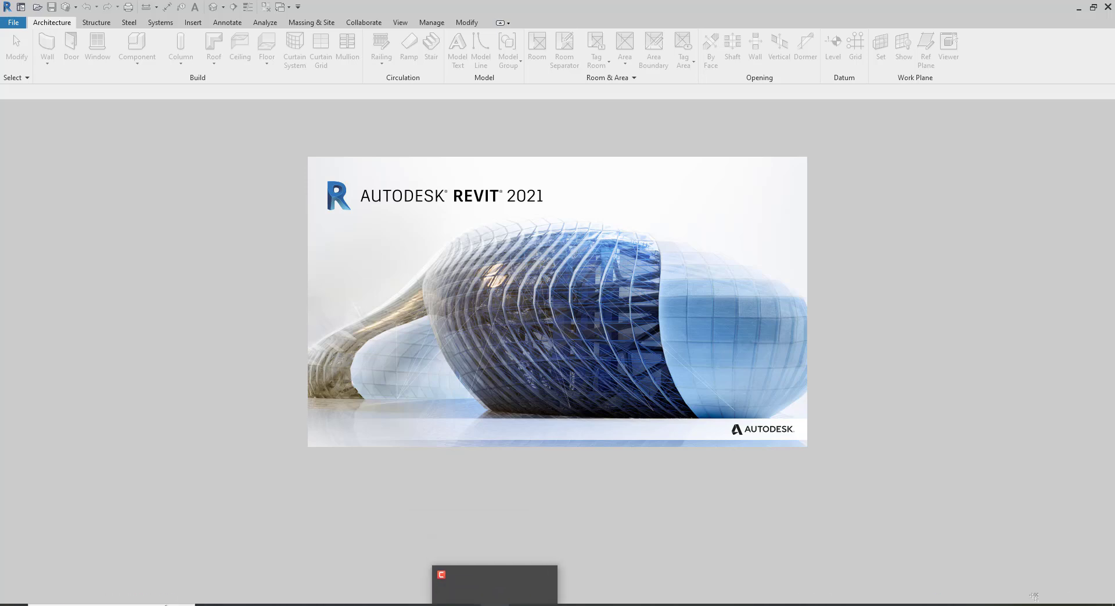
mouse_move(437, 605)
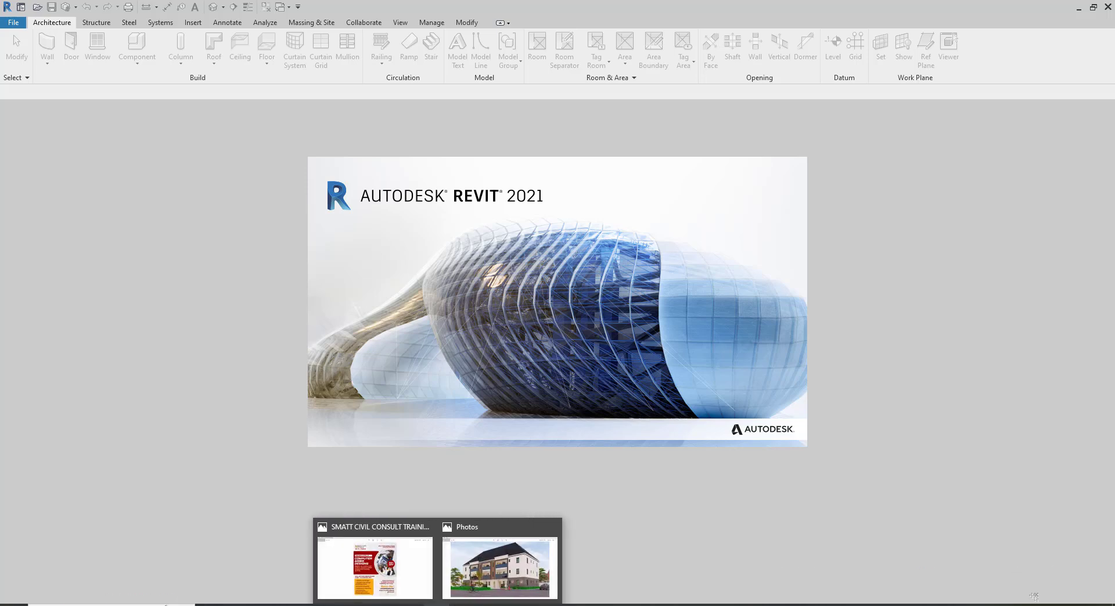
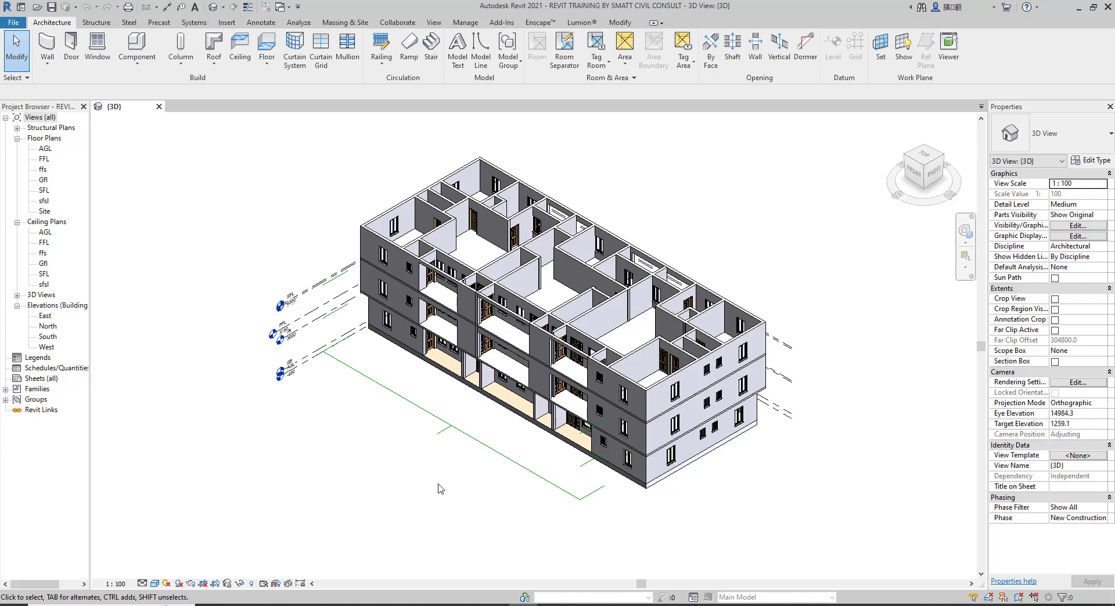
Open the profile of the top-floor cross wall containing the balcony entrance door for editing in the 3D view
scroll(503, 446, "up", 3)
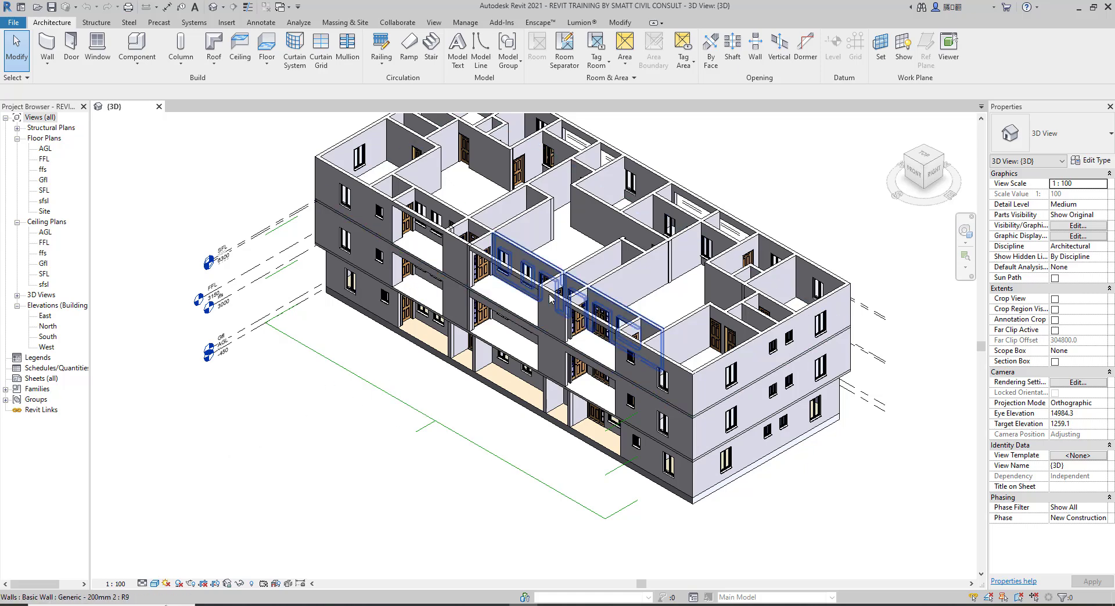
scroll(581, 296, "up", 5)
scroll(606, 312, "up", 3)
scroll(430, 336, "up", 5)
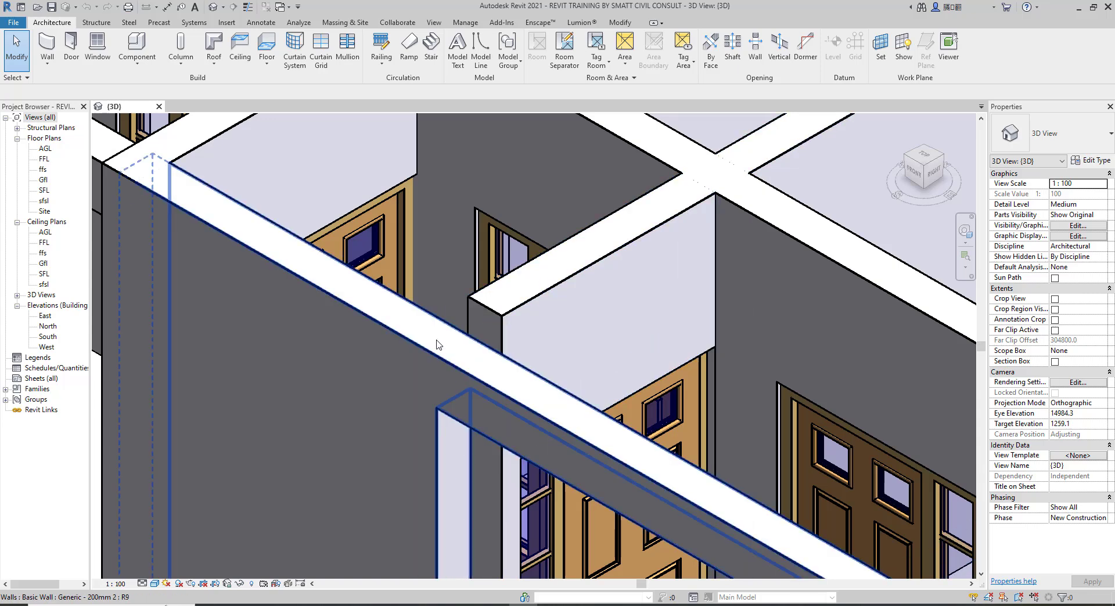
scroll(427, 319, "down", 4)
scroll(425, 317, "up", 3)
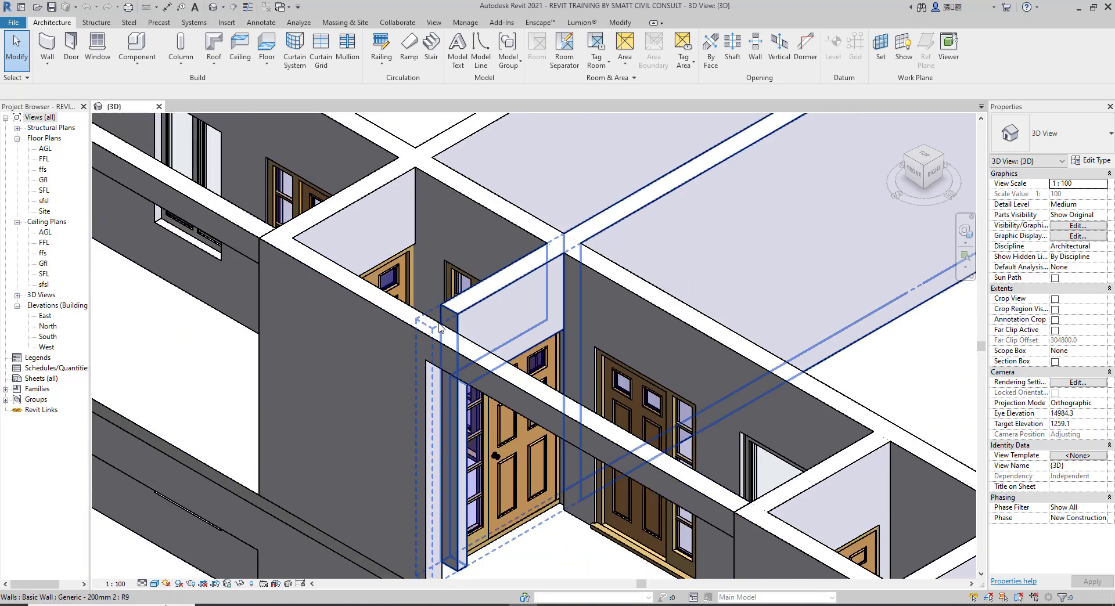
scroll(440, 328, "down", 3)
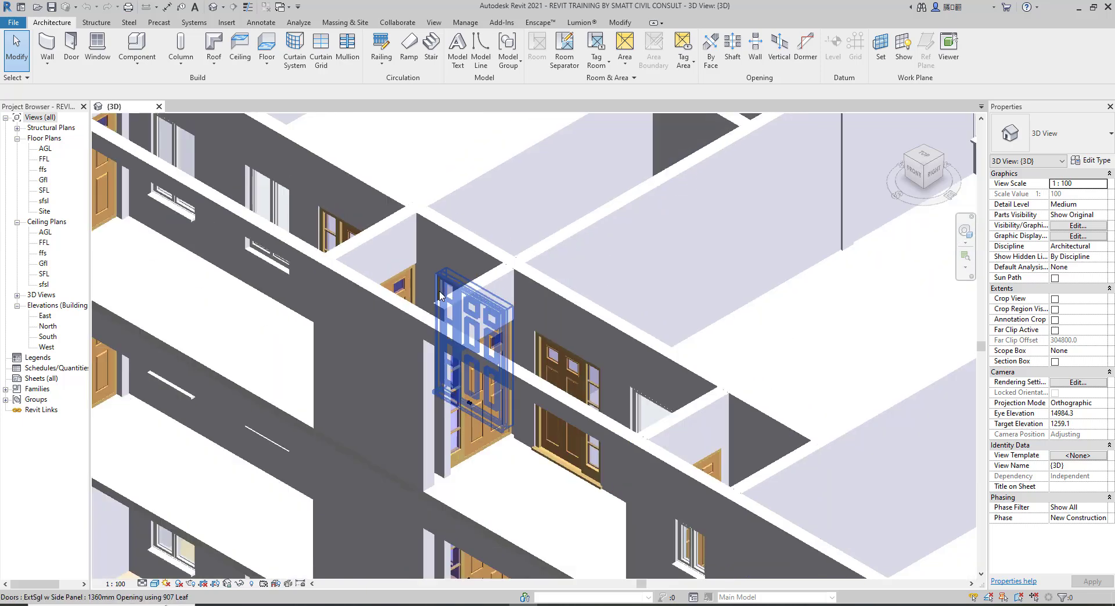
left_click(479, 155)
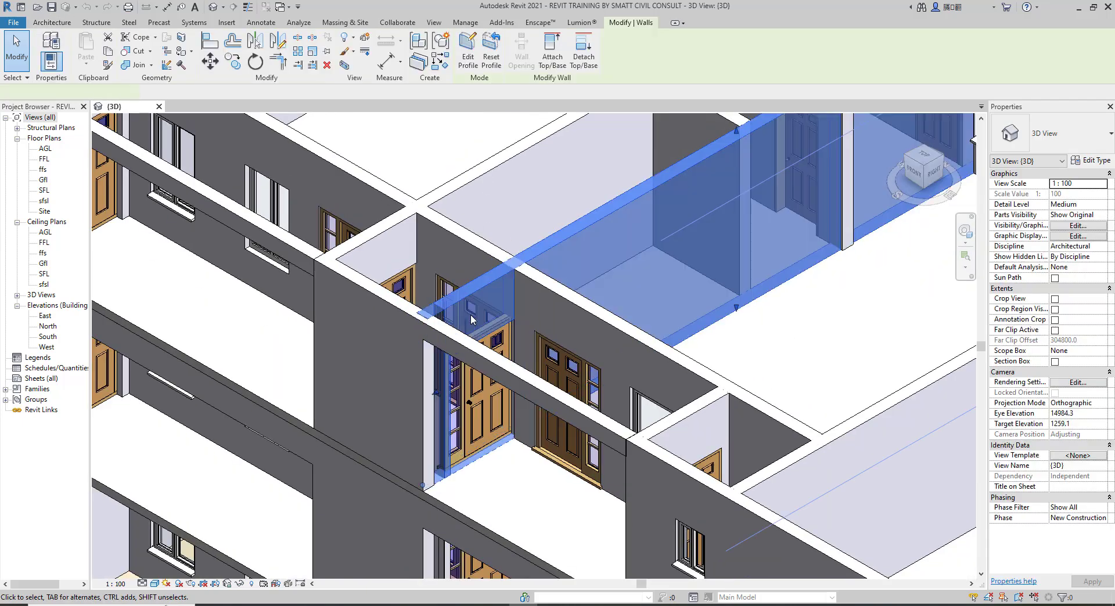
left_click(466, 65)
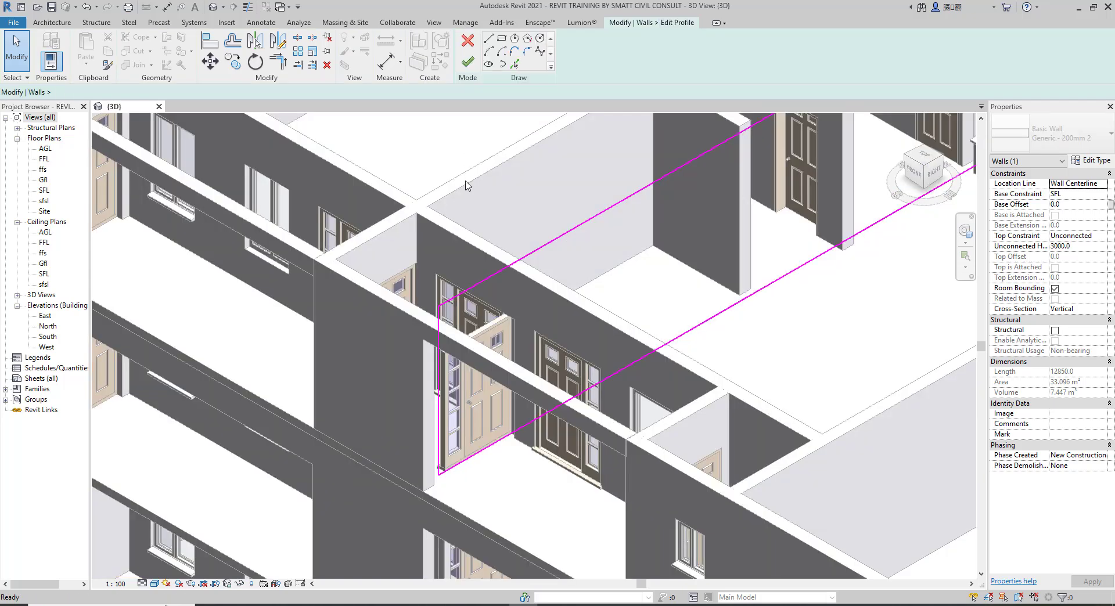
Try to align the cross wall profile's vertical end edge with the top face of the front balcony wall
left_click(210, 41)
scroll(450, 341, "up", 3)
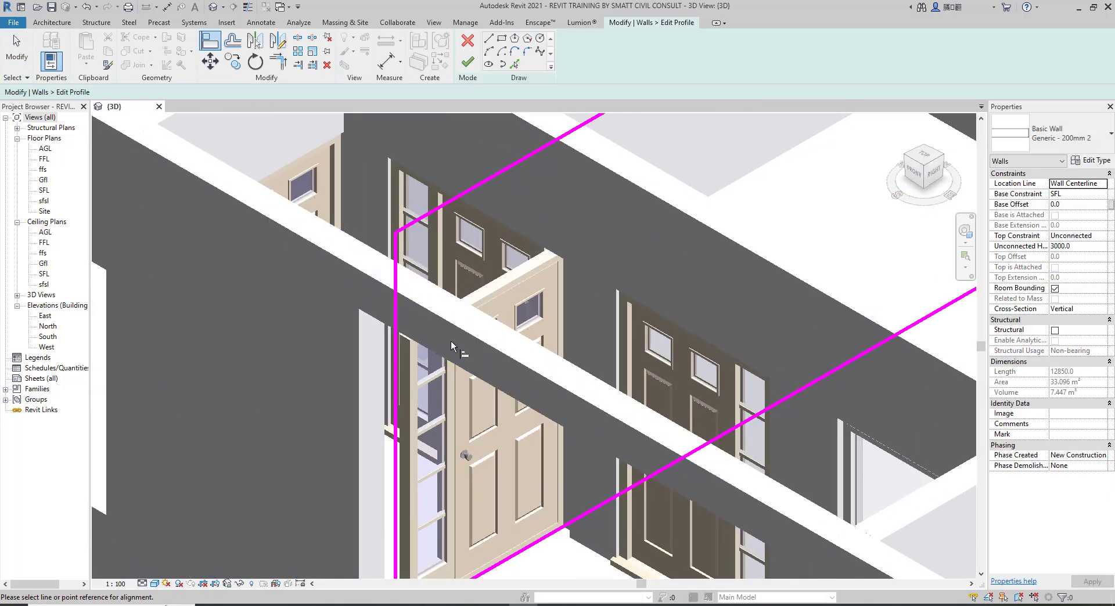
left_click(363, 244)
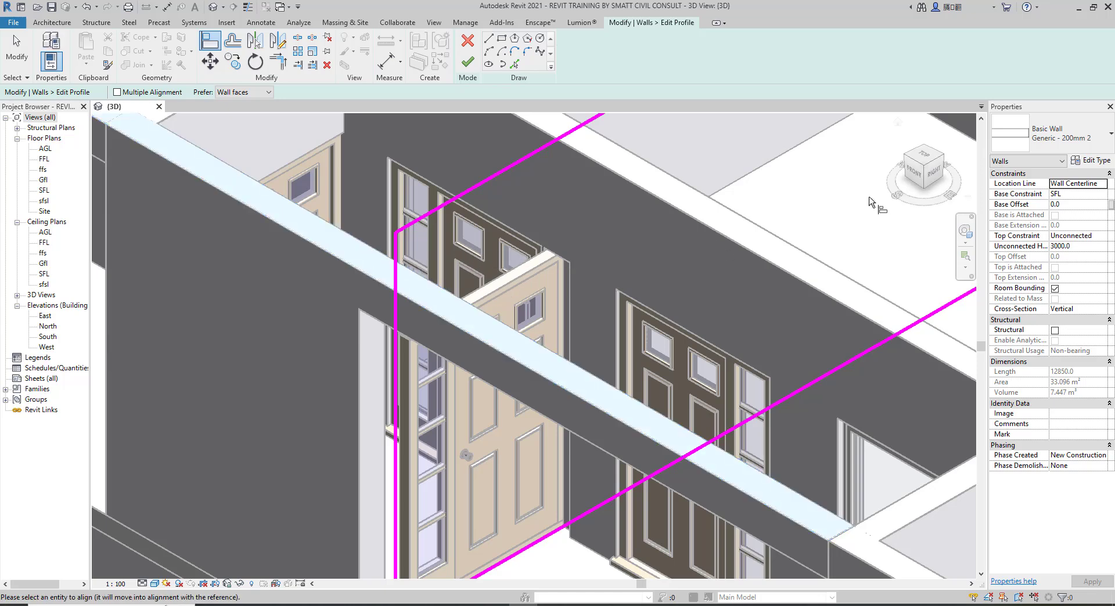
left_click_drag(923, 189, 857, 187)
scroll(852, 182, "down", 5)
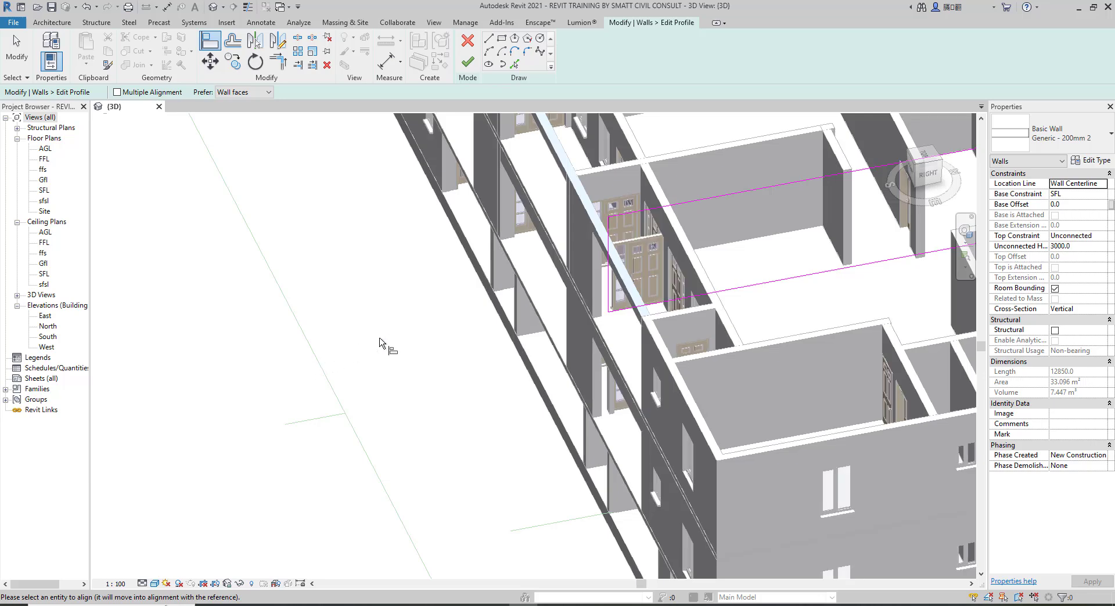
scroll(694, 171, "up", 4)
scroll(613, 191, "up", 3)
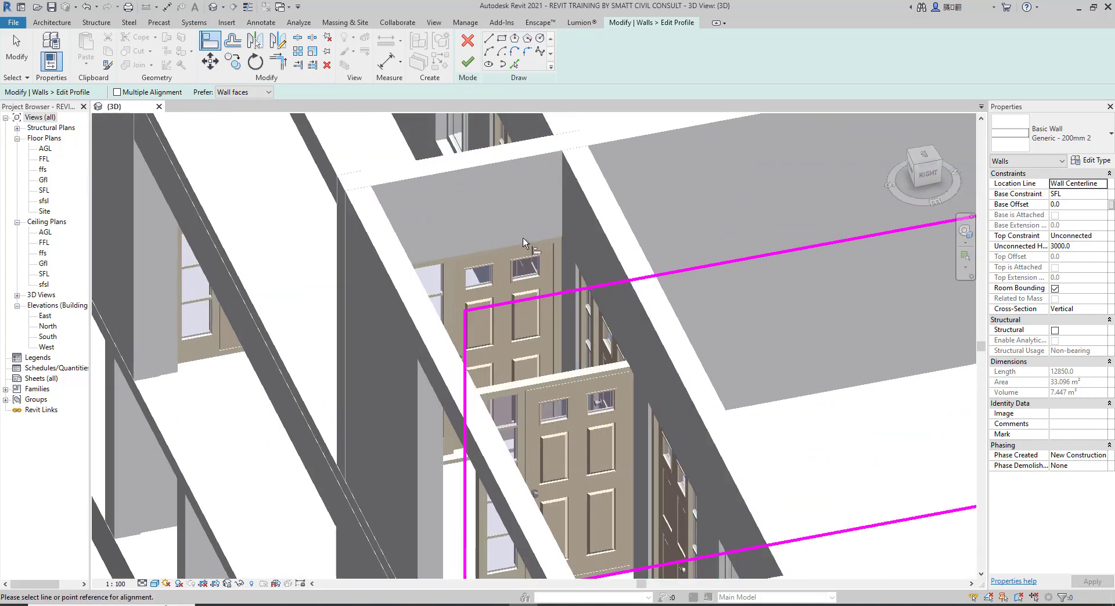
left_click(446, 342)
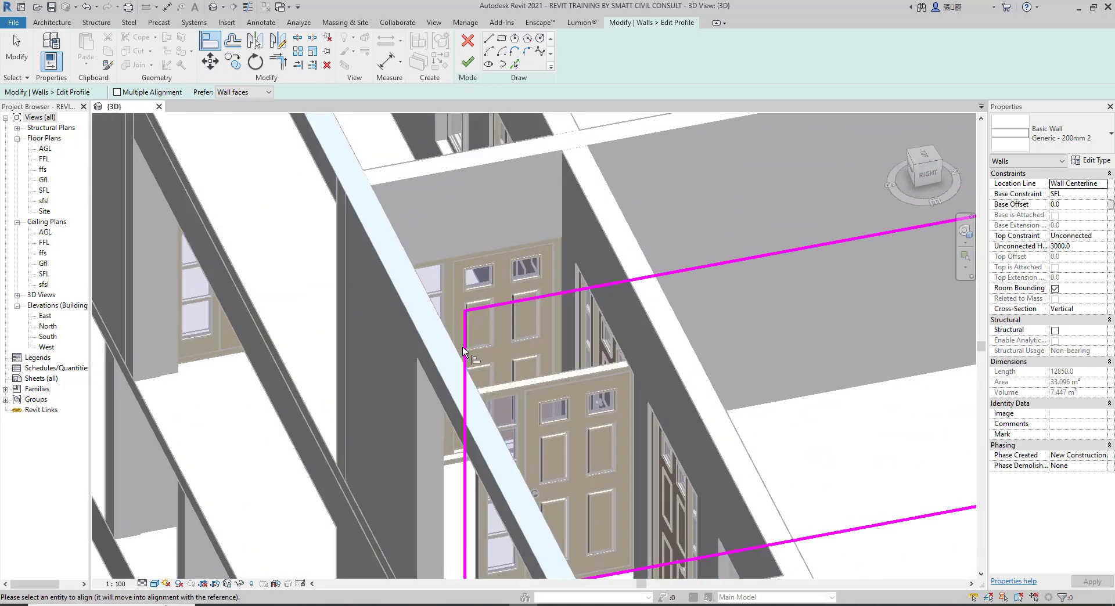
left_click(466, 356)
scroll(573, 262, "down", 5)
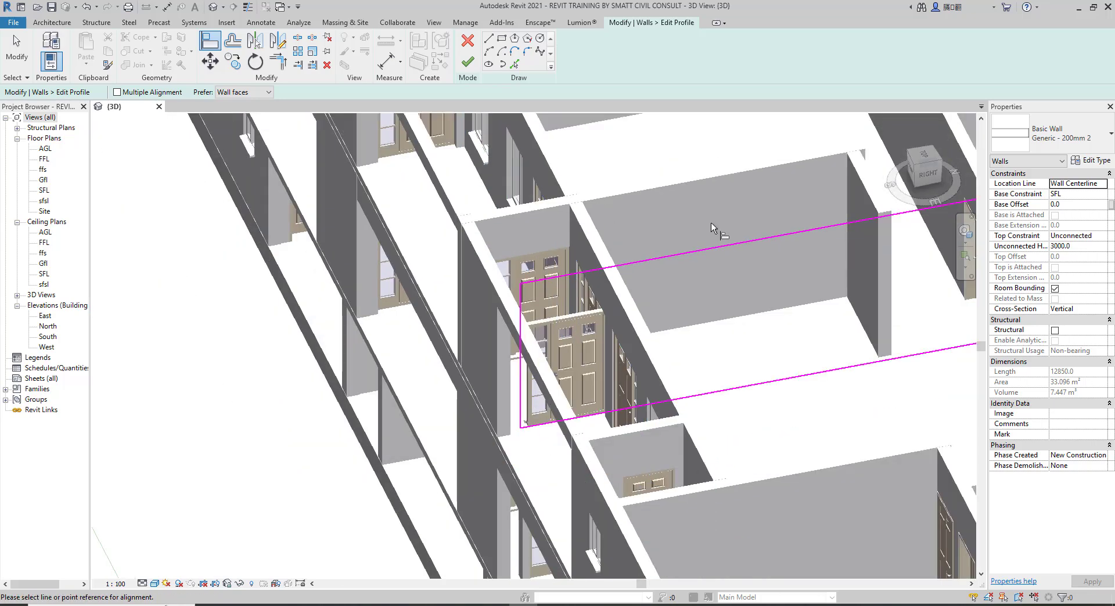
Align the cross wall profile's vertical end edge with the front balcony wall's inner face, and finish the profile edit
left_click(926, 174)
left_click_drag(884, 182, 848, 180)
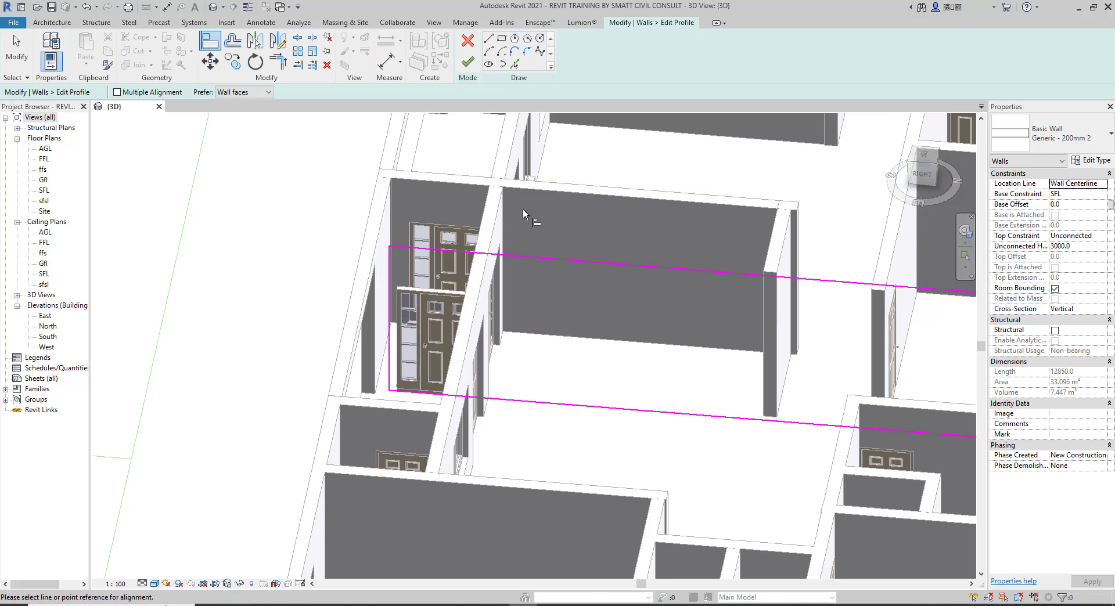
scroll(526, 215, "up", 2)
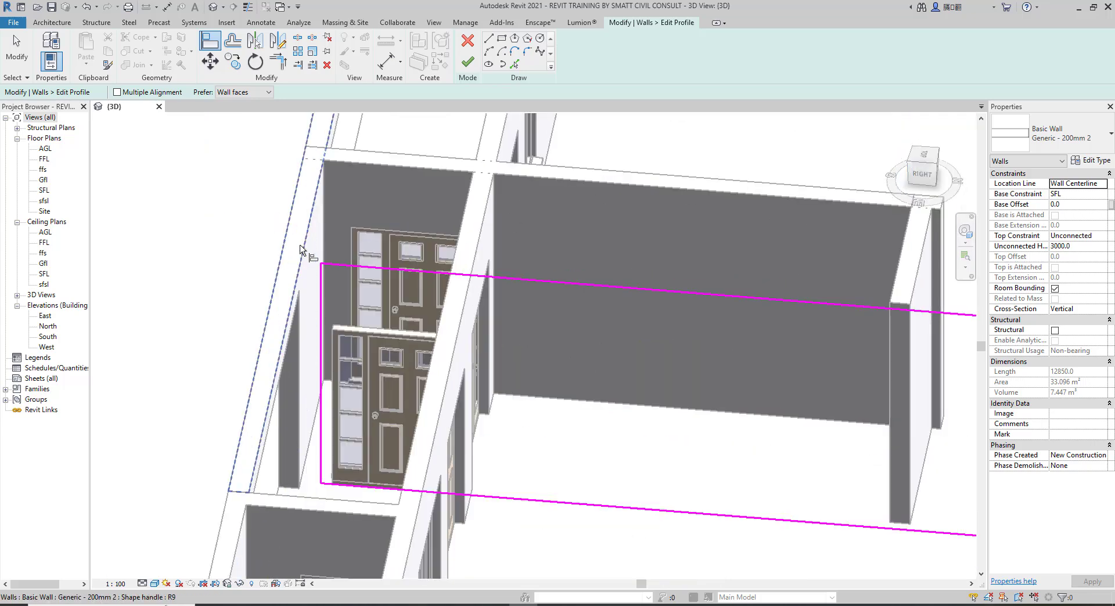
left_click(318, 270)
left_click(322, 290)
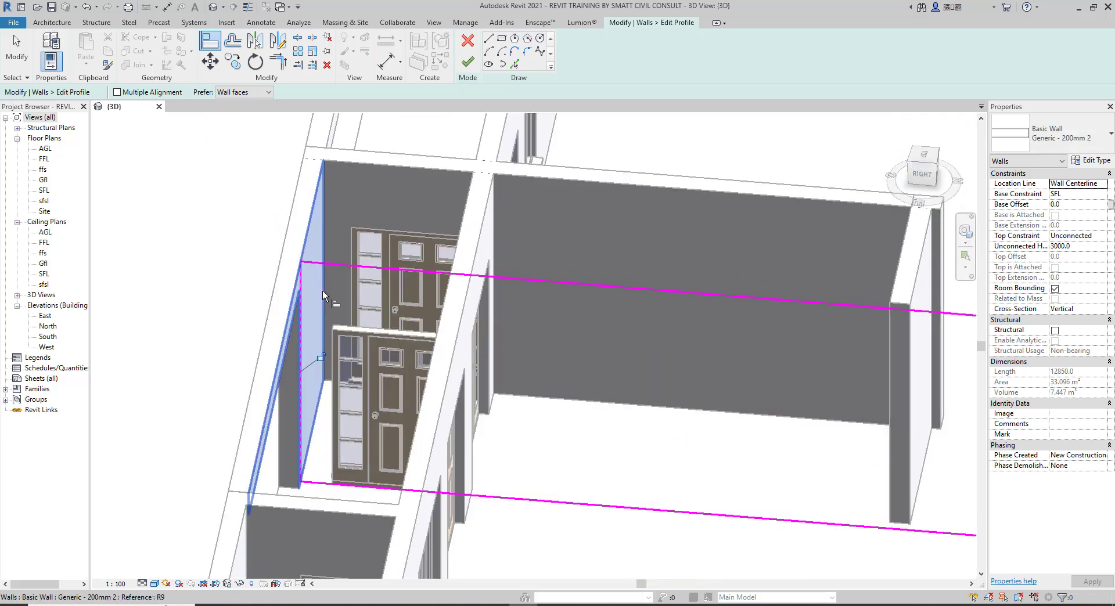
left_click(473, 63)
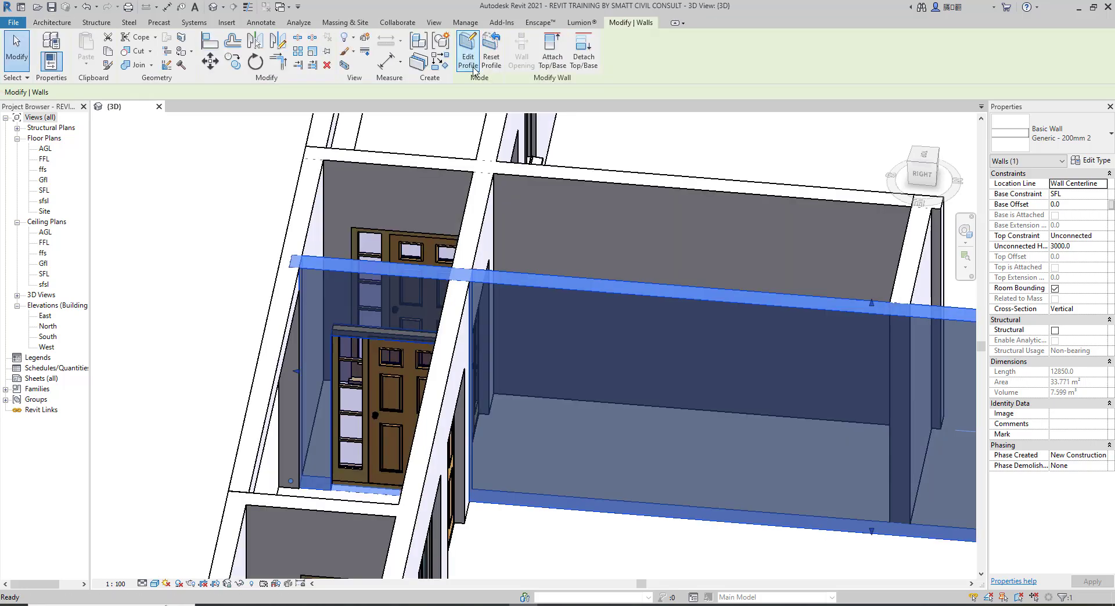
scroll(220, 236, "down", 3)
left_click(288, 227)
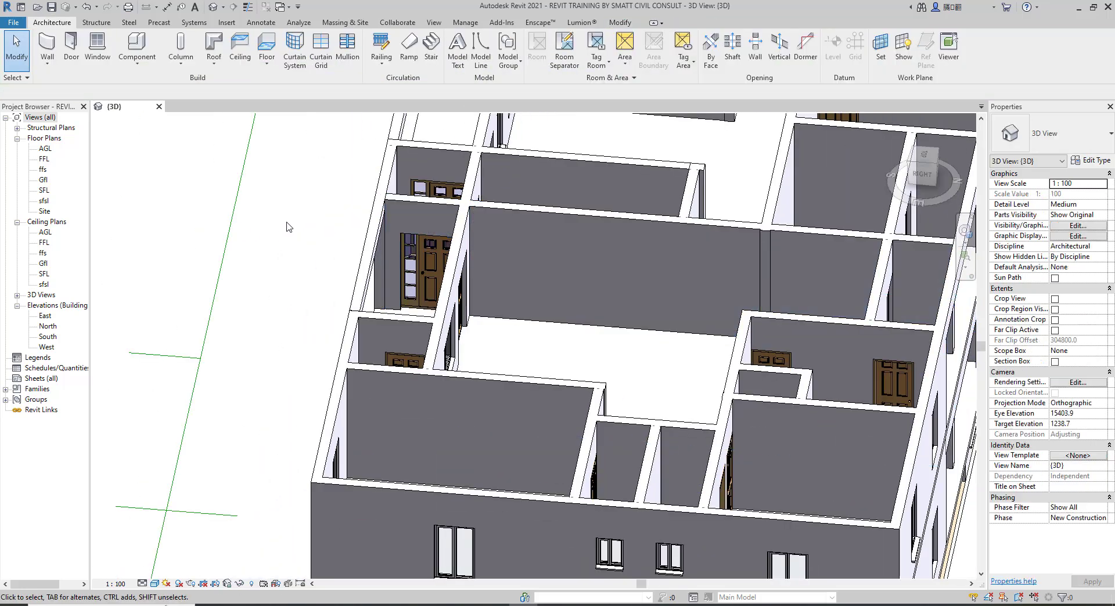
scroll(347, 239, "down", 3)
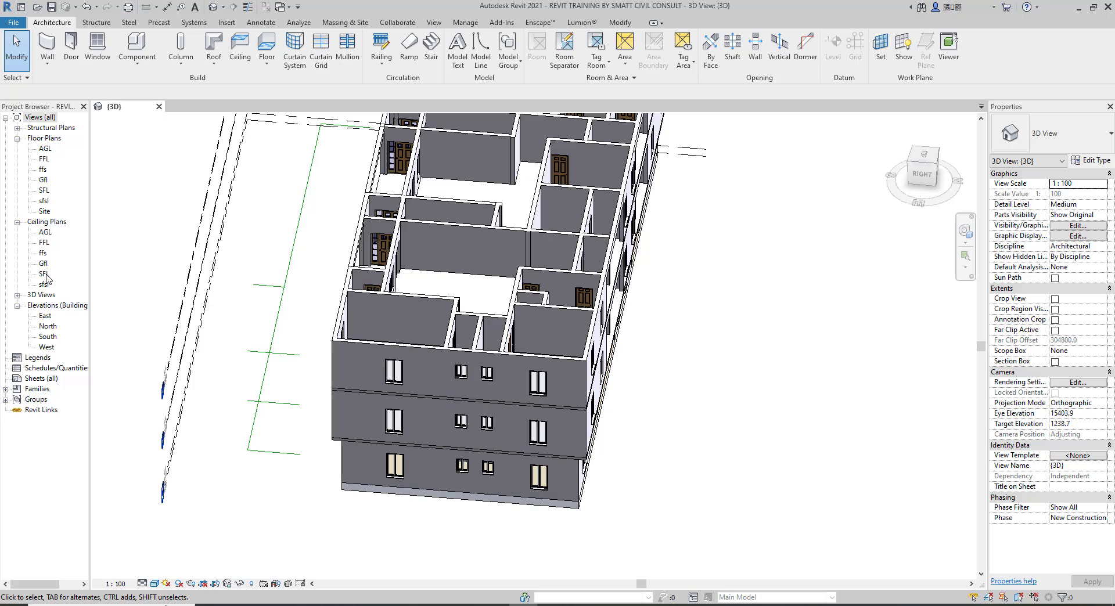
Open the SFL ceiling plan and delete the eleven stray grid lines standing apart from the building
double_click(44, 274)
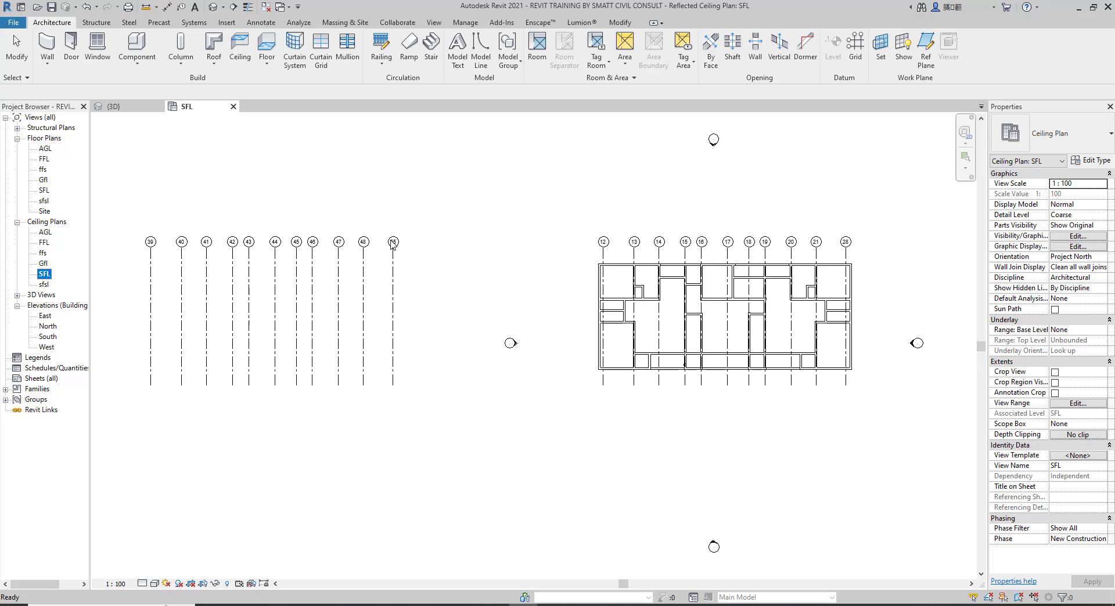
left_click(216, 403)
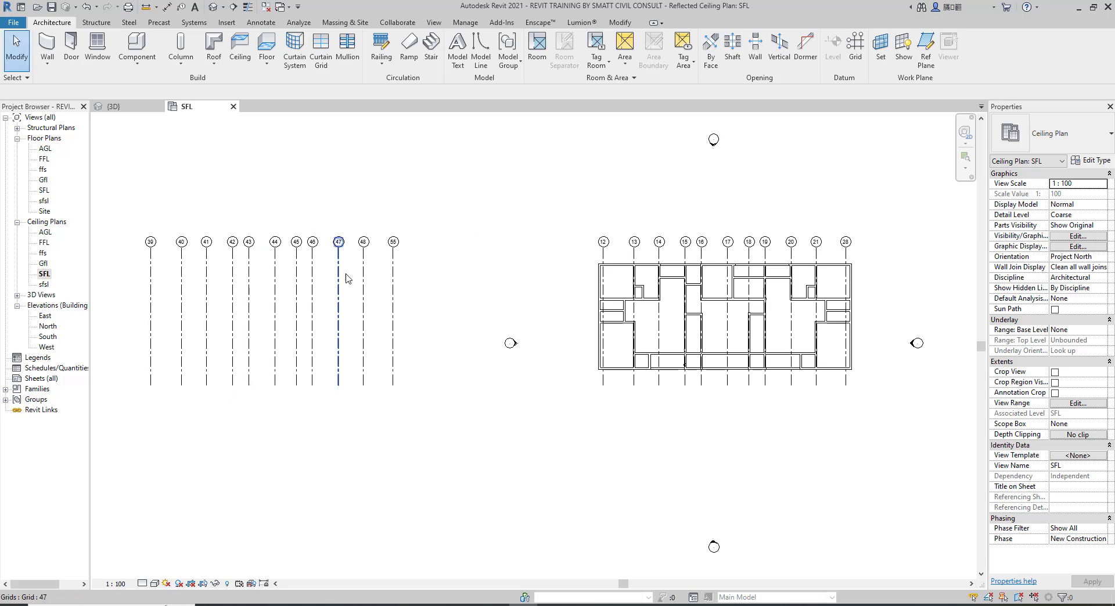
left_click_drag(425, 200, 144, 456)
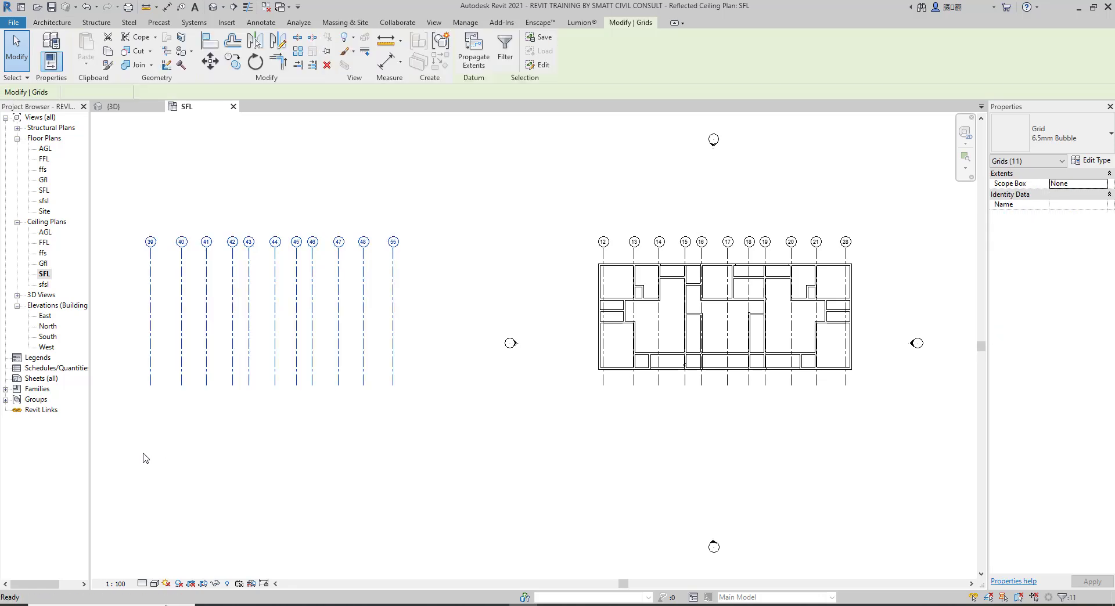
key("Delete")
Start a sketched Plain ceiling on SFL and draw a rectangle about 4400 mm wide over the balcony from grid 19 past grid 20
scroll(895, 323, "up", 3)
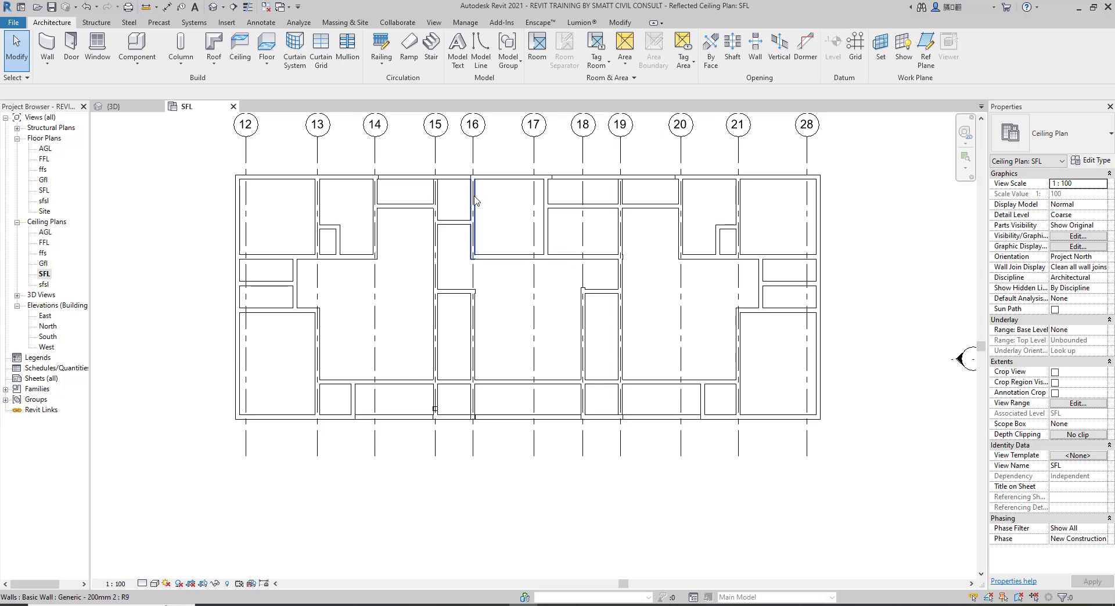
scroll(695, 169, "up", 1)
left_click(396, 133)
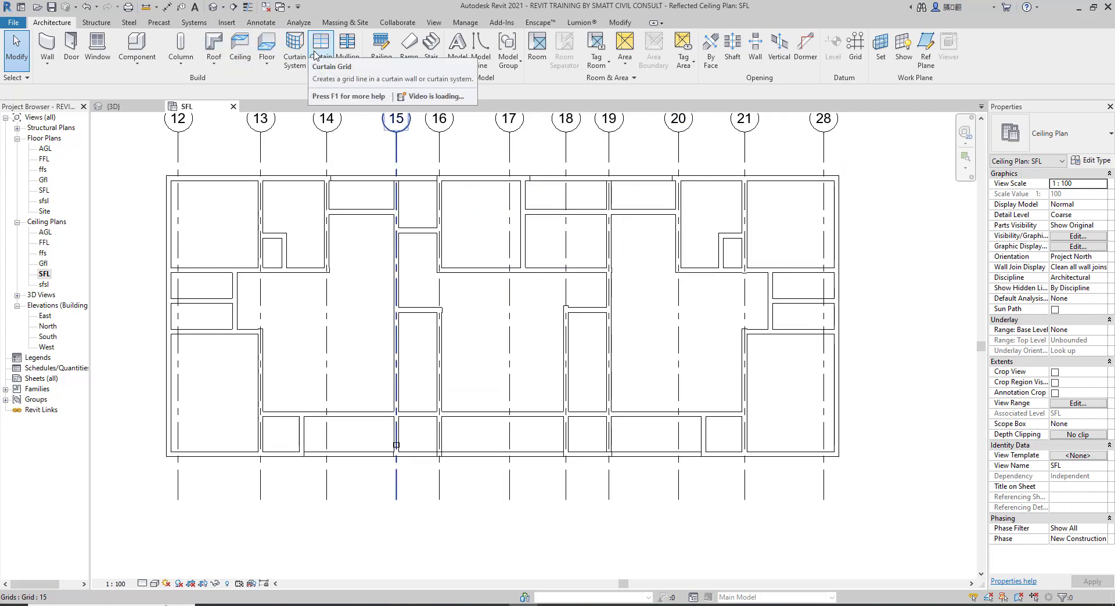
key("Escape")
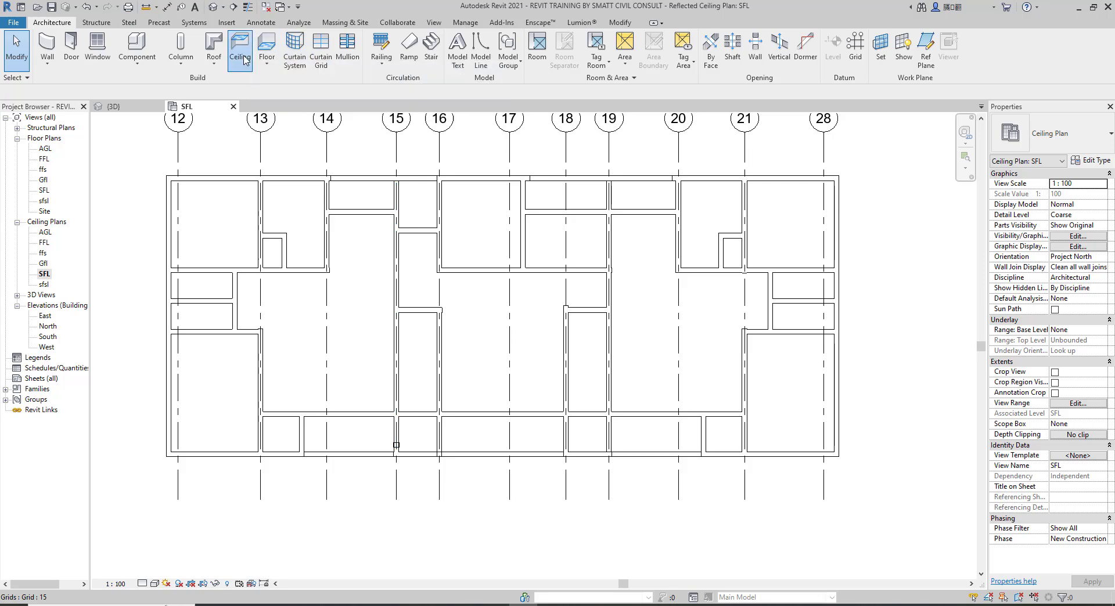
left_click(245, 59)
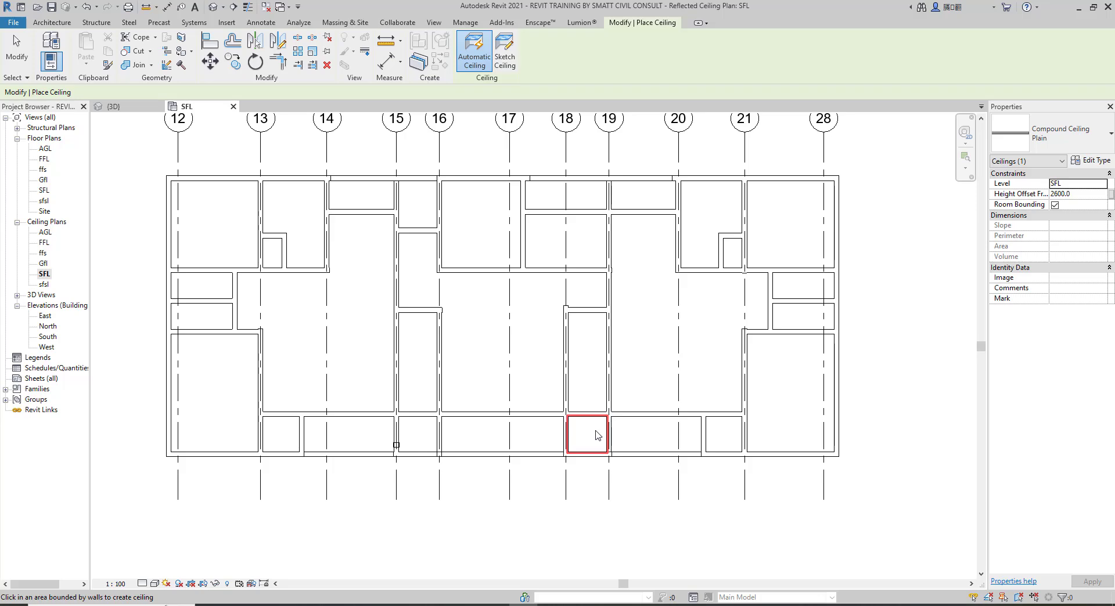
left_click(505, 61)
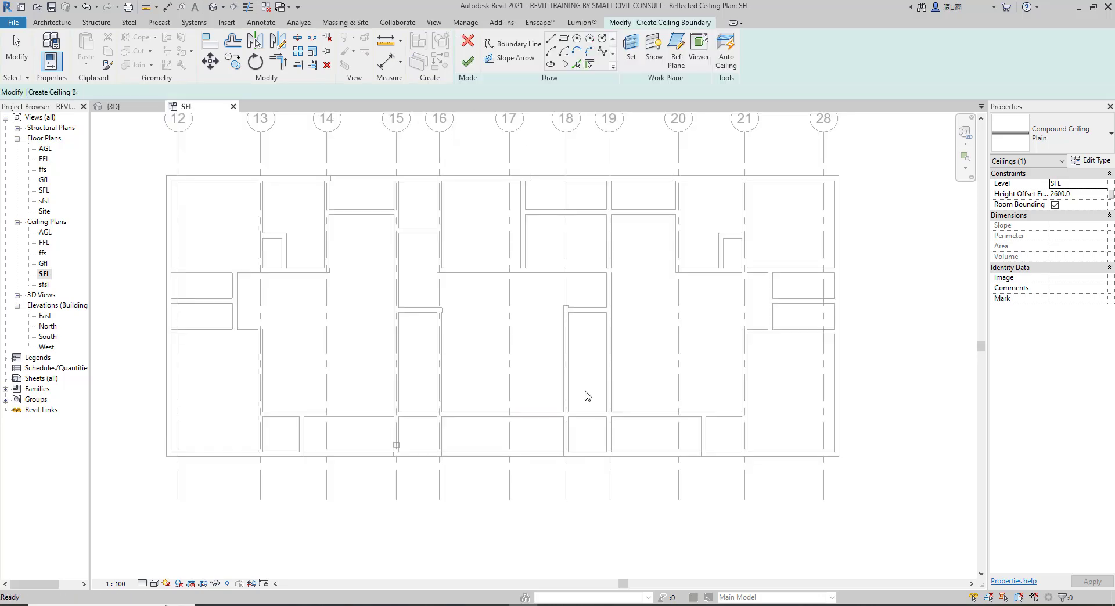
left_click(562, 44)
scroll(750, 482, "up", 3)
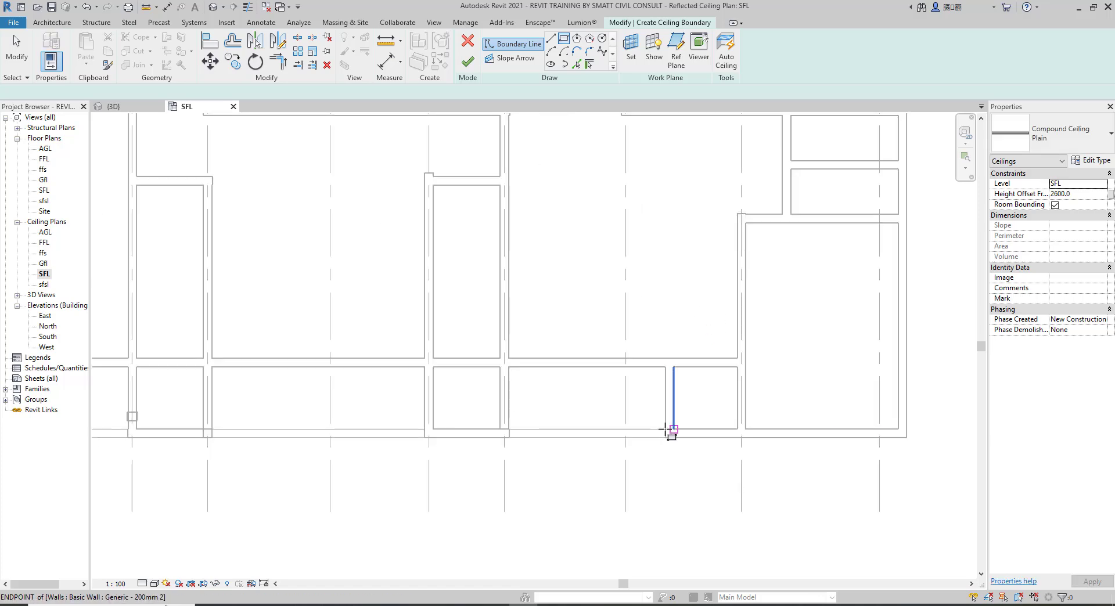
scroll(672, 430, "up", 2)
scroll(668, 443, "up", 2)
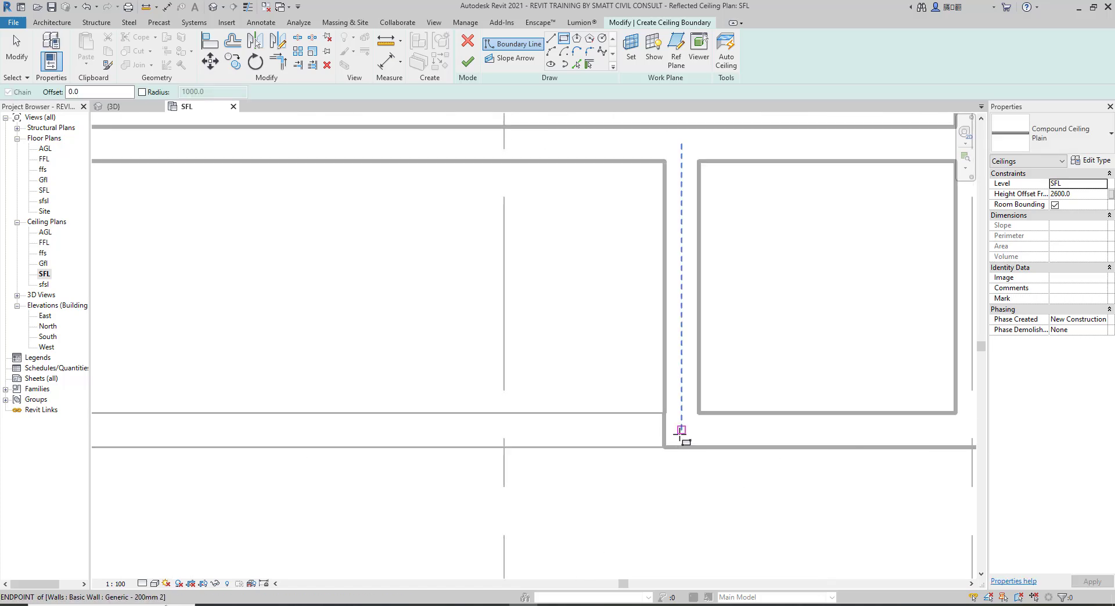
left_click(682, 431)
scroll(672, 429, "down", 3)
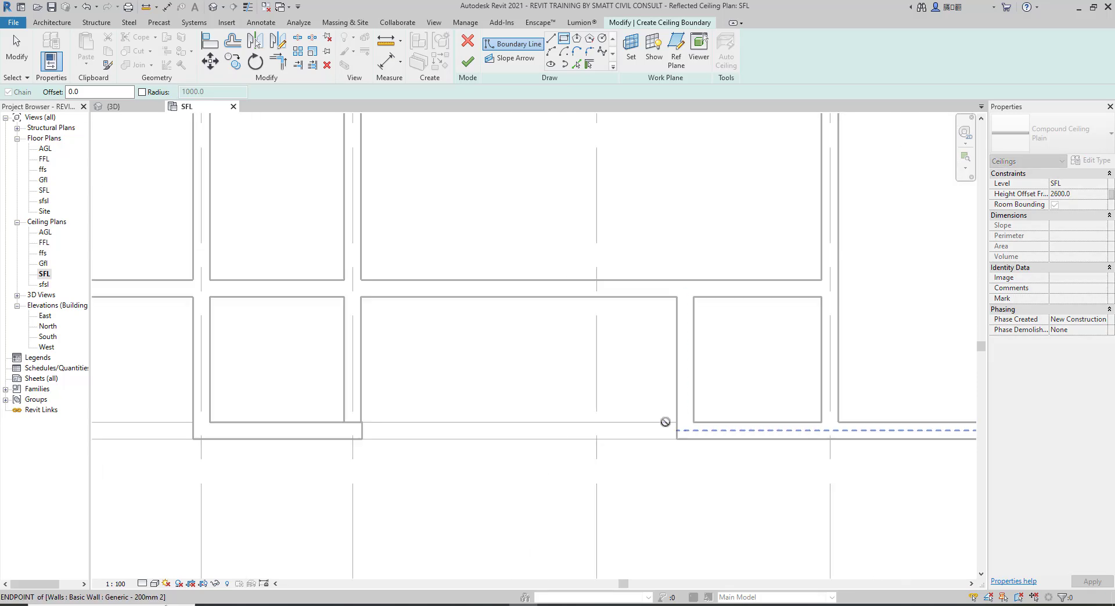
scroll(351, 288, "up", 2)
left_click(345, 280)
scroll(345, 280, "up", 2)
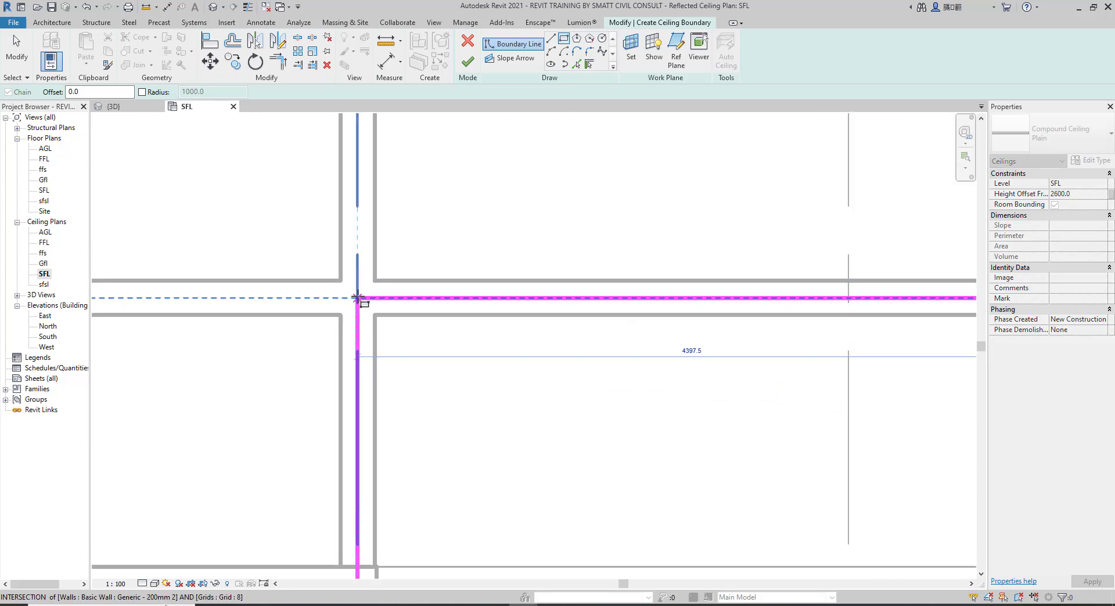
Draw a rectangular ceiling boundary of about 5890 by 1880 mm over the middle balcony between grids 16 and 18
scroll(812, 340, "down", 5)
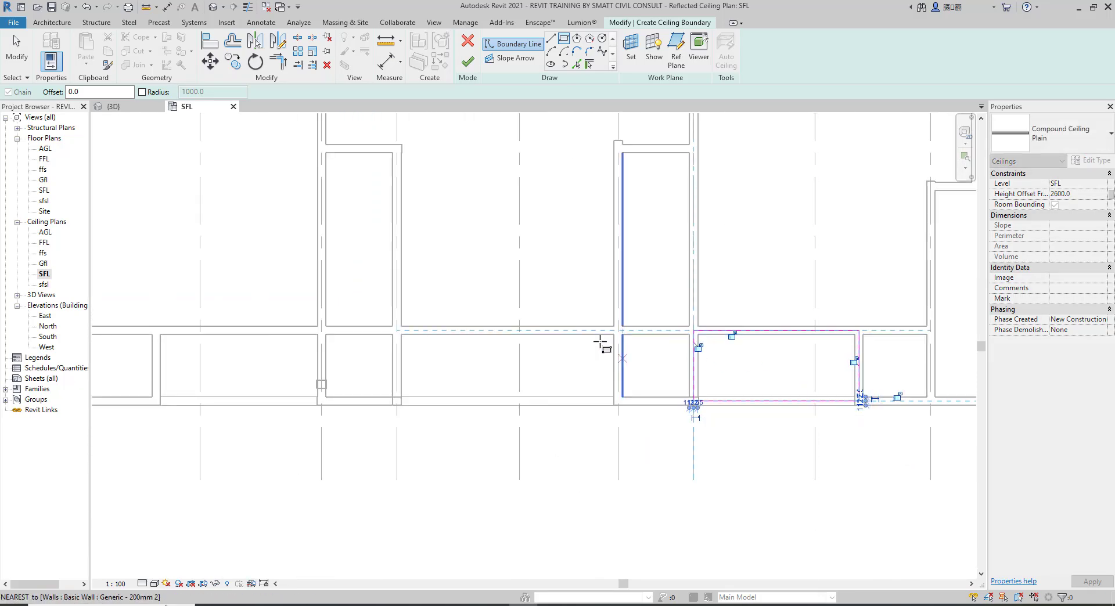
scroll(642, 343, "up", 3)
scroll(598, 332, "up", 3)
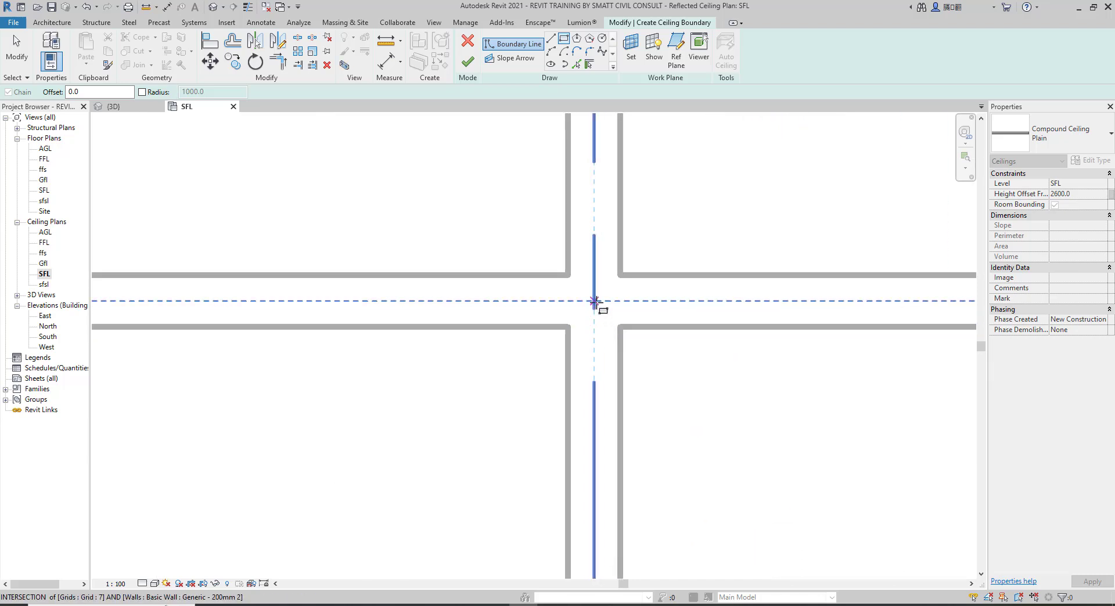
left_click(595, 303)
scroll(671, 307, "down", 3)
scroll(668, 309, "down", 3)
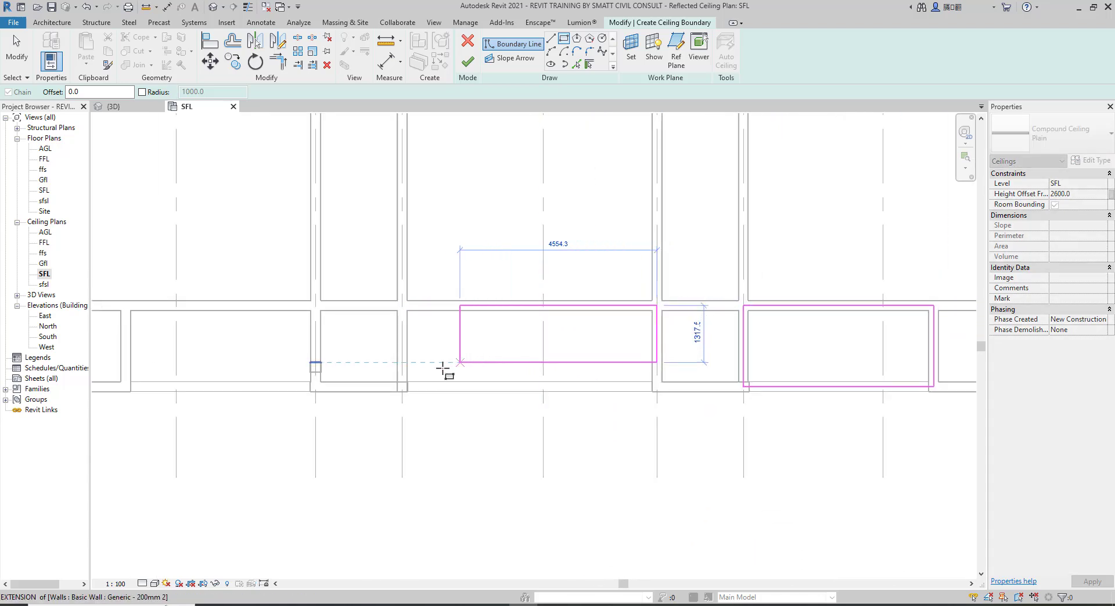
scroll(413, 391, "up", 3)
scroll(413, 388, "up", 3)
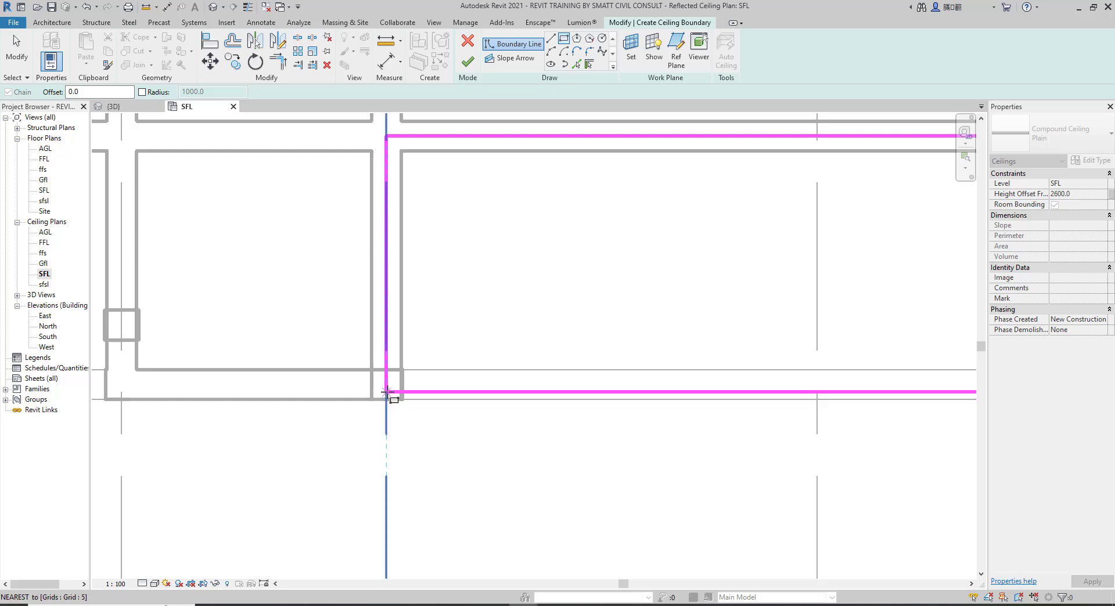
scroll(387, 383, "down", 2)
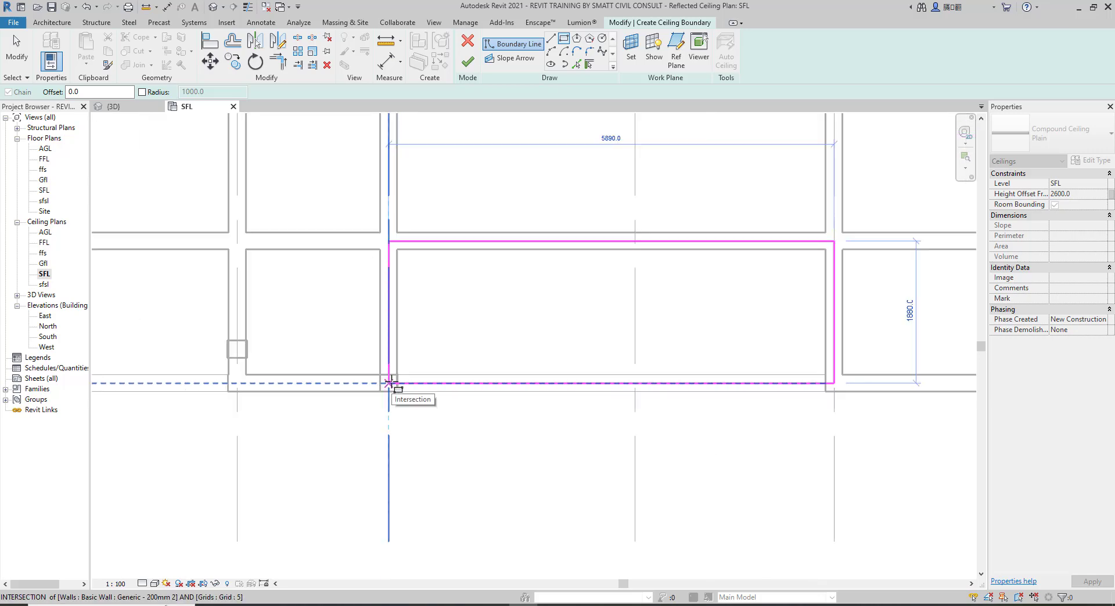
left_click(391, 383)
Draw a rectangular boundary about 4400 mm wide over the balcony between grids 13 and 15, ending at grid 15, and finish the ceiling sketch
scroll(588, 403, "down", 3)
middle_click_drag(255, 337, 343, 353)
scroll(343, 353, "down", 1)
scroll(341, 354, "up", 3)
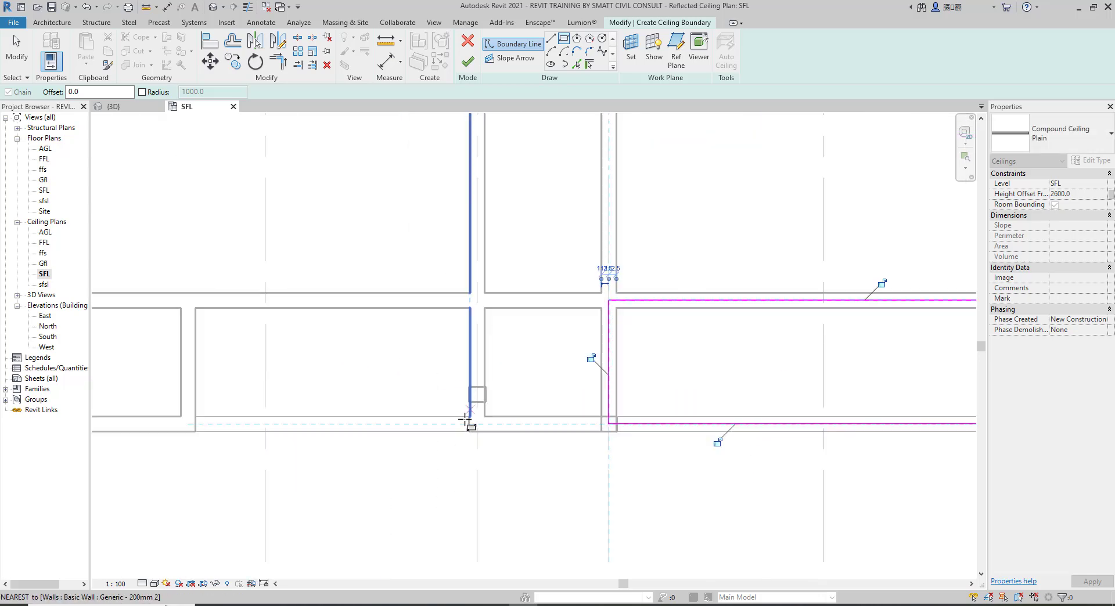
scroll(472, 423, "up", 3)
scroll(479, 409, "down", 3)
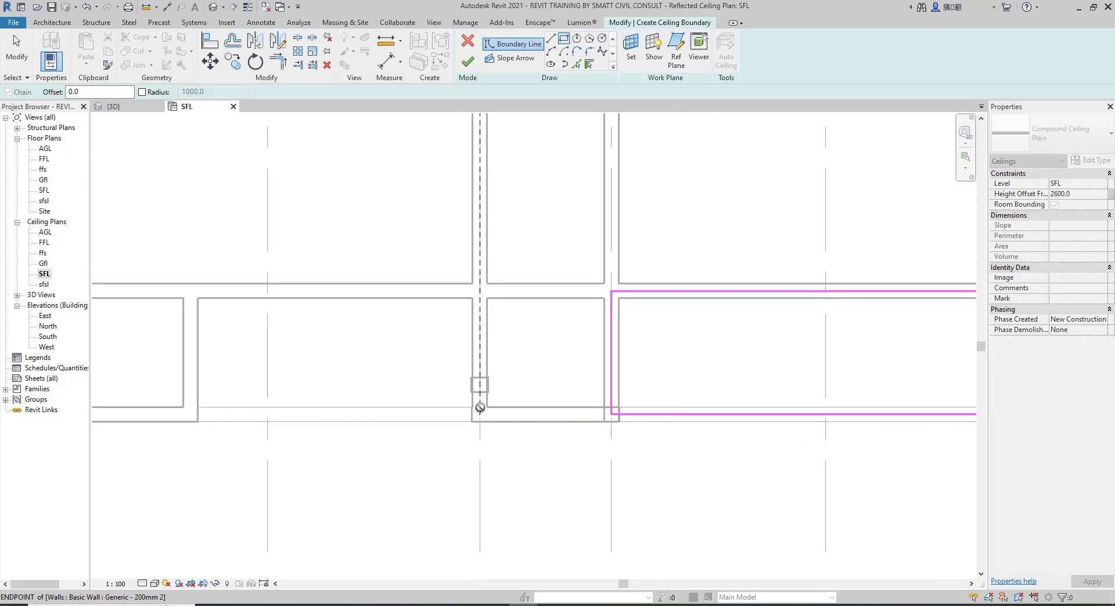
left_click(480, 407)
scroll(191, 299, "up", 2)
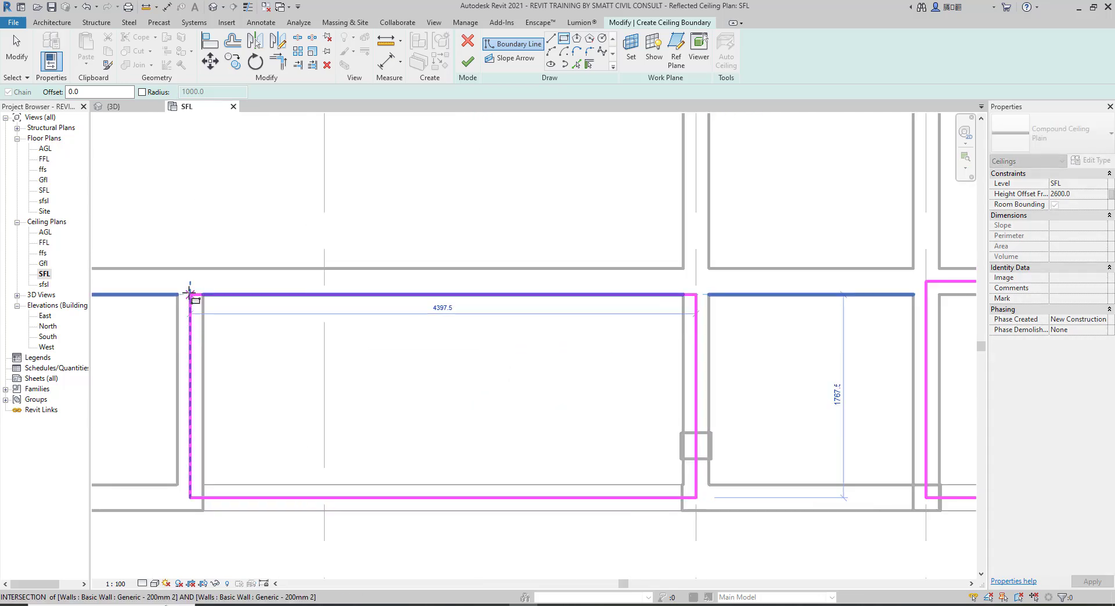
left_click(191, 294)
scroll(411, 324, "down", 2)
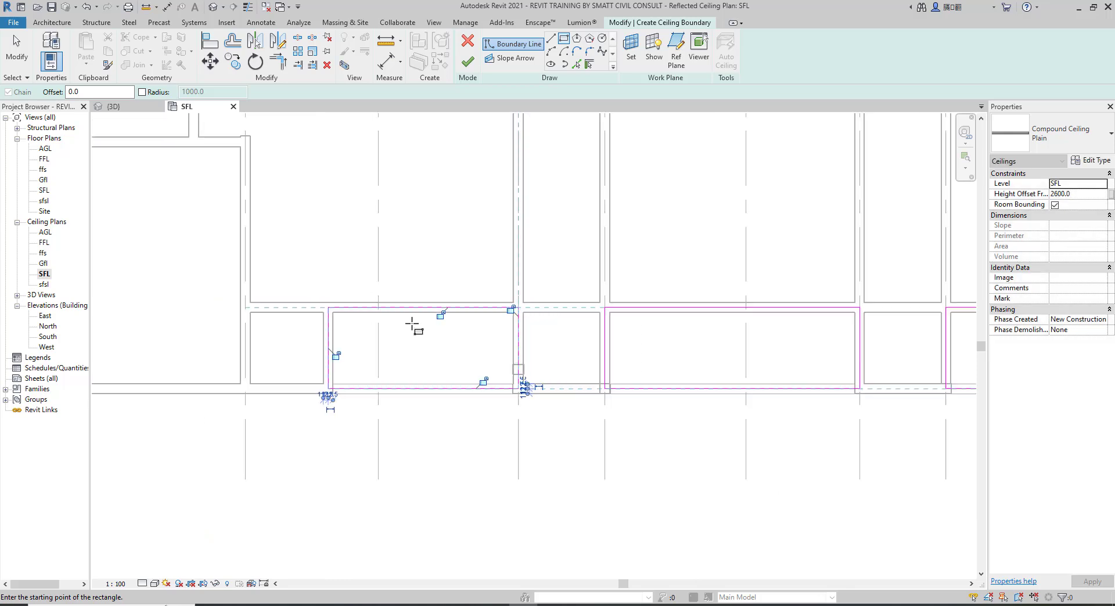
scroll(411, 325, "down", 4)
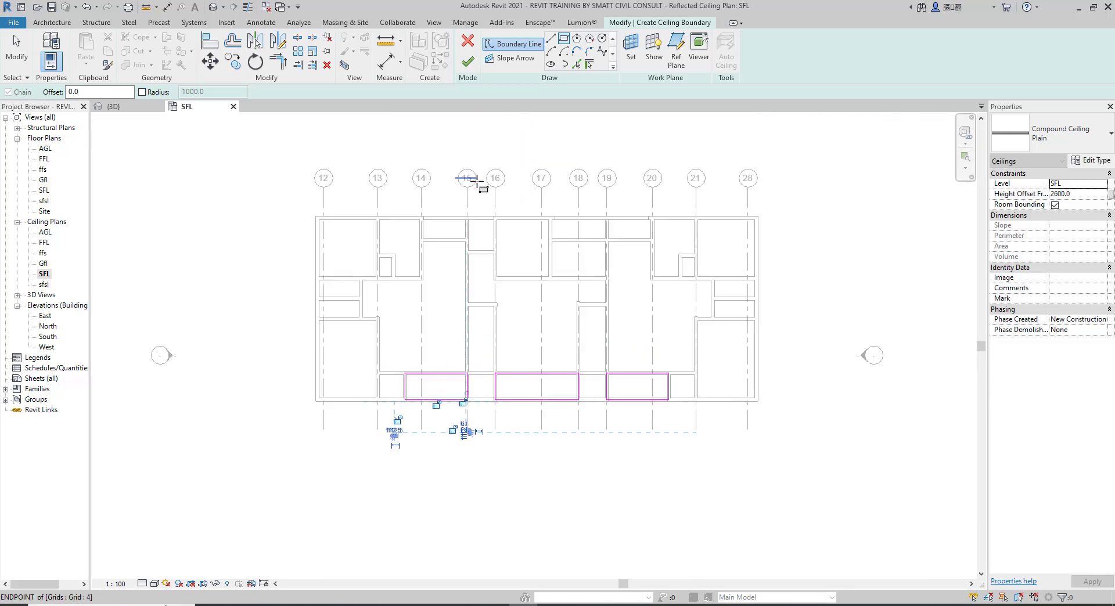
scroll(476, 181, "up", 3)
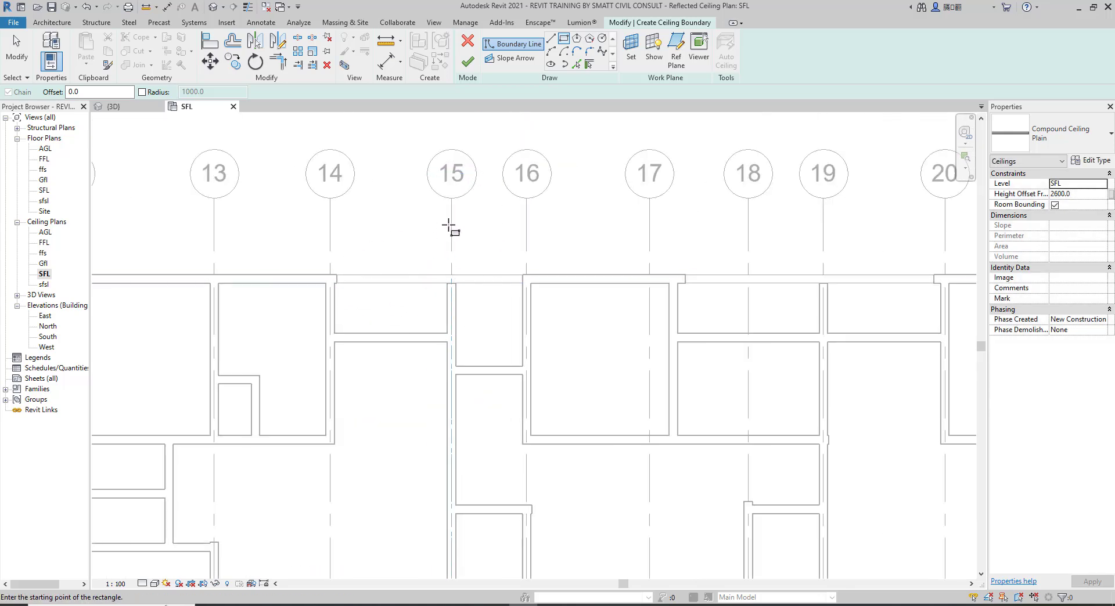
scroll(450, 227, "down", 3)
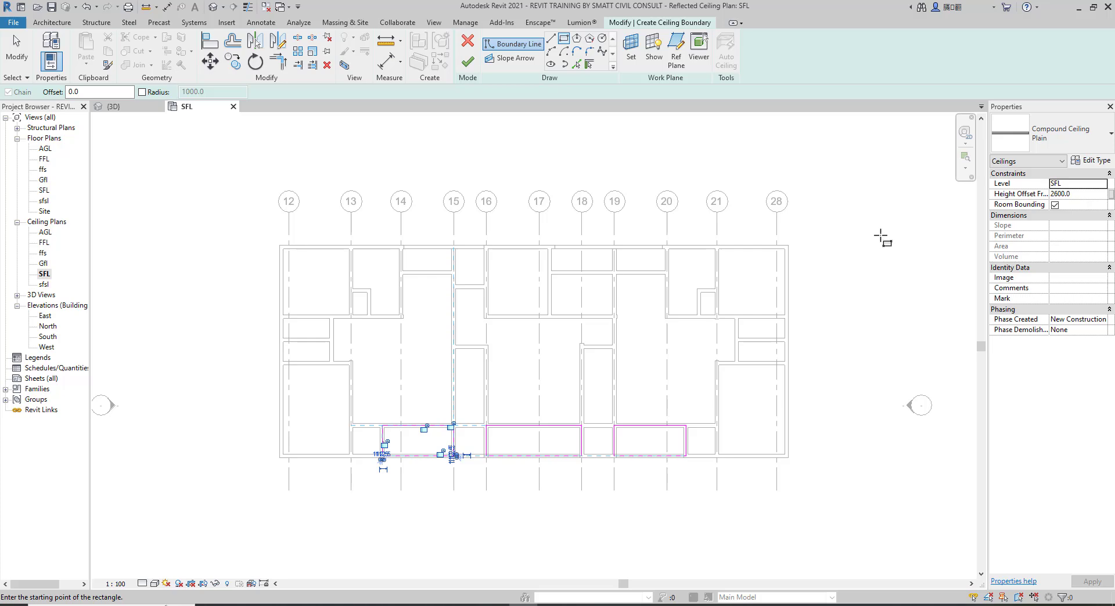
left_click(468, 61)
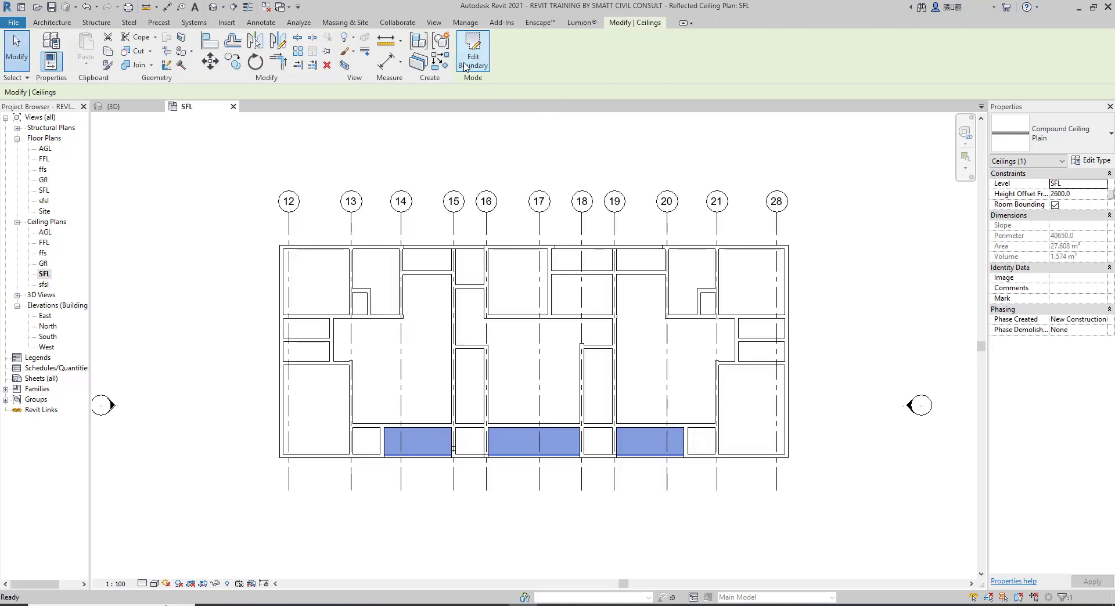
Open the 3D view and examine the balcony ceilings from below and above
left_click(213, 8)
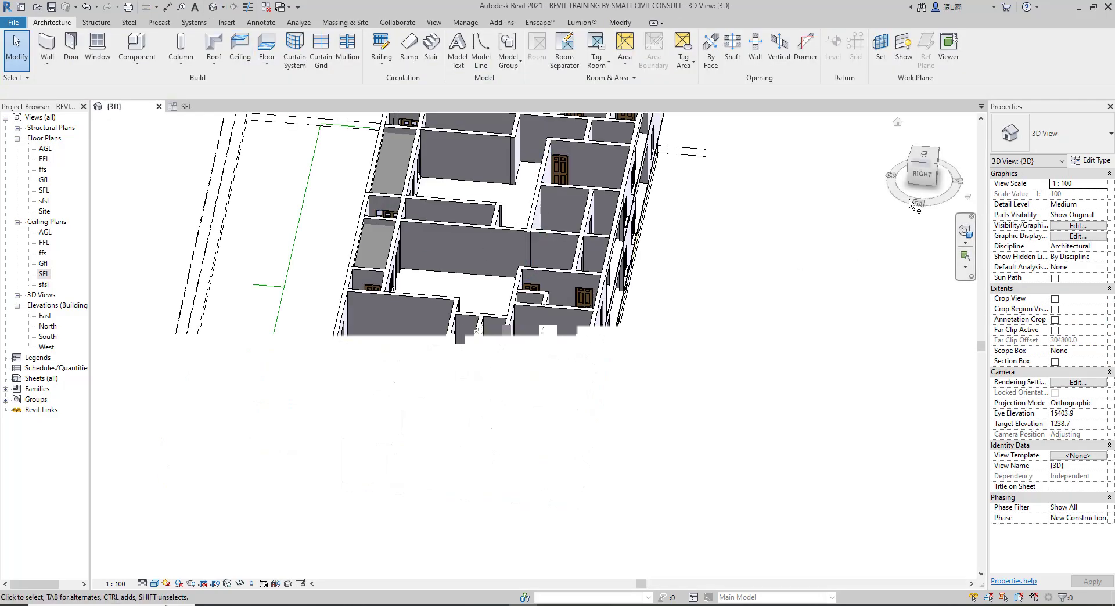
mouse_move(920, 168)
left_mouse_down()
mouse_move(158, 167)
mouse_move(290, 160)
mouse_move(259, 164)
mouse_move(273, 165)
mouse_move(281, 530)
left_mouse_up()
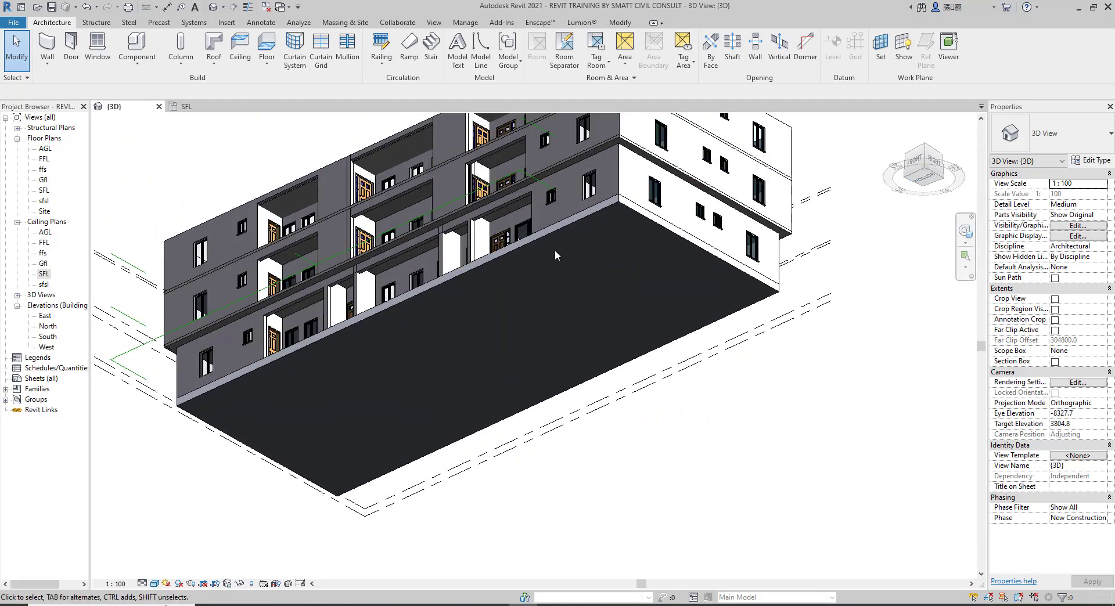
scroll(555, 250, "up", 5)
scroll(500, 182, "up", 2)
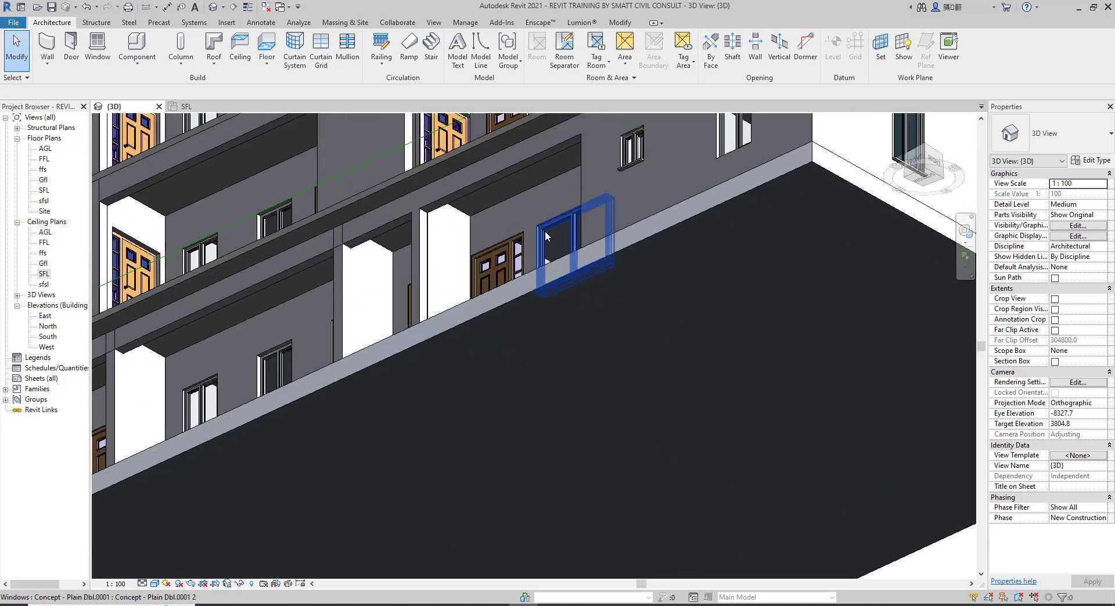
scroll(540, 246, "up", 1)
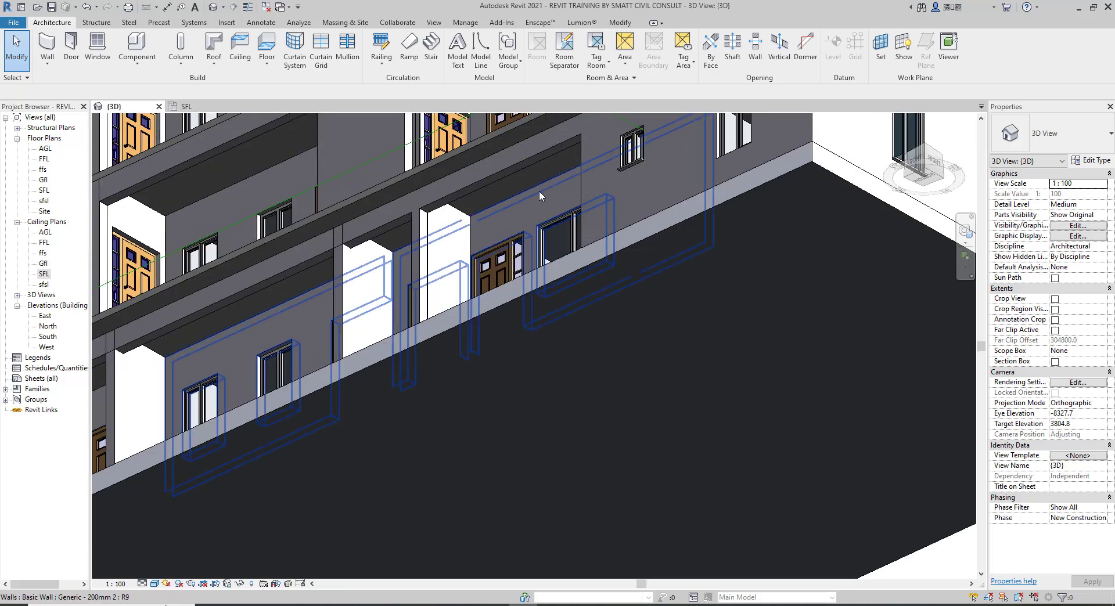
scroll(561, 331, "down", 5)
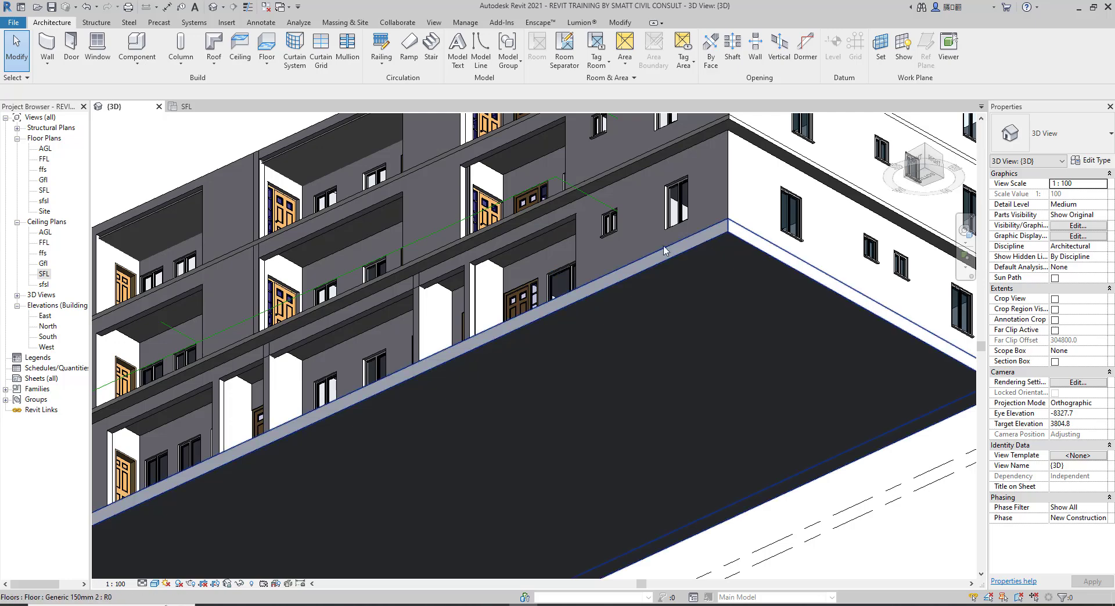
scroll(860, 197, "down", 2)
left_click_drag(914, 167, 933, 320)
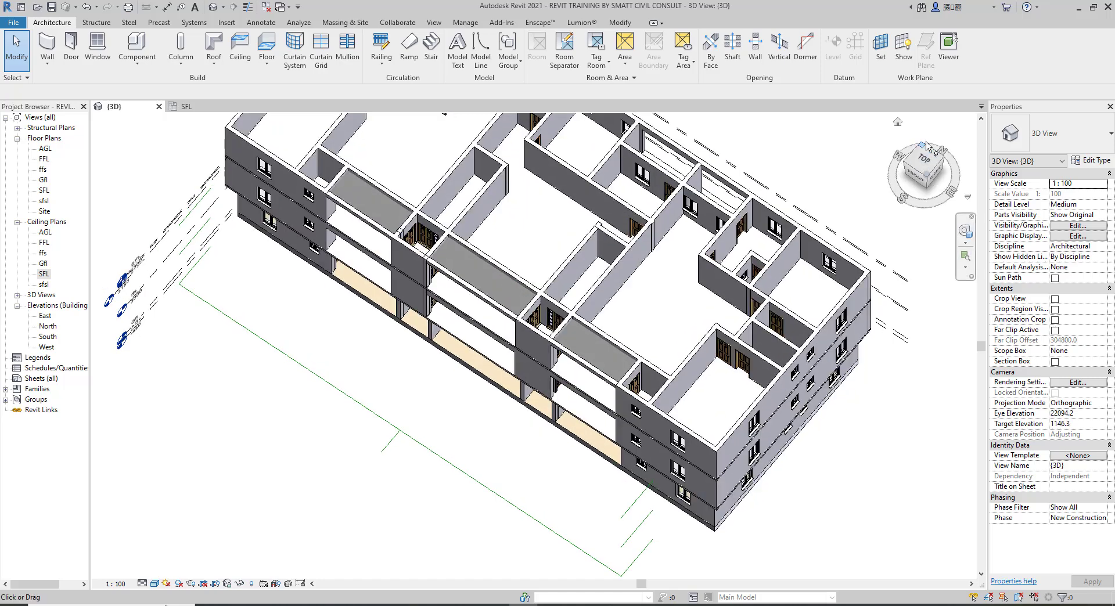
scroll(372, 212, "up", 4)
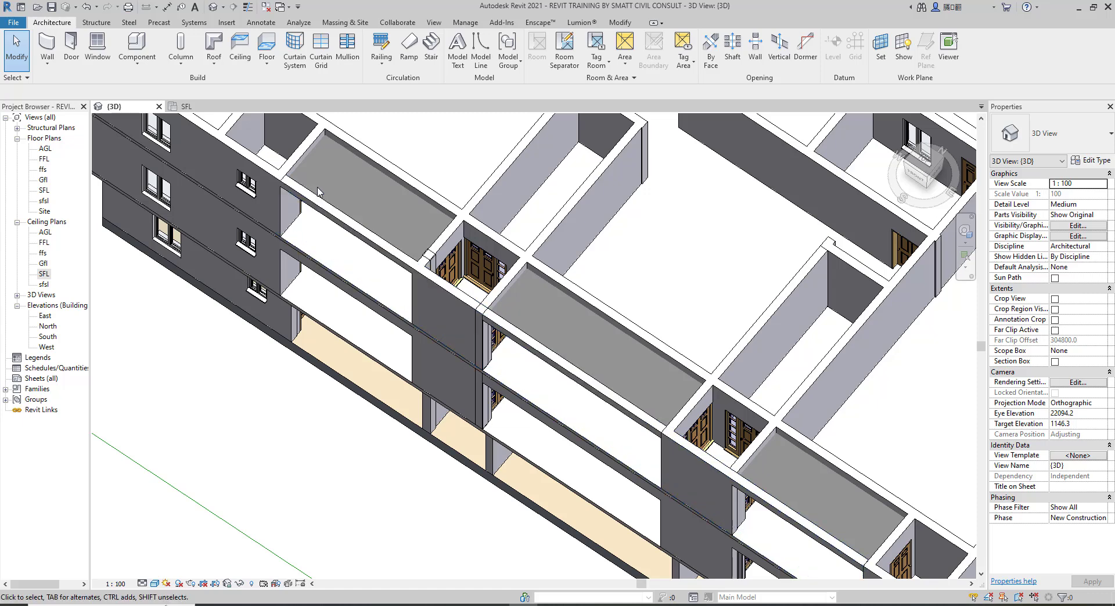
scroll(389, 231, "down", 5)
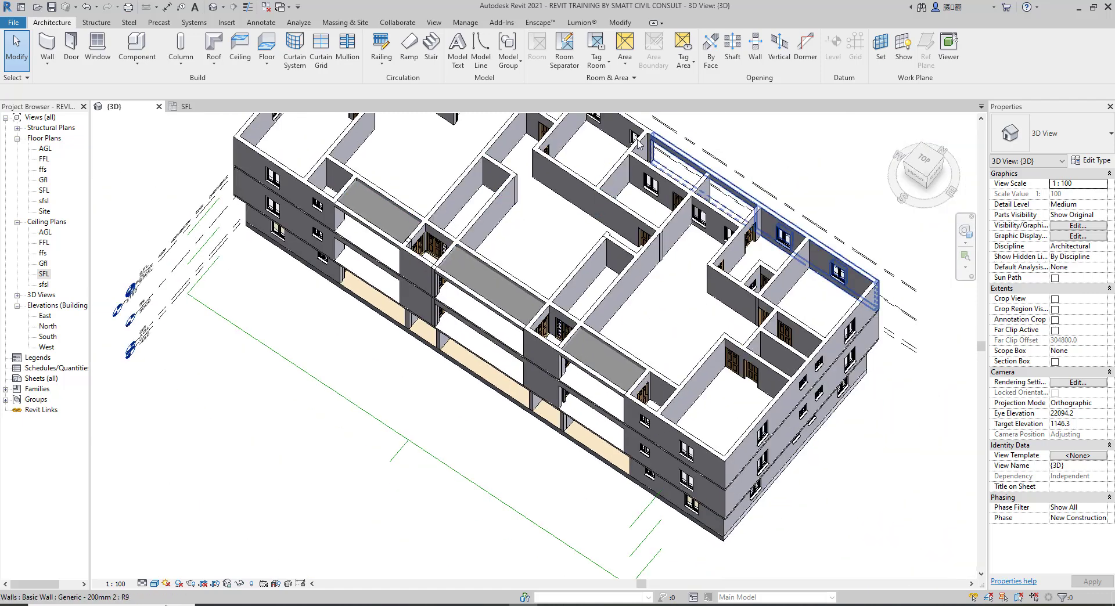
scroll(755, 157, "down", 2)
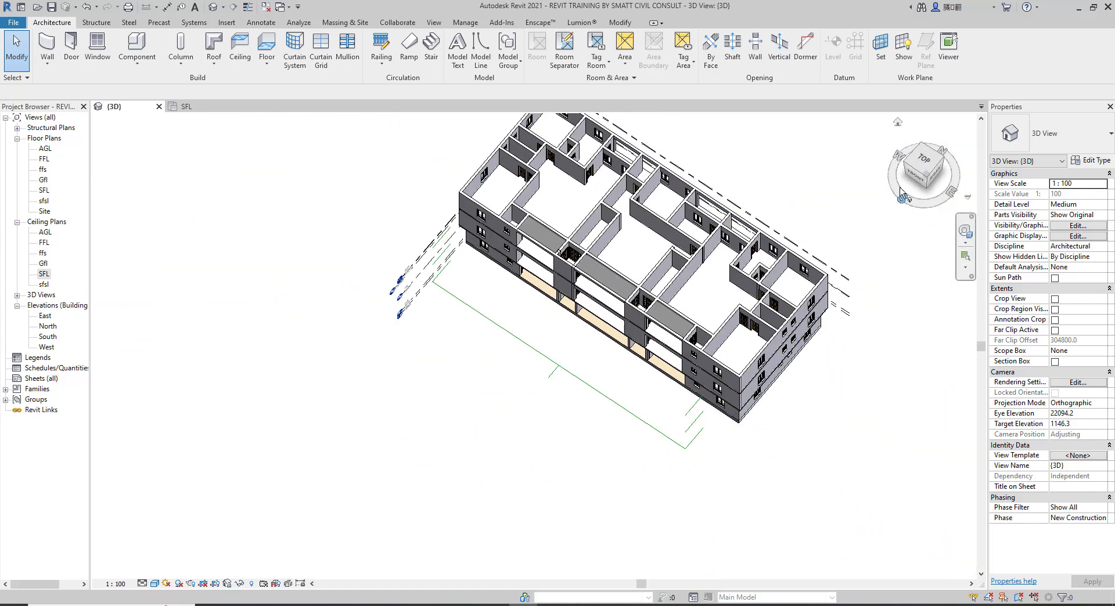
left_click(916, 170)
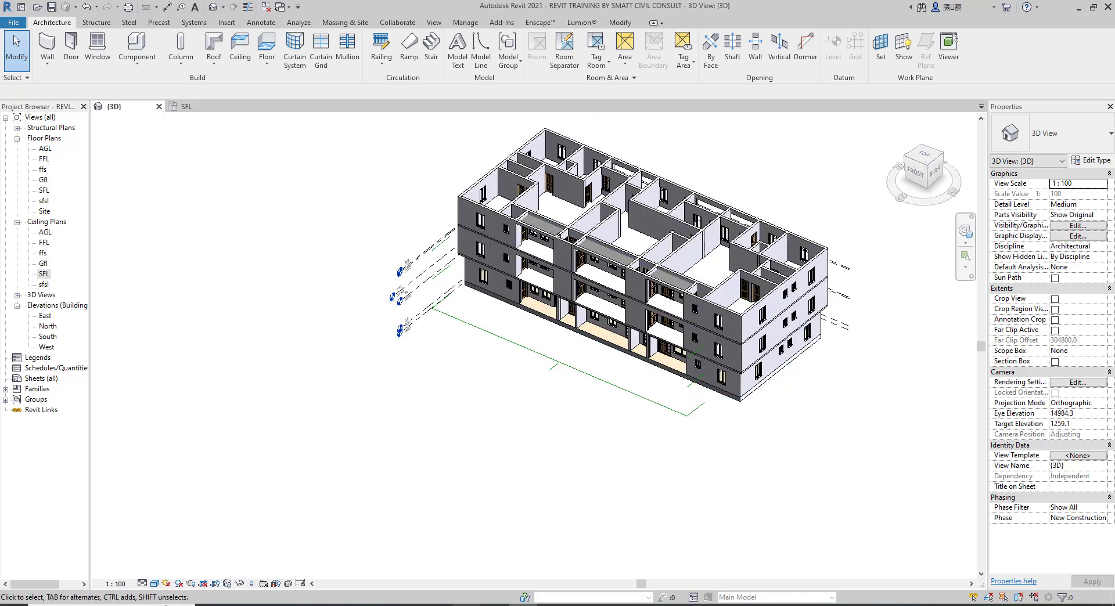
Switch to the 5.jpg render in Photos and examine the cornice band under the roof edge
mouse_move(465, 601)
left_click(493, 562)
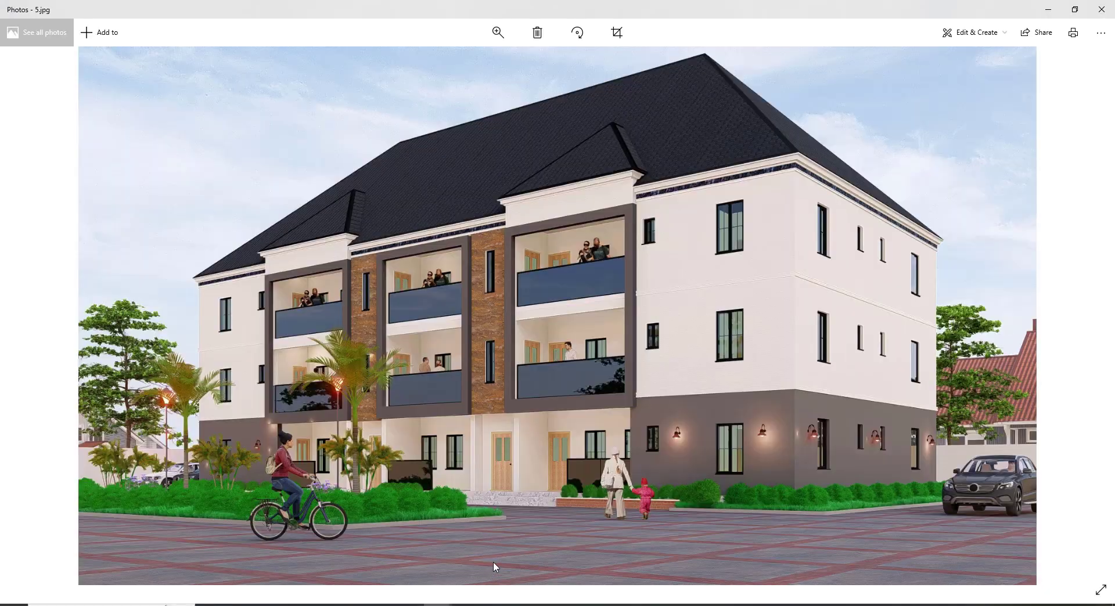
scroll(834, 143, "up", 6)
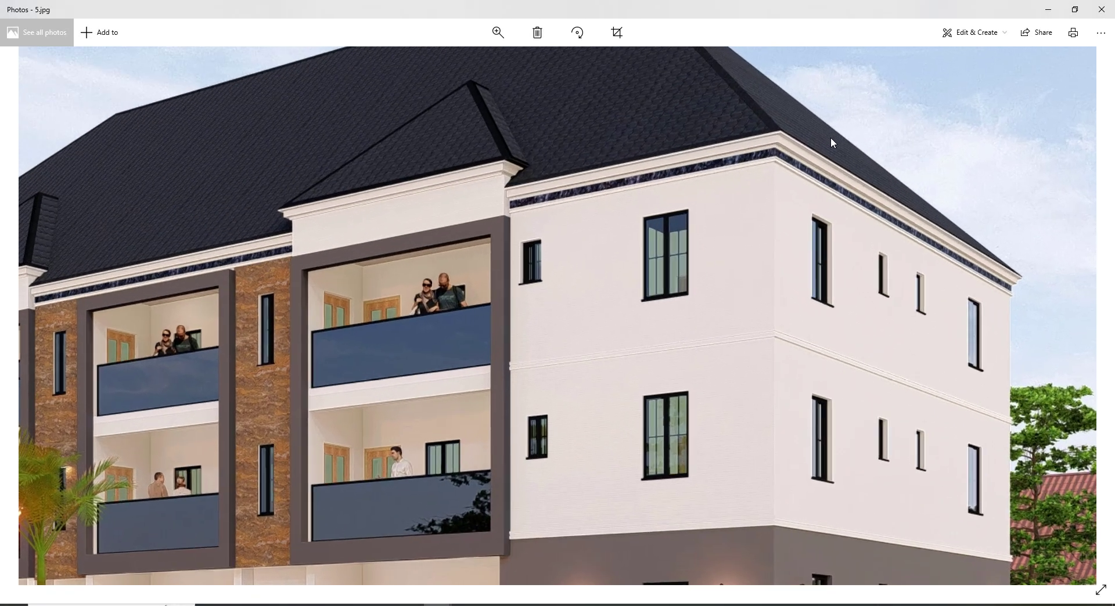
scroll(758, 117, "up", 2)
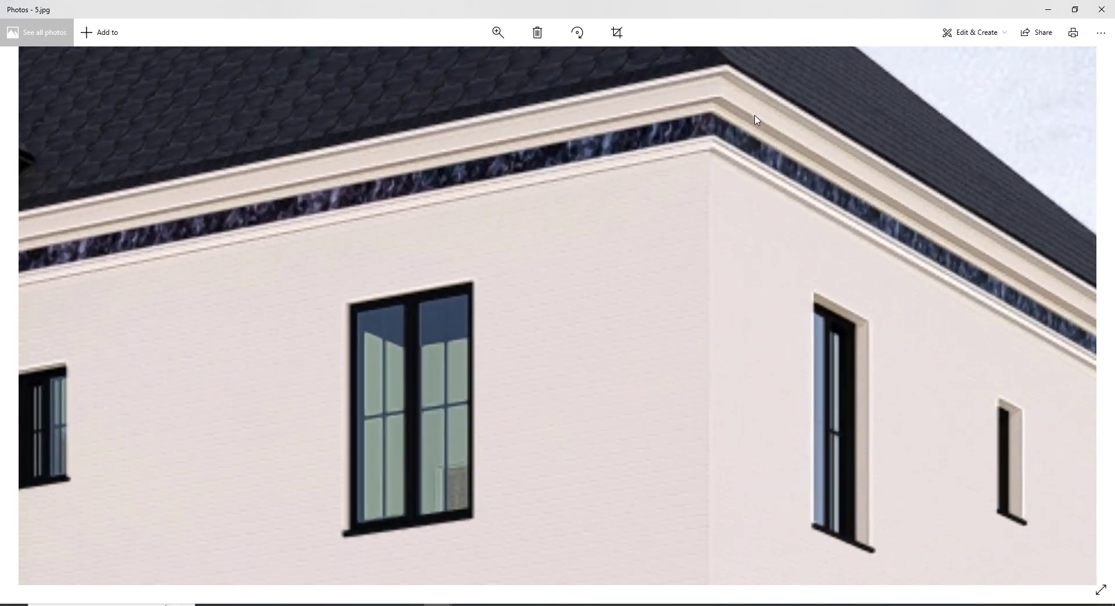
scroll(732, 147, "down", 8)
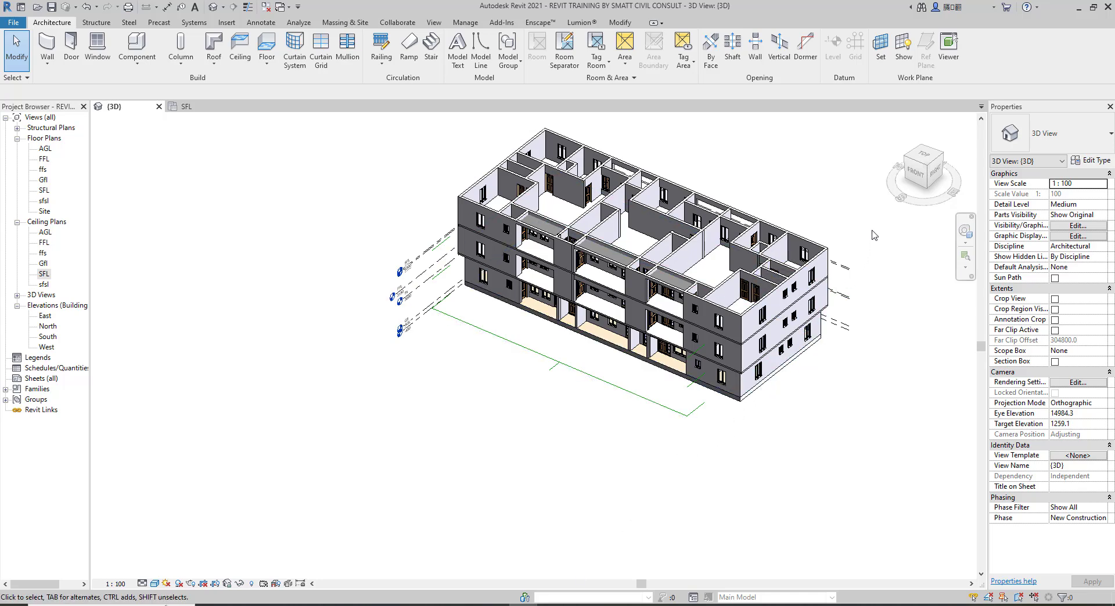
Return to the Revit model, orbit the 3D view to a low side angle, and open the South elevation
left_click_drag(910, 176, 908, 165)
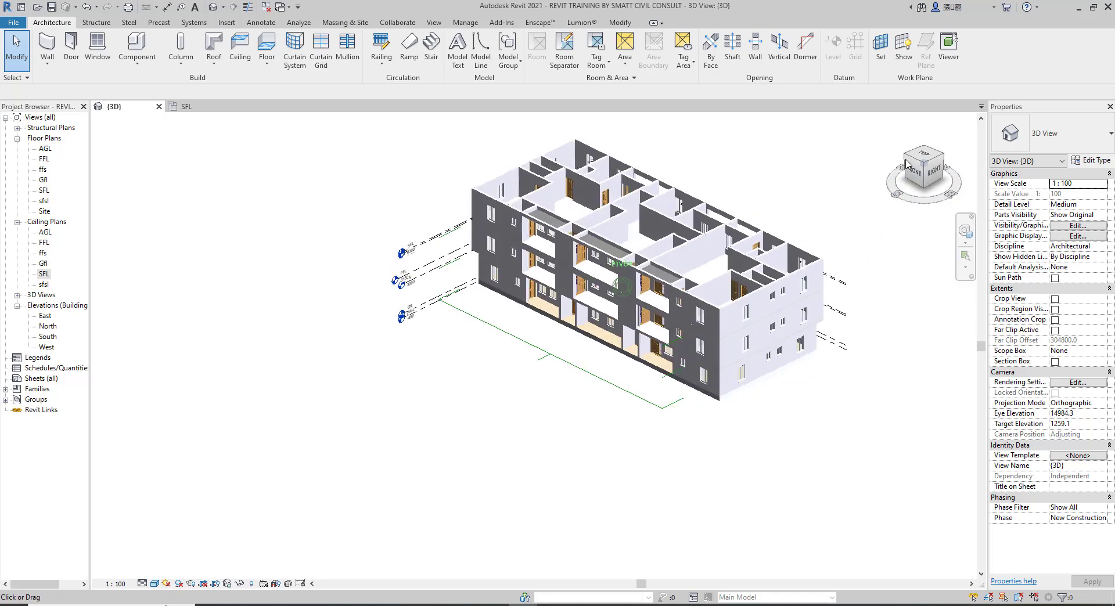
left_click(907, 165)
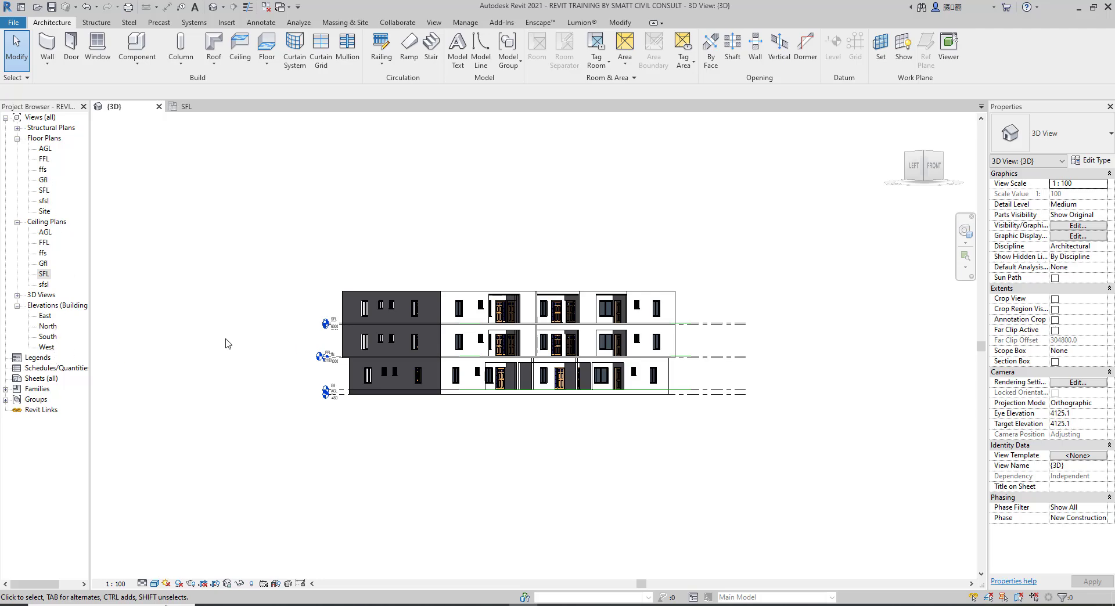
double_click(48, 337)
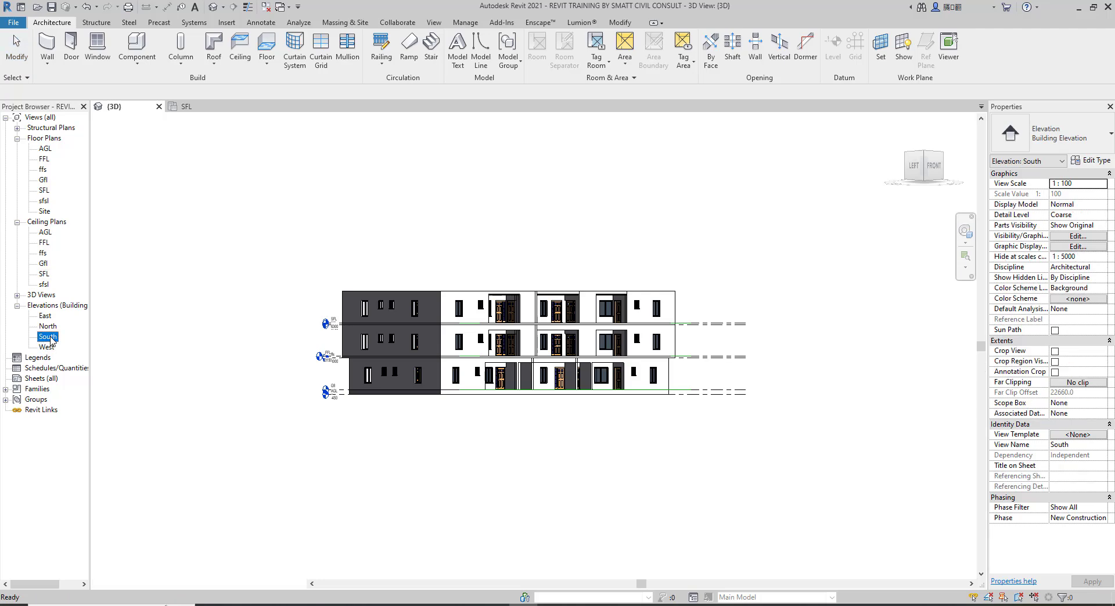
scroll(483, 336, "down", 3)
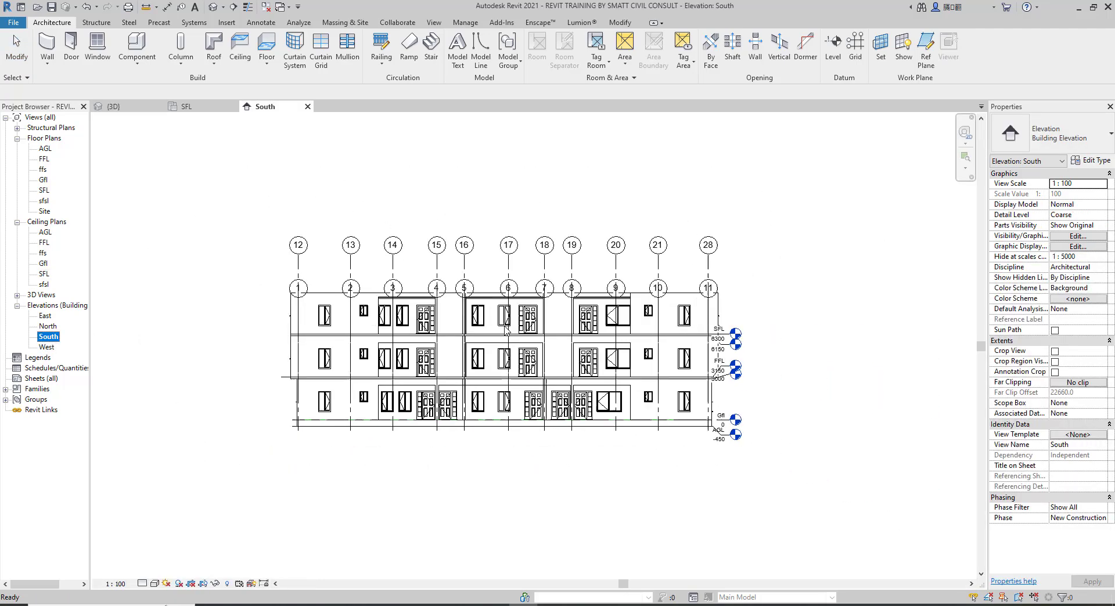
scroll(721, 331, "up", 6)
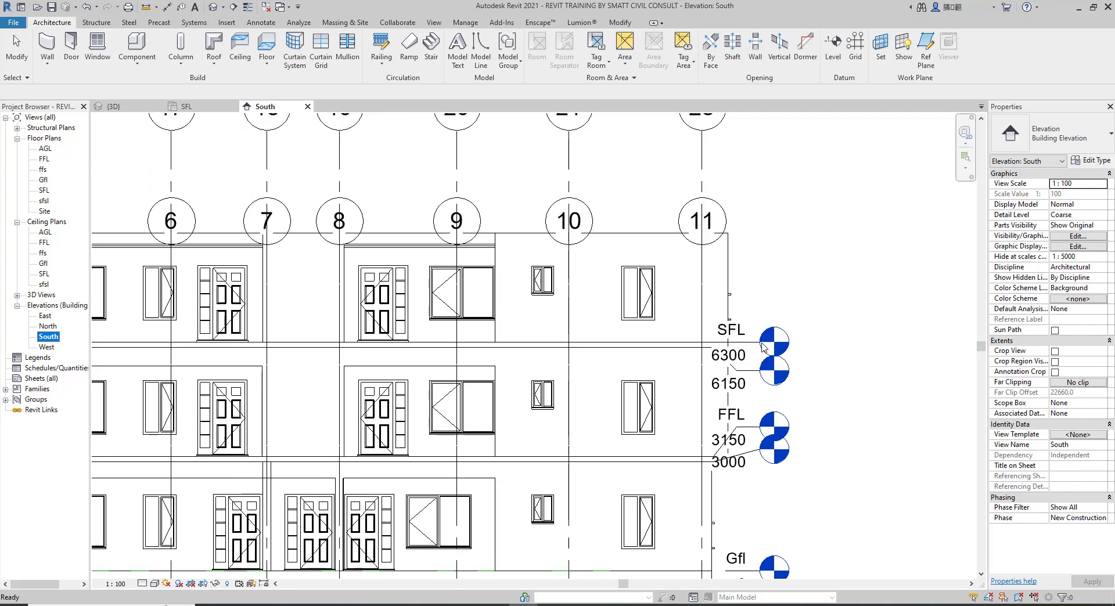
Create a level similar to SFL along the top of the upper-floor walls, at elevation 9300, spanning the whole building
left_click(741, 344)
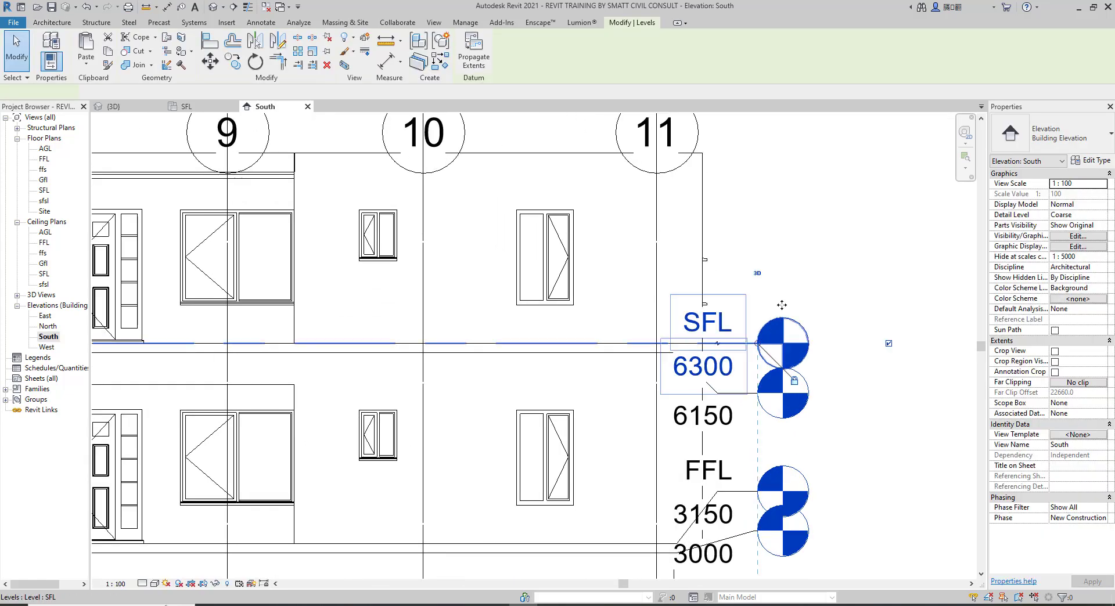
right_click(811, 120)
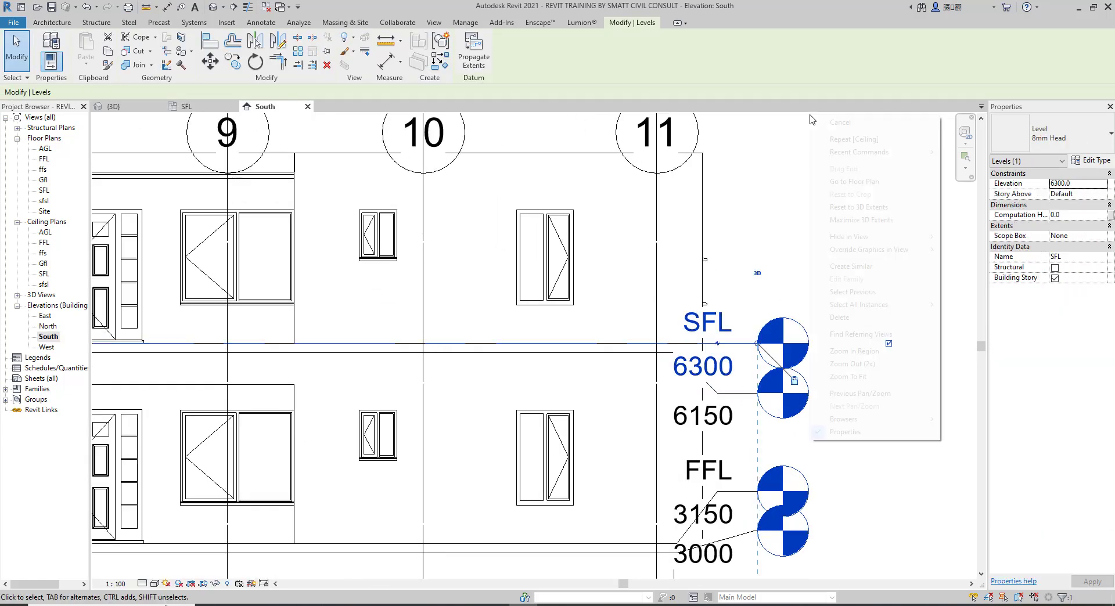
left_click(860, 266)
scroll(887, 273, "down", 3)
scroll(192, 241, "down", 3)
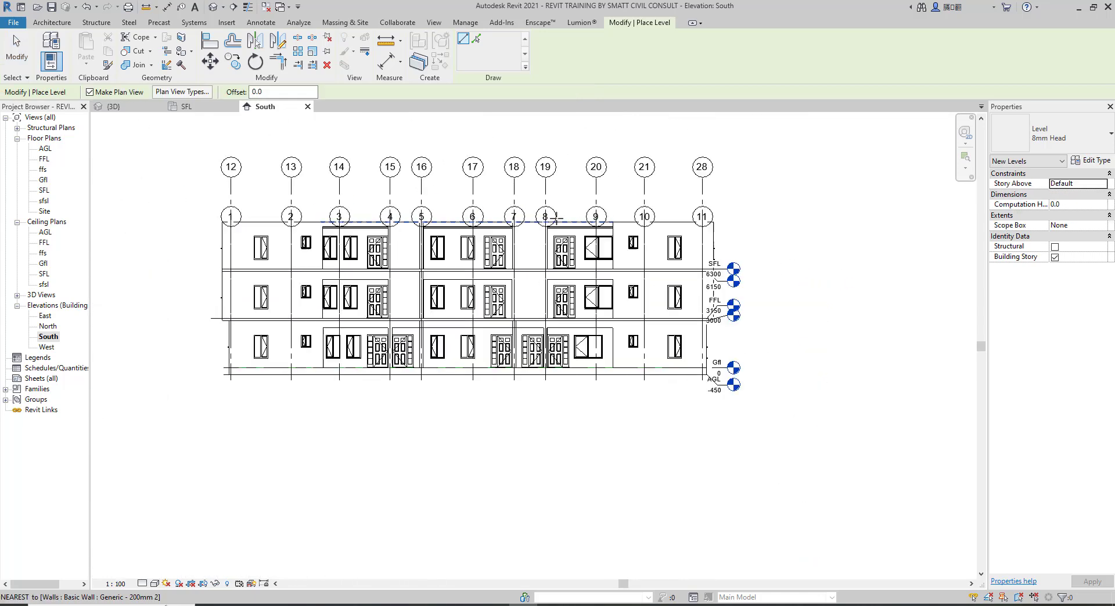
scroll(294, 218, "up", 1)
scroll(256, 224, "up", 4)
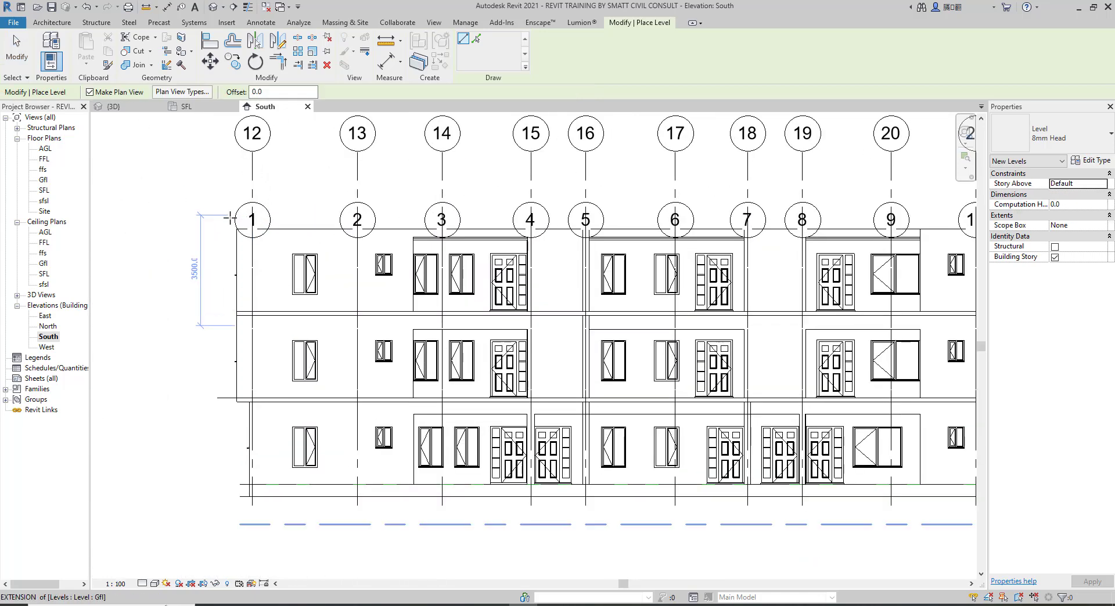
left_click(236, 235)
scroll(198, 235, "down", 3)
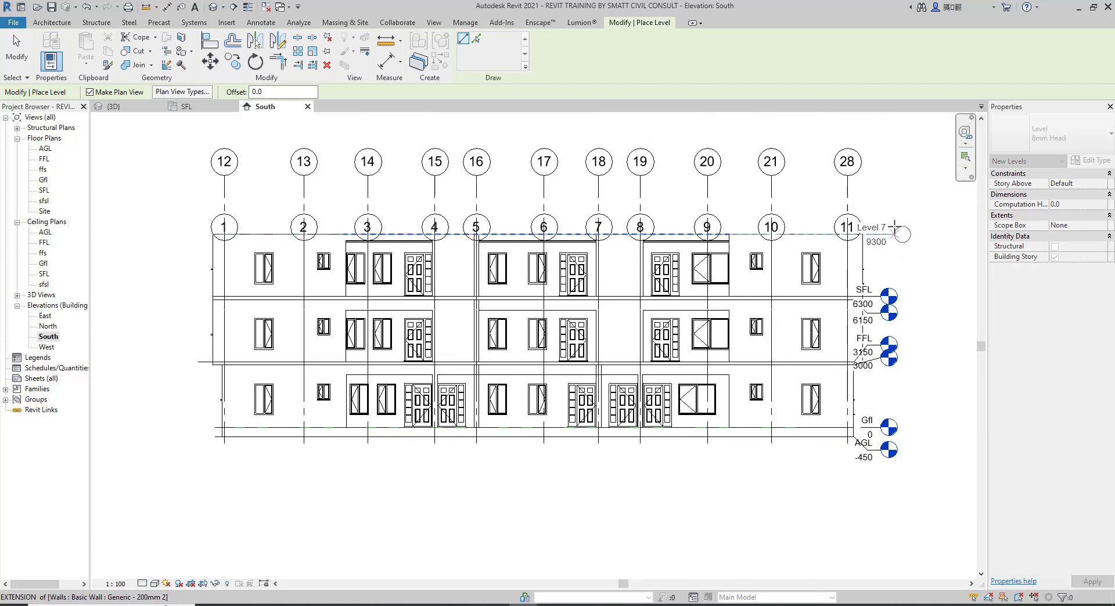
scroll(872, 232, "down", 4)
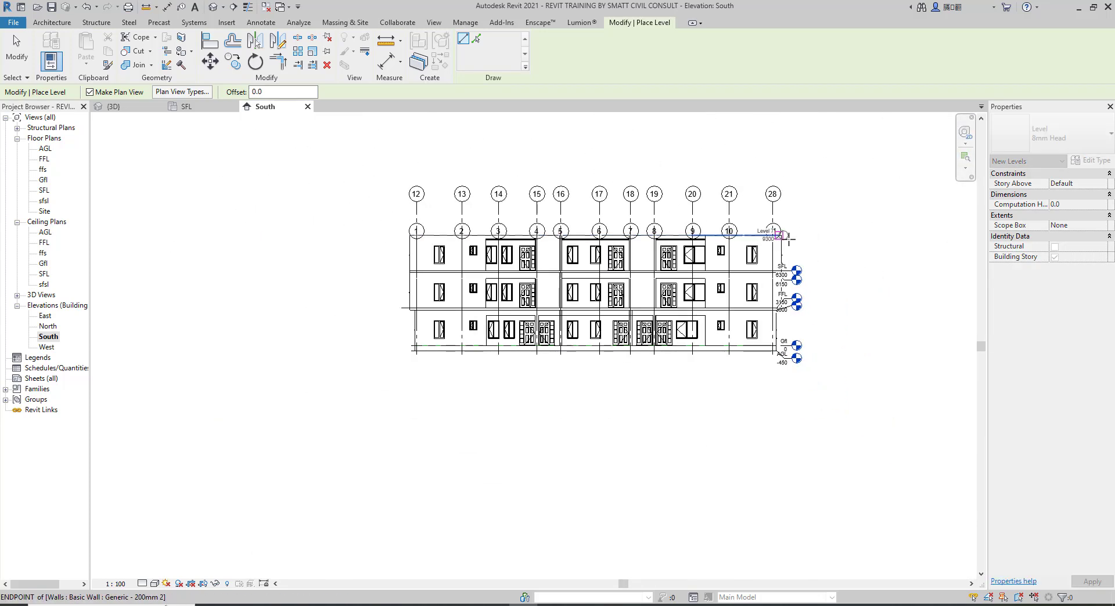
scroll(806, 223, "up", 1)
scroll(807, 223, "up", 3)
scroll(805, 232, "up", 1)
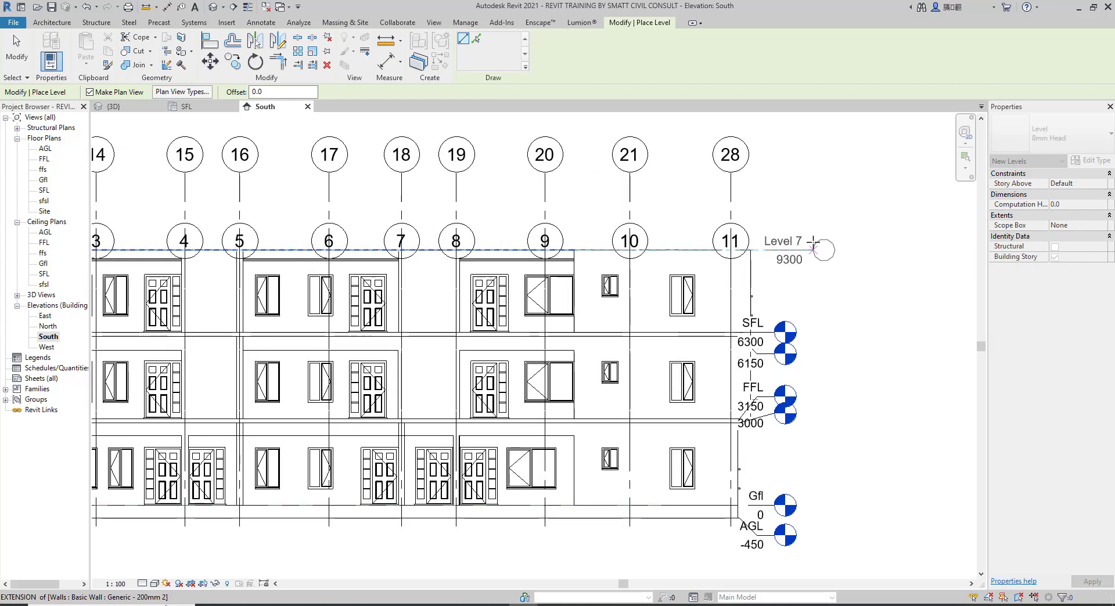
left_click(812, 243)
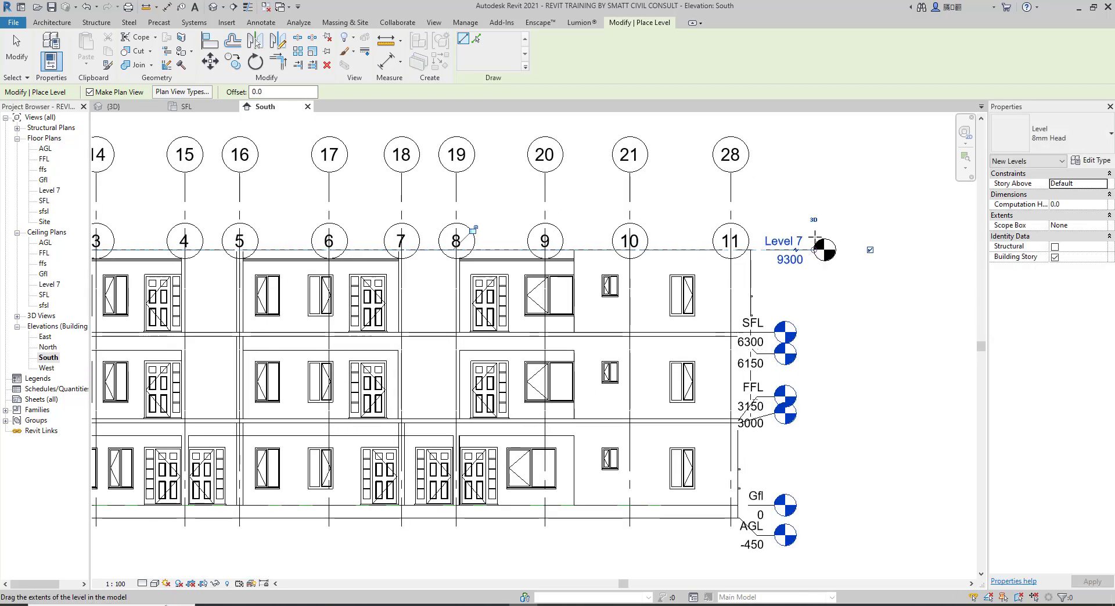
key("Escape")
key("Escape")
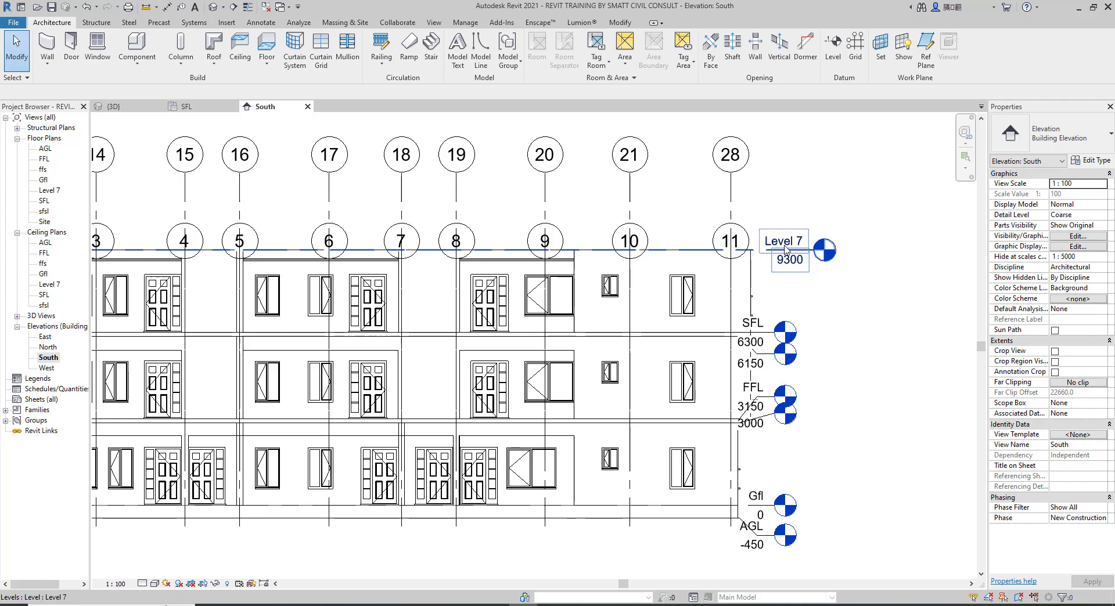
Rename the new top level to CFL and rename its corresponding views as well
left_click(787, 247)
left_click(786, 245)
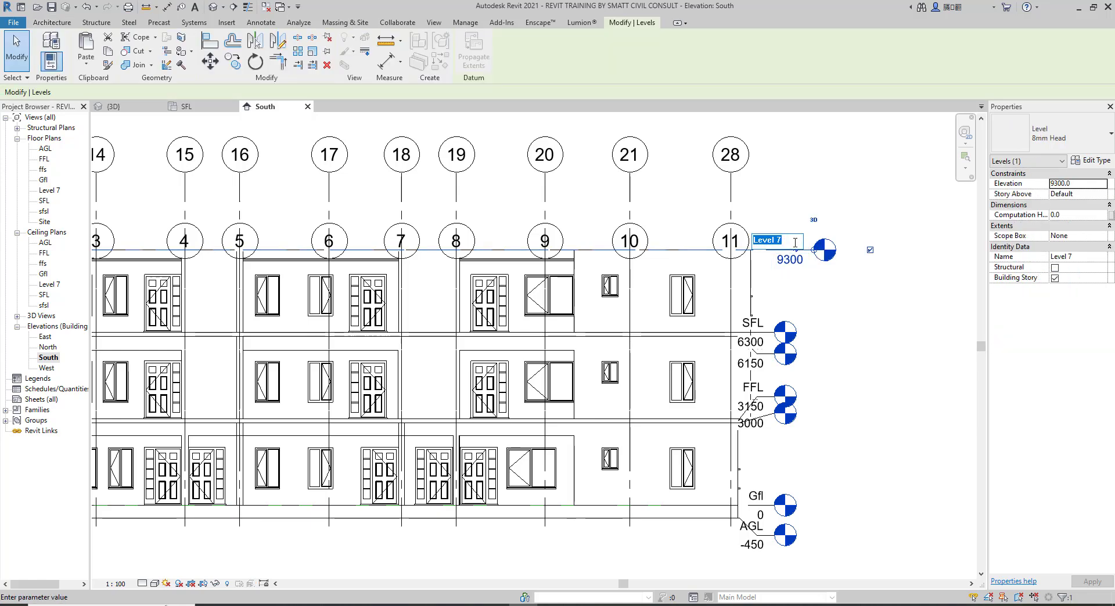
type("CFL")
key("Return")
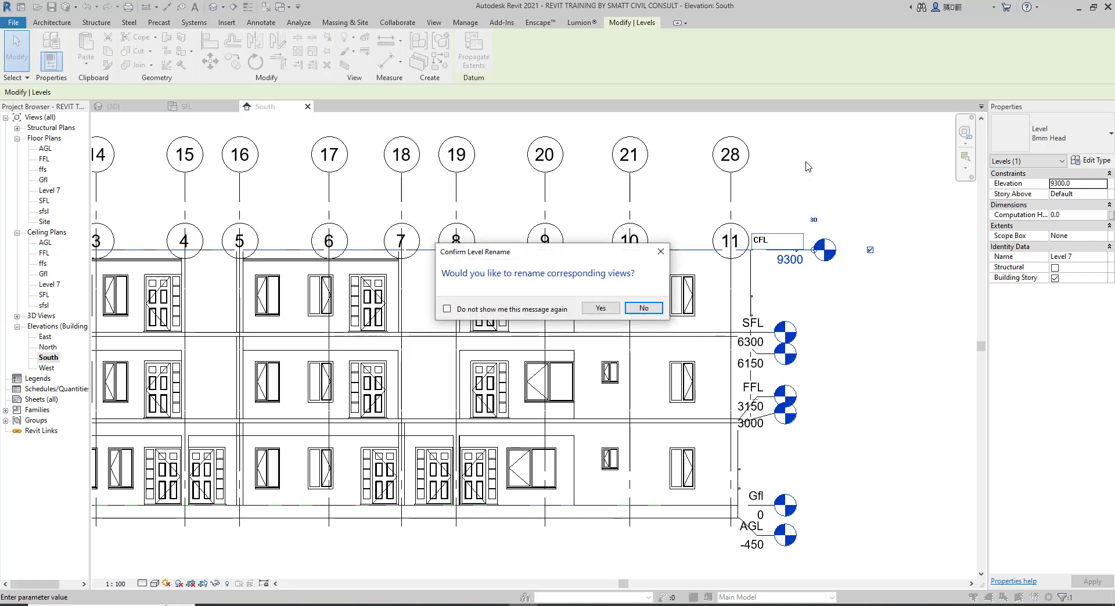
left_click(600, 309)
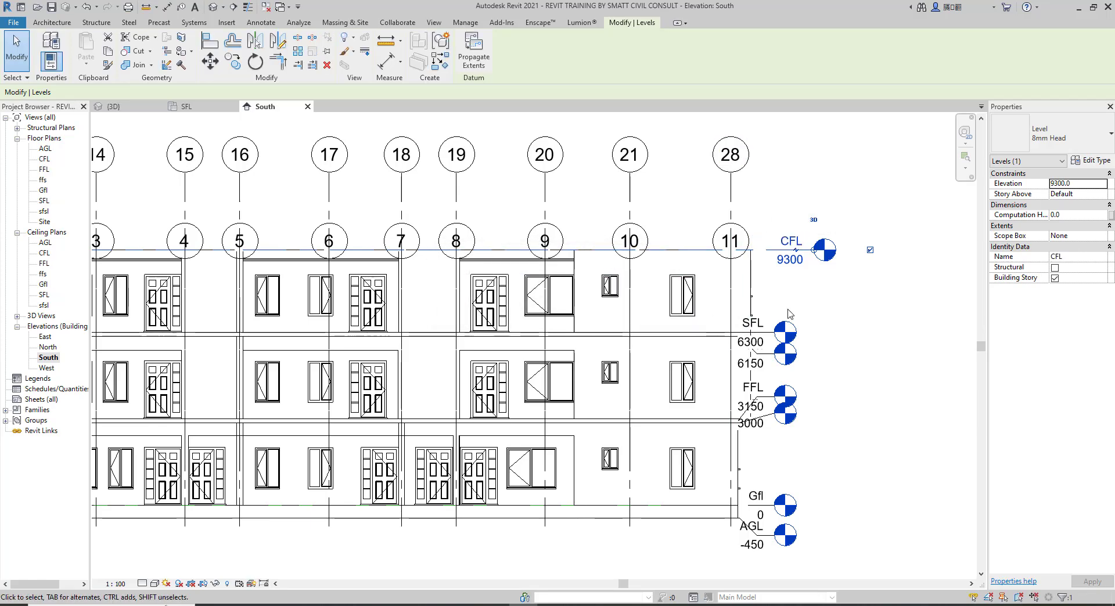
Extend the SFL level line with its aligned level heads further outward from the building
scroll(780, 307, "up", 2)
left_click(776, 333)
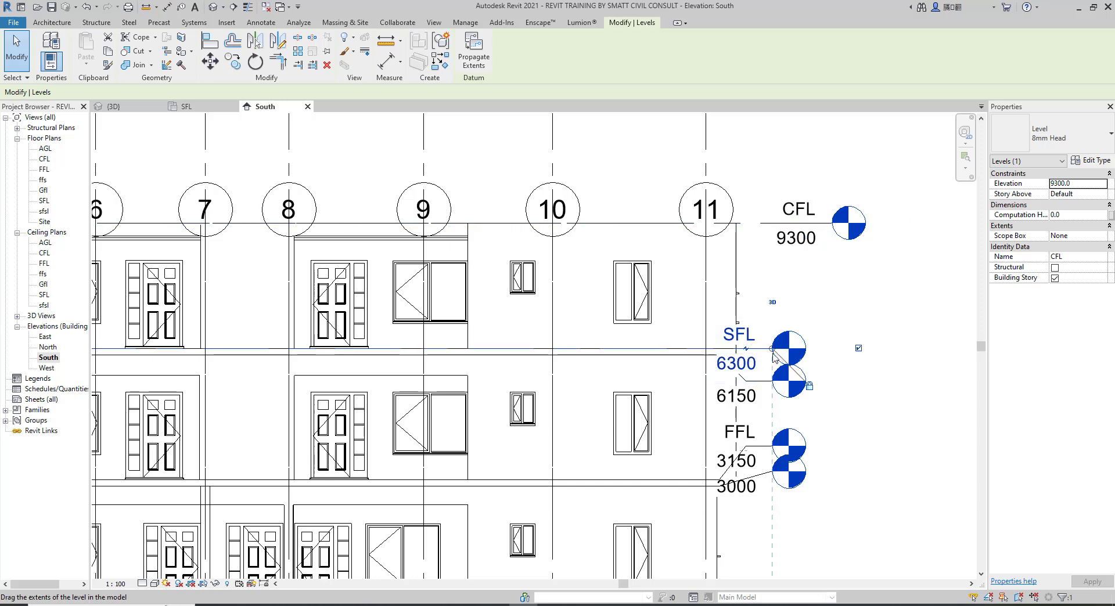
left_click_drag(774, 353, 862, 339)
mouse_move(840, 246)
left_mouse_down()
mouse_move(851, 224)
mouse_move(855, 242)
left_mouse_up()
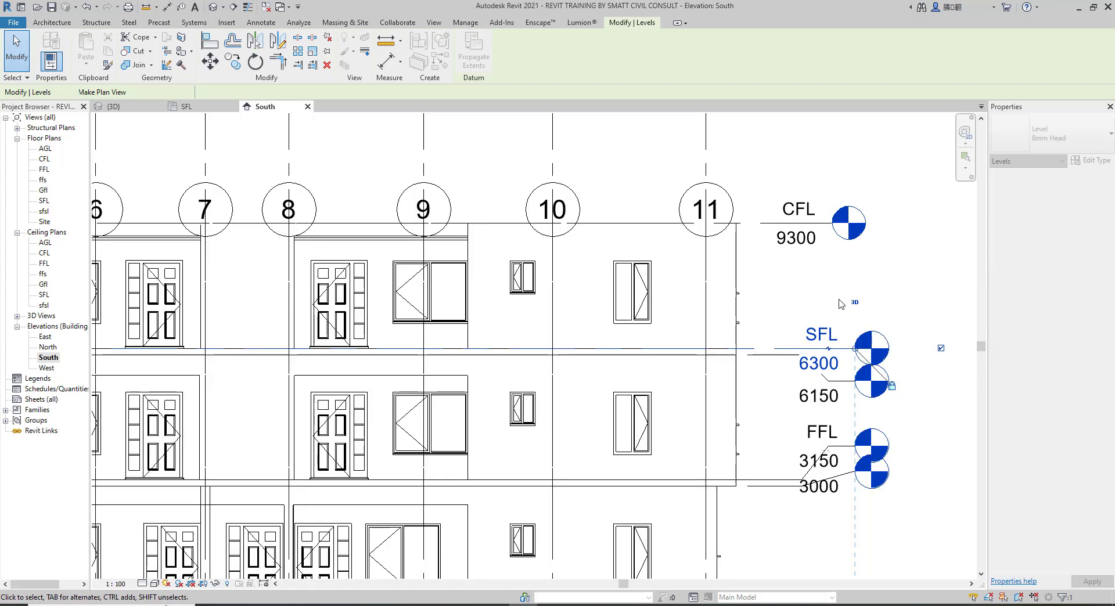
left_click(779, 284)
scroll(858, 301, "down", 3)
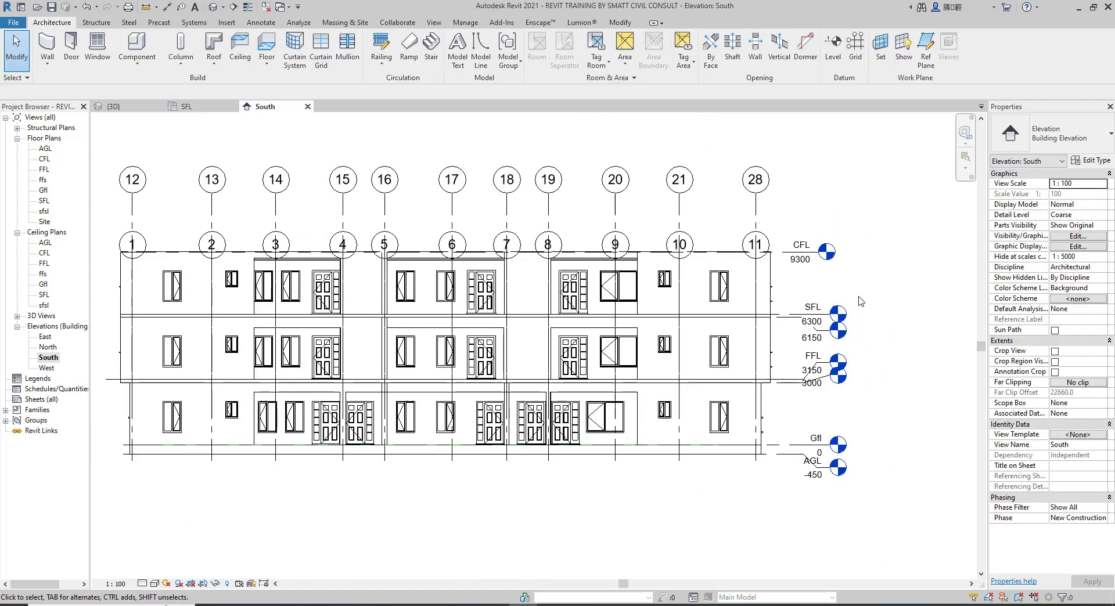
Extend the CFL level line so its head aligns with the other level heads
scroll(858, 301, "up", 2)
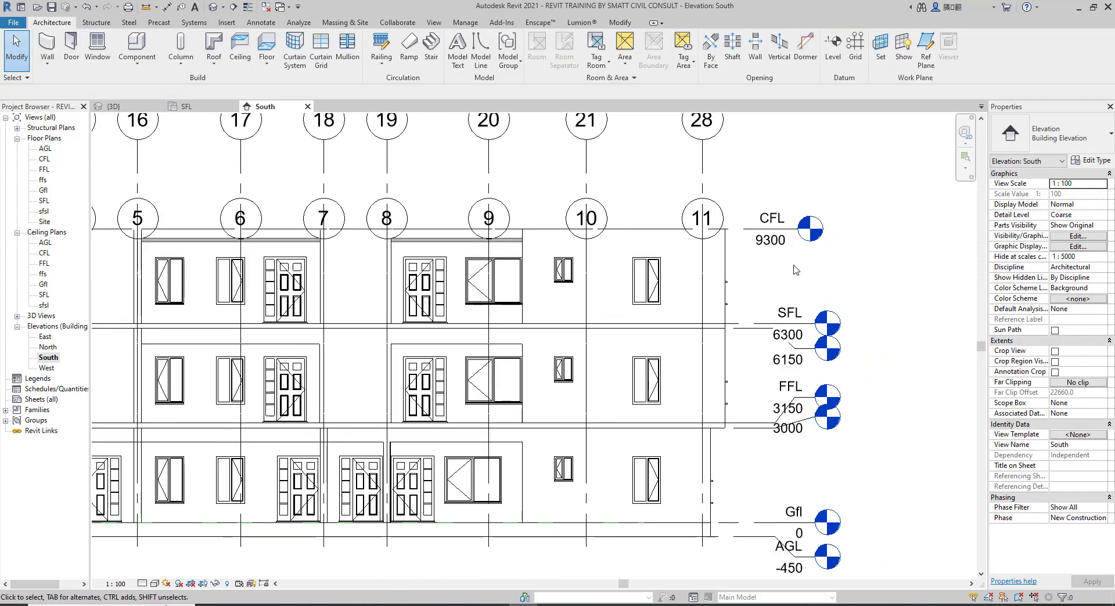
left_click(744, 232)
left_click_drag(797, 231, 816, 229)
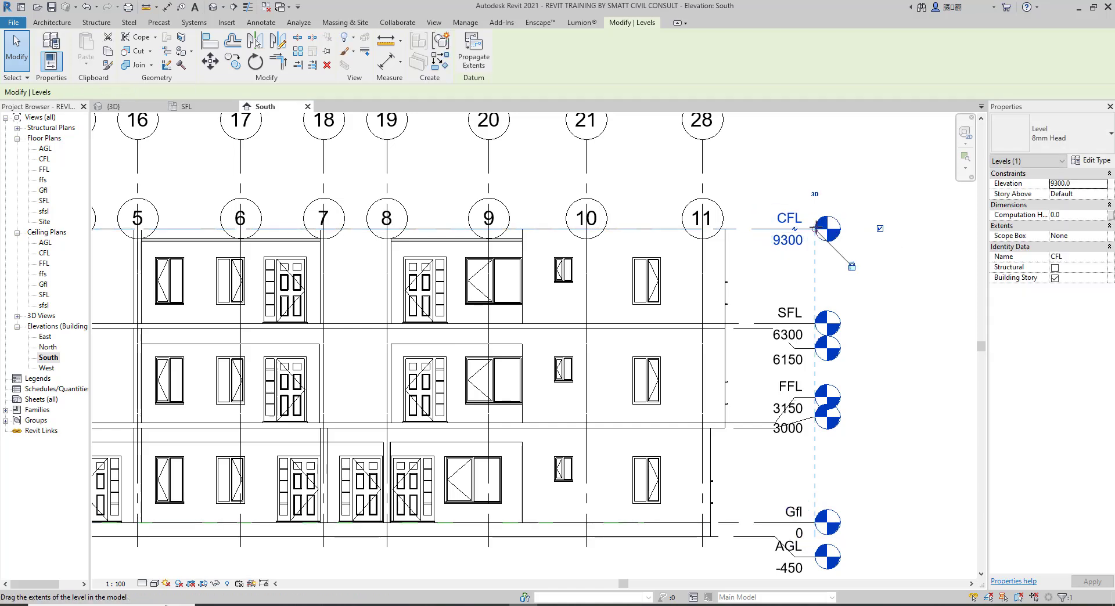
left_click(771, 276)
scroll(848, 283, "down", 3)
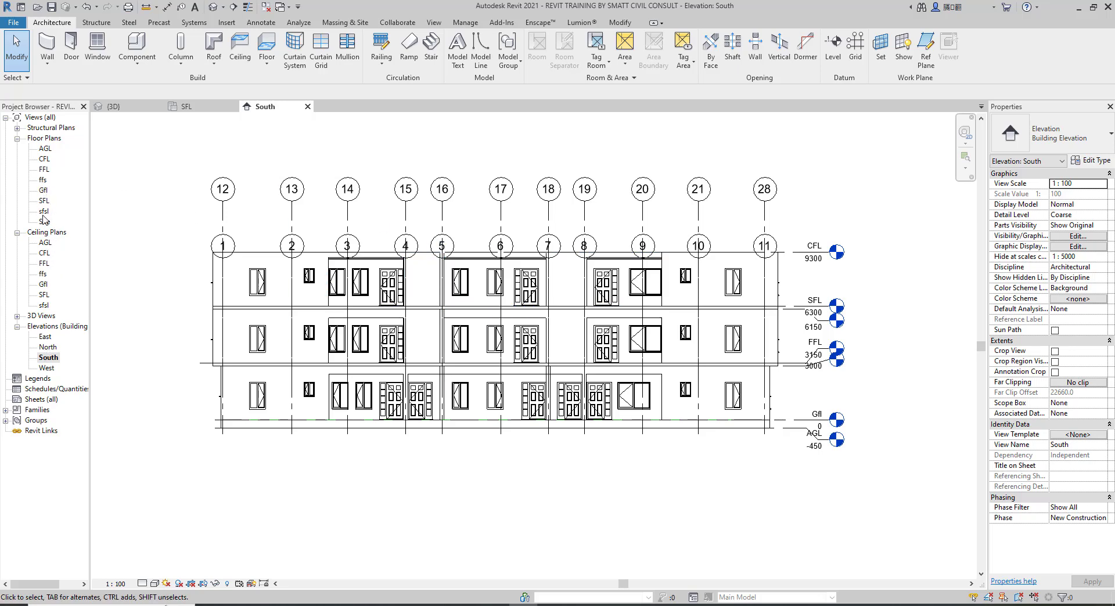
Open the CFL floor plan and start an in-place model of category Walls with the default name Walls 1
double_click(44, 160)
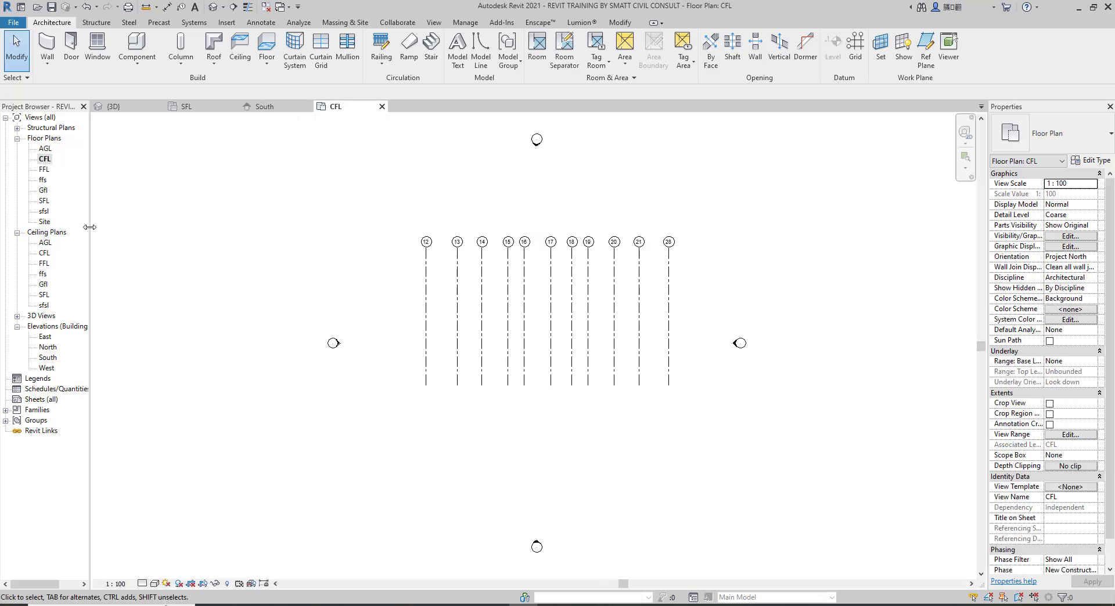
left_click(43, 162)
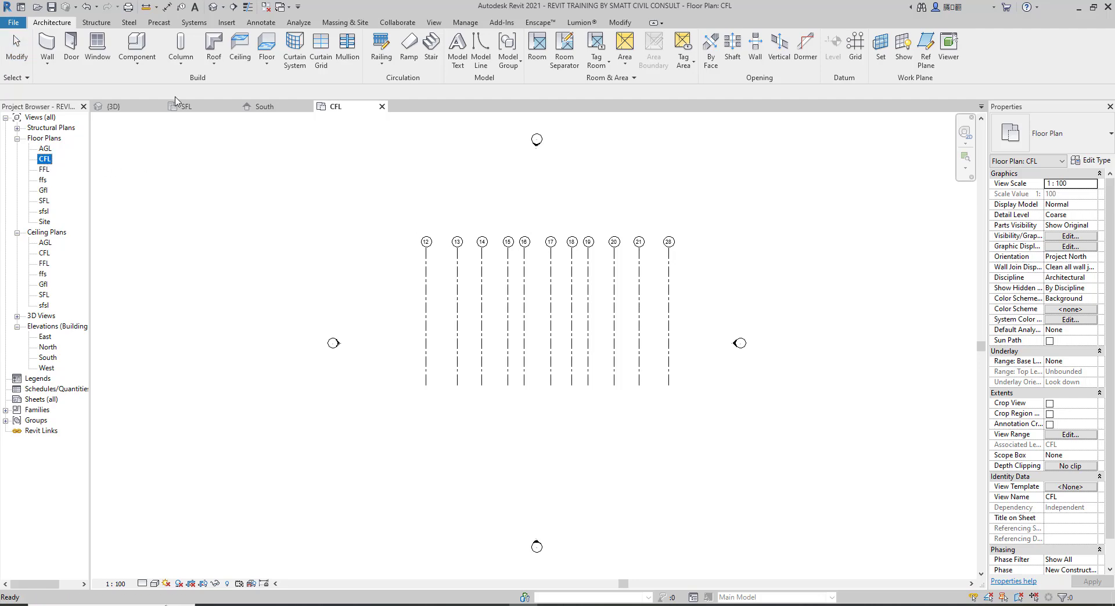
left_click(137, 56)
left_click(154, 104)
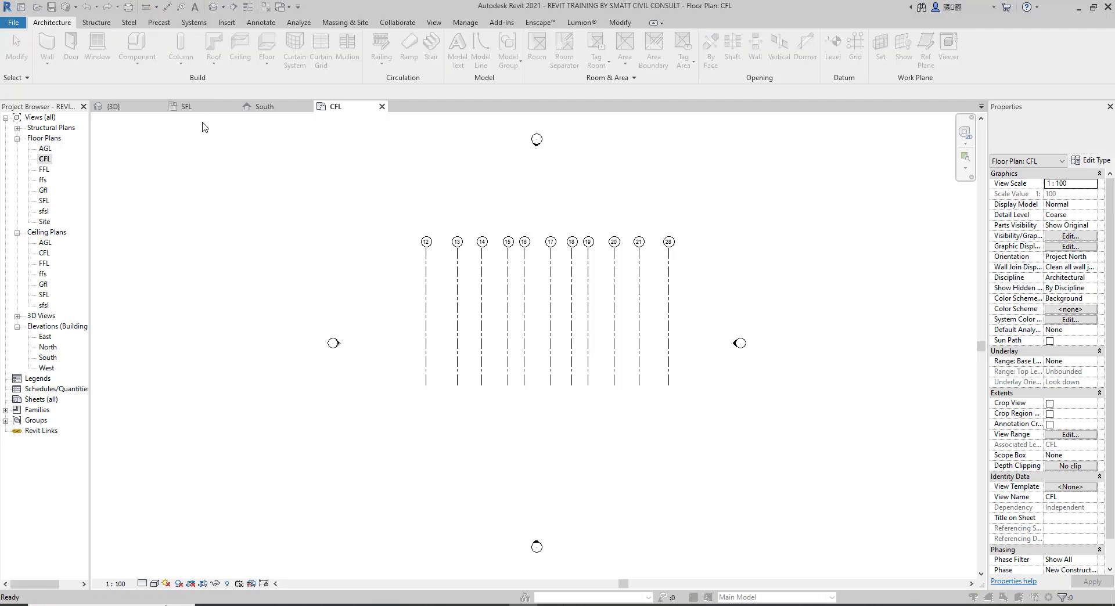
left_click_drag(638, 231, 638, 302)
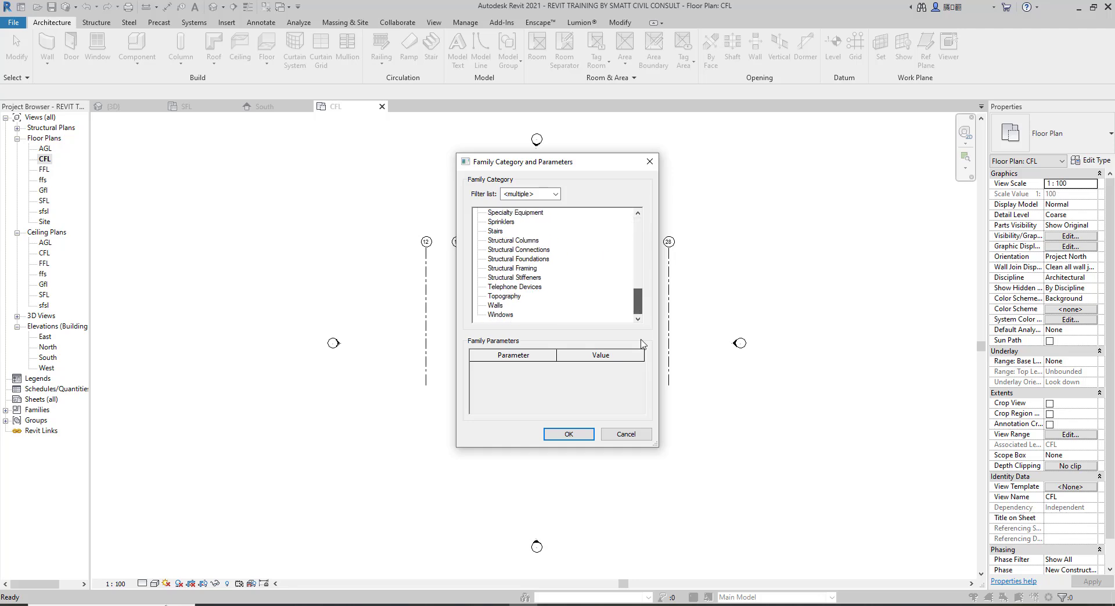
left_click(497, 306)
key("Return")
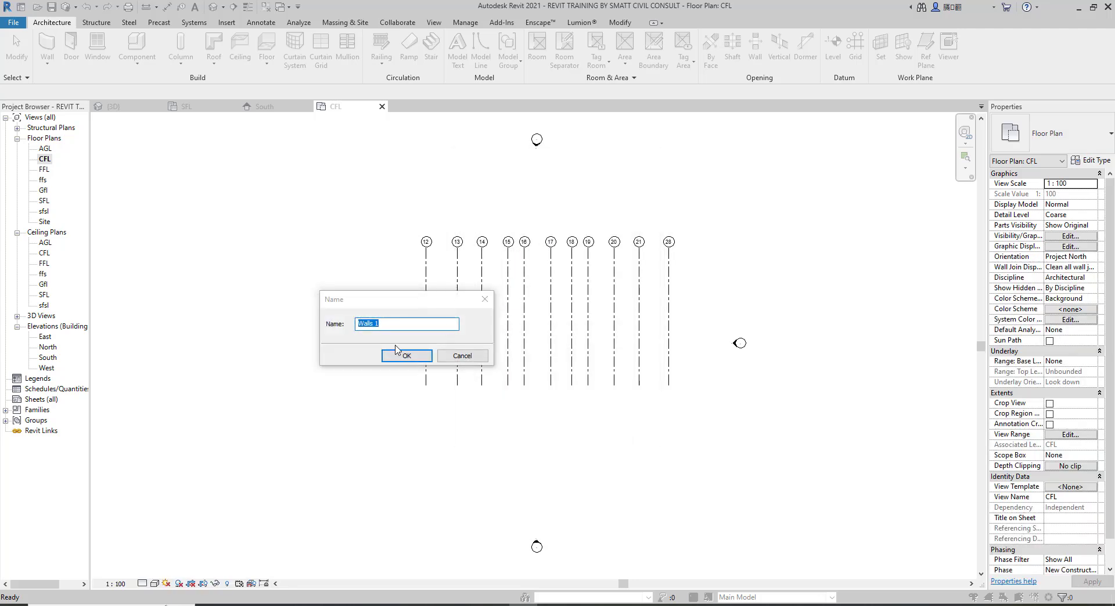
left_click(404, 355)
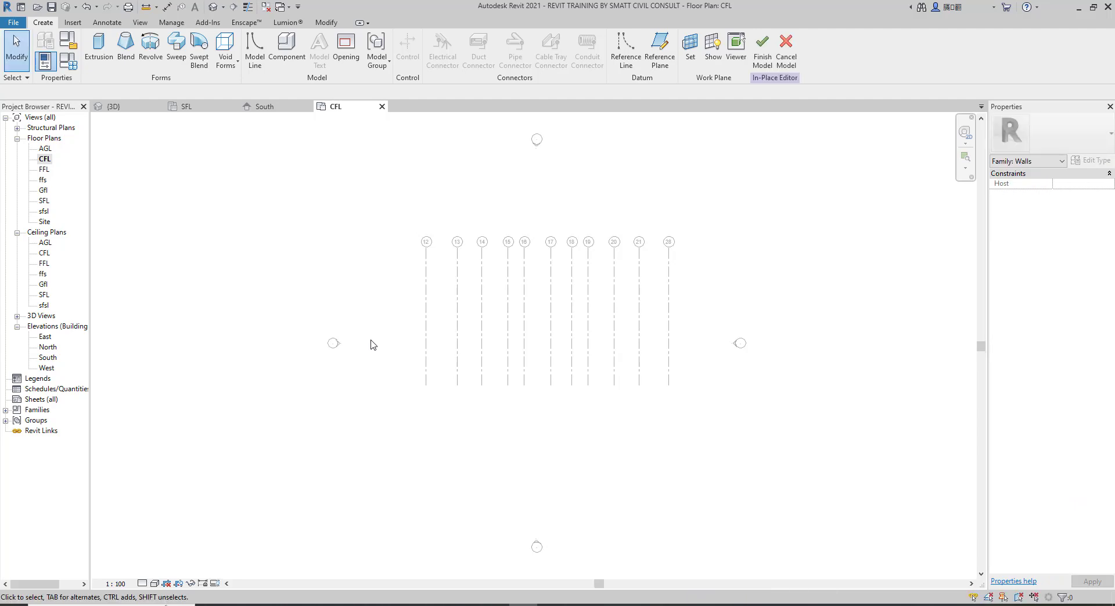
Start a sweep with a sketched path and switch to the SFL floor plan
left_click(176, 49)
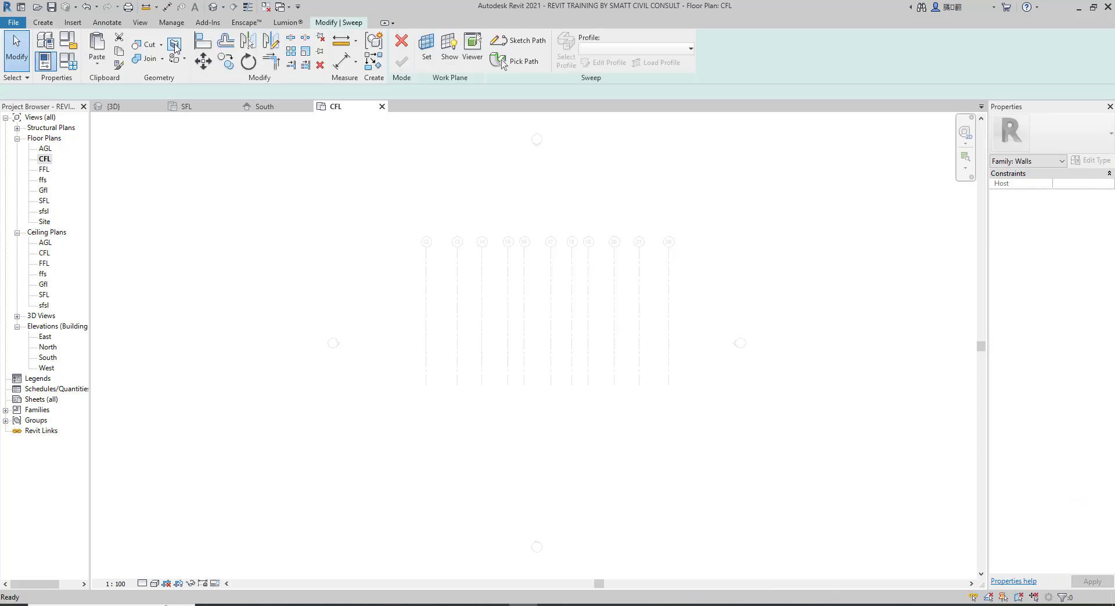
left_click(519, 40)
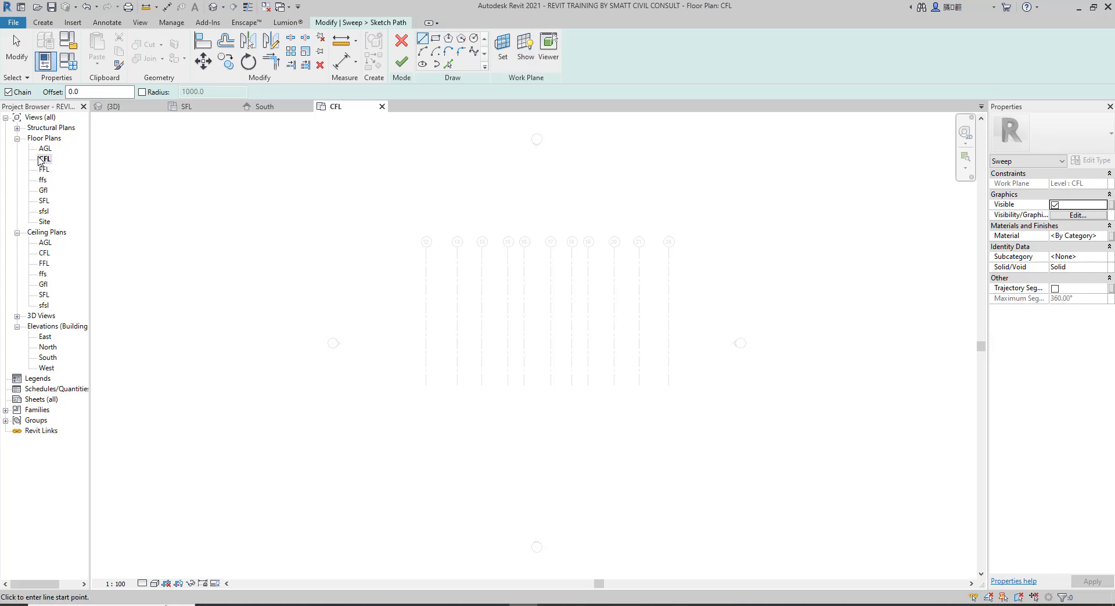
double_click(44, 169)
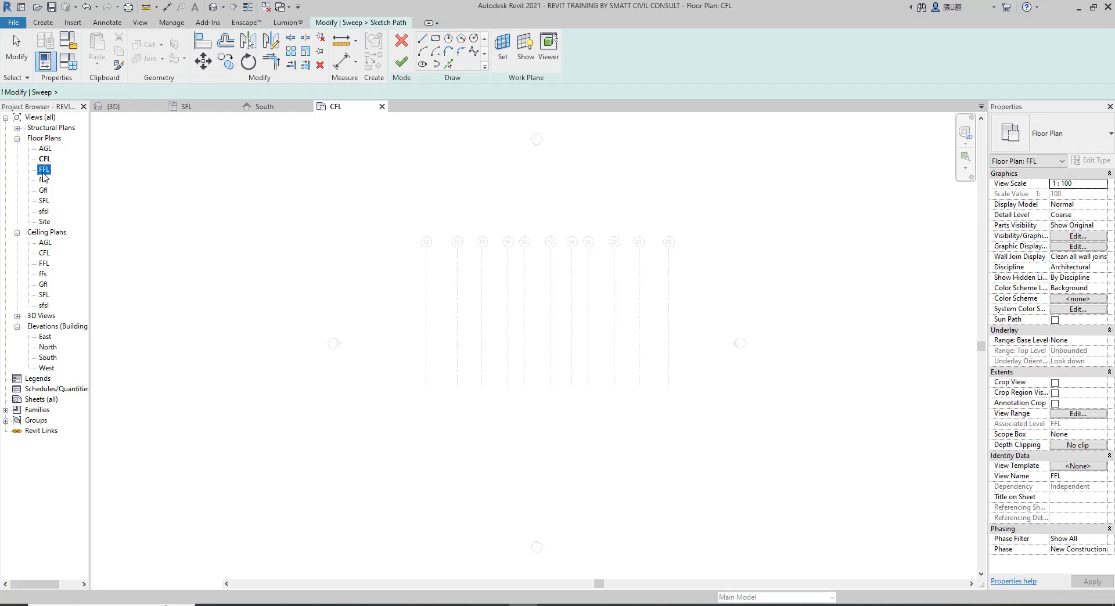
double_click(45, 201)
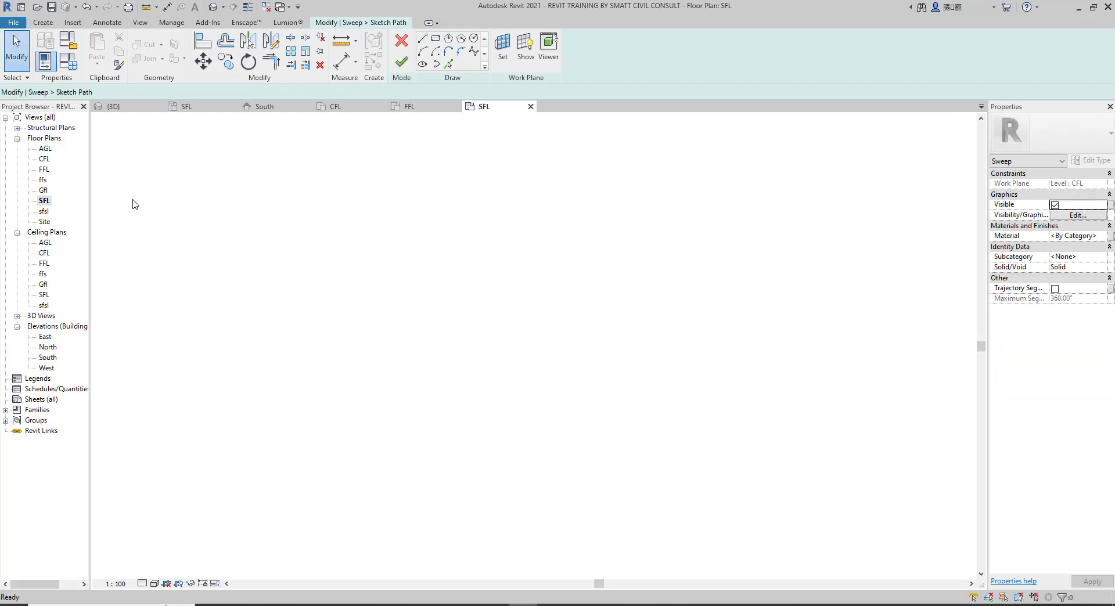
Sketch a rectangular sweep path between opposite outer corners of the building and finish the path
left_click(436, 40)
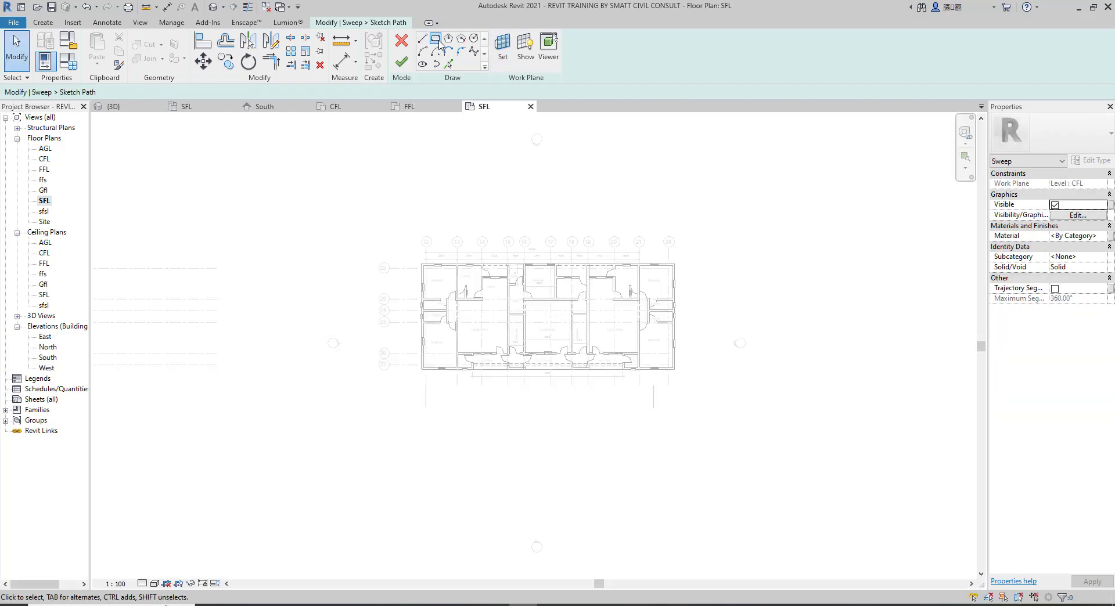
scroll(680, 262, "up", 6)
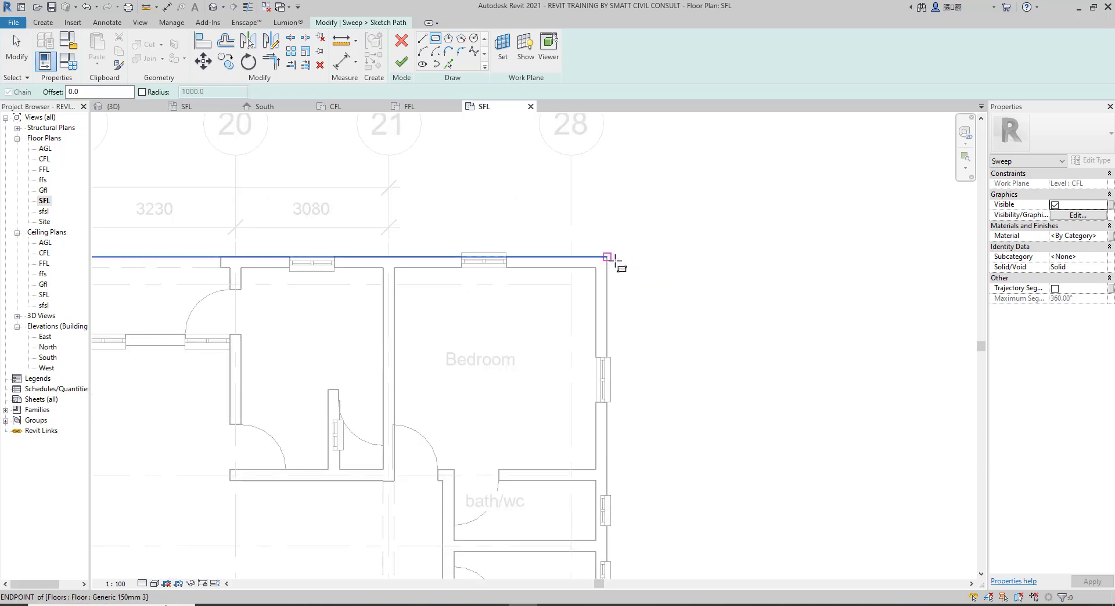
left_click(608, 256)
scroll(744, 221, "down", 4)
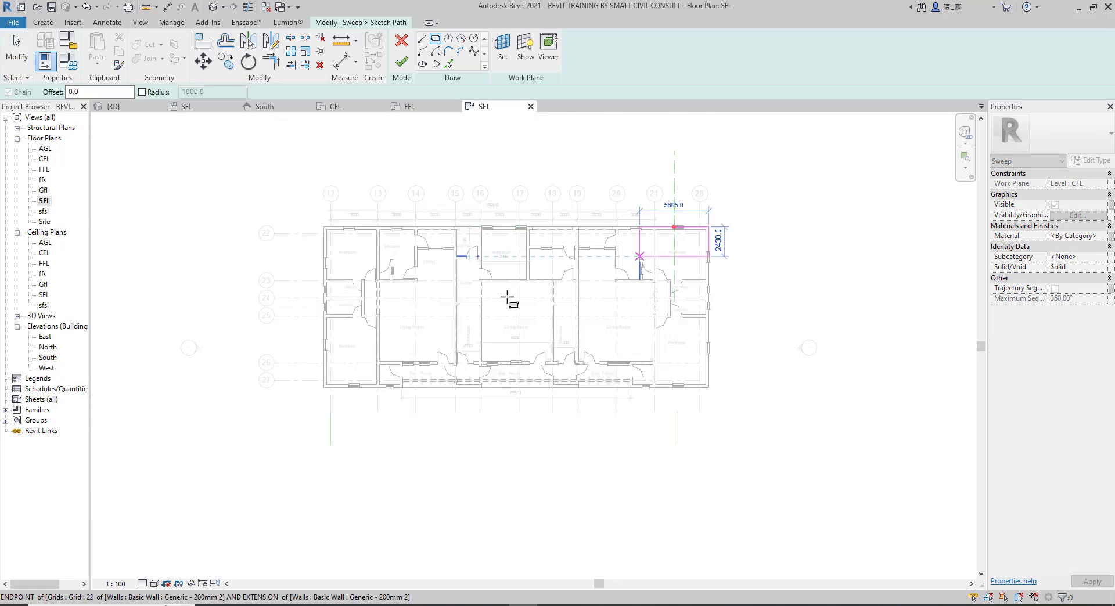
scroll(418, 349, "up", 5)
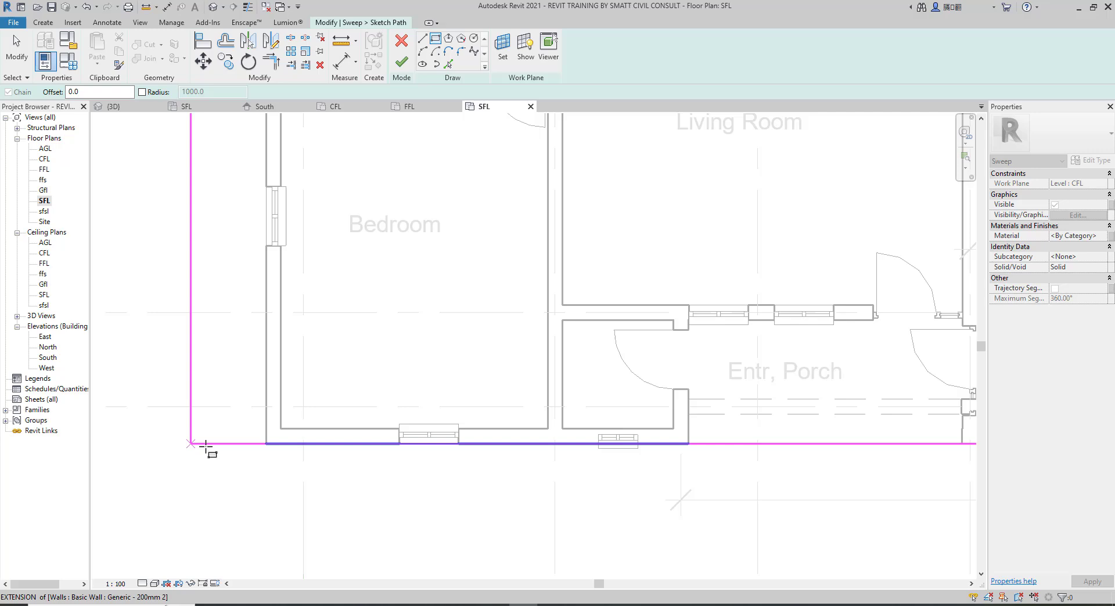
left_click(267, 445)
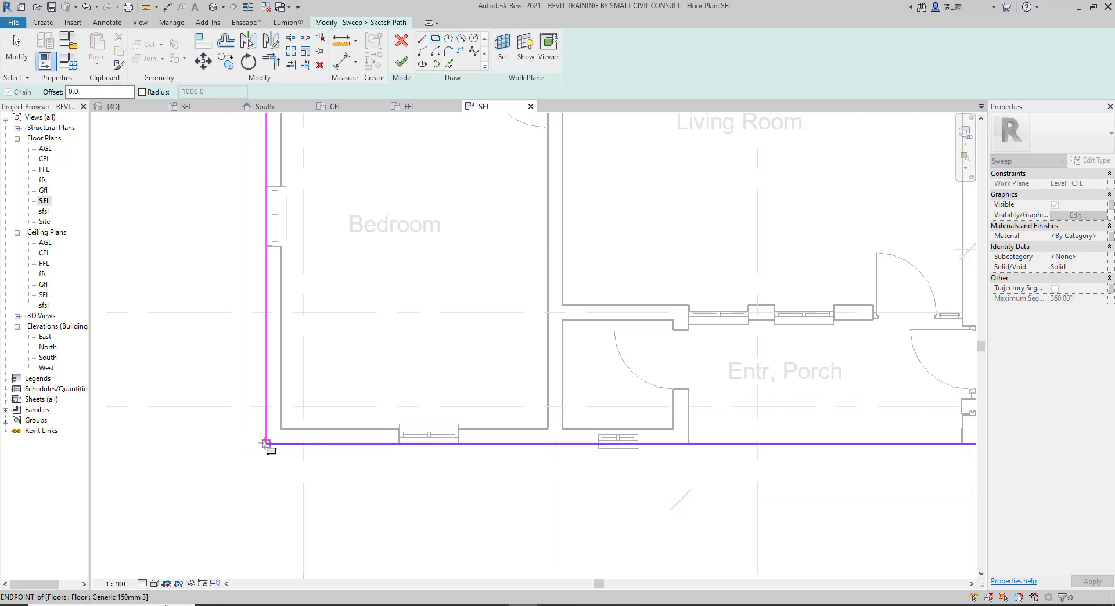
left_click(401, 62)
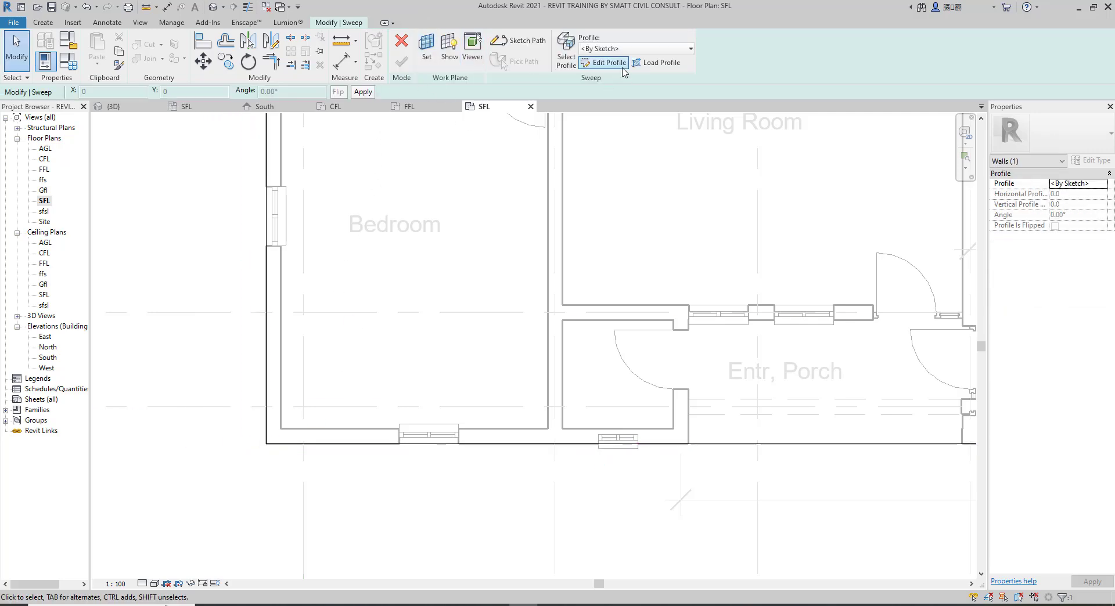
Open the sweep profile for sketching in the East elevation
left_click(604, 63)
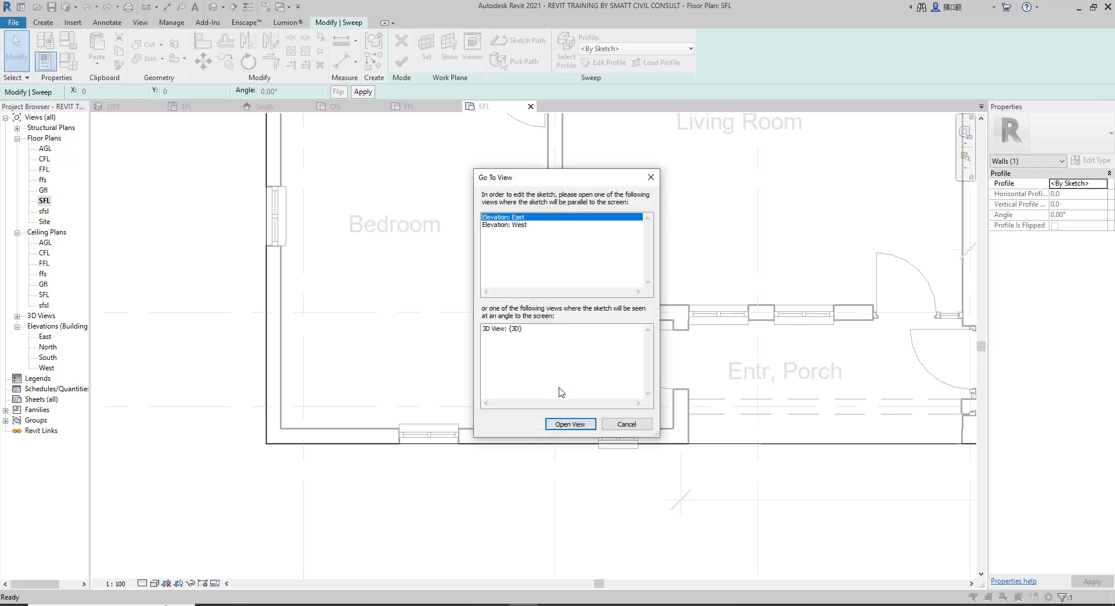
left_click(579, 425)
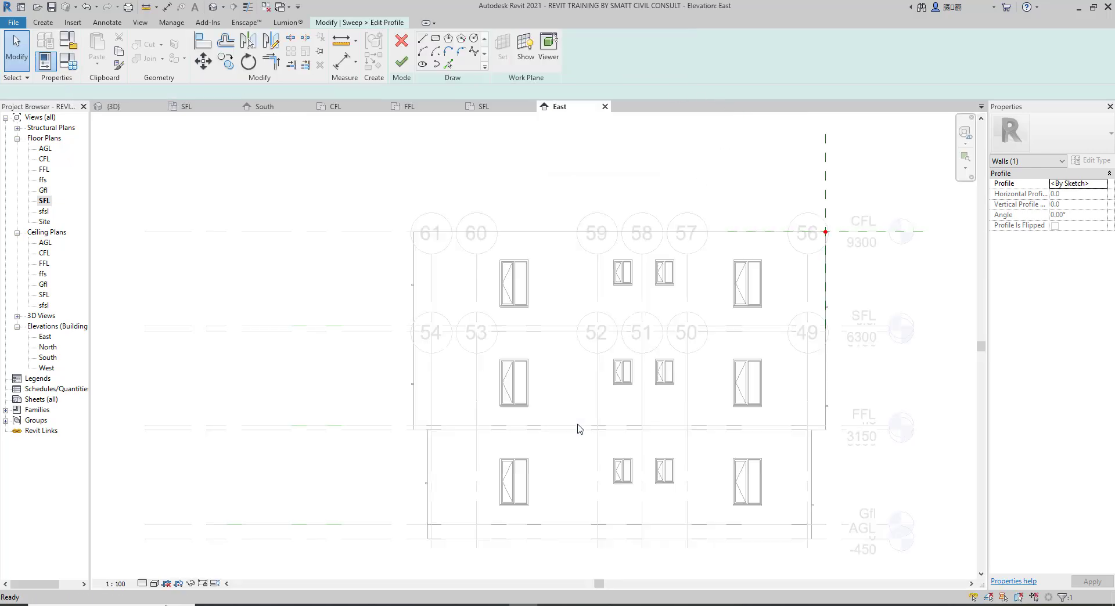
Draw two stepped profile segments outward from the wall-top corner at CFL, each about 100 mm wide and 80 mm high
scroll(800, 219, "up", 1)
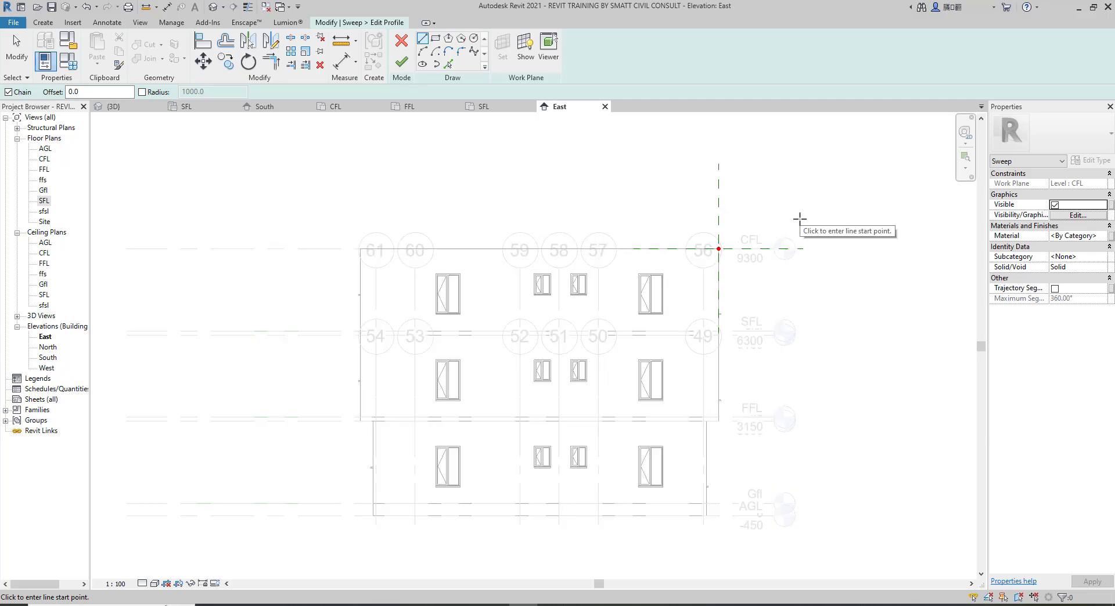
scroll(801, 226, "up", 1)
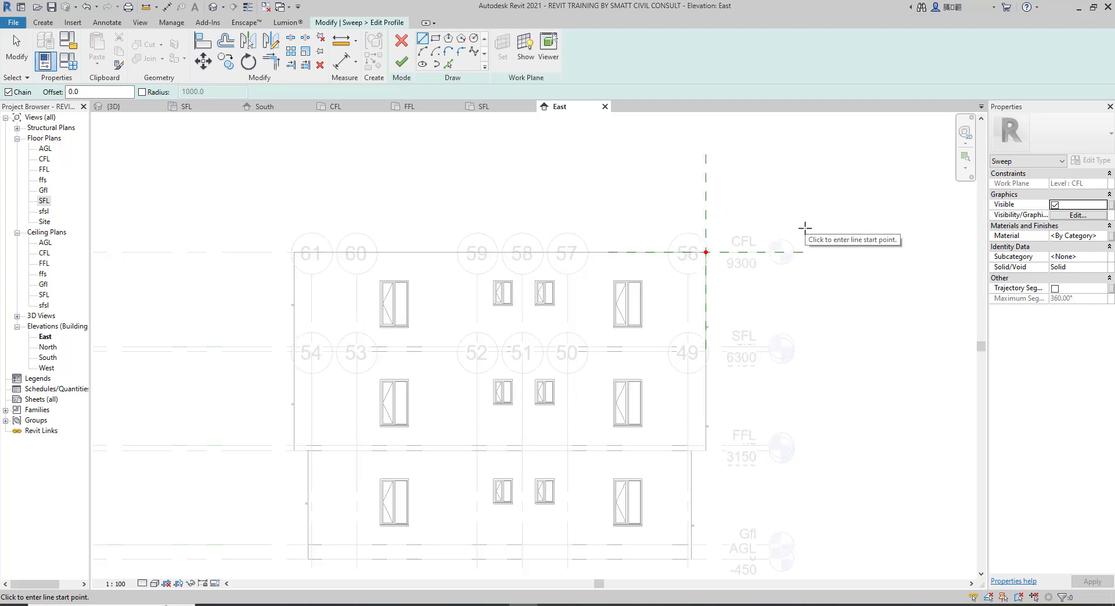
scroll(753, 435, "up", 1)
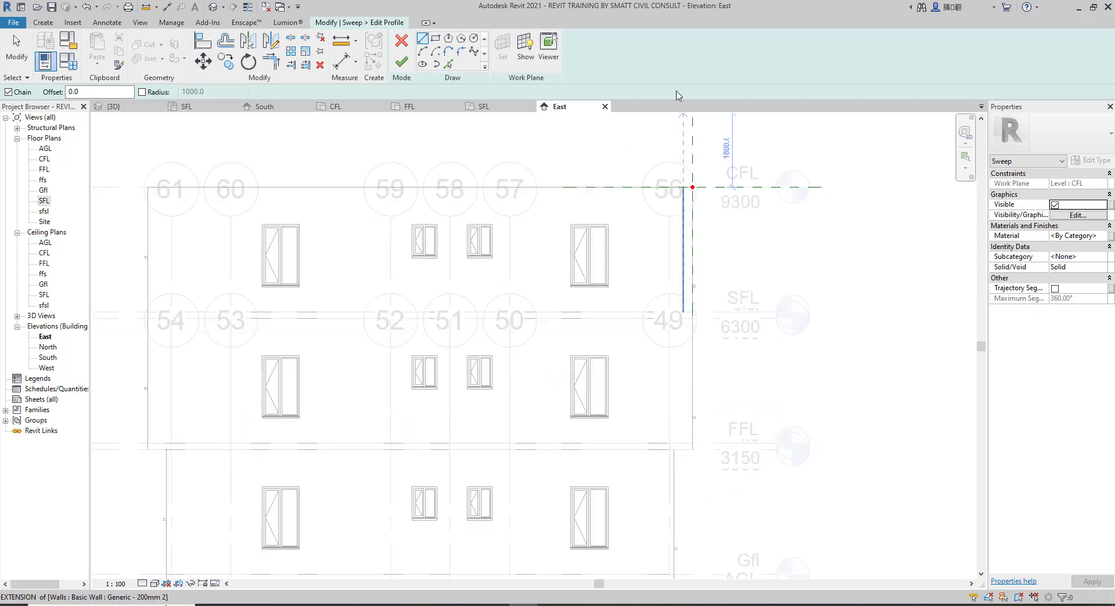
scroll(712, 167, "up", 1)
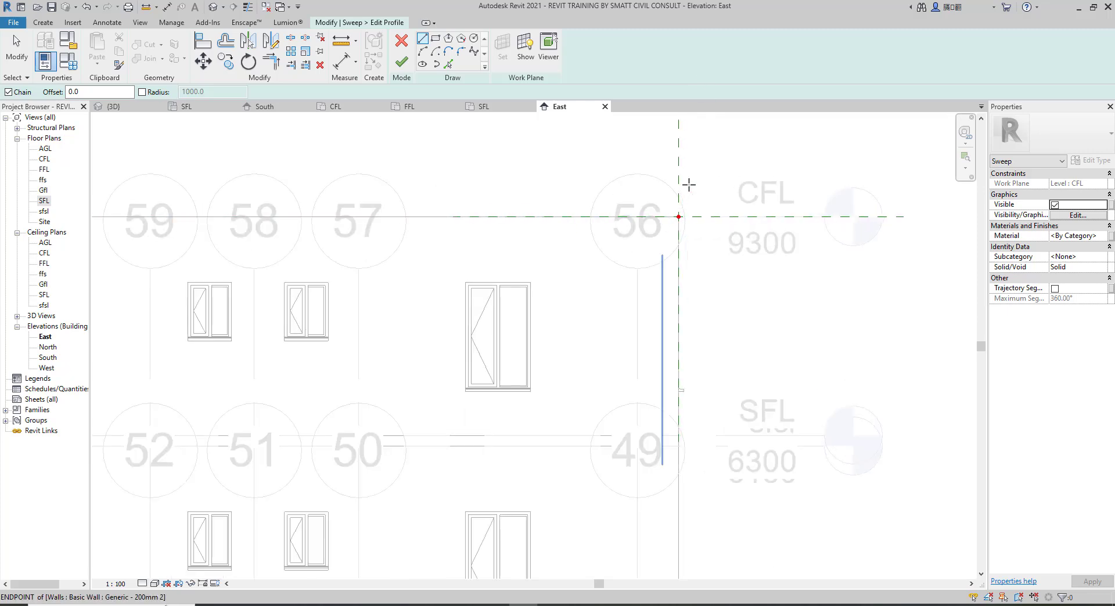
scroll(687, 184, "up", 2)
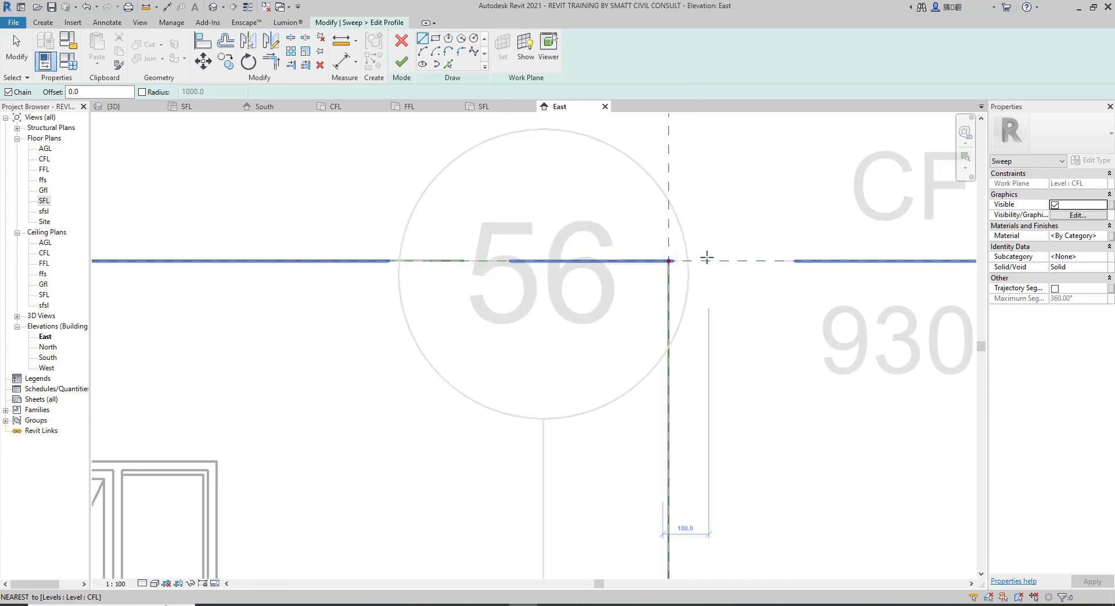
scroll(700, 259, "up", 2)
left_click(648, 263)
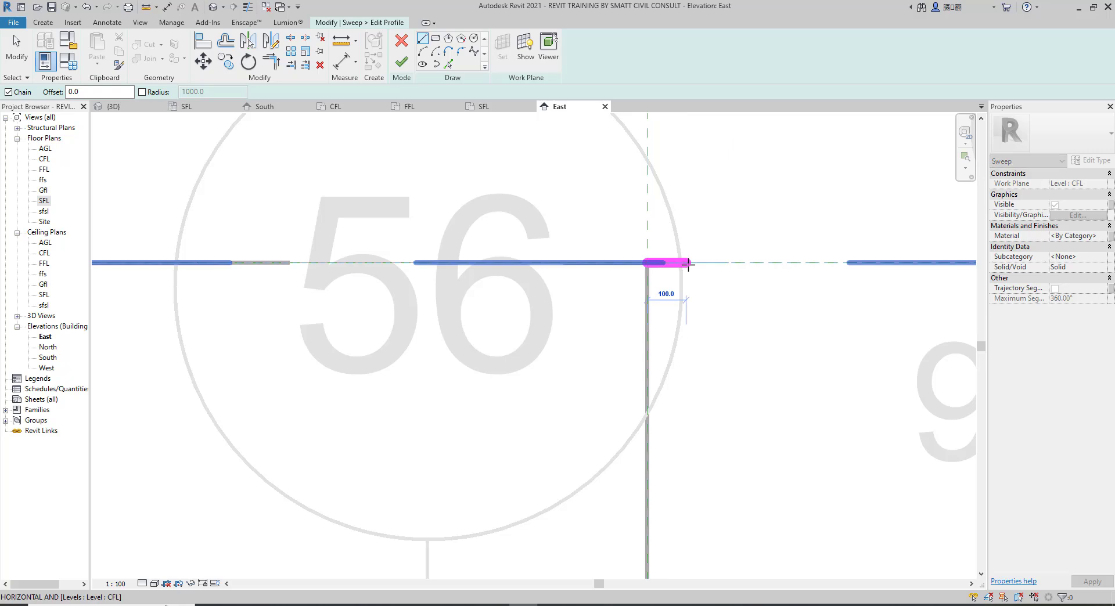
left_click(687, 263)
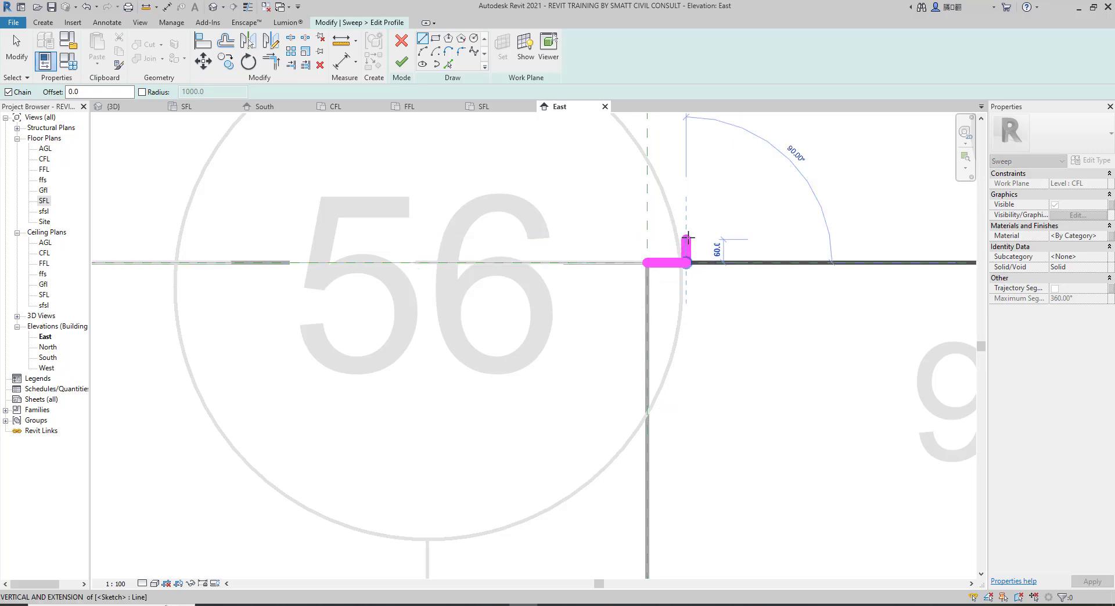
left_click(686, 231)
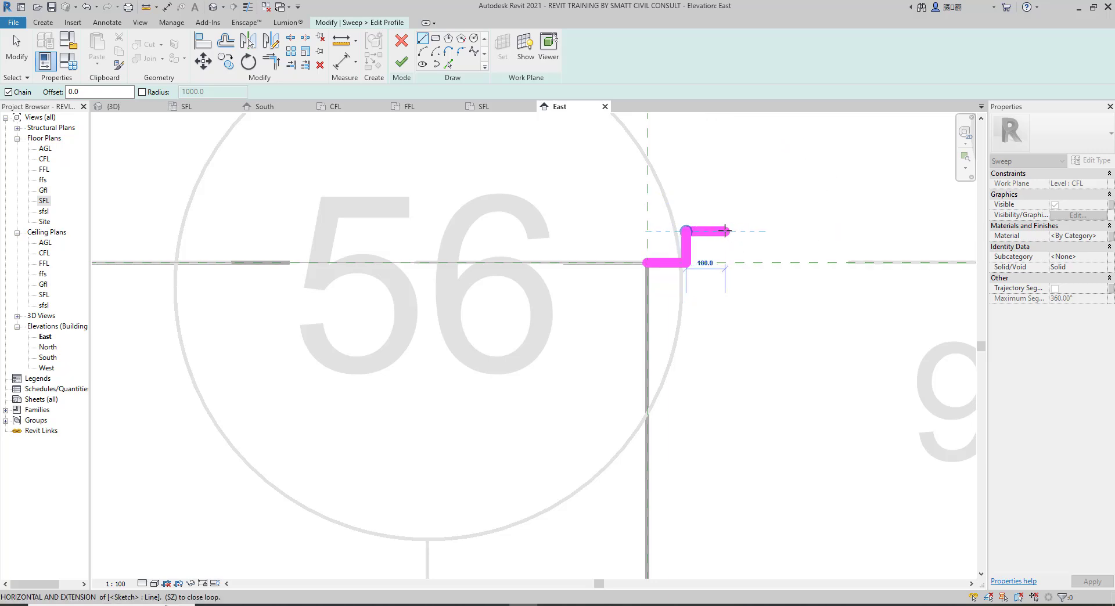
left_click(726, 231)
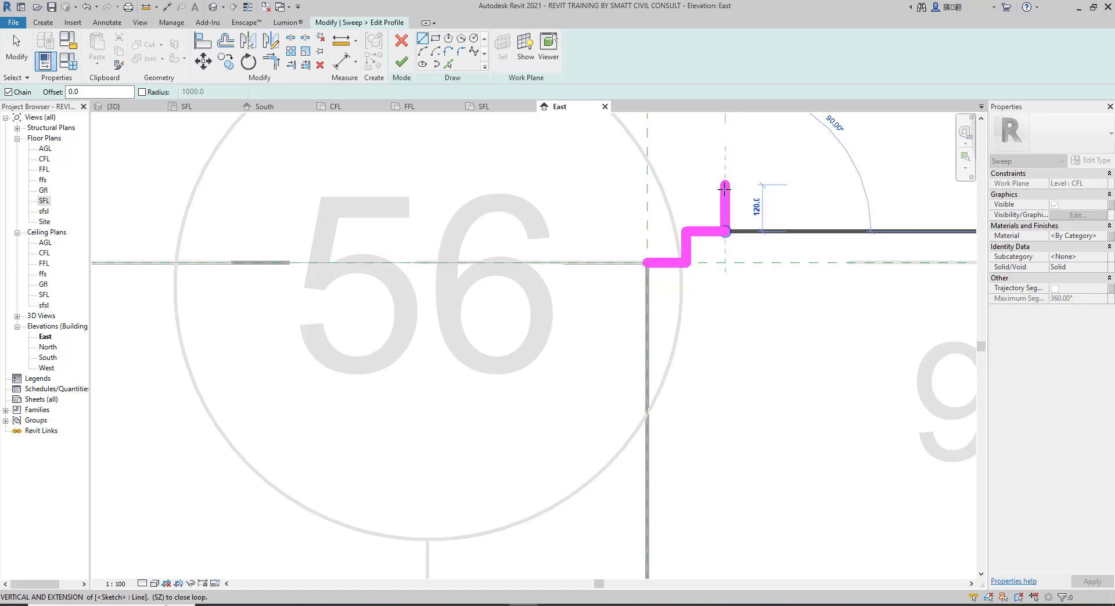
left_click(725, 201)
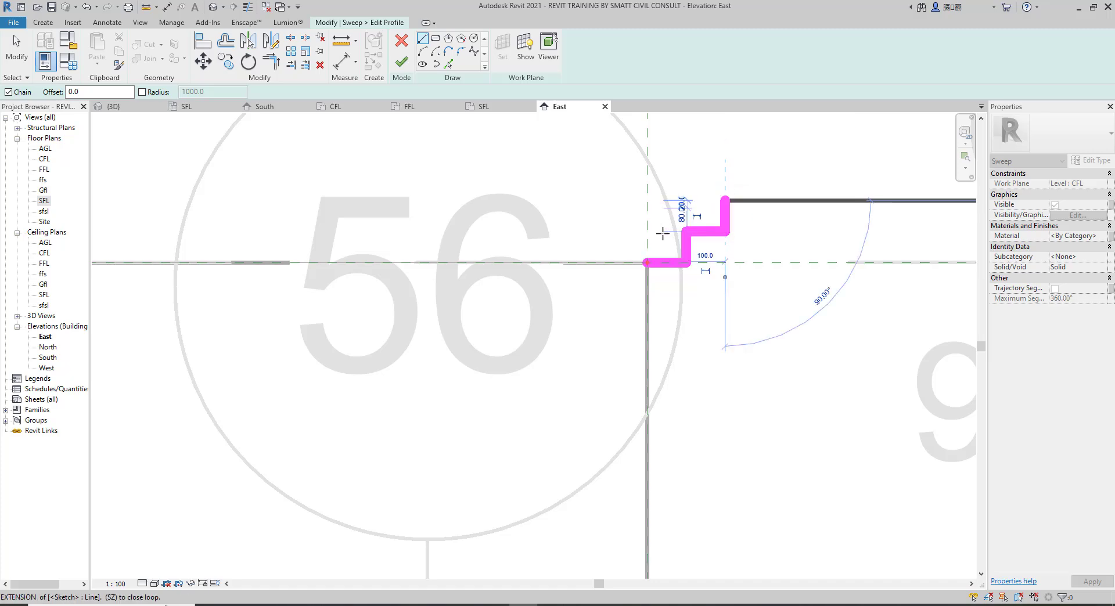
Continue the profile with a third, slightly narrower step outward and upward
scroll(662, 234, "down", 3)
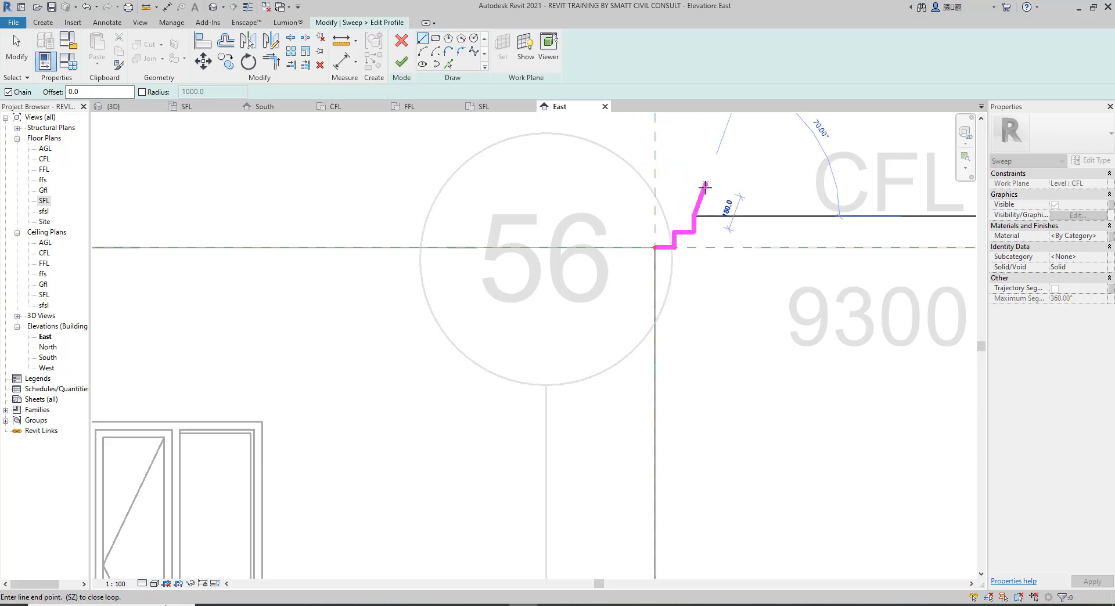
scroll(694, 210, "up", 2)
left_click(695, 221)
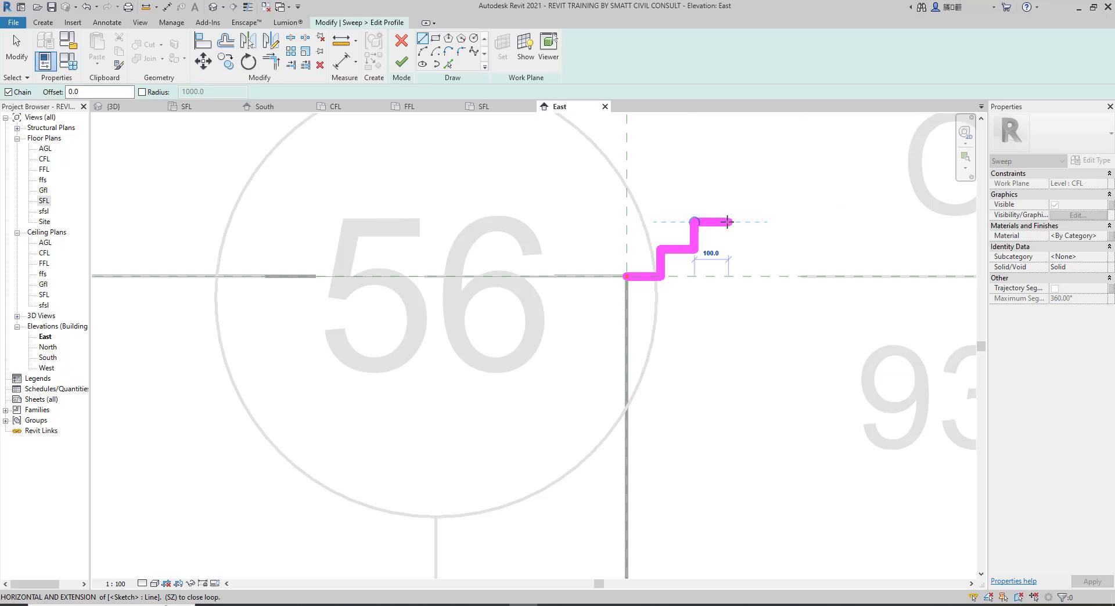
left_click(721, 222)
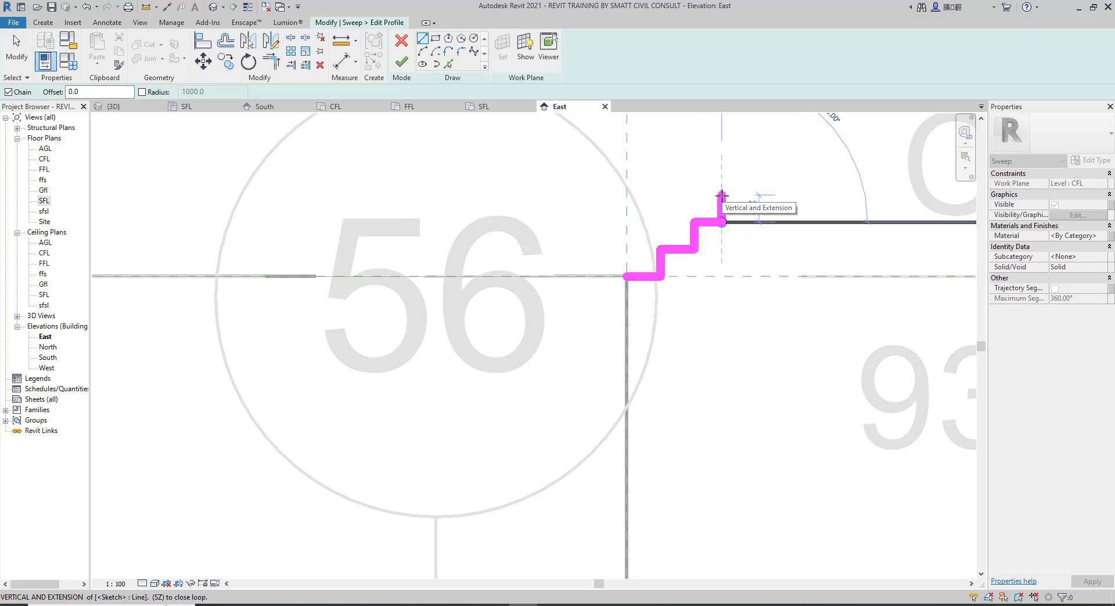
left_click(723, 195)
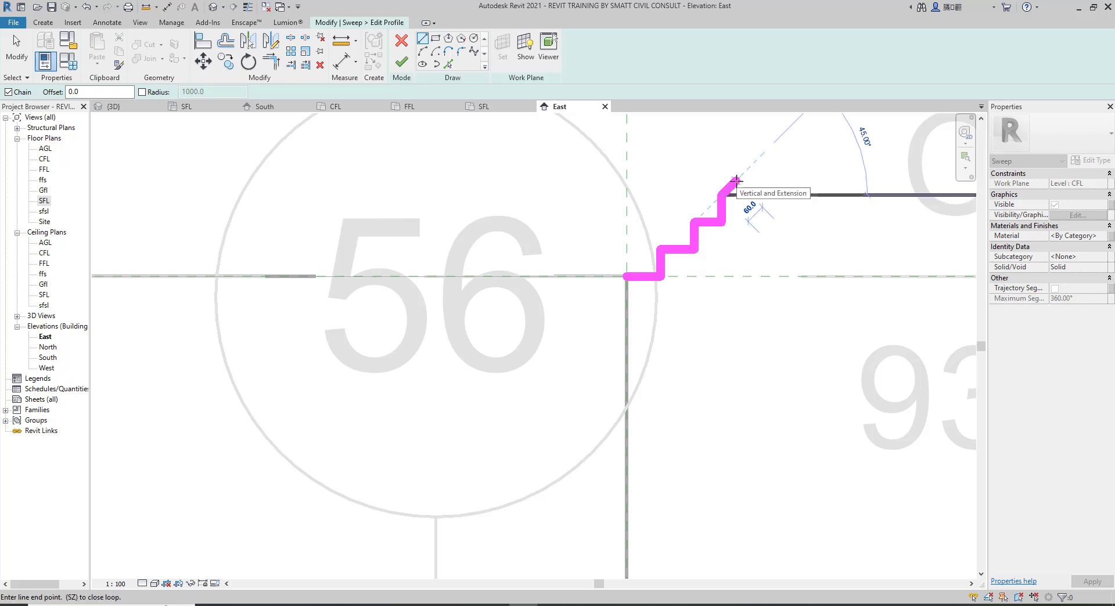
Try adding a short 45-degree line at the upper end of the third step
left_click(730, 185)
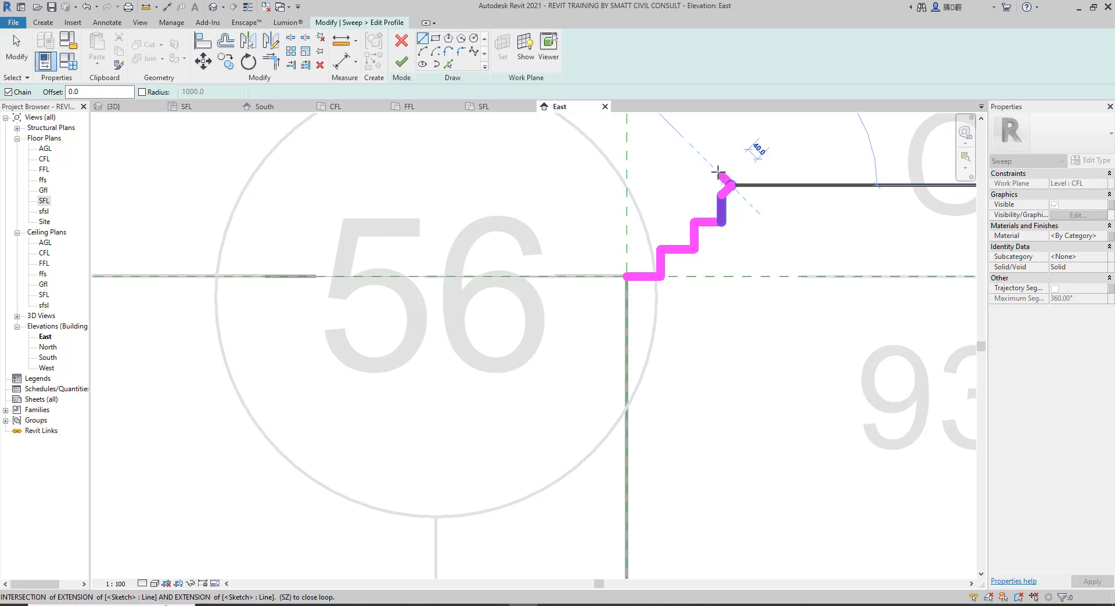
right_click(732, 188)
left_click(748, 190)
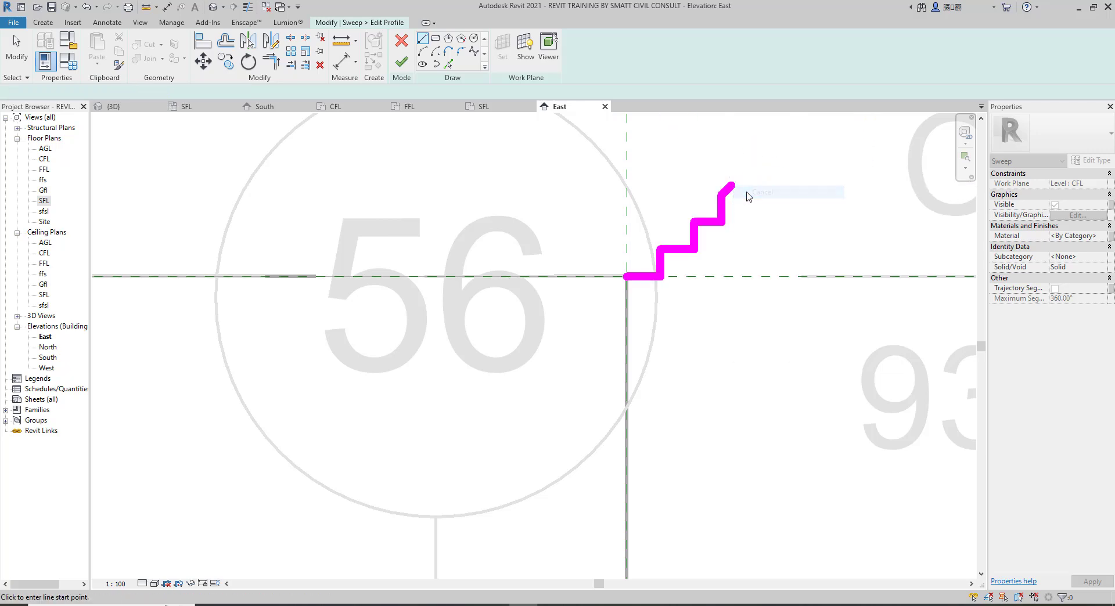
Complete the cornice outline with a 50 mm outward line, a rise of about 35 mm, and lines back to the reference plane and starting corner
scroll(720, 191, "up", 3)
left_click(715, 195)
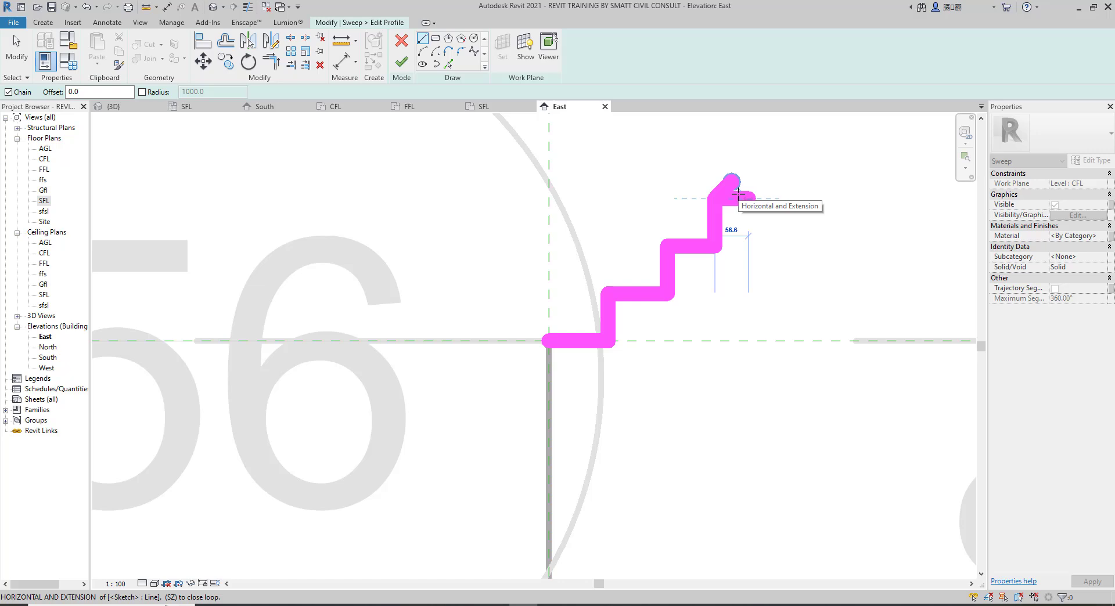
type("50")
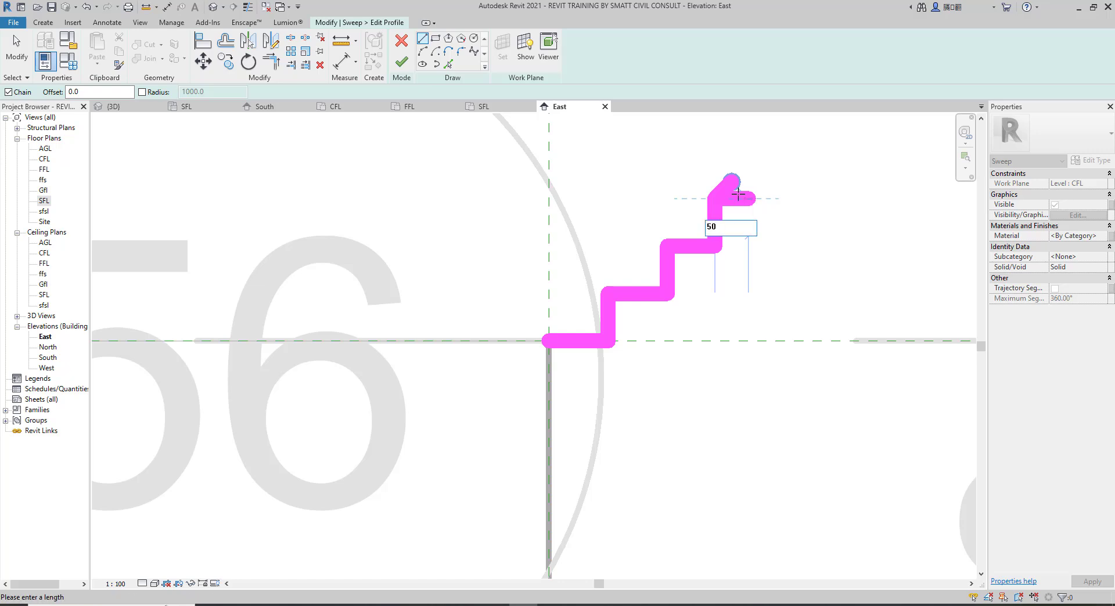
key("Return")
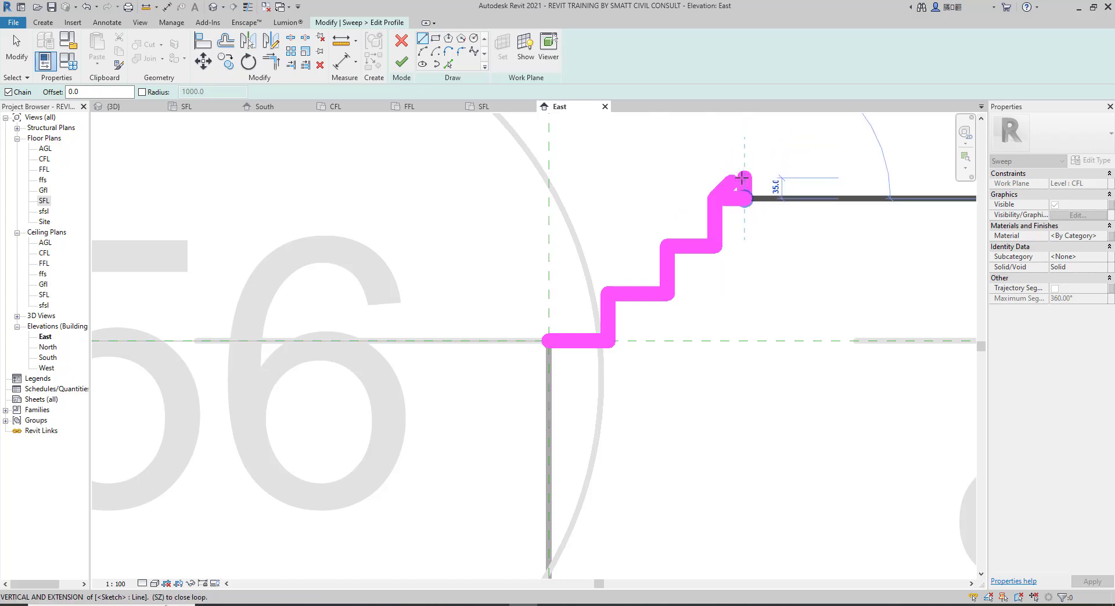
left_click(745, 177)
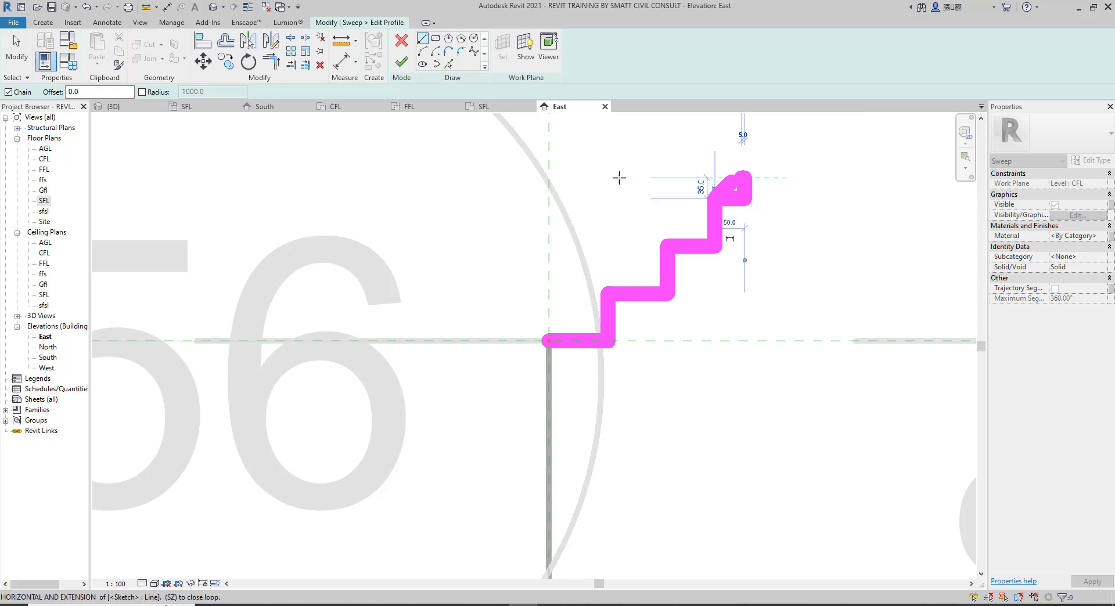
left_click(550, 177)
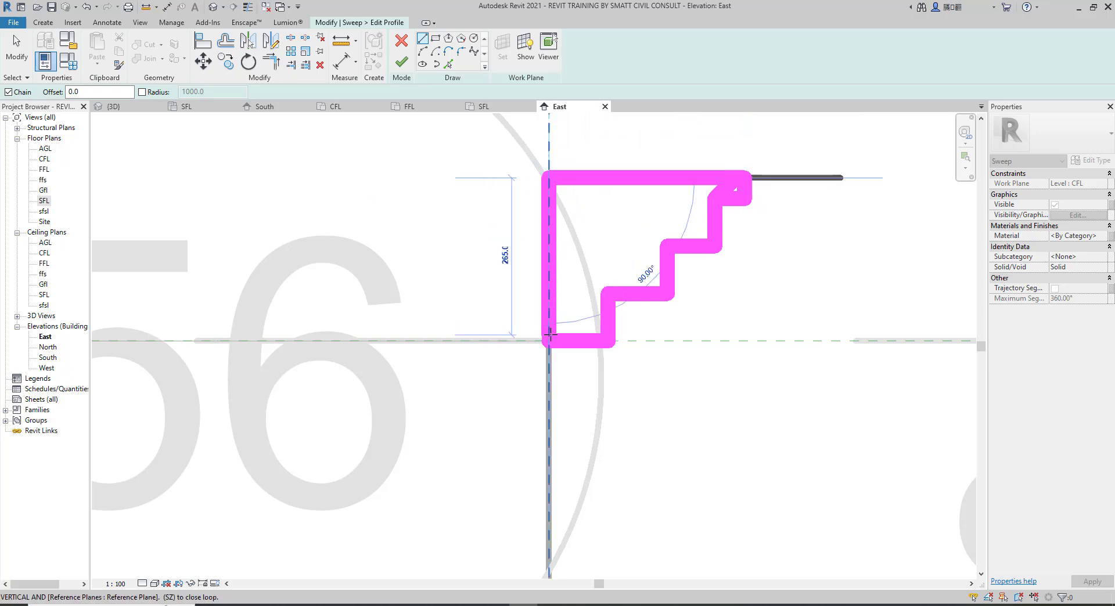
left_click(550, 335)
key("Escape")
key("Escape")
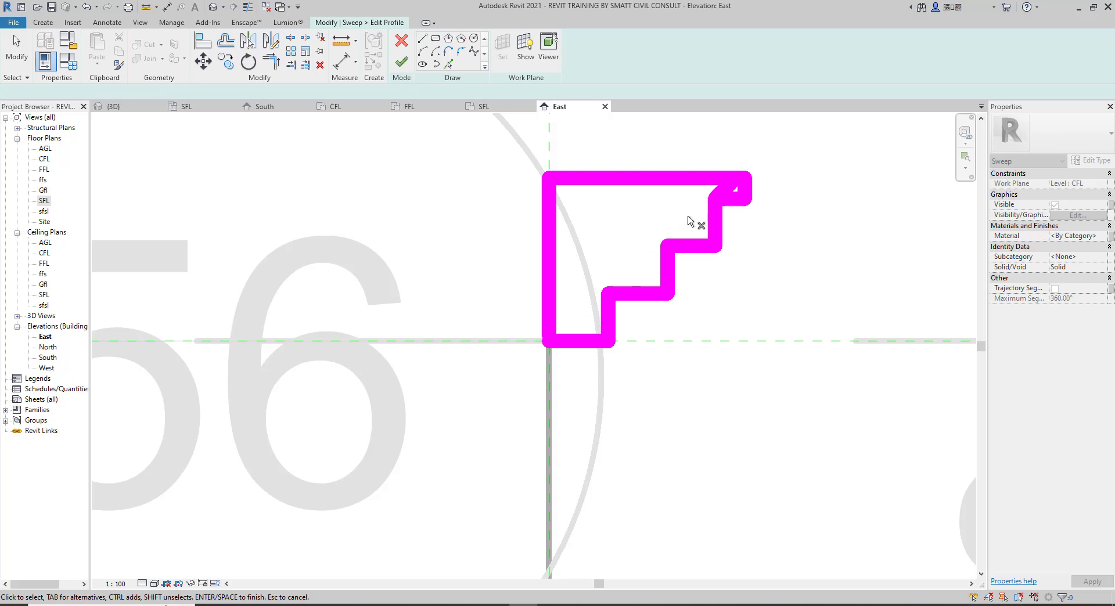
Delete the short diagonal line at the upper end of the cornice profile's third step
left_click(720, 191)
scroll(722, 189, "up", 3)
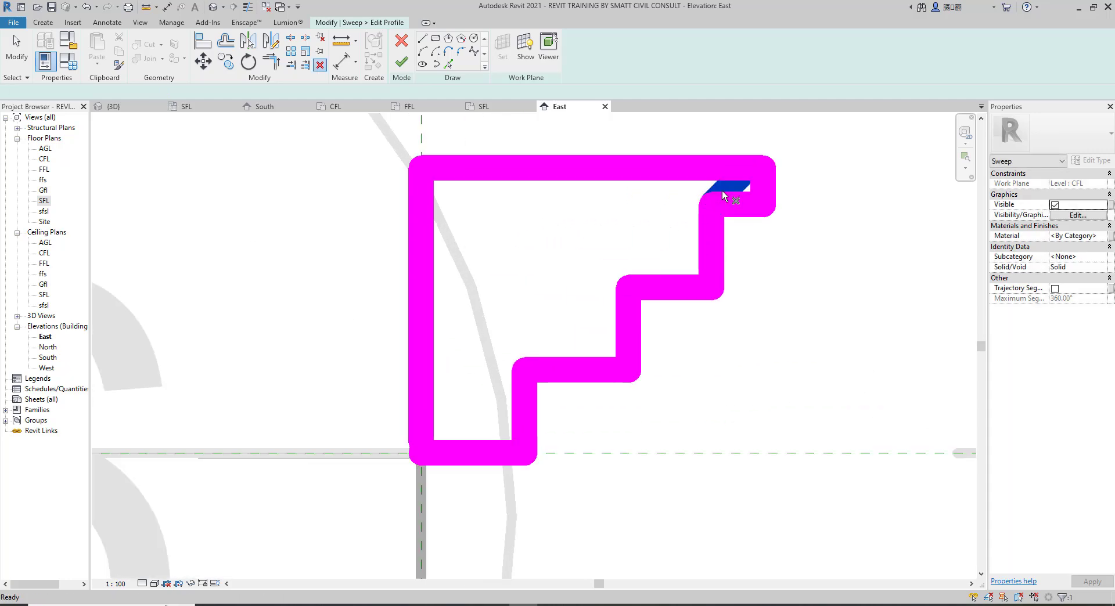
key("Delete")
scroll(729, 196, "down", 3)
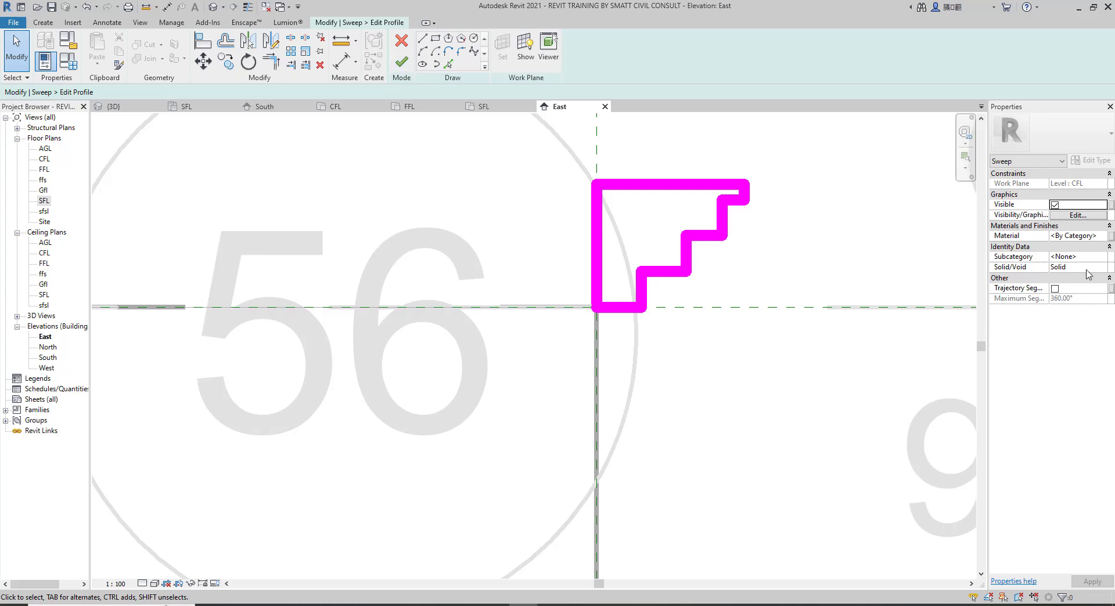
Create a new material for the sweep and name it CFL M
left_click(1098, 236)
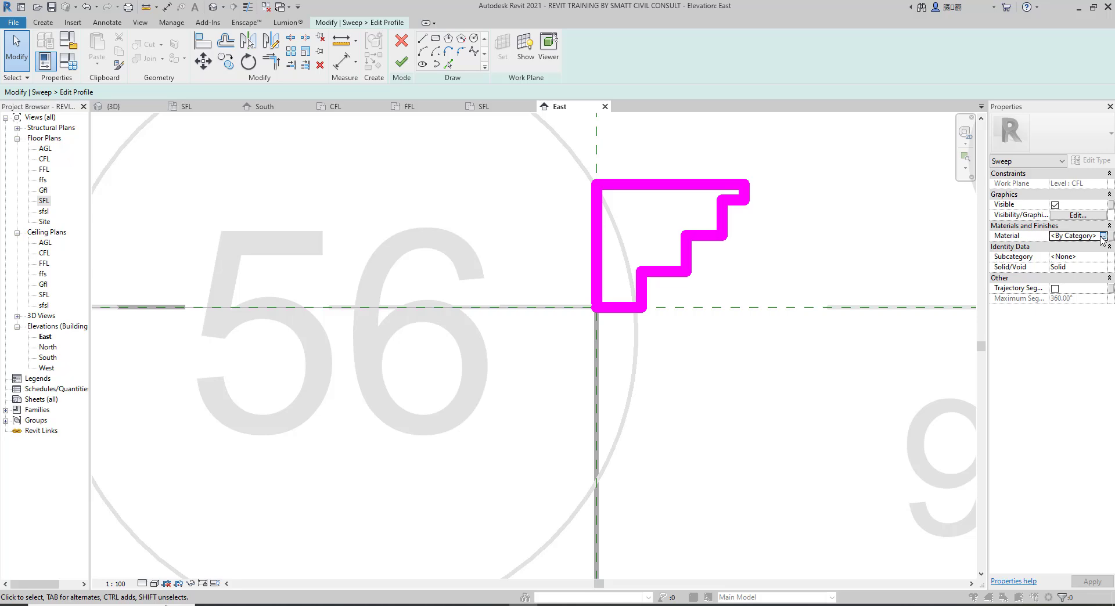
left_click(1101, 236)
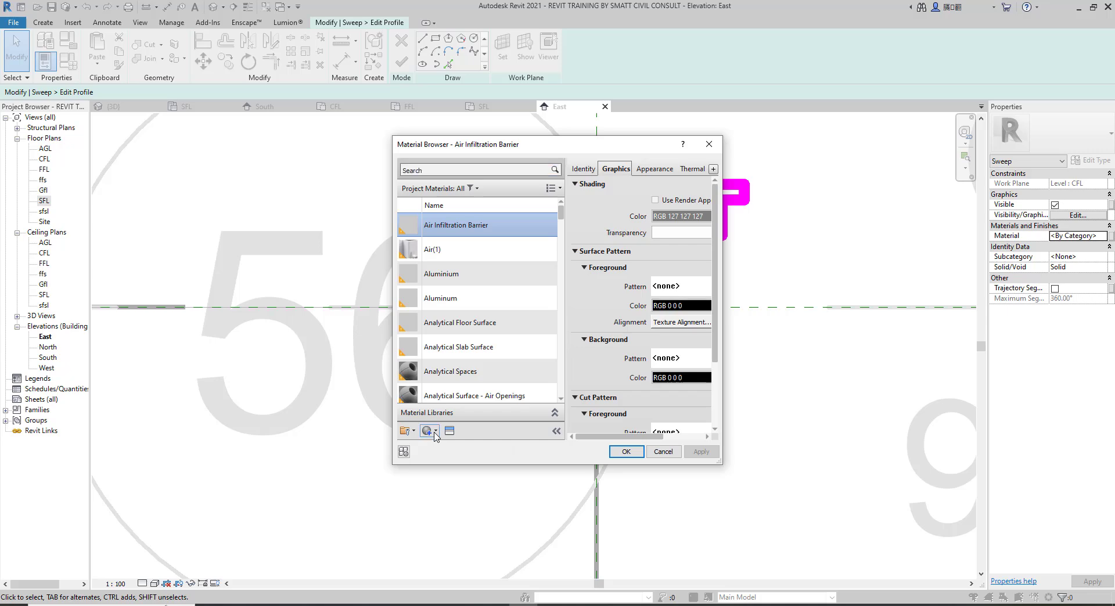
left_click(435, 432)
left_click(465, 462)
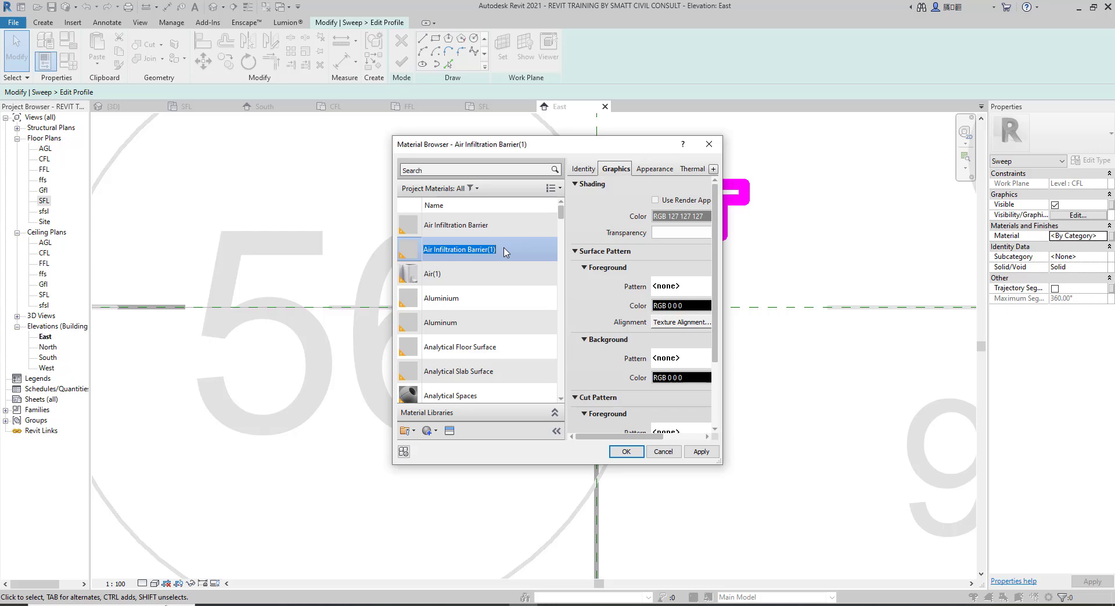
type("CFL MAT")
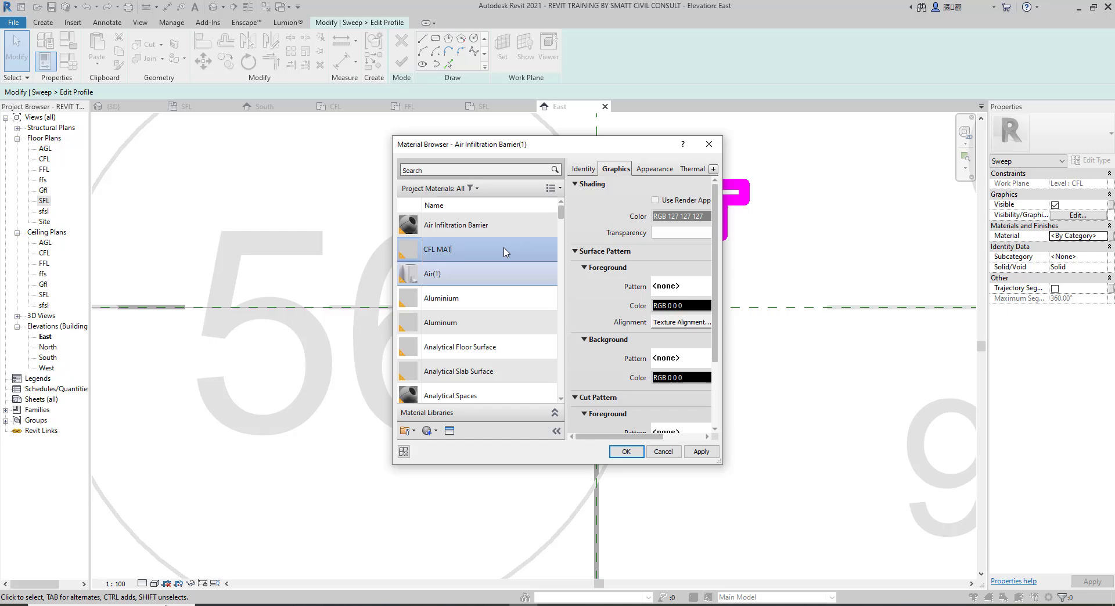
key("BackSpace")
key("BackSpace")
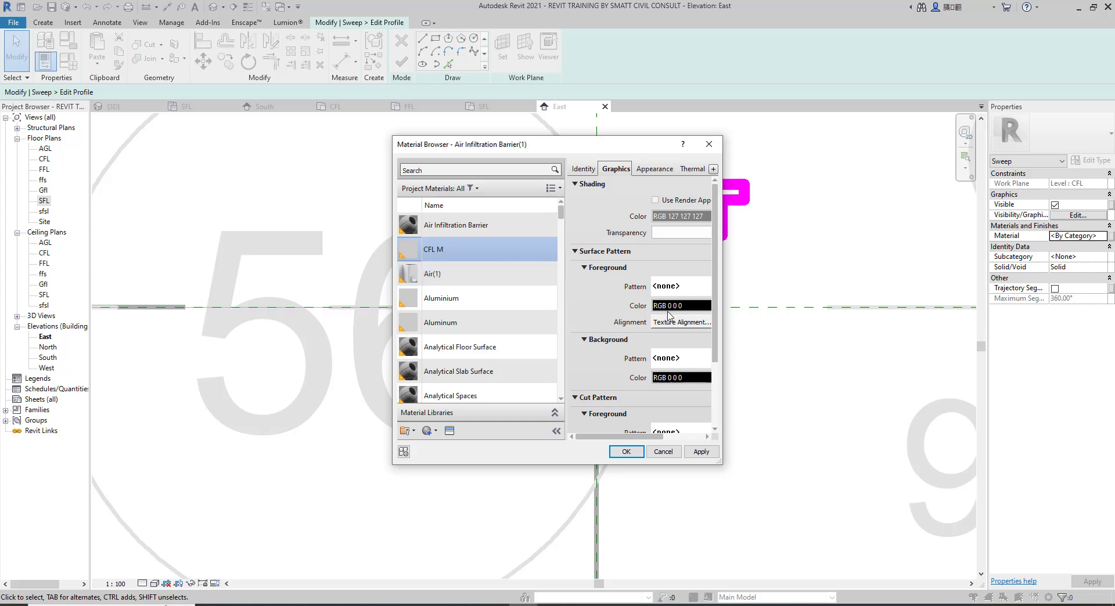
Give CFL M the Concrete - Cast in Place appearance asset and set its preview rendering to Production Quality
left_click(451, 431)
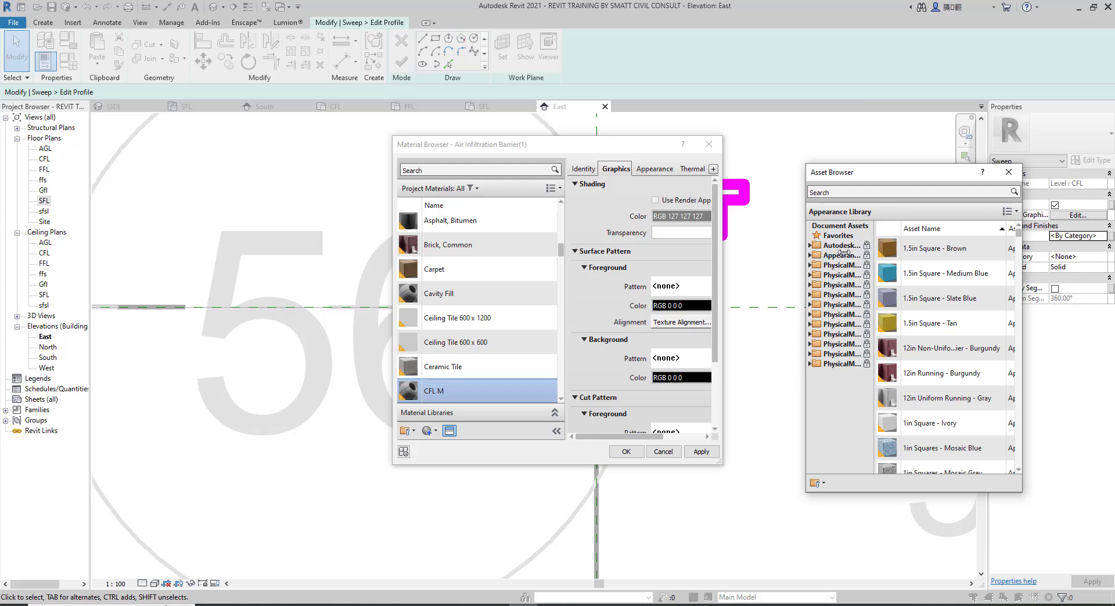
left_click(840, 254)
double_click(841, 254)
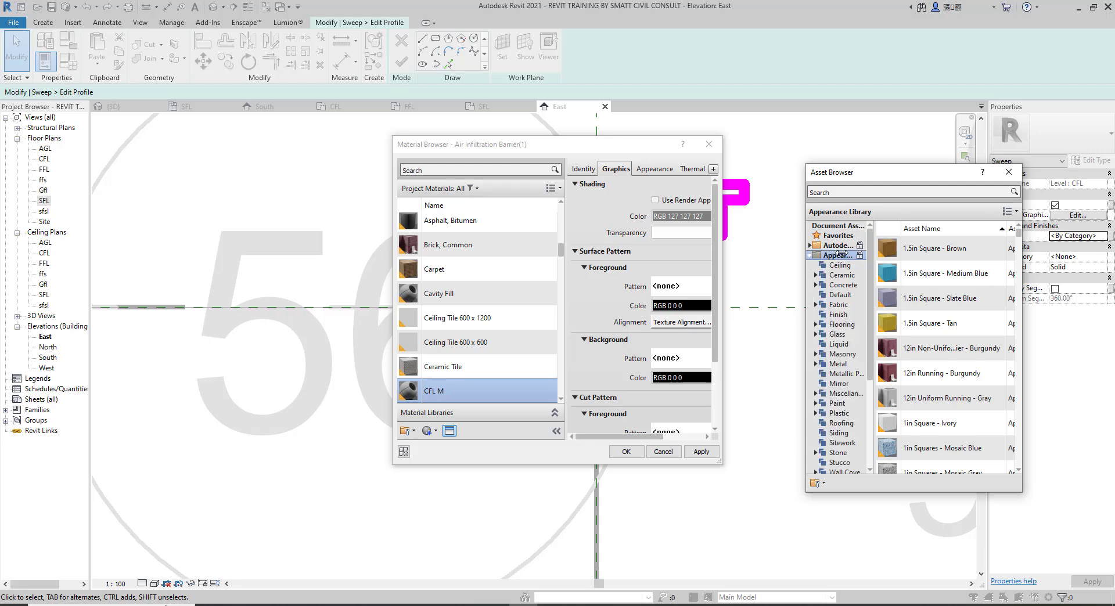
double_click(843, 285)
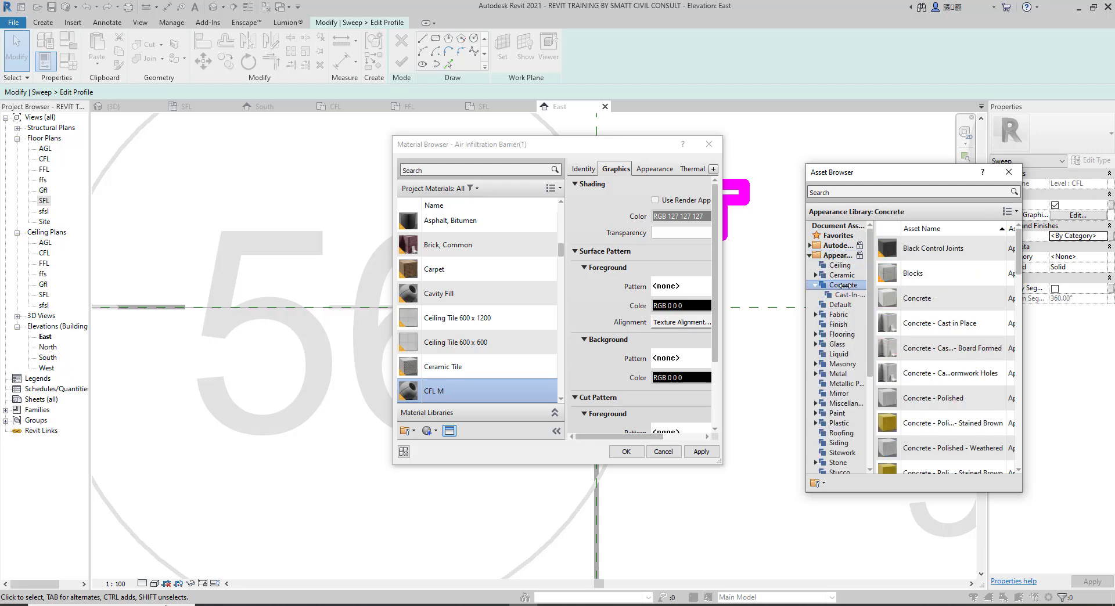
double_click(932, 325)
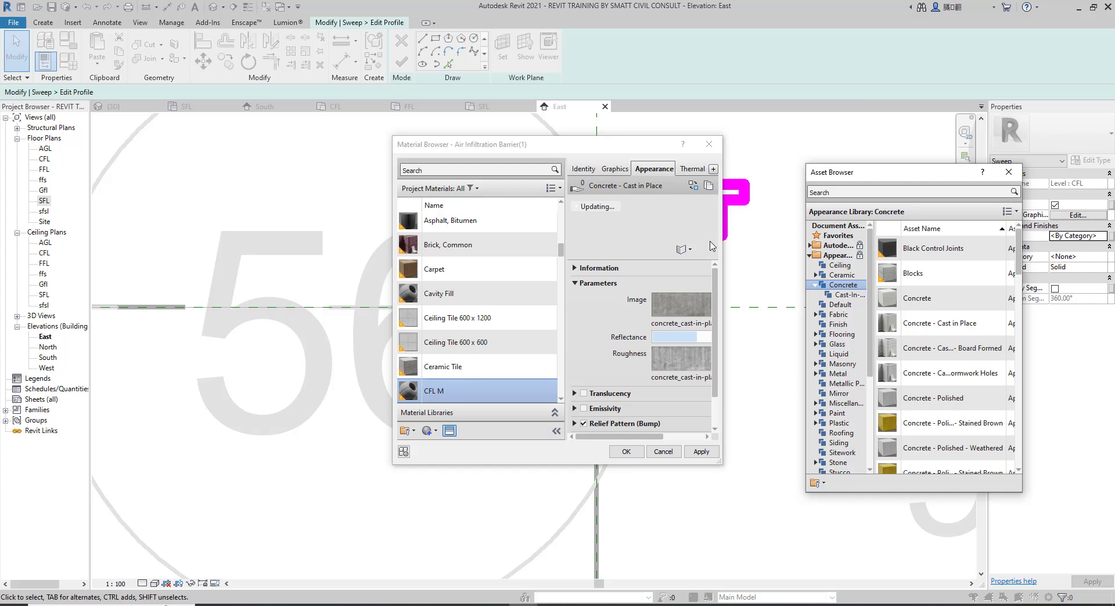
left_click(690, 250)
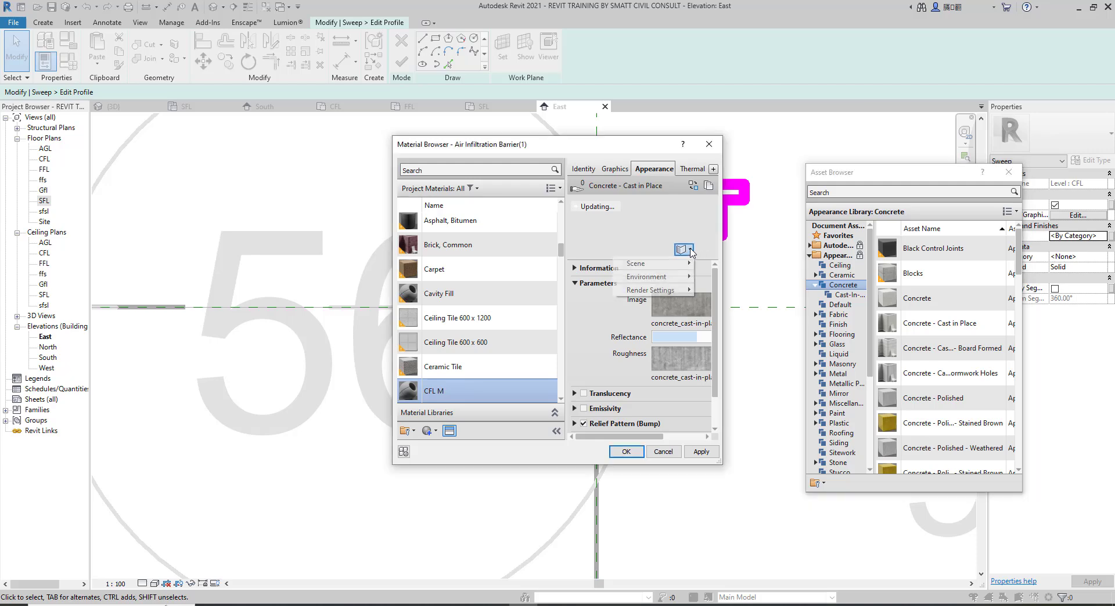
mouse_move(651, 295)
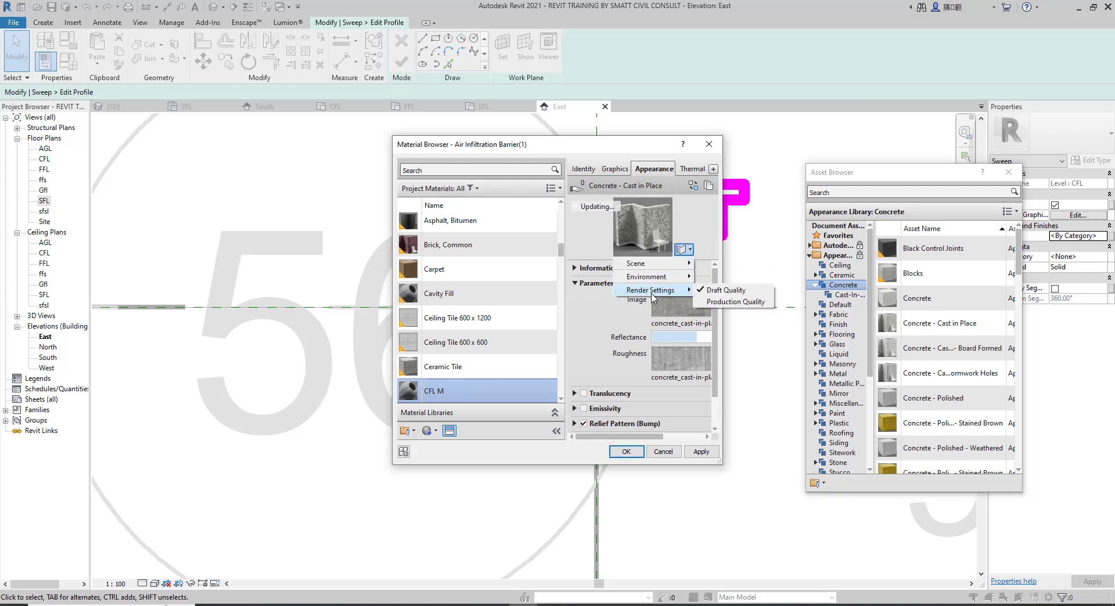
left_click(738, 303)
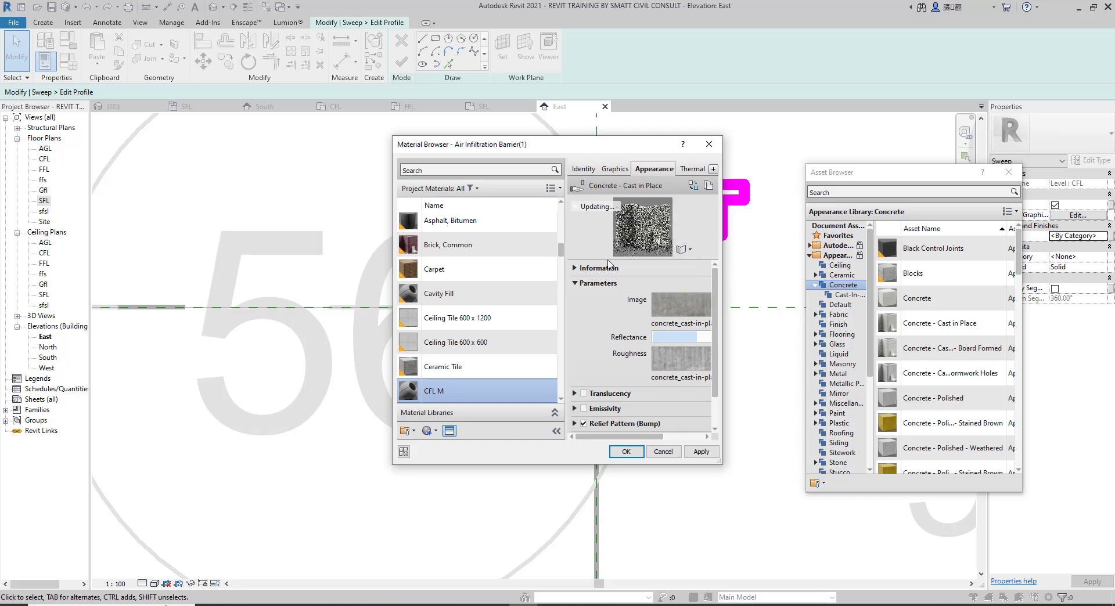
Set the shading color of CFL M to white, RGB 255 255 255
left_click(617, 169)
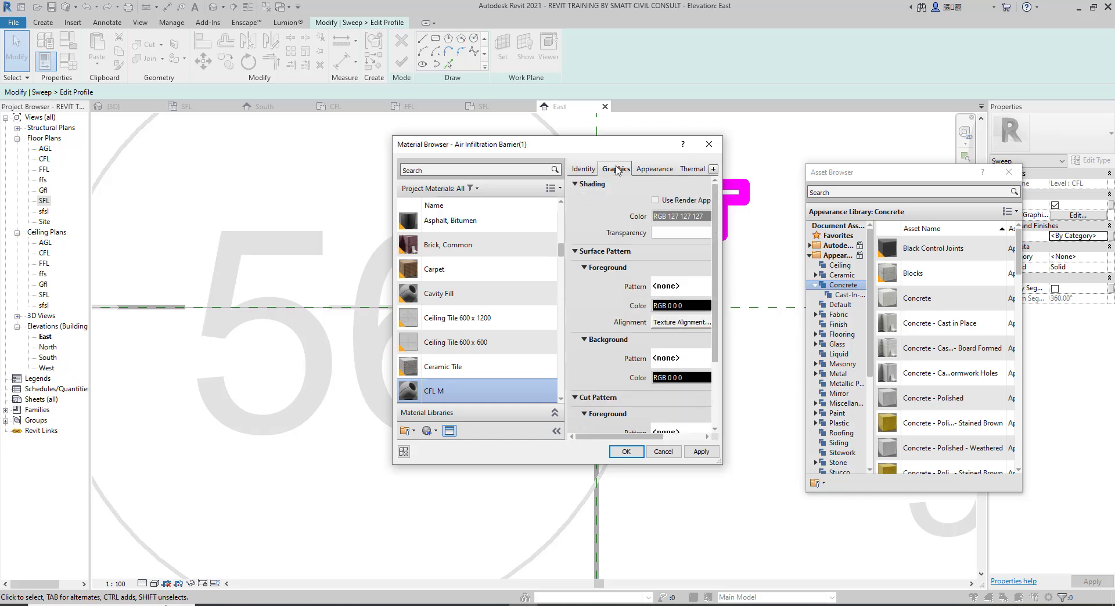
left_click(665, 224)
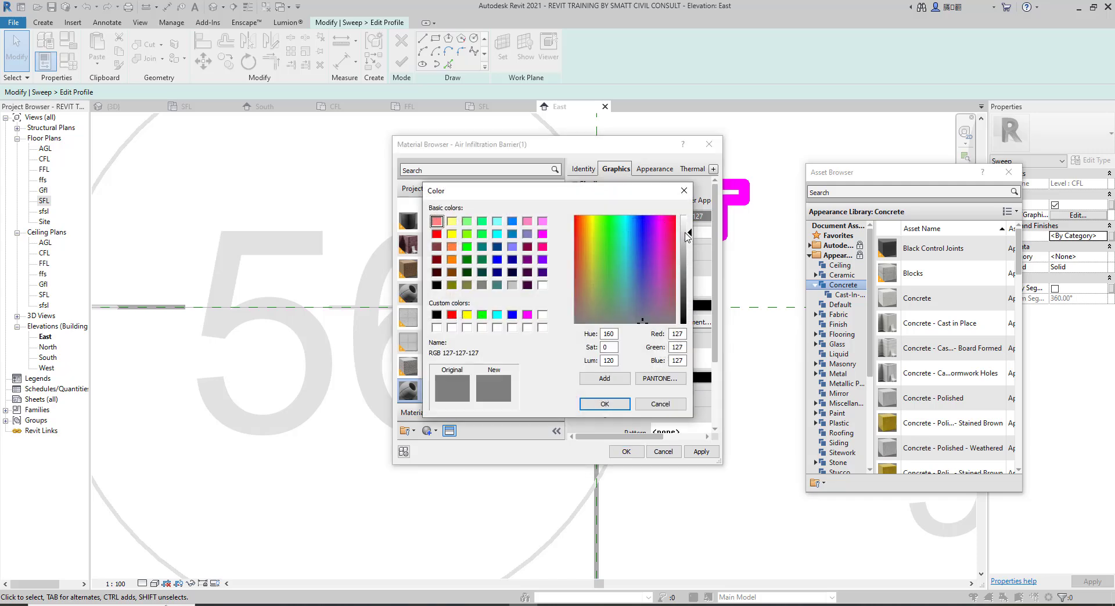
left_click_drag(686, 235, 687, 218)
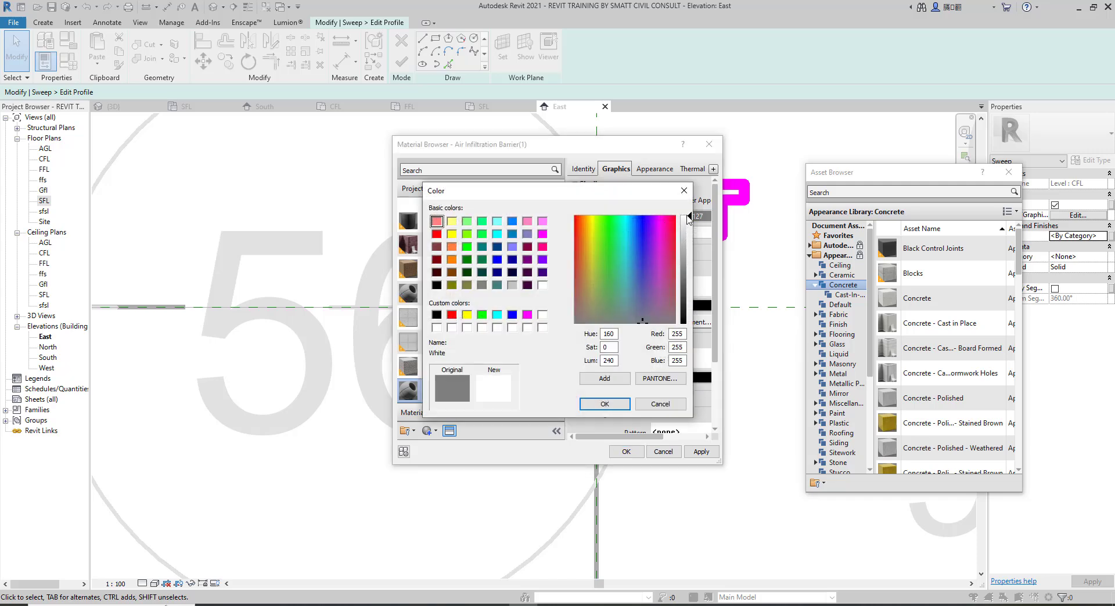
left_click(605, 402)
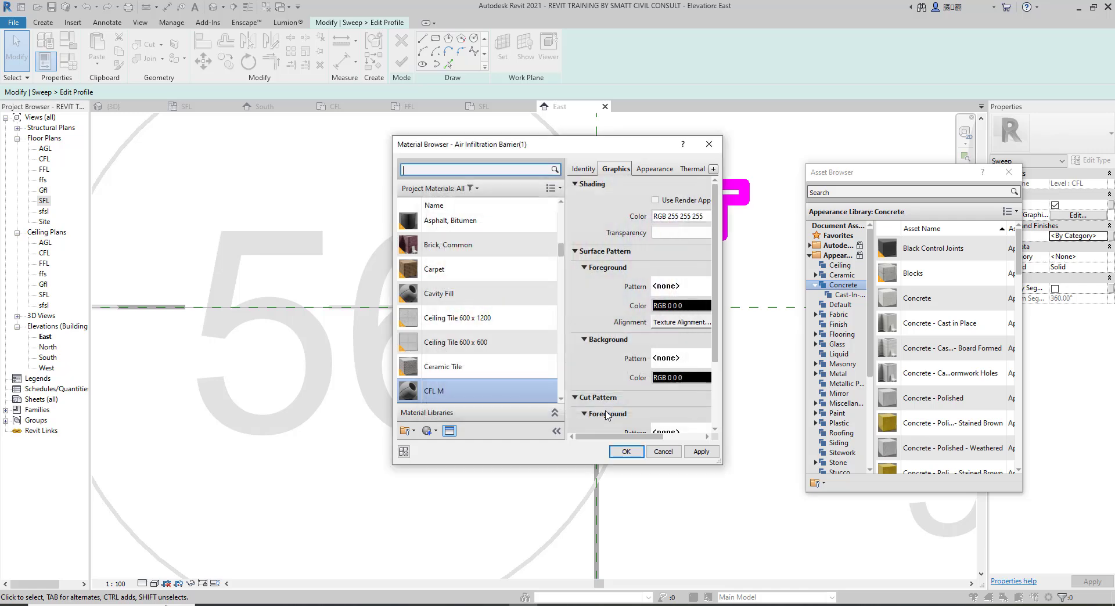
Make CFL M use its render appearance for shading and assign the material to the sweep
left_click(656, 201)
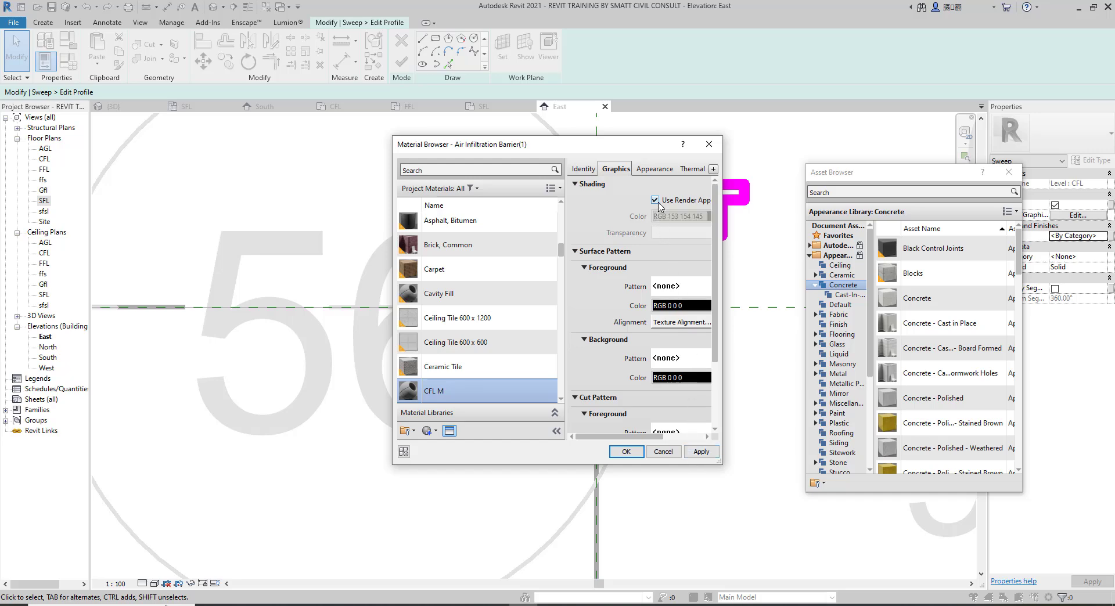
left_click(701, 456)
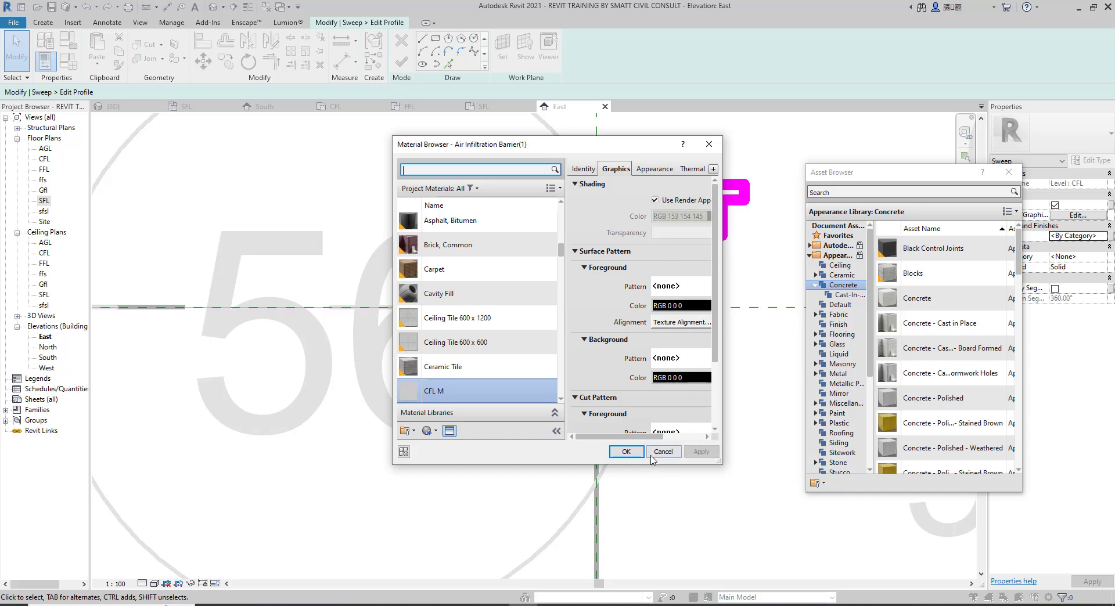
left_click(626, 452)
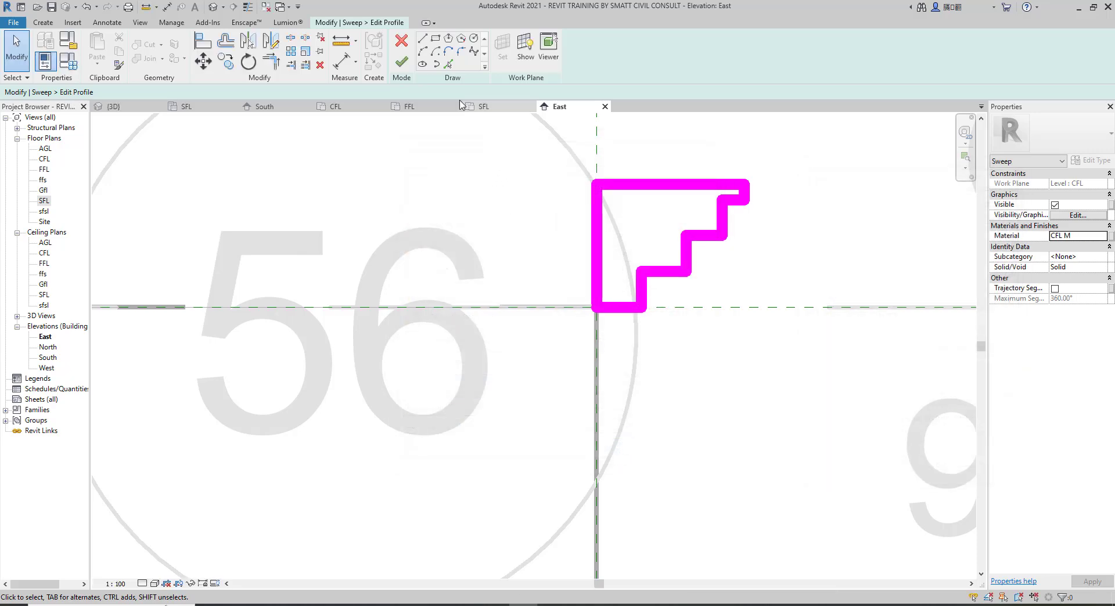
Close the profile loop by trimming its lowest horizontal line and inner vertical line to a corner
left_click(413, 73)
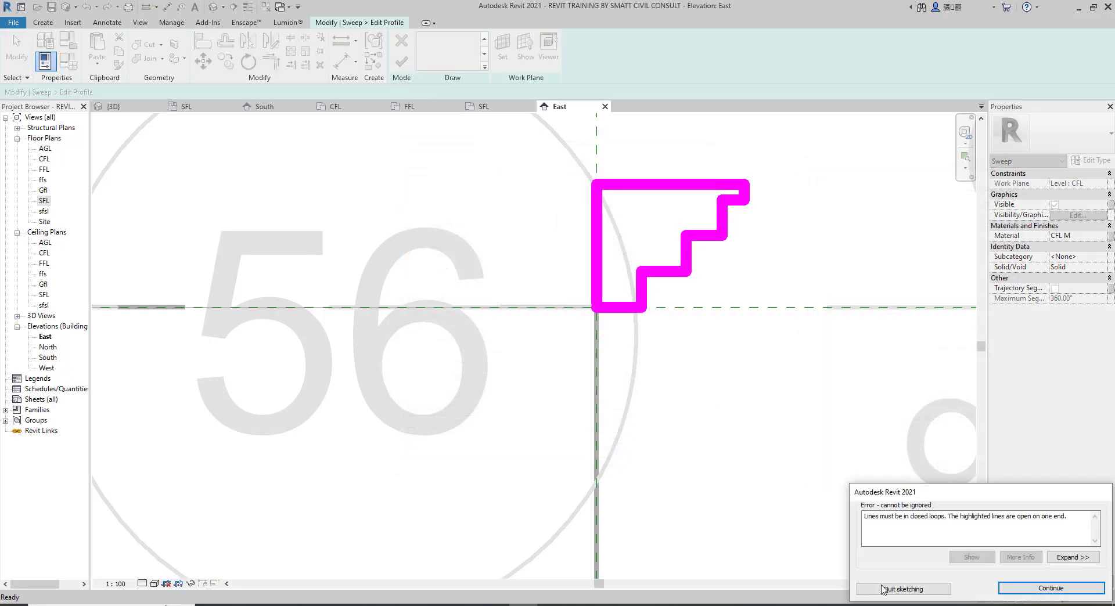
left_click(1045, 588)
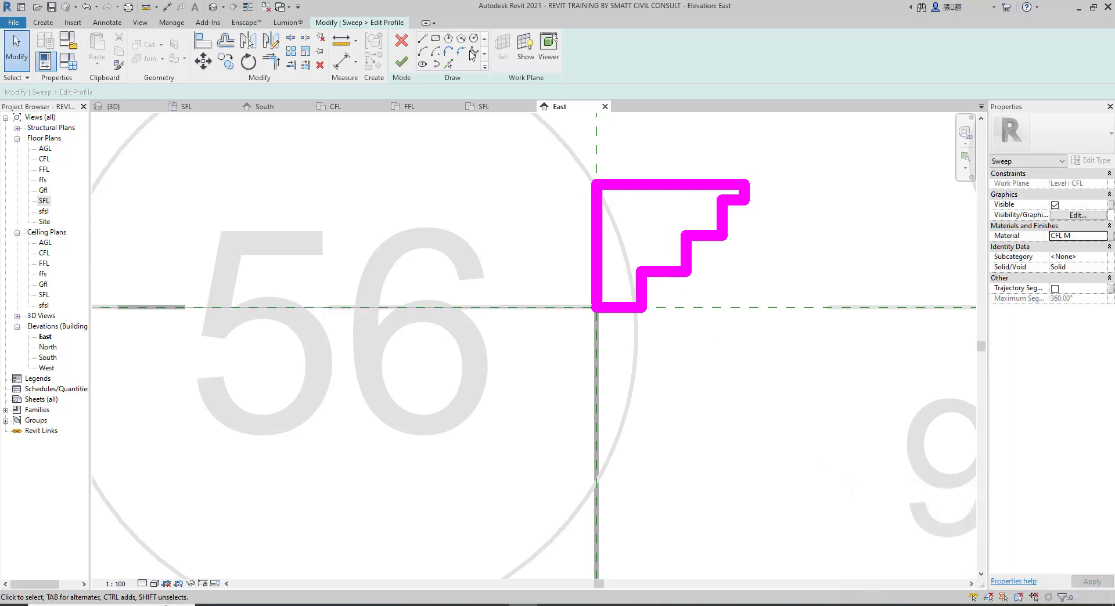
left_click(275, 64)
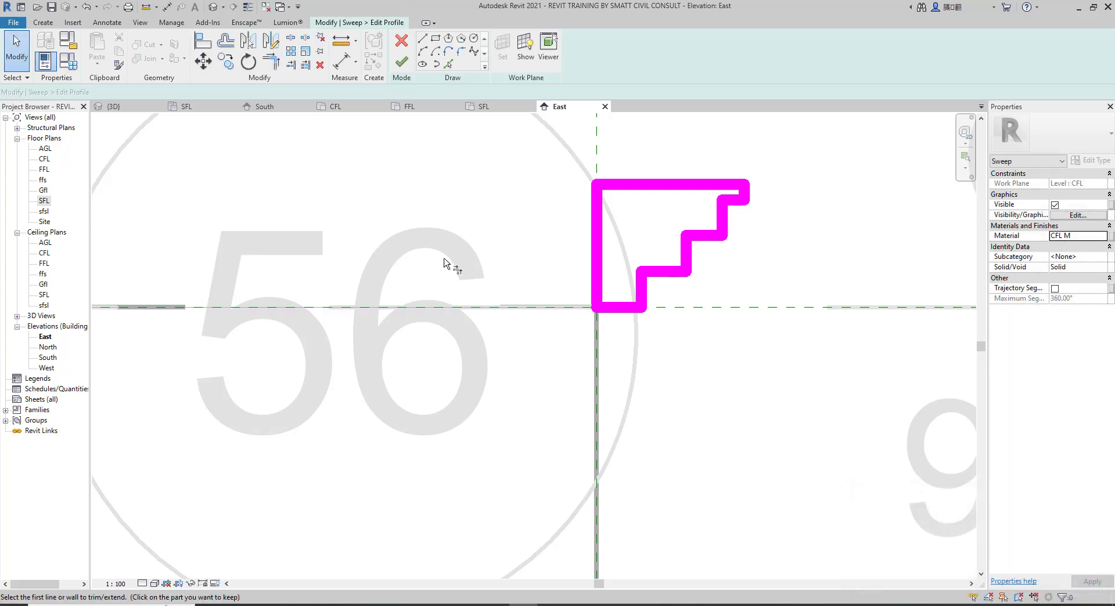
left_click(613, 312)
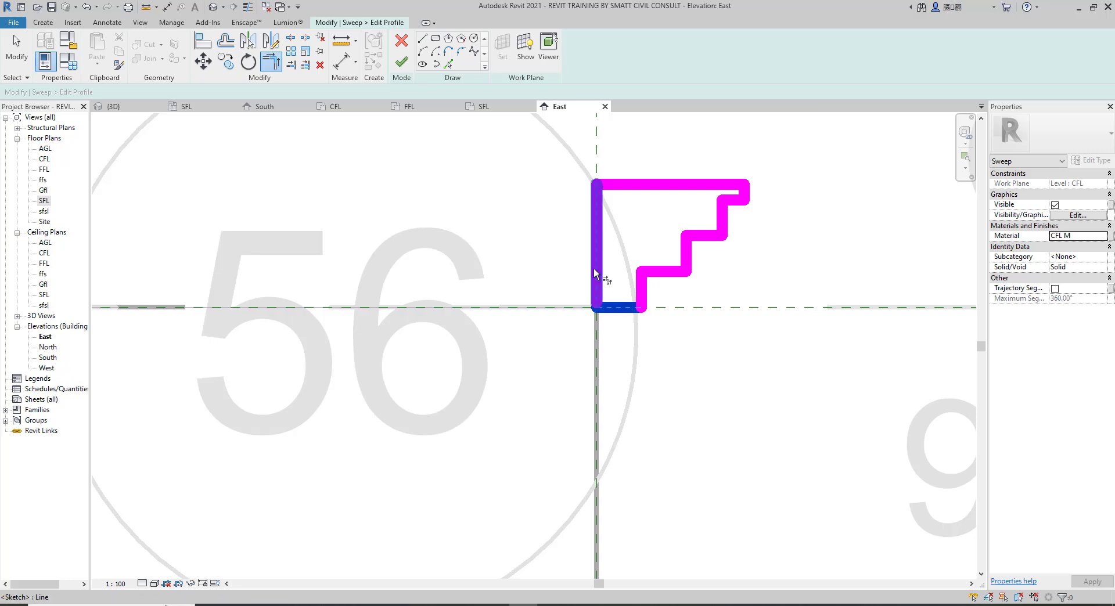
left_click(593, 268)
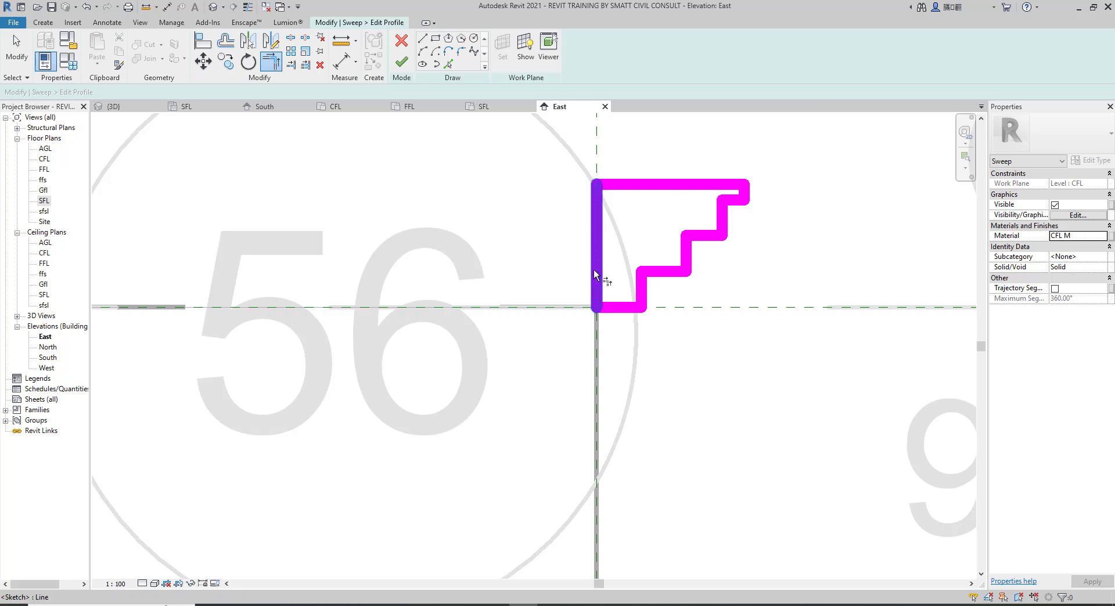
Finish the profile and the sweep, and complete the in-place cornice model
left_click(406, 61)
left_click(408, 62)
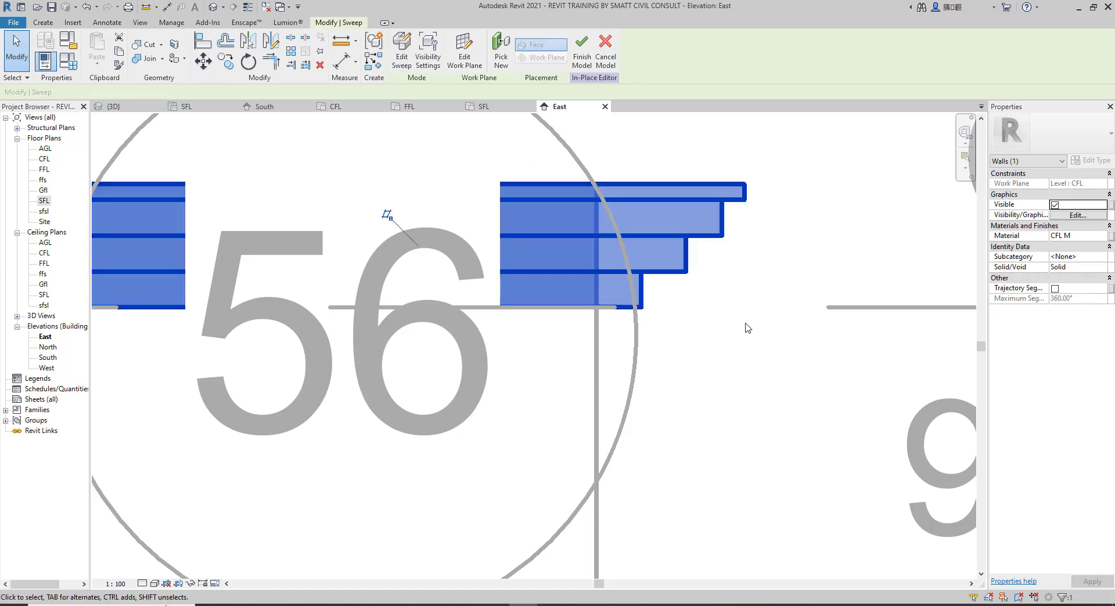
scroll(747, 323, "down", 3)
left_click(581, 49)
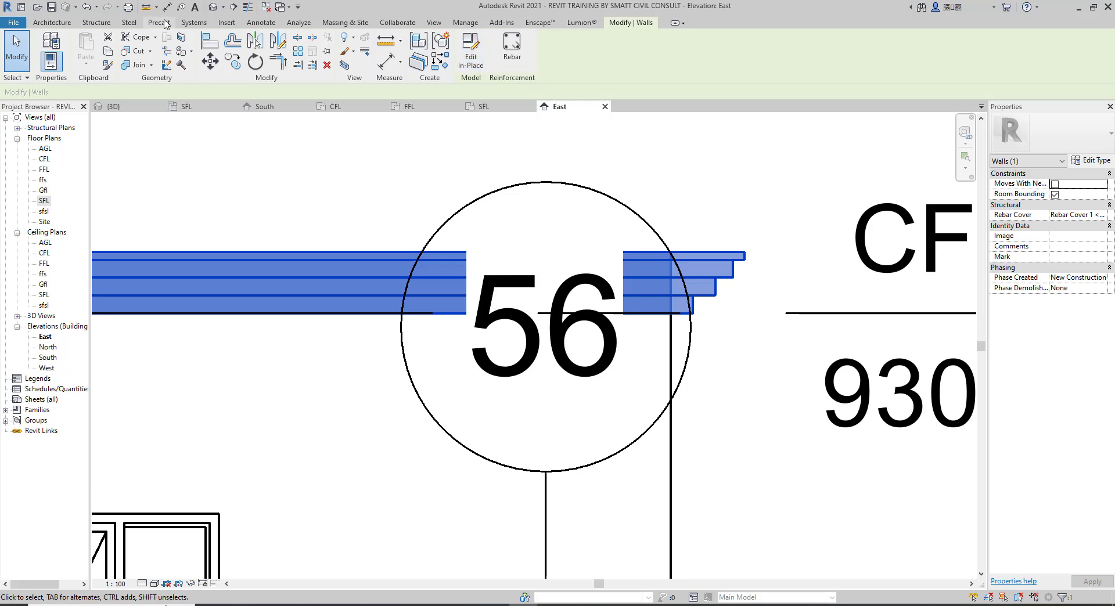
Examine the stepped cornice around the building in the 3D view, from below at the roof corner and from above
left_click(211, 8)
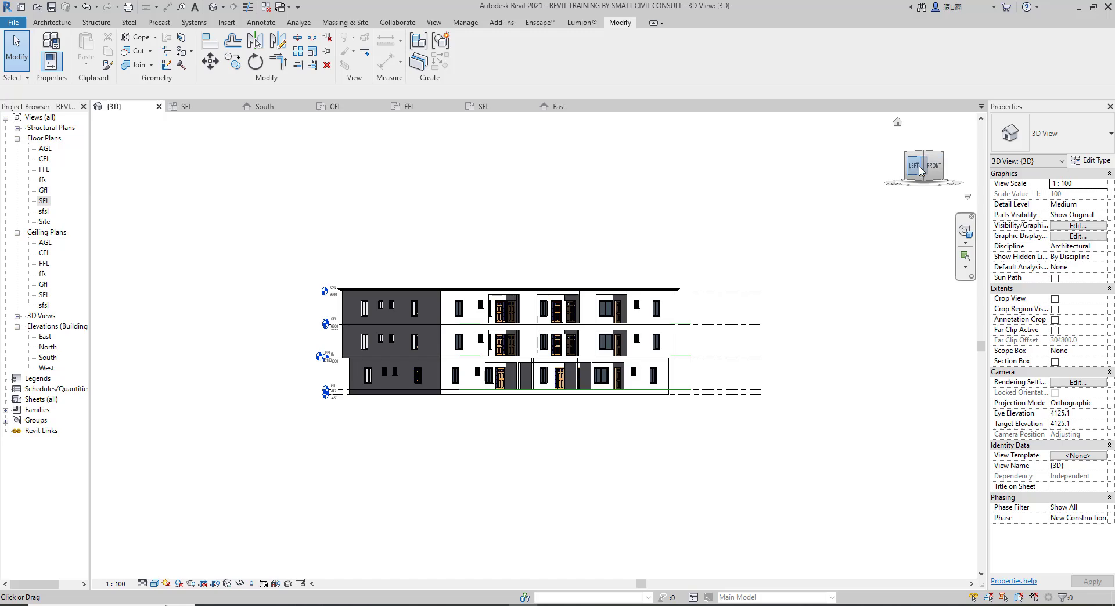
left_click_drag(919, 171, 910, 127)
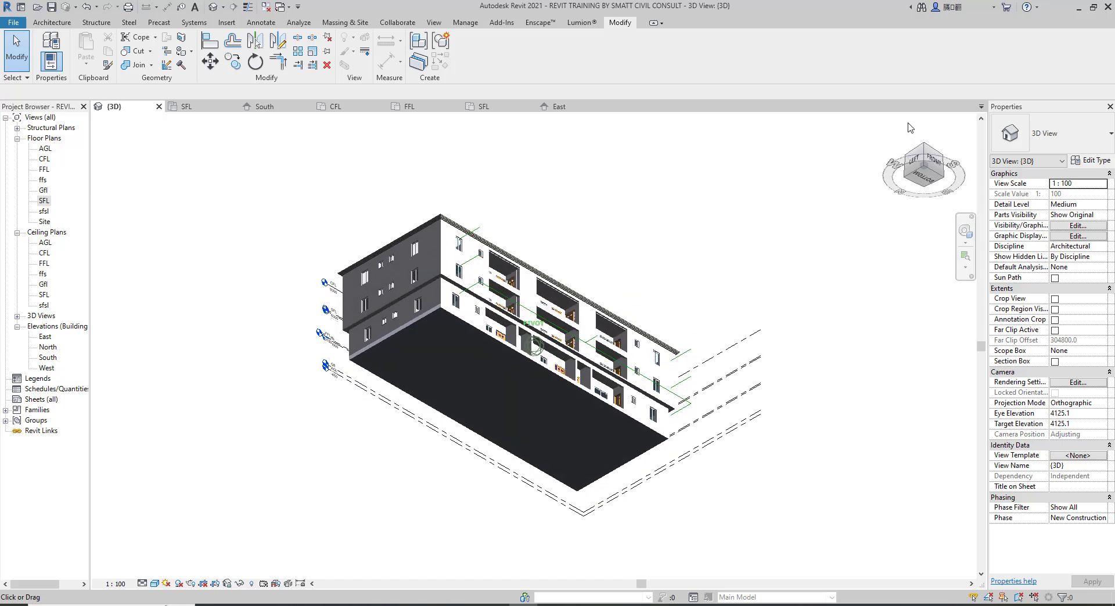
scroll(548, 196, "up", 5)
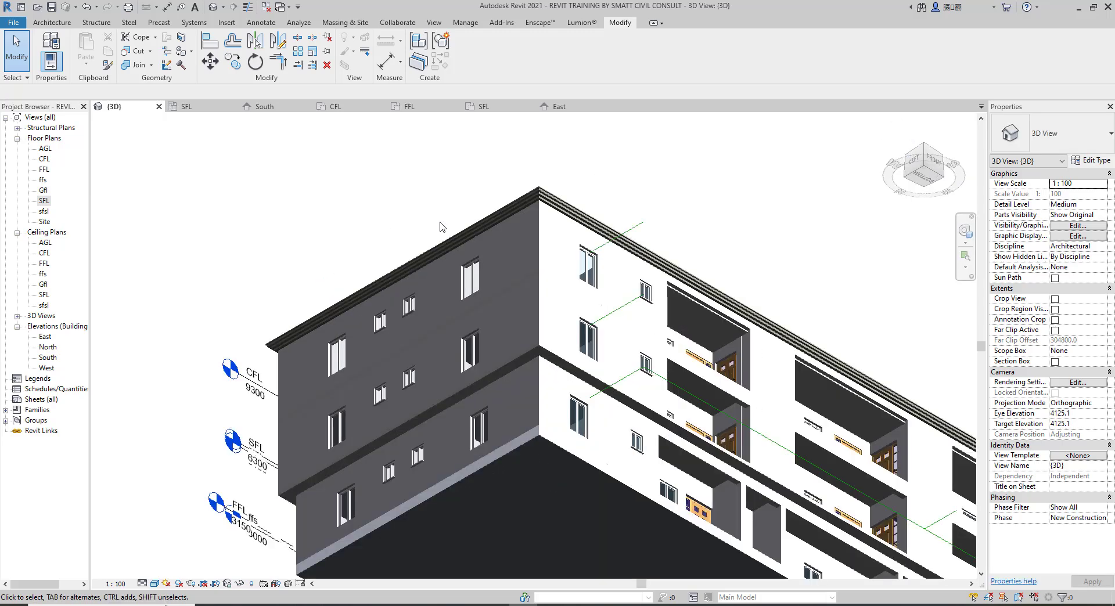
scroll(613, 157, "up", 3)
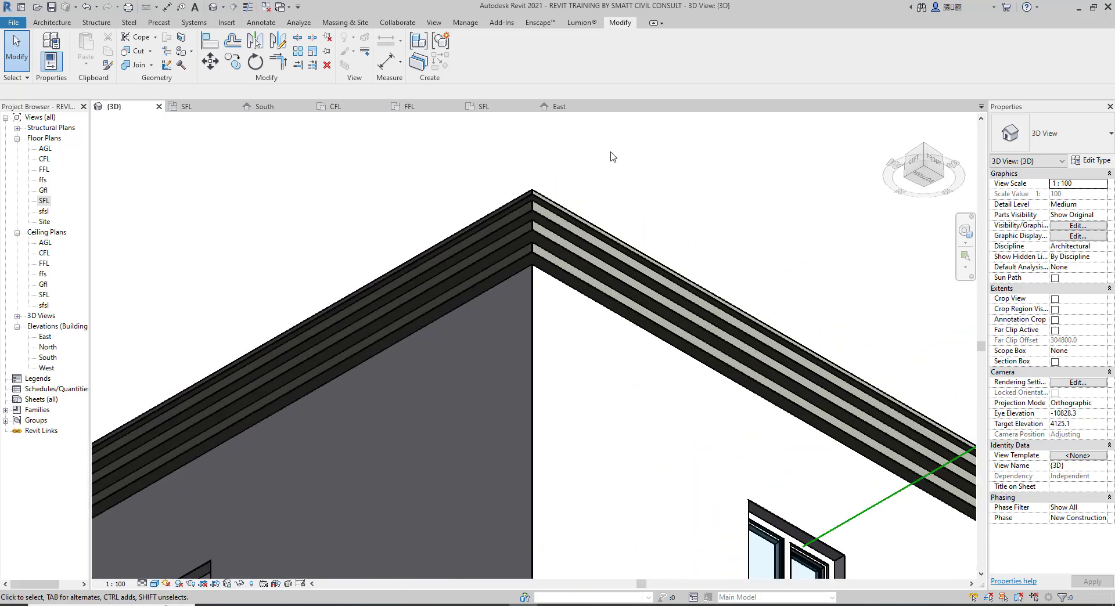
left_click(923, 164)
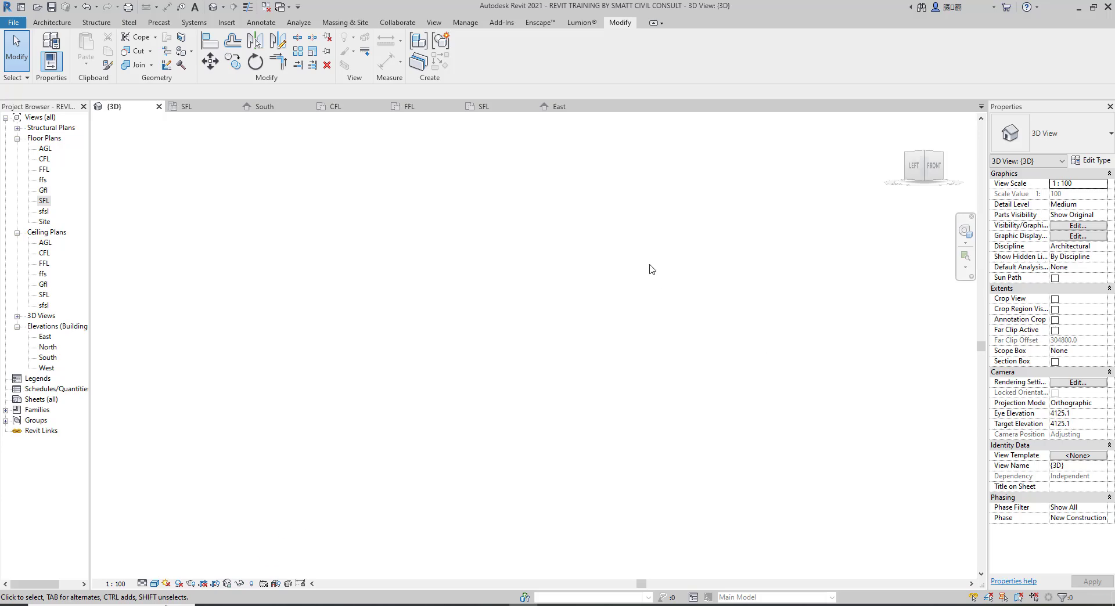
scroll(645, 264, "down", 5)
left_click_drag(914, 170, 929, 186)
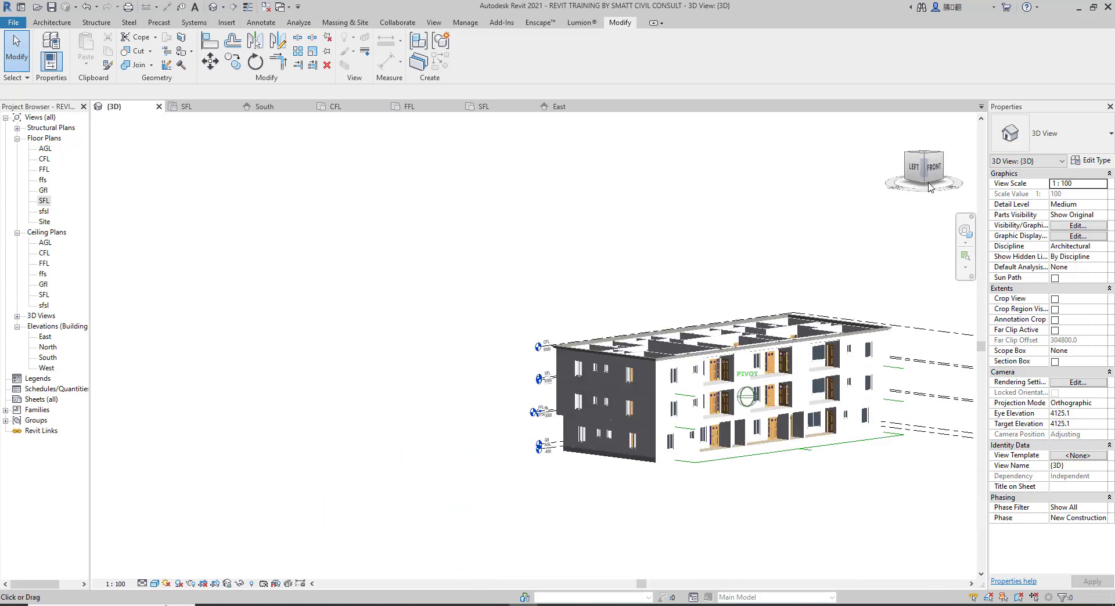
left_click(925, 183)
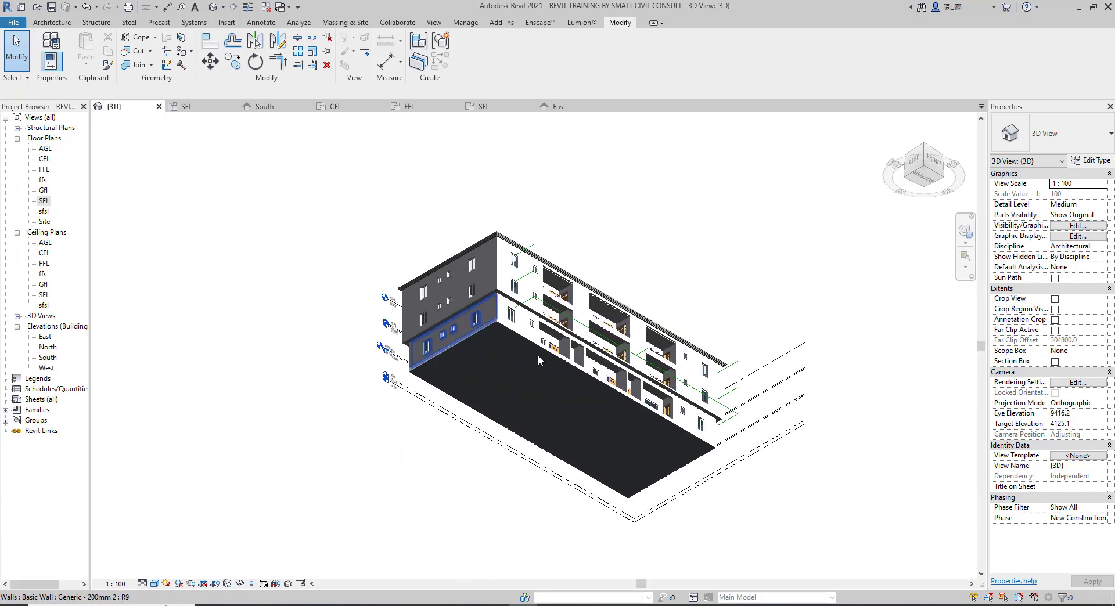
Edit the CFL cornice in place and open its sweep profile sketch in the East elevation
scroll(465, 261, "up", 5)
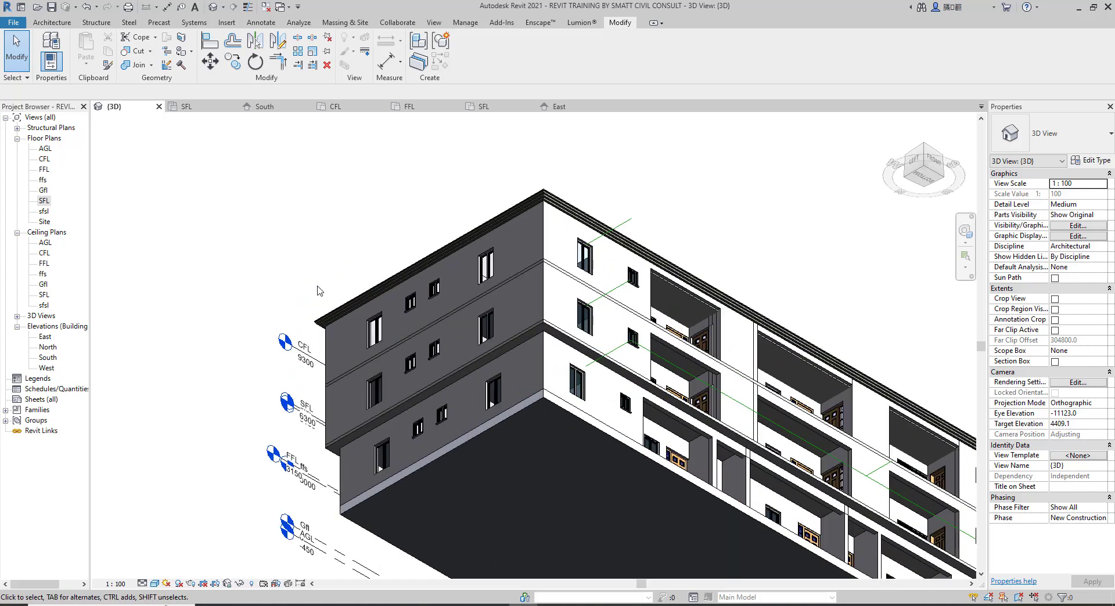
scroll(331, 367, "up", 4)
left_click(331, 367)
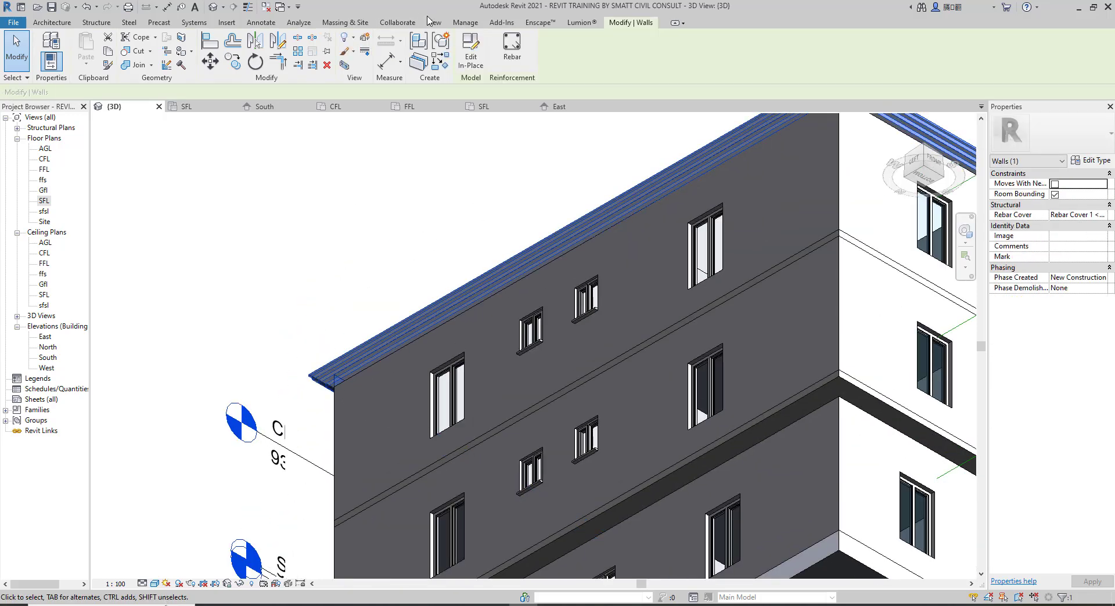
left_click(469, 60)
left_click(321, 375)
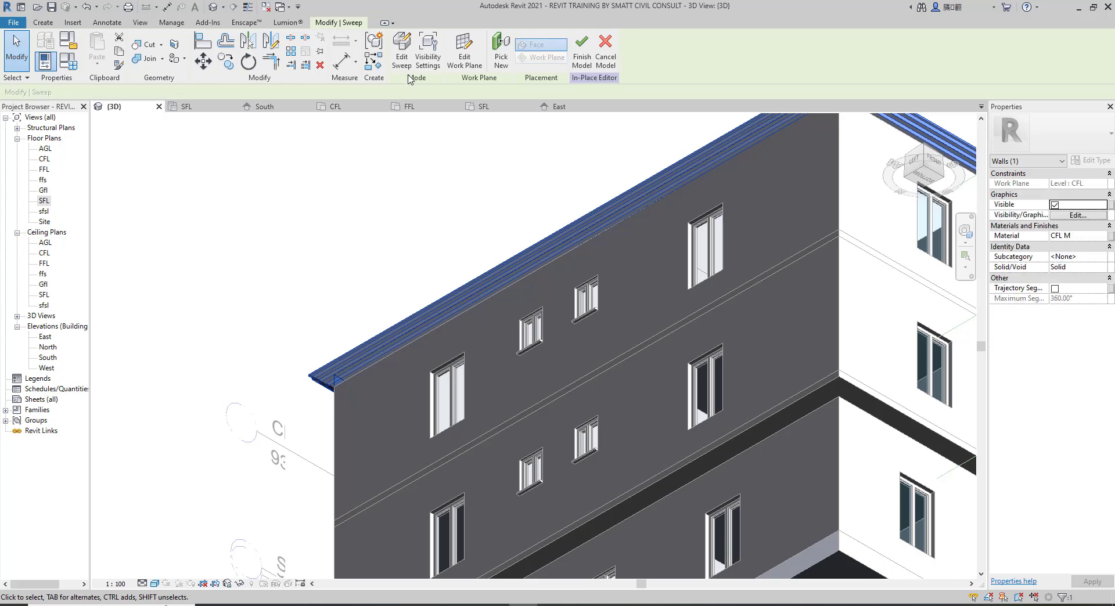
left_click(401, 53)
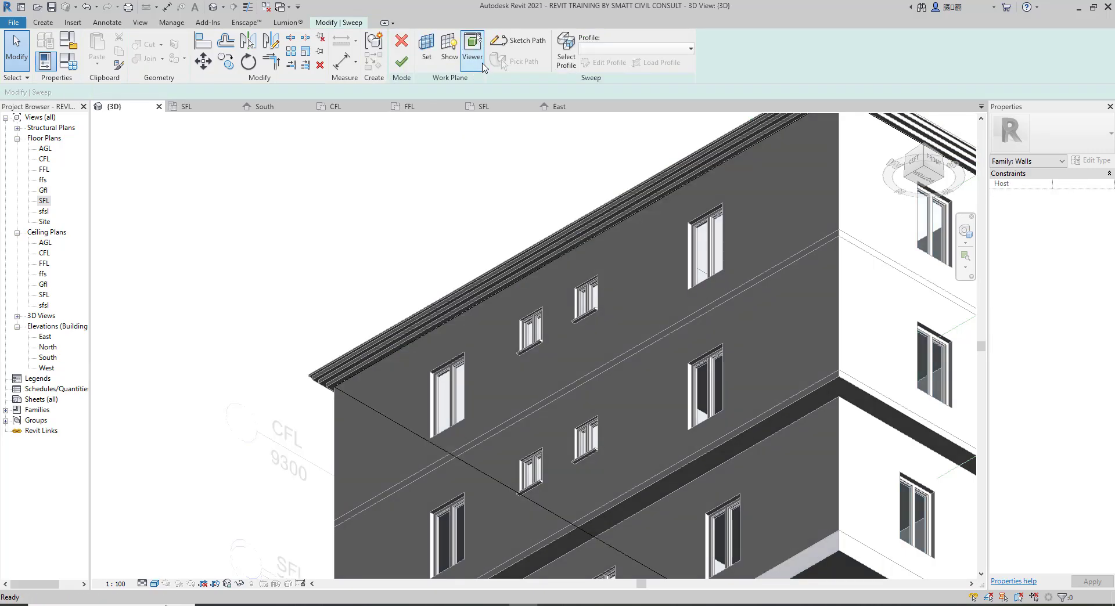
left_click(566, 59)
left_click(607, 62)
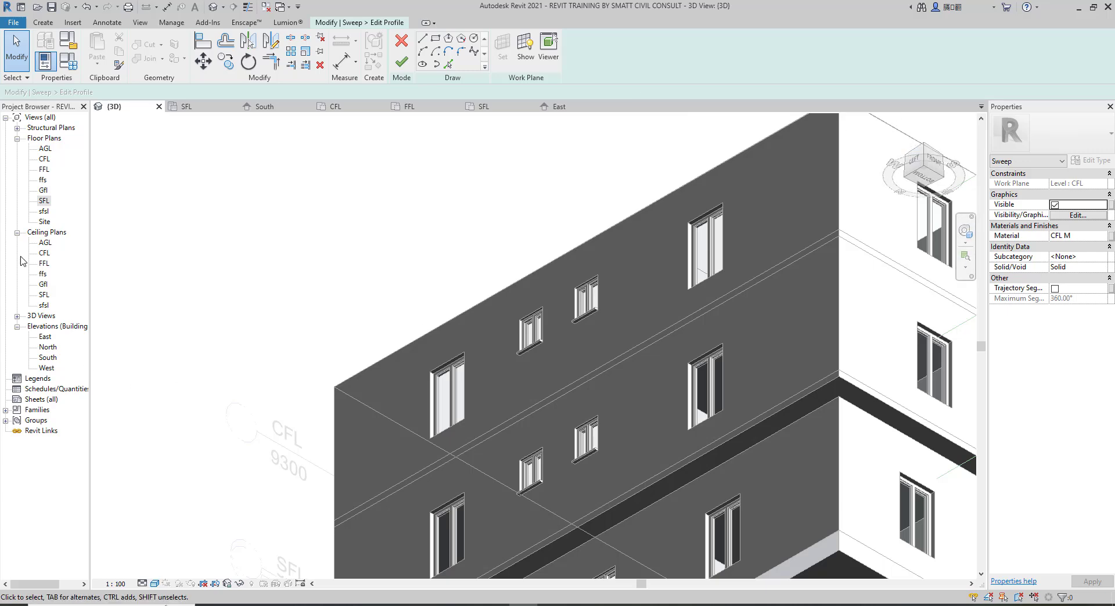
double_click(44, 339)
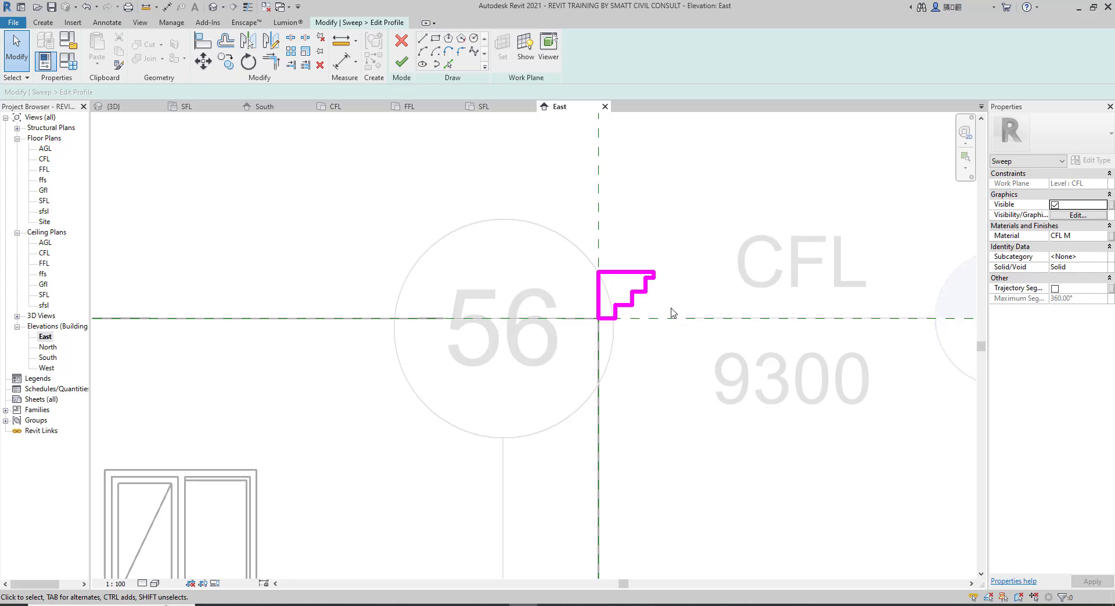
scroll(662, 302, "up", 5)
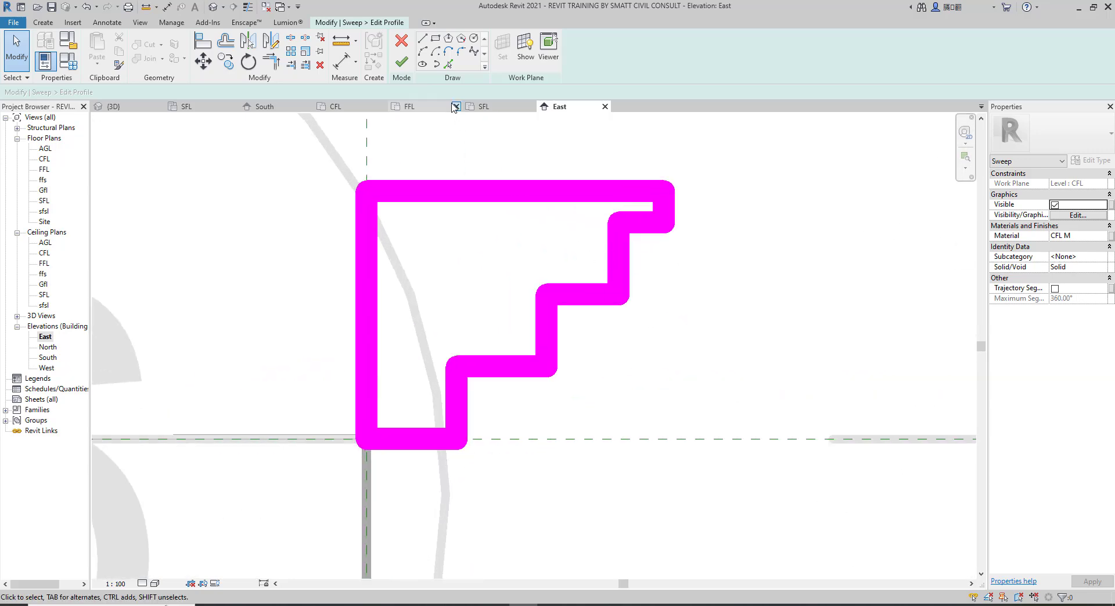
Draw an arc of about 293 mm radius from the top lip's inner corner to the outer corner above the lowest step
left_click(424, 52)
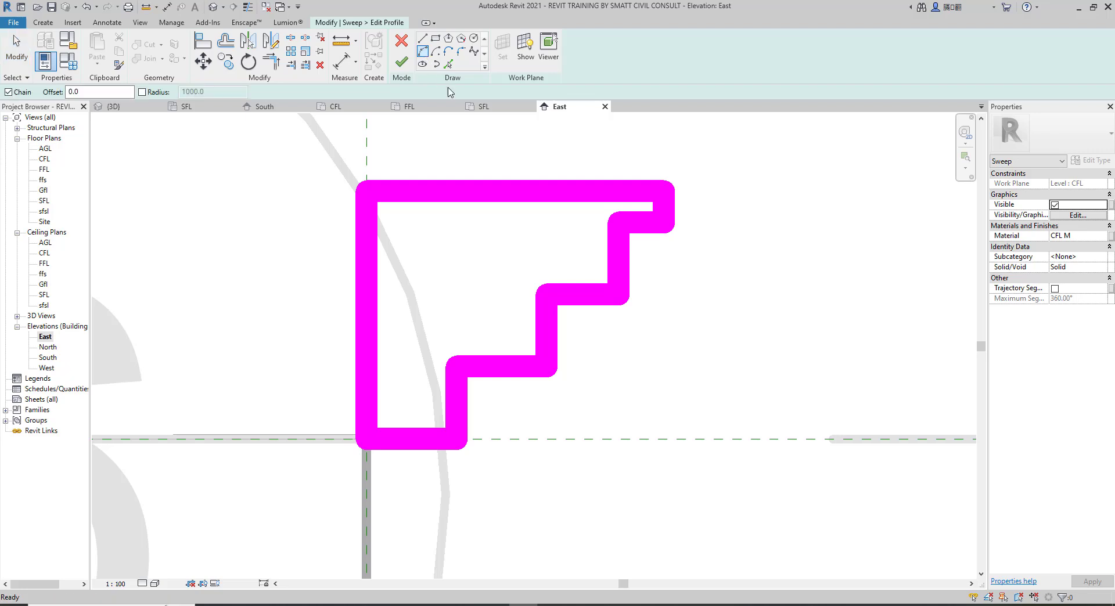
left_click(620, 229)
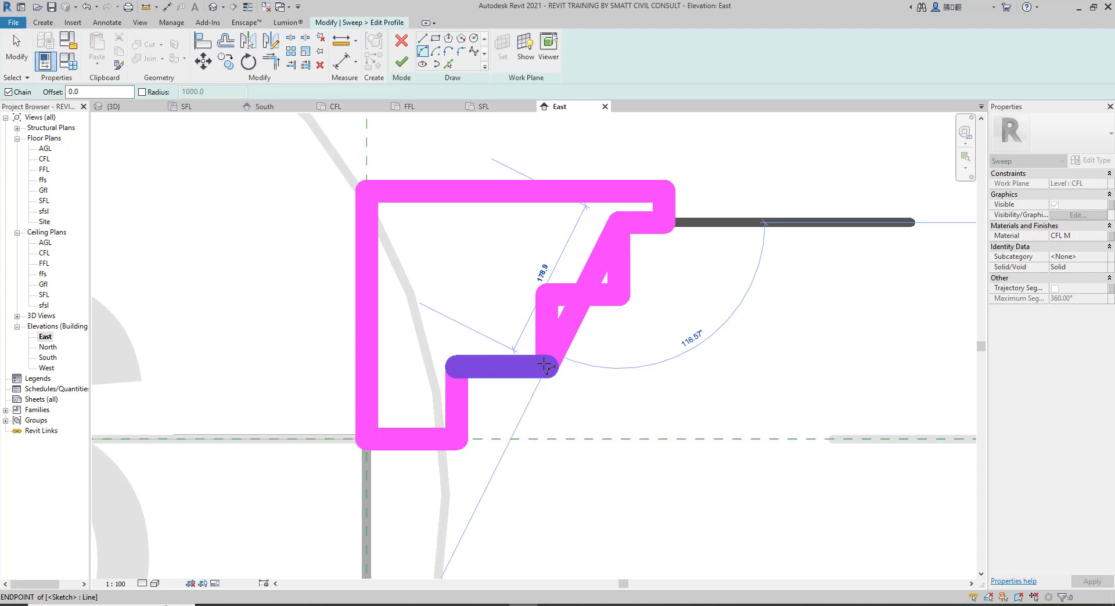
left_click(545, 363)
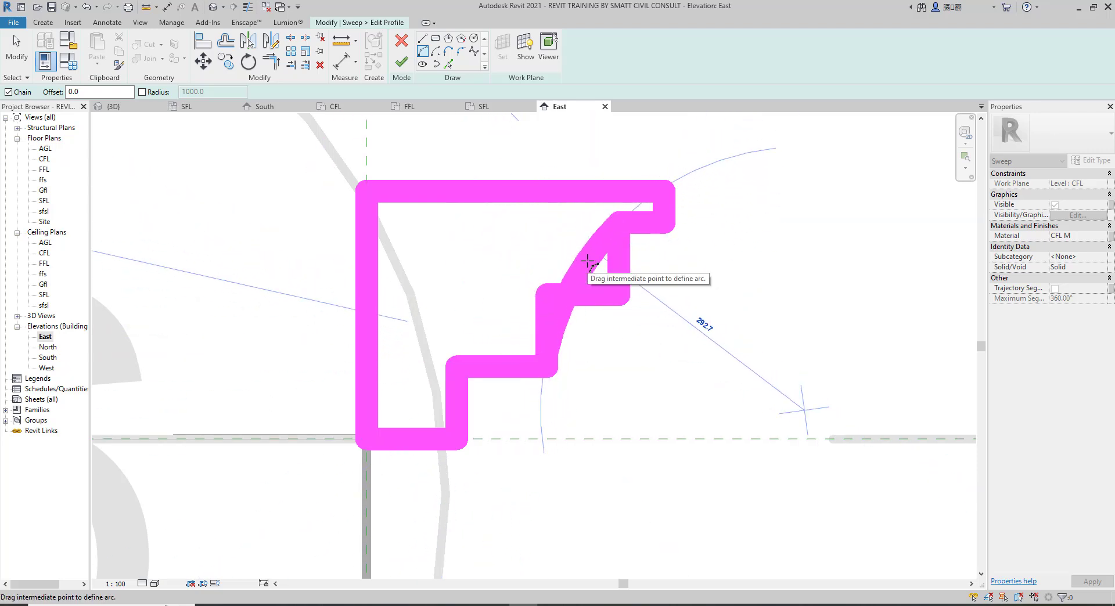
right_click(524, 241)
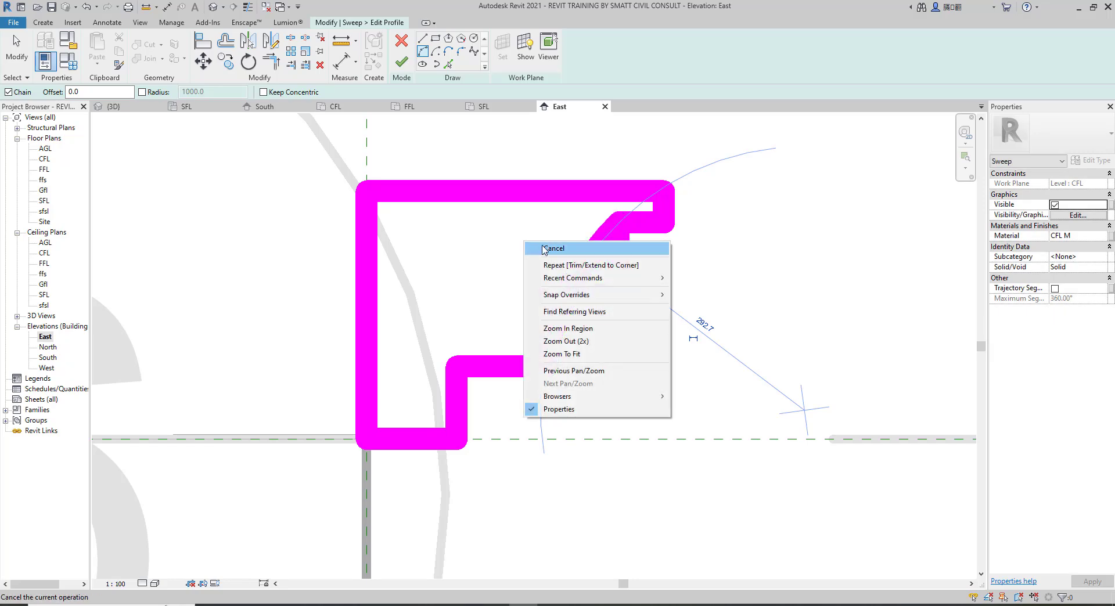
left_click(544, 248)
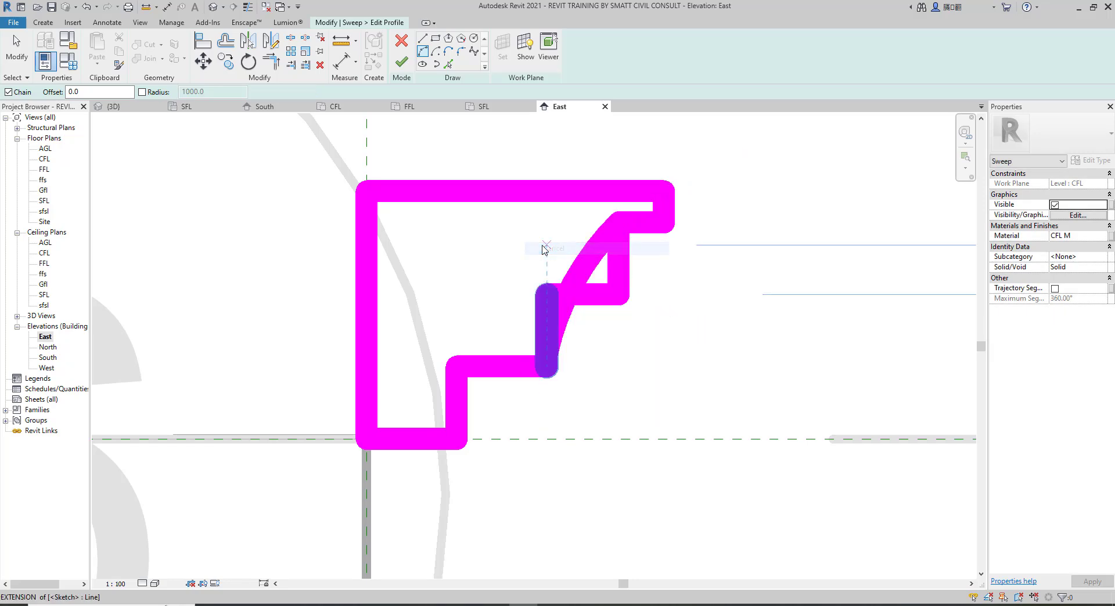
Delete the three straight step lines of the cornice profile that the arc replaces
left_click(619, 293)
key("Delete")
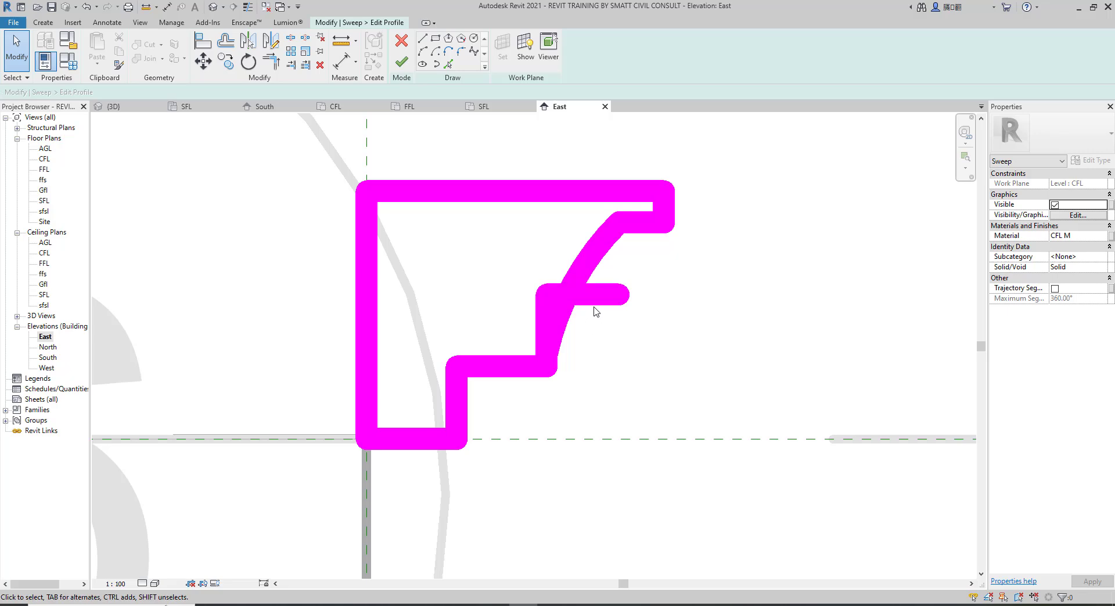
left_click(598, 300)
key("Delete")
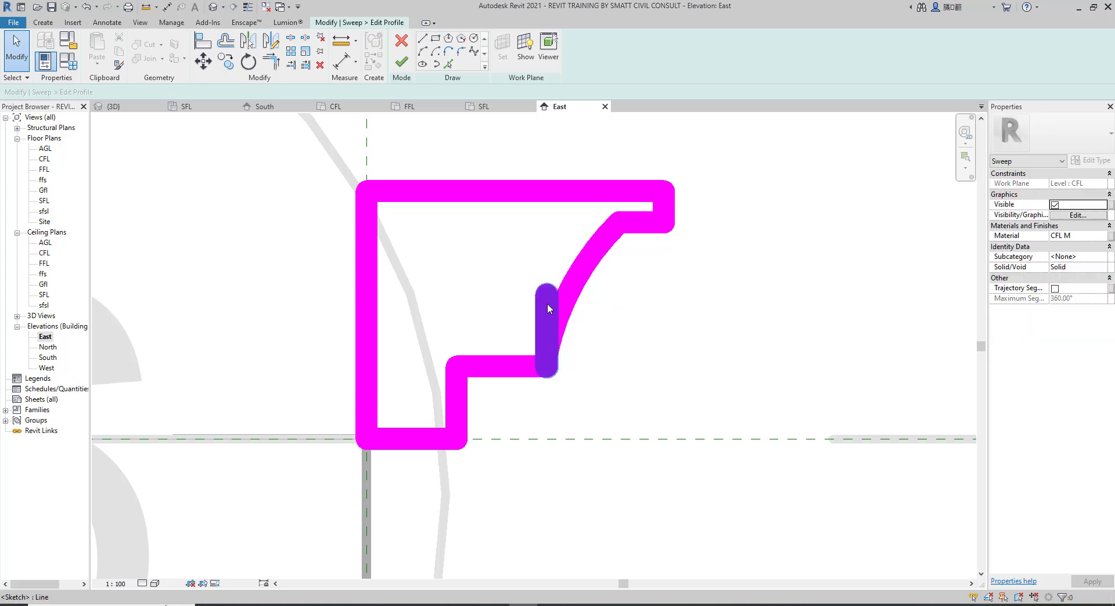
left_click(546, 303)
key("Delete")
Trim the arc and the horizontal line at its lower end to a clean corner
scroll(560, 340, "down", 1)
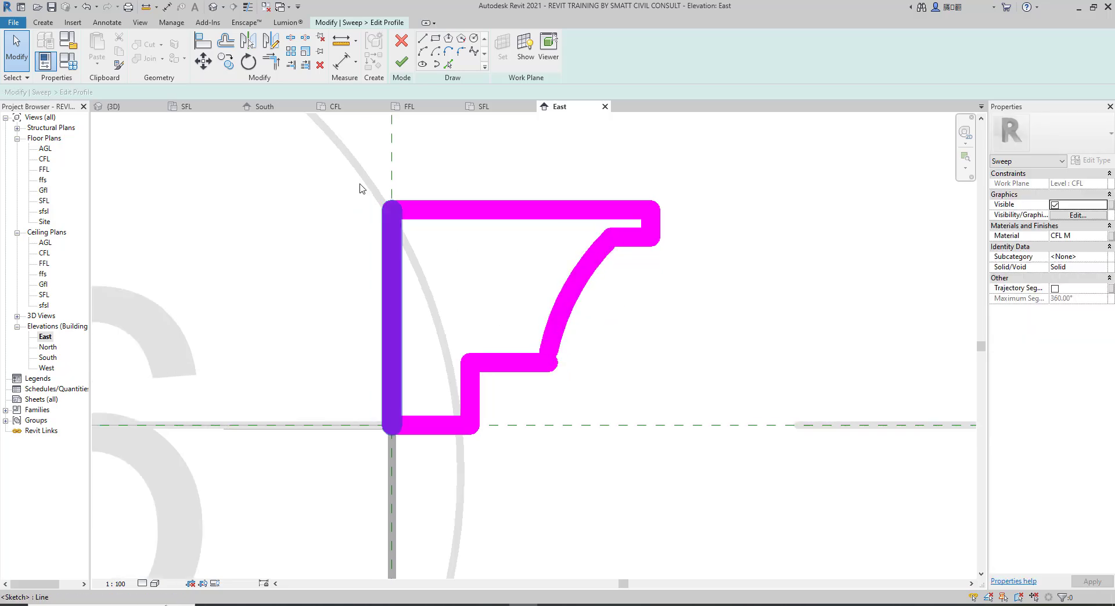
left_click(273, 69)
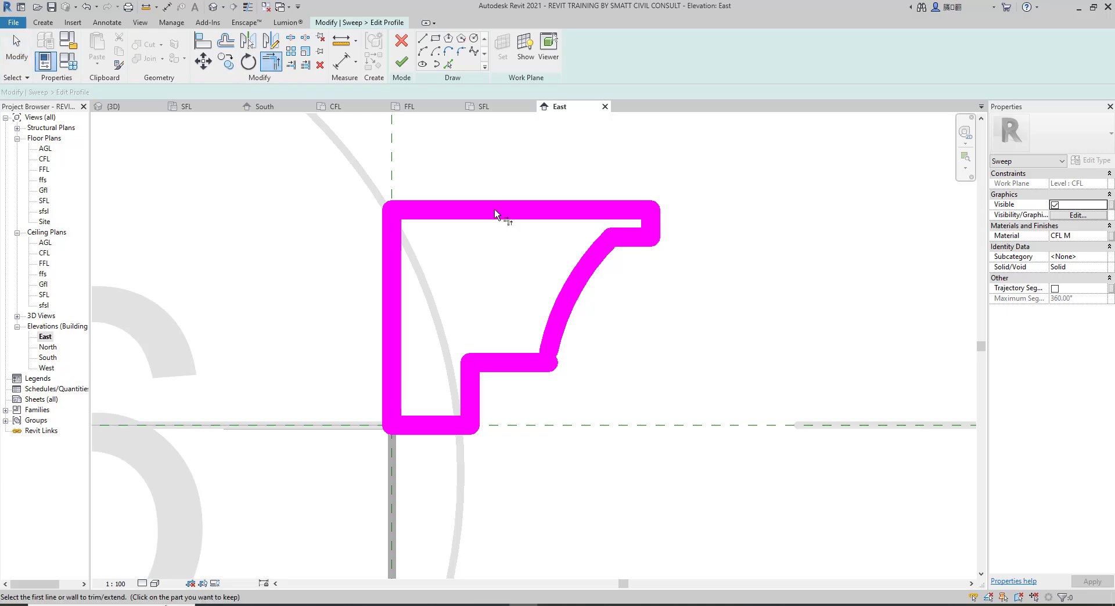
left_click(561, 293)
left_click(525, 358)
scroll(686, 237, "down", 1)
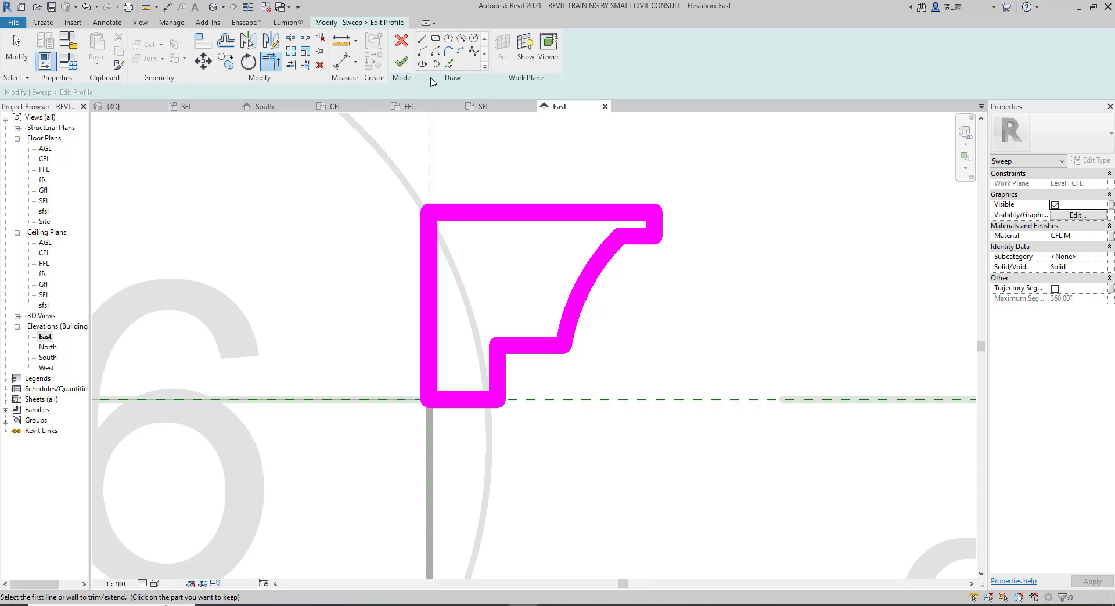
Finish the curved profile and the sweep, and complete the in-place cornice model
left_click(400, 63)
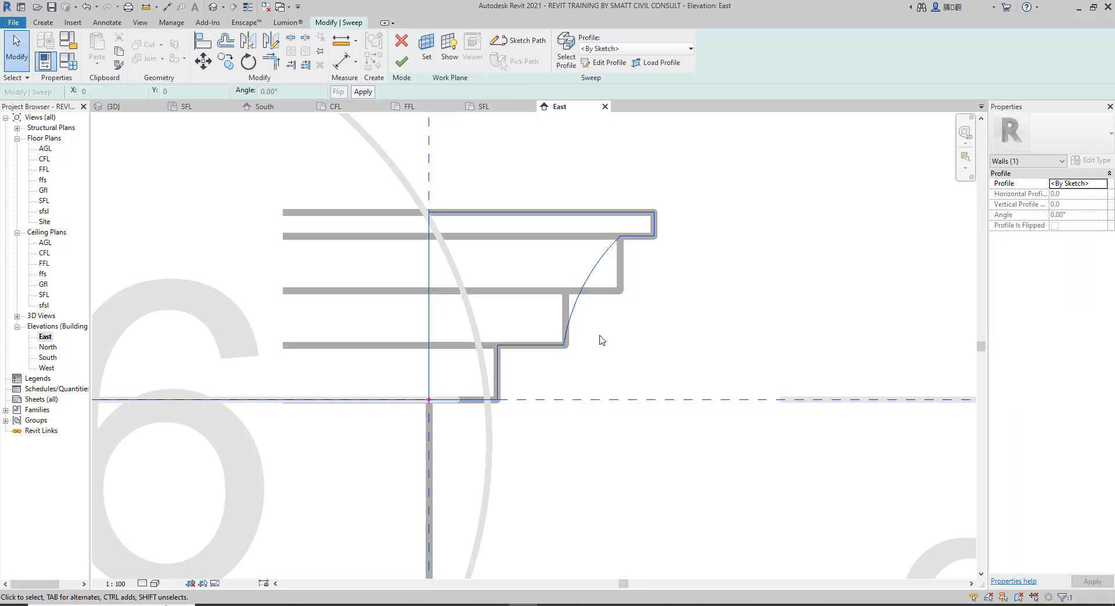
left_click(400, 63)
scroll(691, 314, "up", 3)
left_click(694, 316)
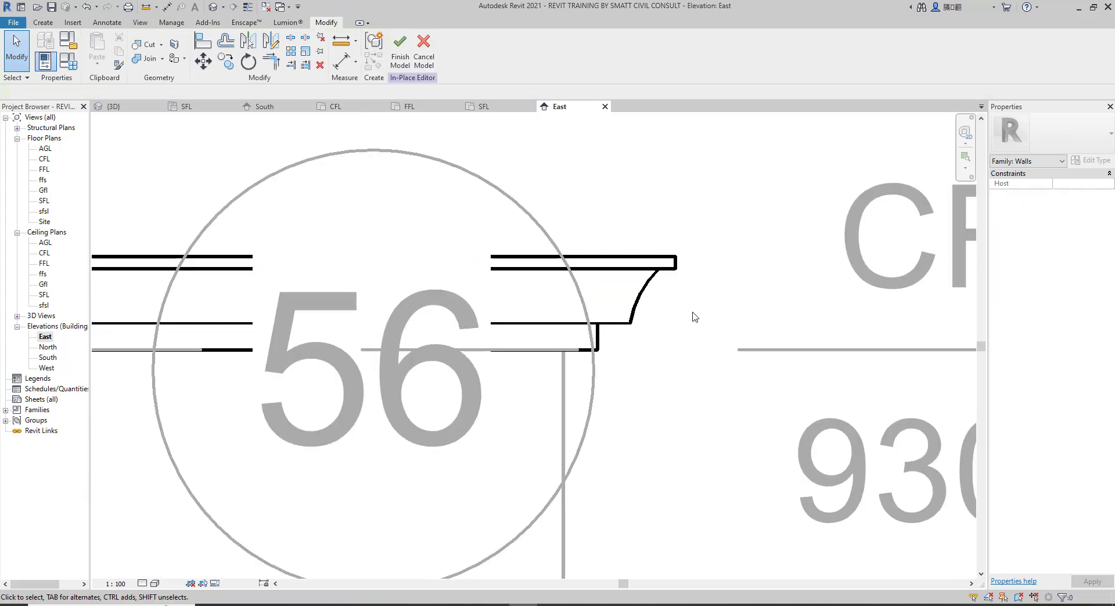
scroll(691, 317, "down", 3)
scroll(680, 307, "up", 3)
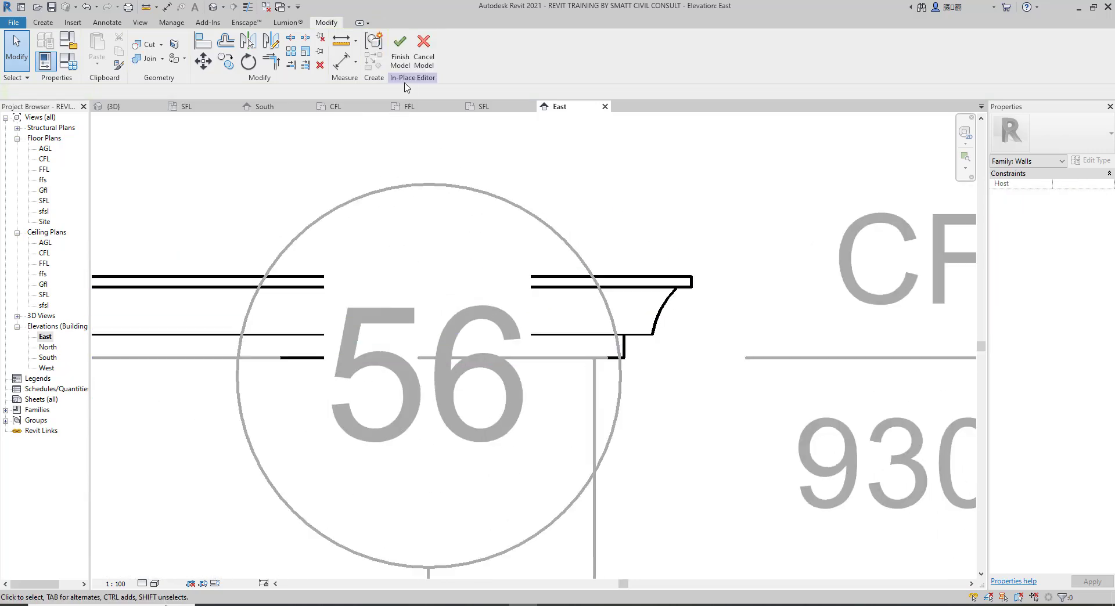
left_click(400, 52)
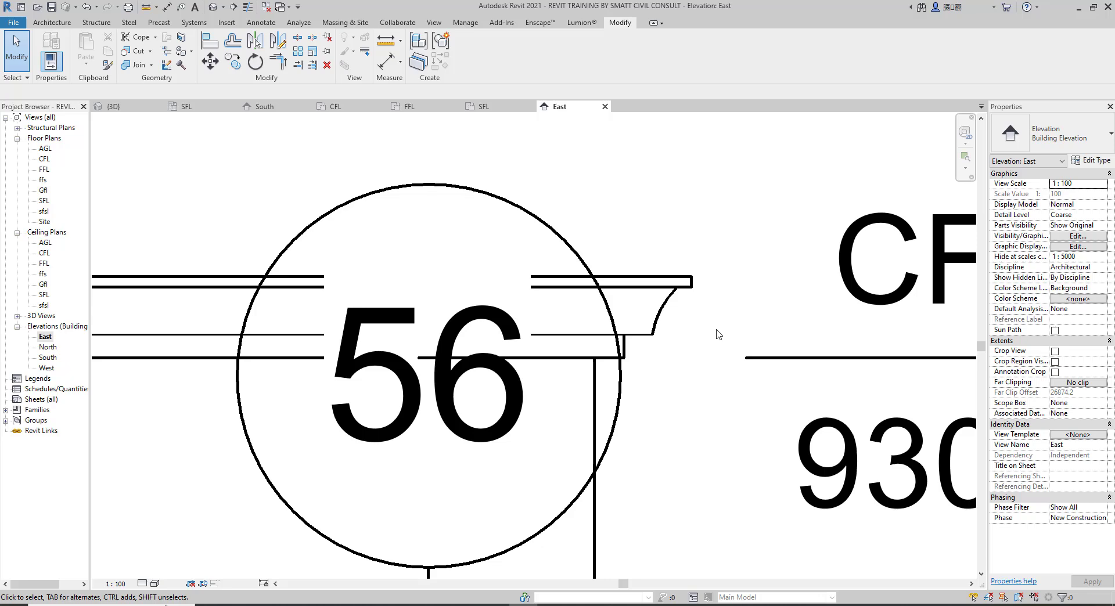
Undo the curved profile change to the cornice and finish the in-place model with its stepped profile
double_click(719, 335)
double_click(716, 332)
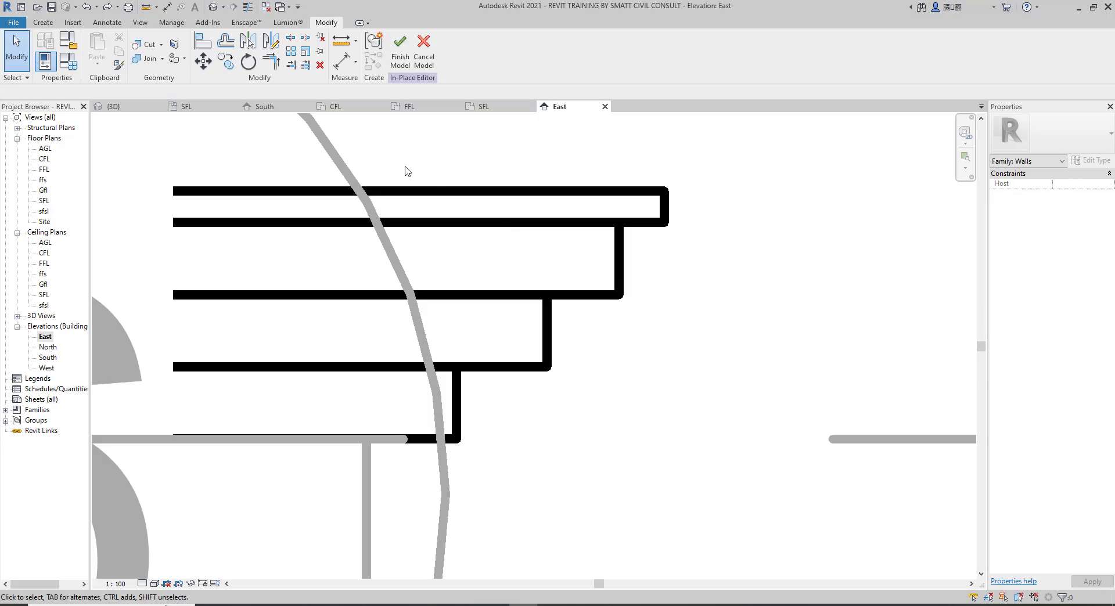
left_click(400, 56)
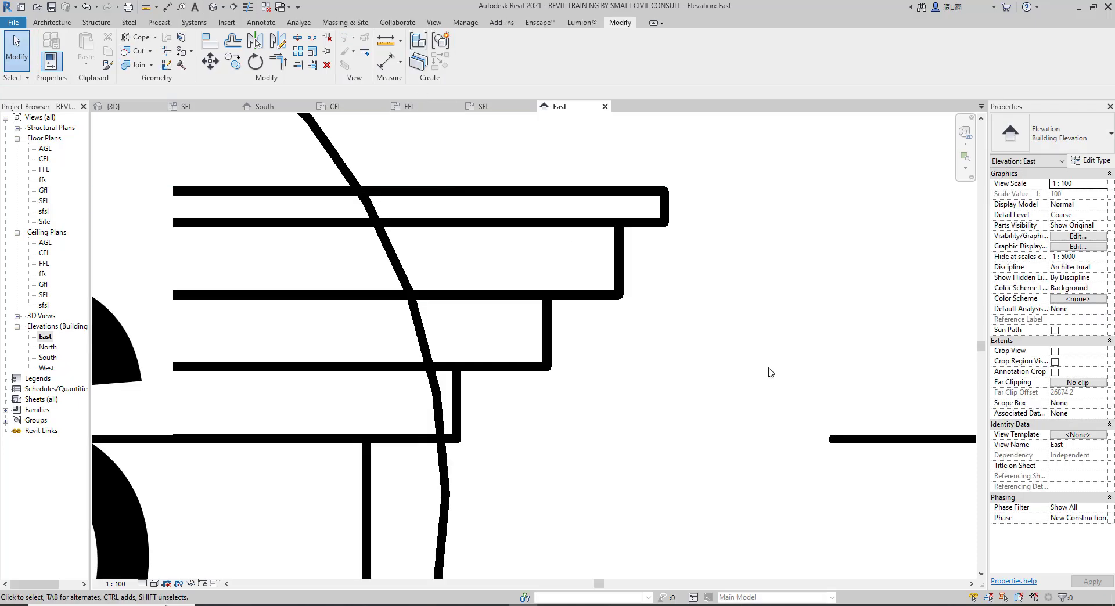
In the South elevation, draw a new level across the building above CFL at about 9950 mm
scroll(766, 372, "down", 2)
scroll(709, 319, "down", 6)
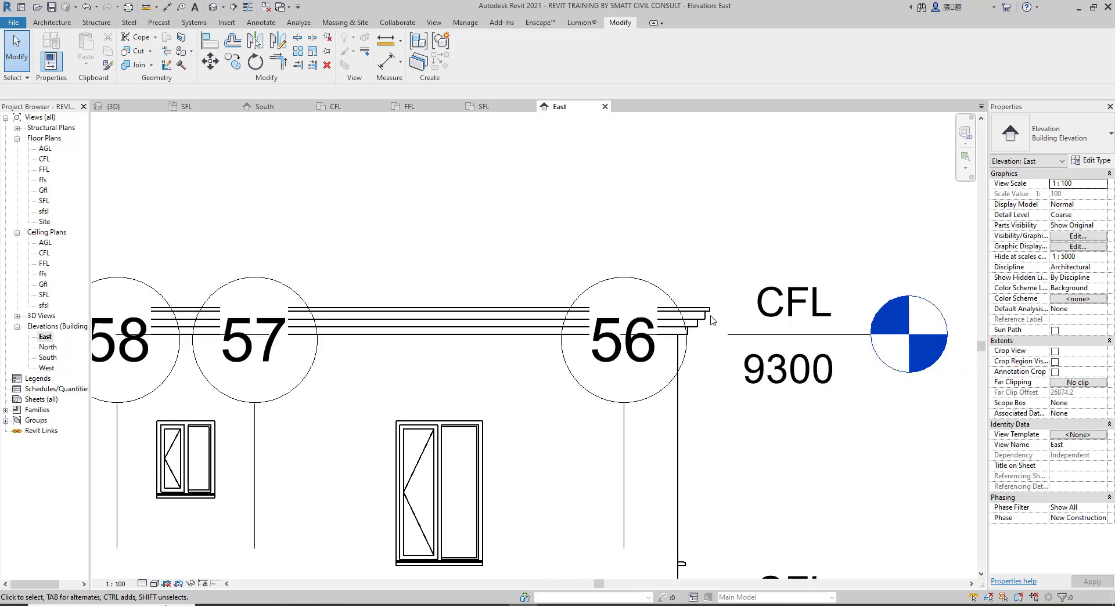
scroll(711, 319, "down", 6)
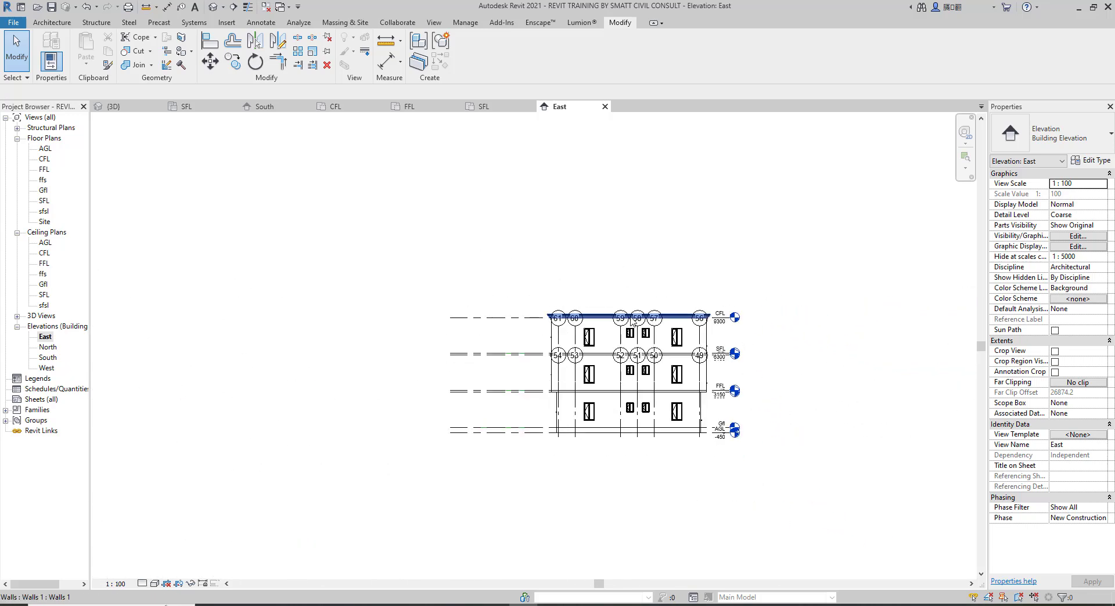
scroll(449, 351, "up", 1)
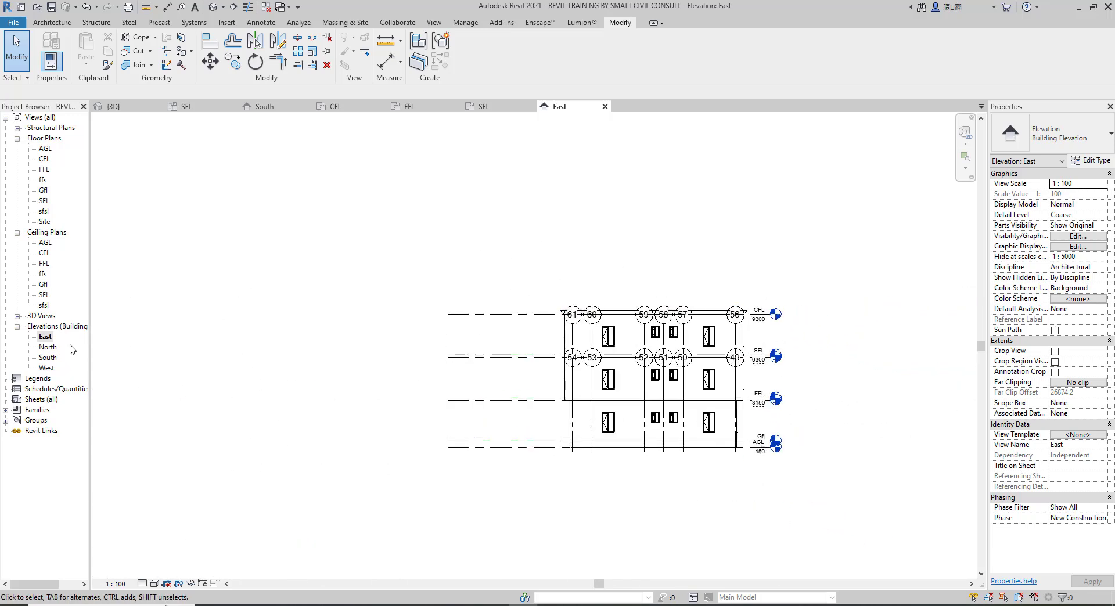
double_click(42, 357)
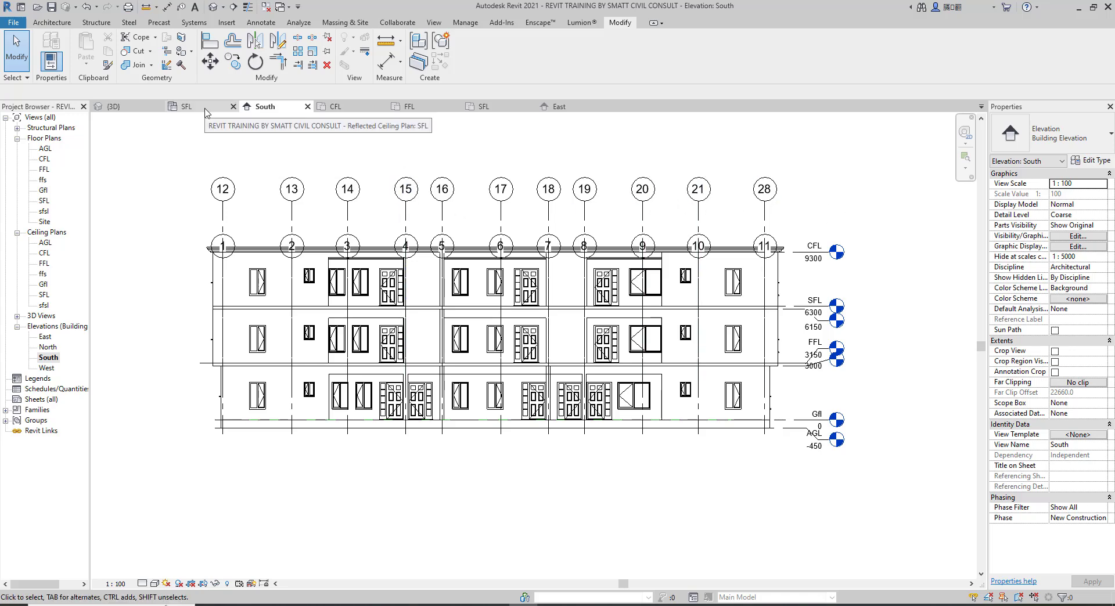
left_click(51, 22)
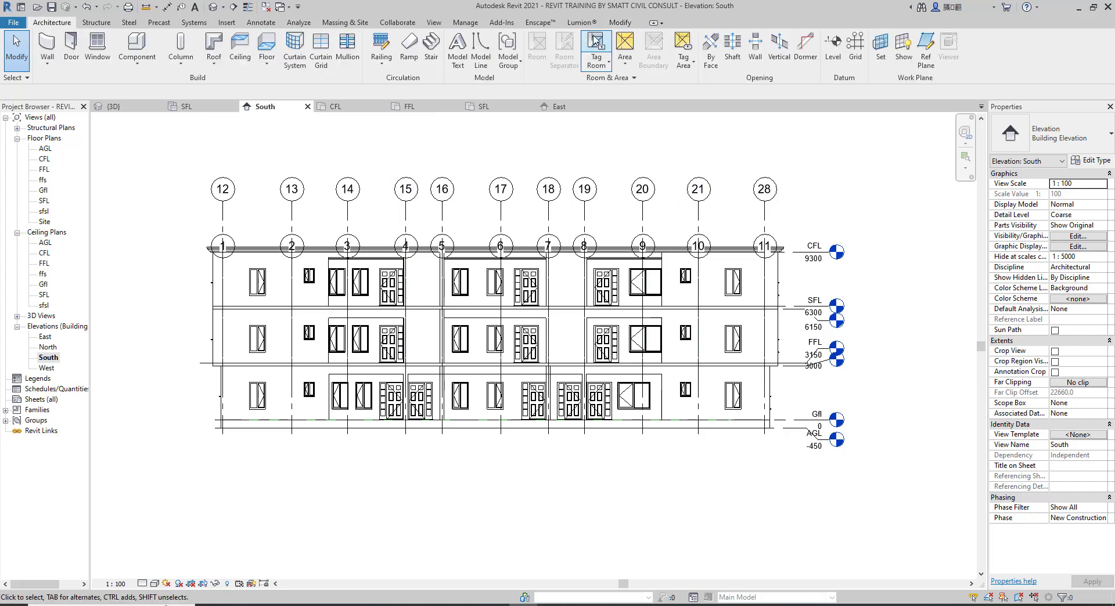
left_click(834, 47)
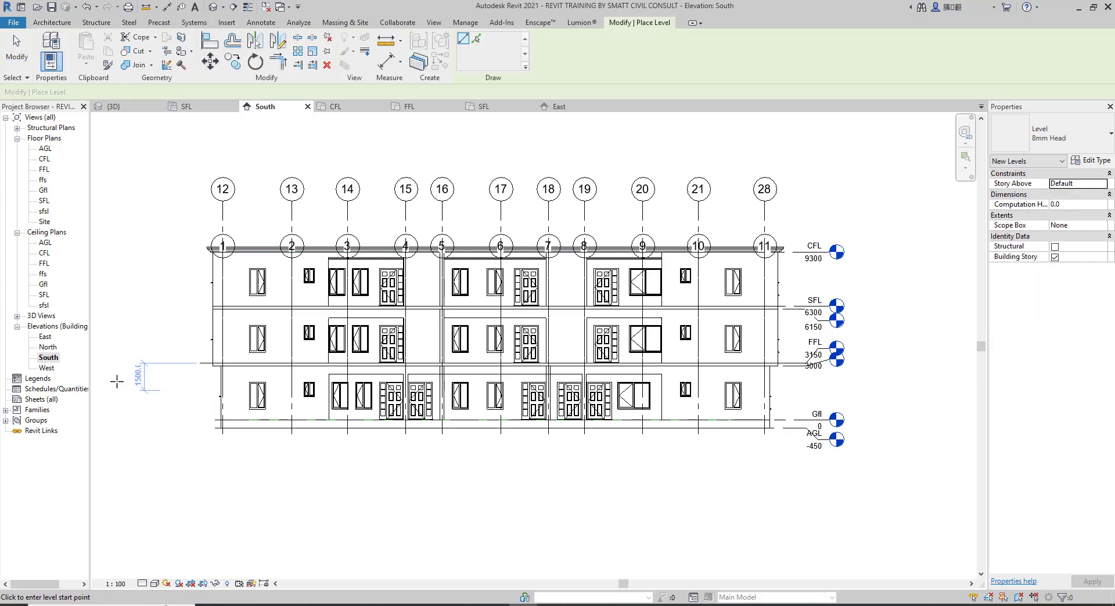
scroll(203, 226, "up", 1)
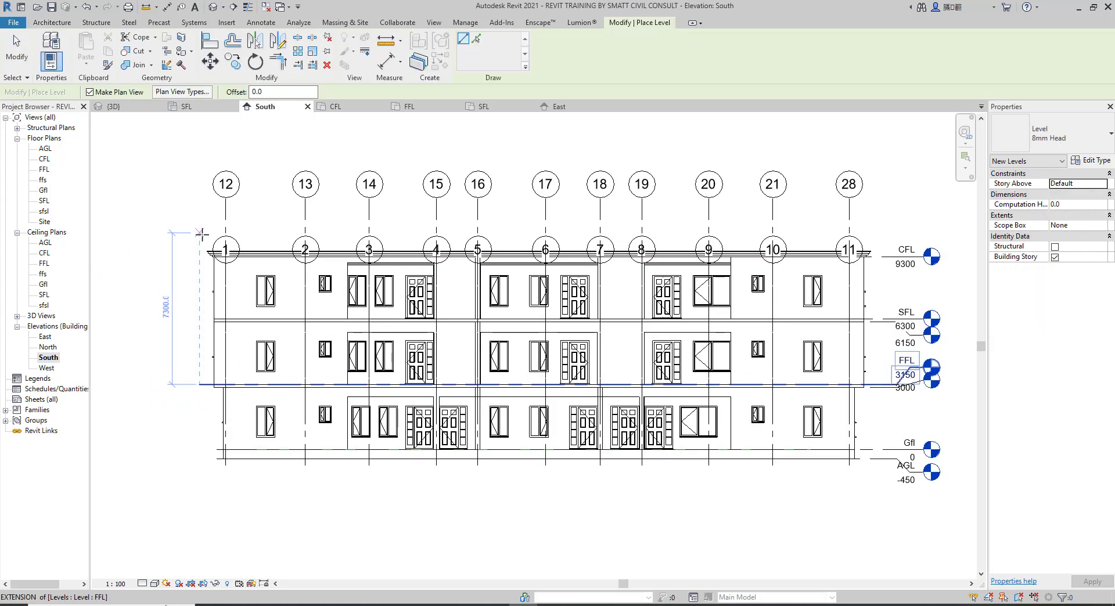
left_click(201, 241)
scroll(205, 244, "down", 2)
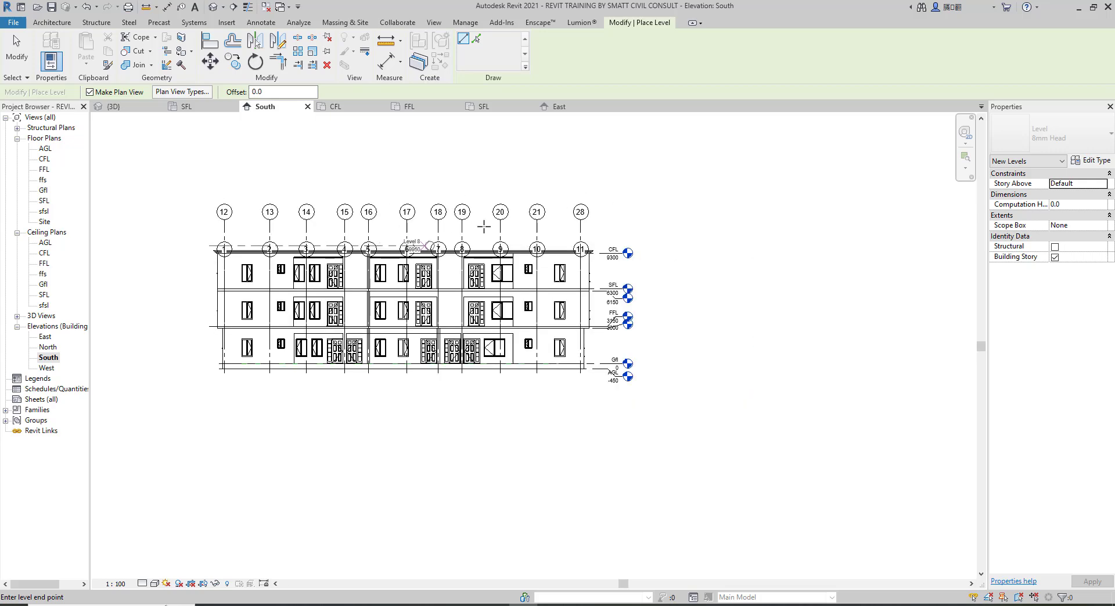
scroll(646, 201, "up", 4)
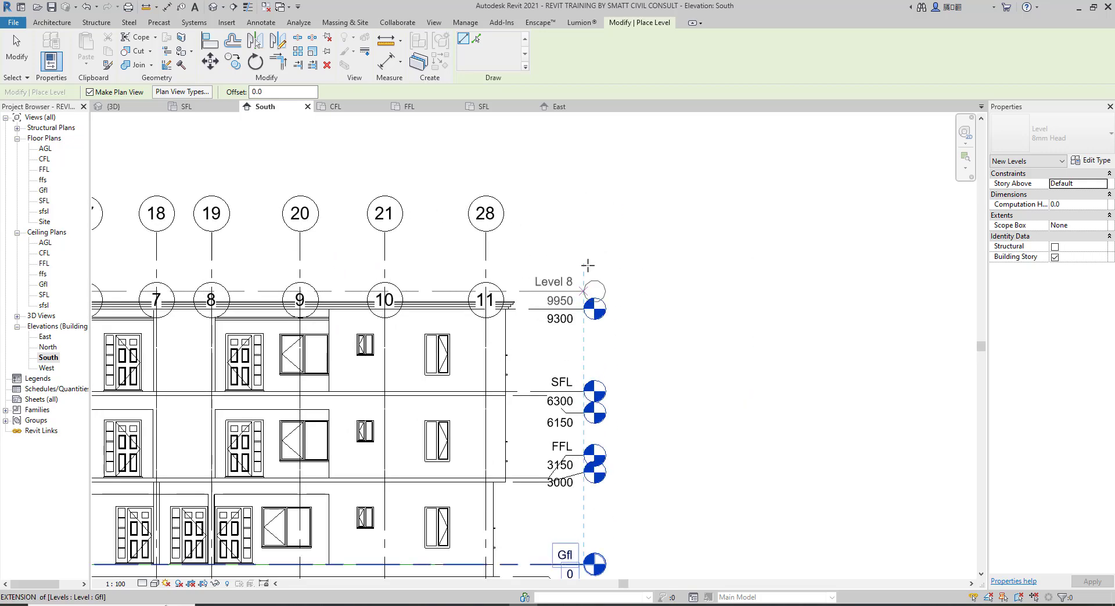
left_click(585, 268)
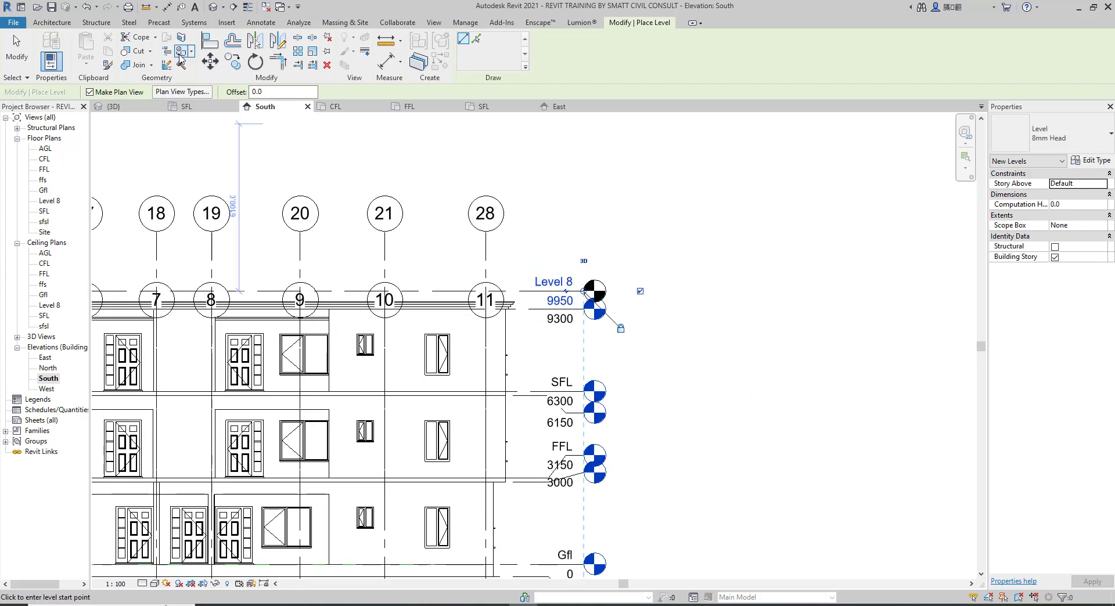
Align the new level with the top edge of the cornice
left_click(209, 41)
scroll(508, 295, "up", 5)
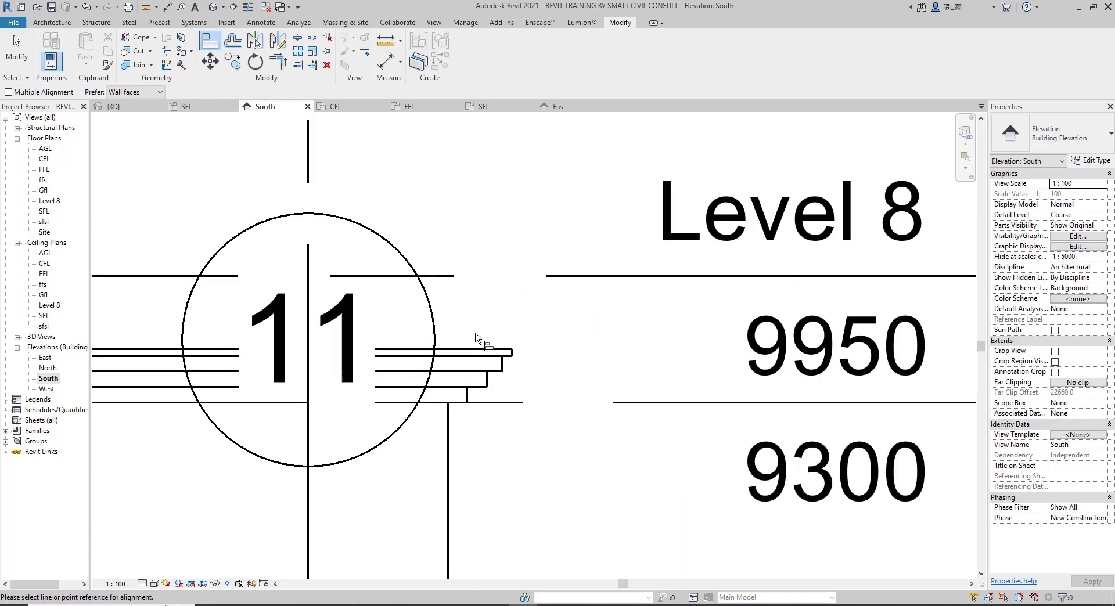
left_click(504, 349)
left_click(610, 278)
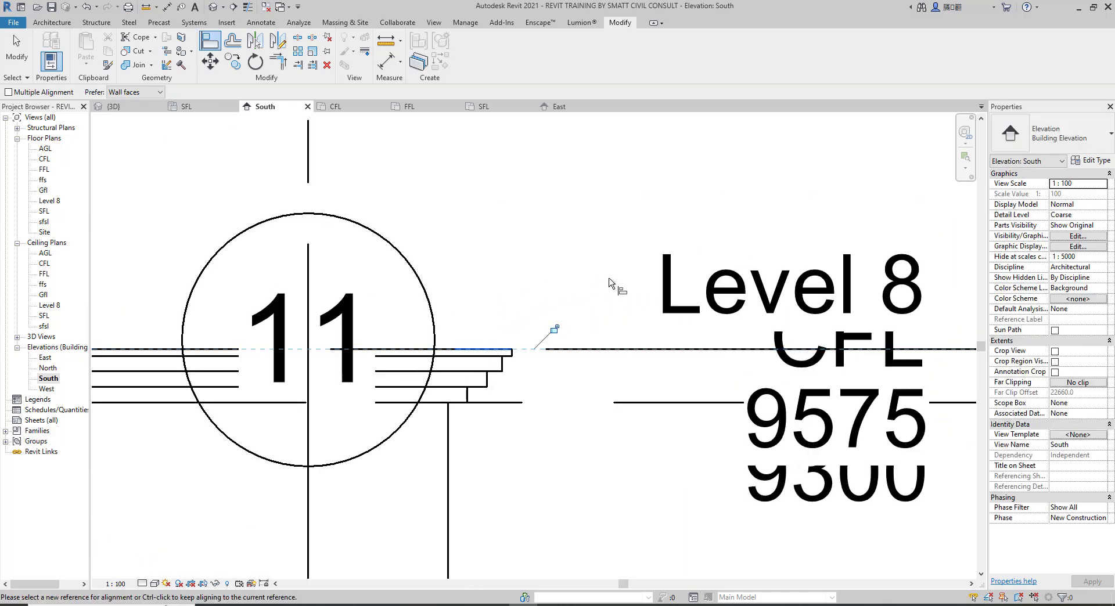
Leave the Align tool and bend the new level's head up with an elbow so it clears the CFL level head
right_click(569, 244)
left_click(587, 249)
right_click(578, 244)
left_click(593, 250)
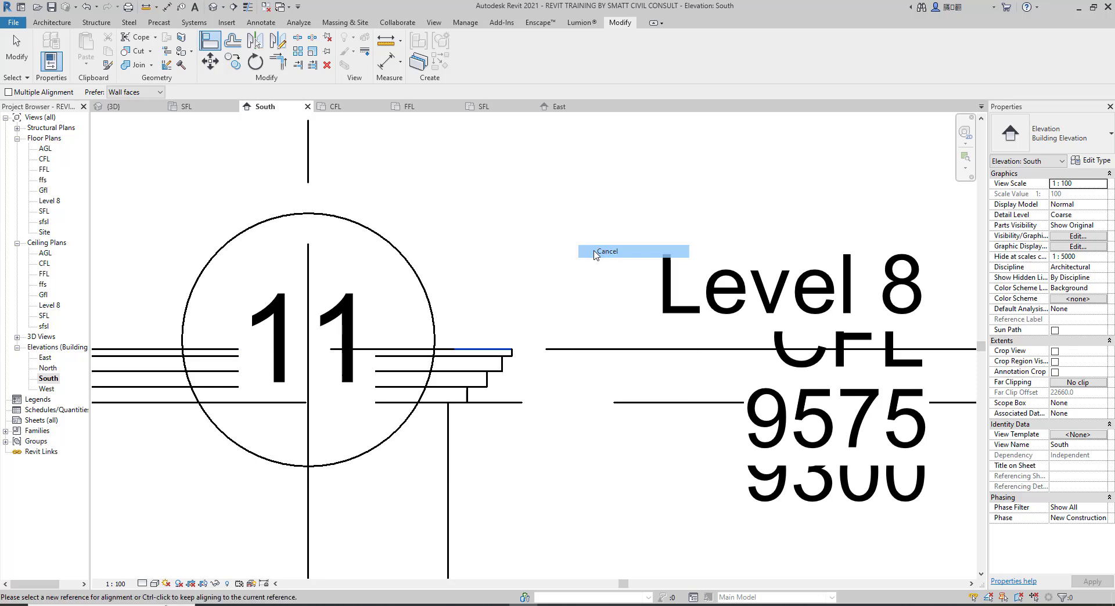
left_click(611, 344)
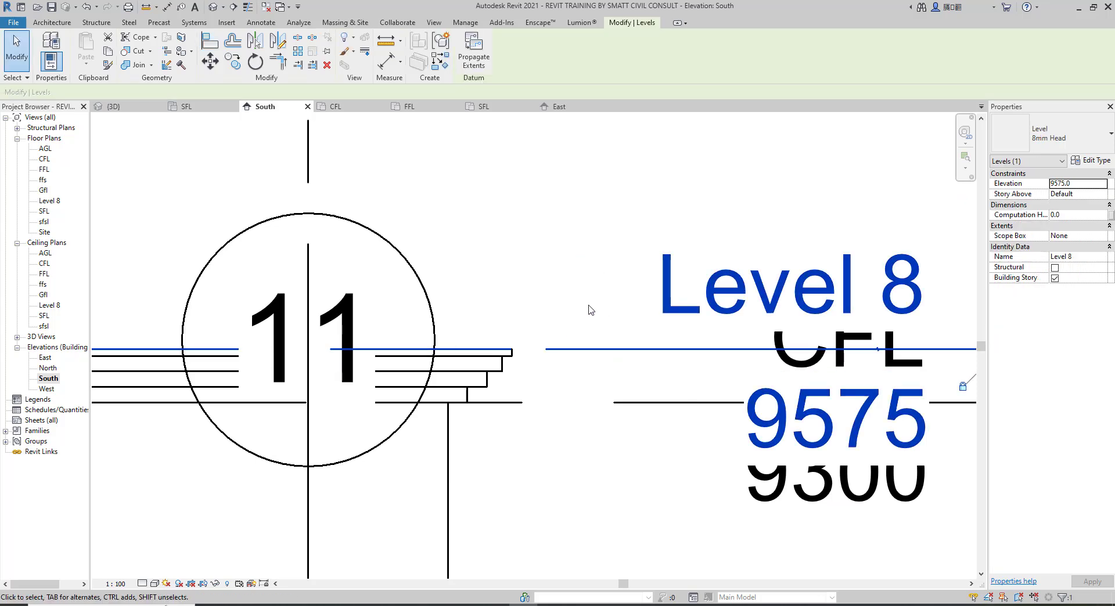
scroll(741, 296, "down", 2)
left_click_drag(709, 327, 700, 215)
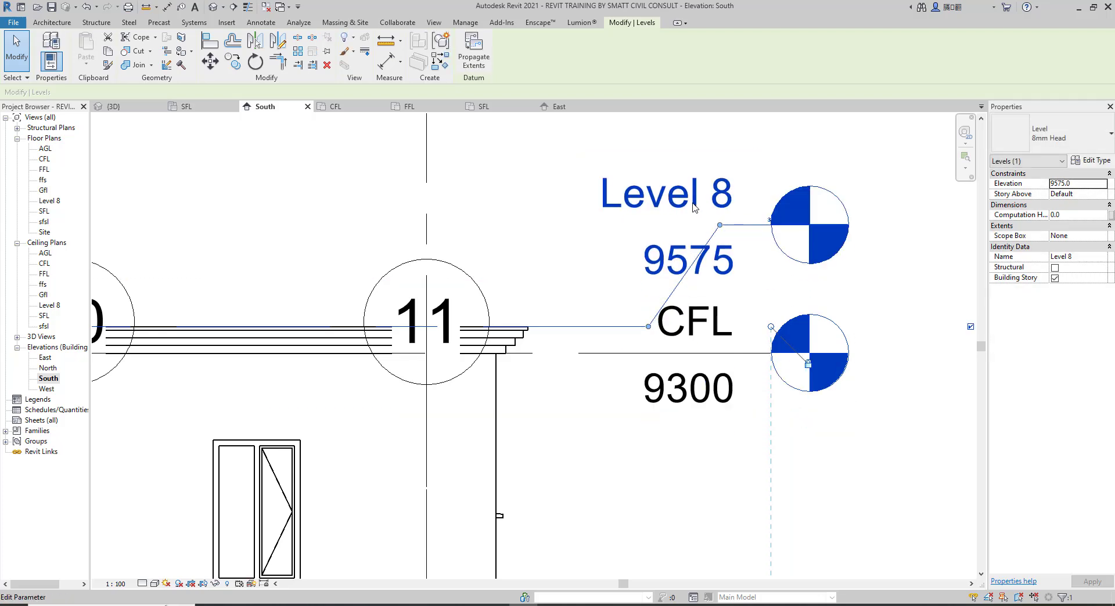
Rename the level above CFL to RFL and rename its corresponding views as well
left_click(705, 209)
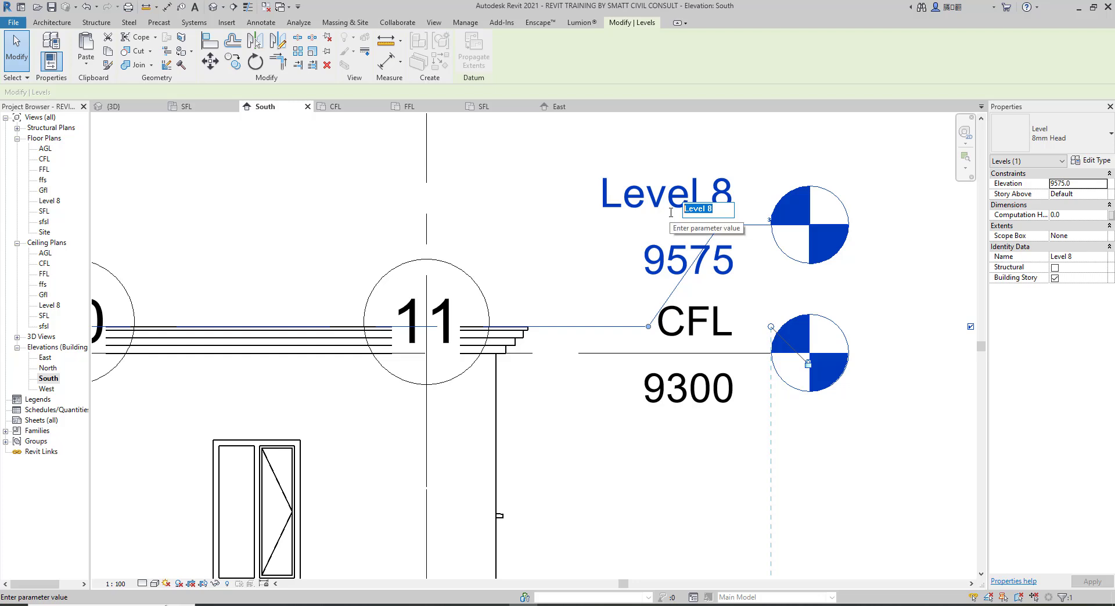
type("RFL")
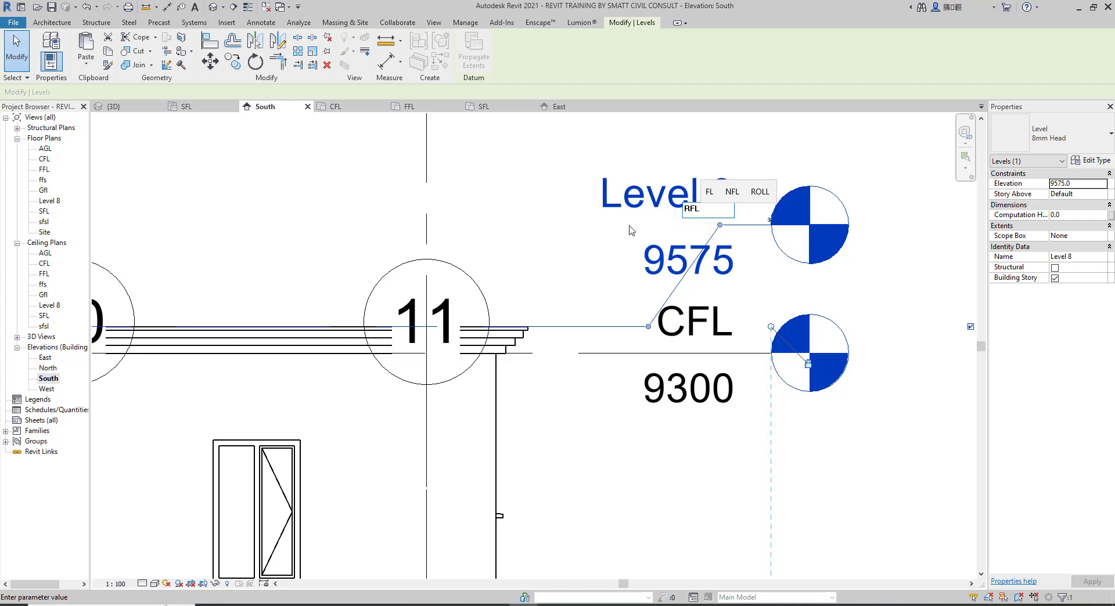
key("Return")
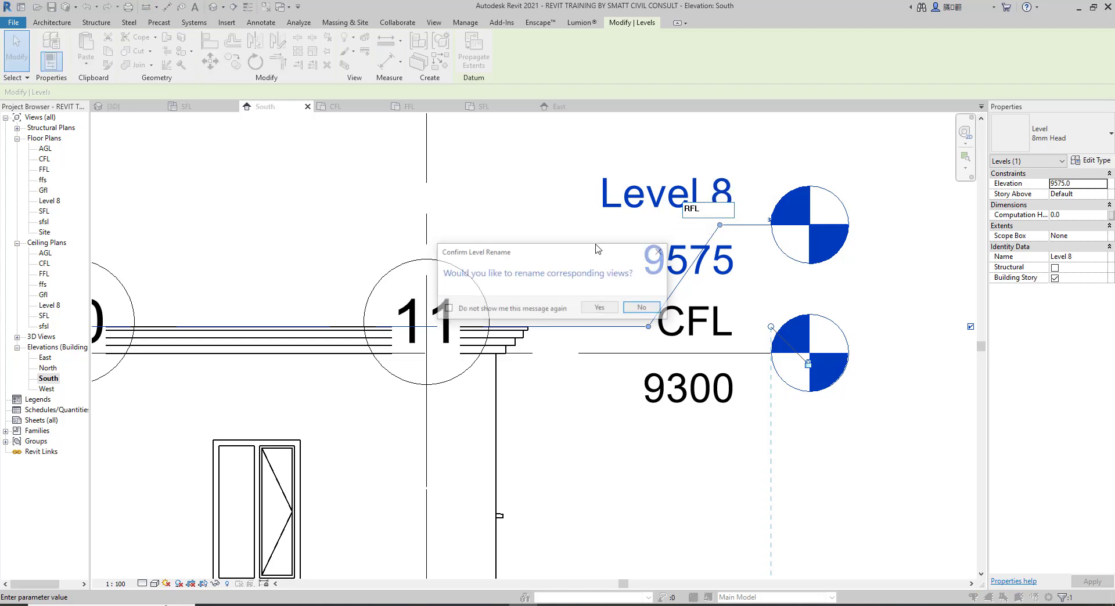
left_click(597, 308)
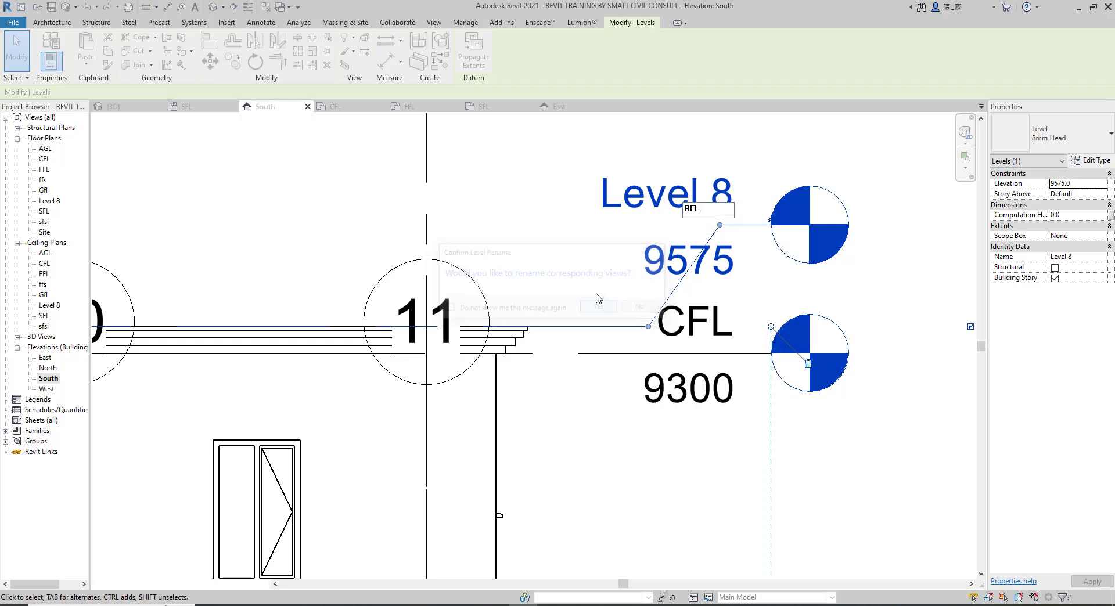
left_click(592, 258)
scroll(800, 224, "down", 3)
scroll(801, 224, "down", 3)
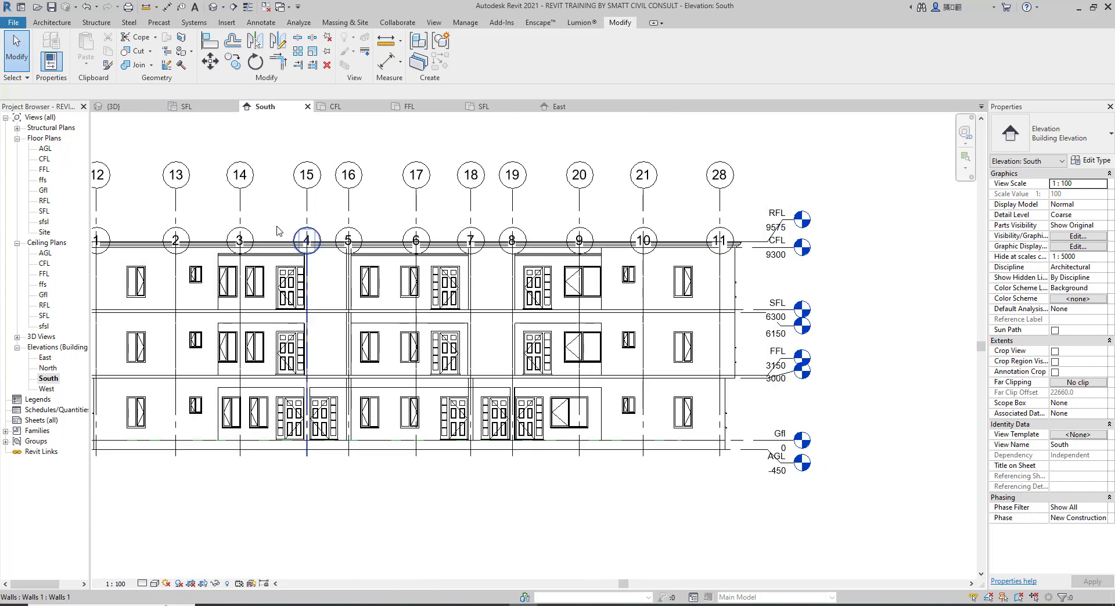
In the RFL floor plan, start a roof by footprint using the Basic Roof type Generic - 125mm
double_click(43, 201)
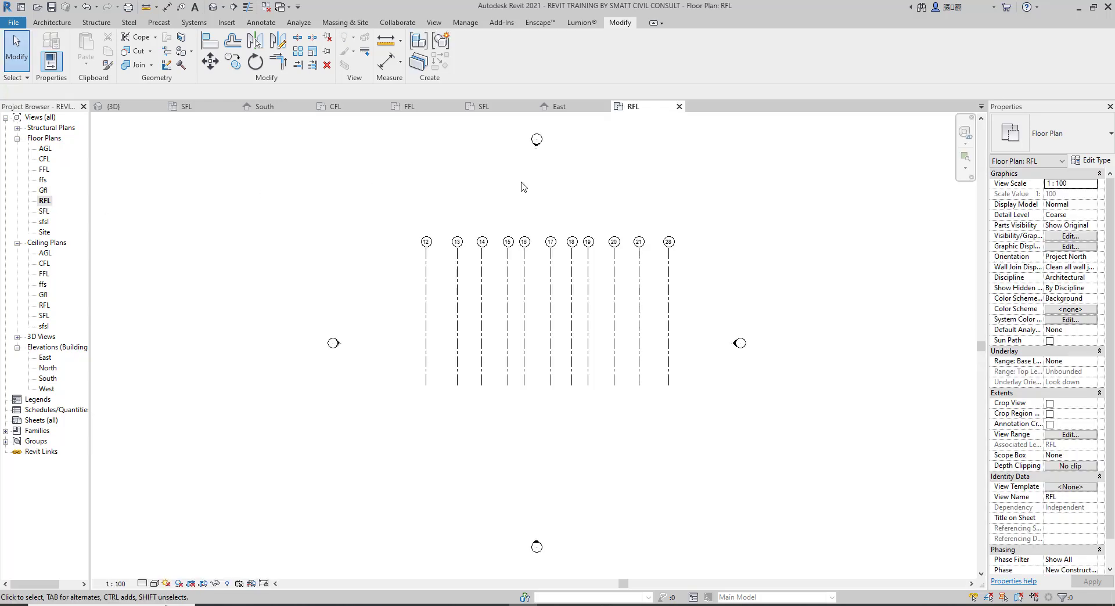
left_click(47, 24)
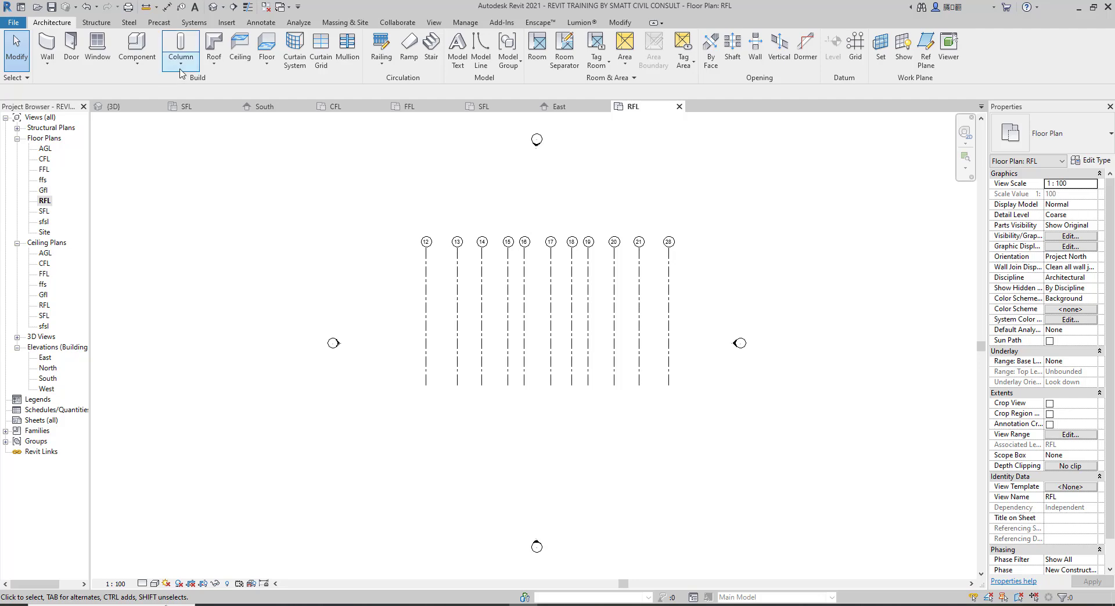
left_click(210, 67)
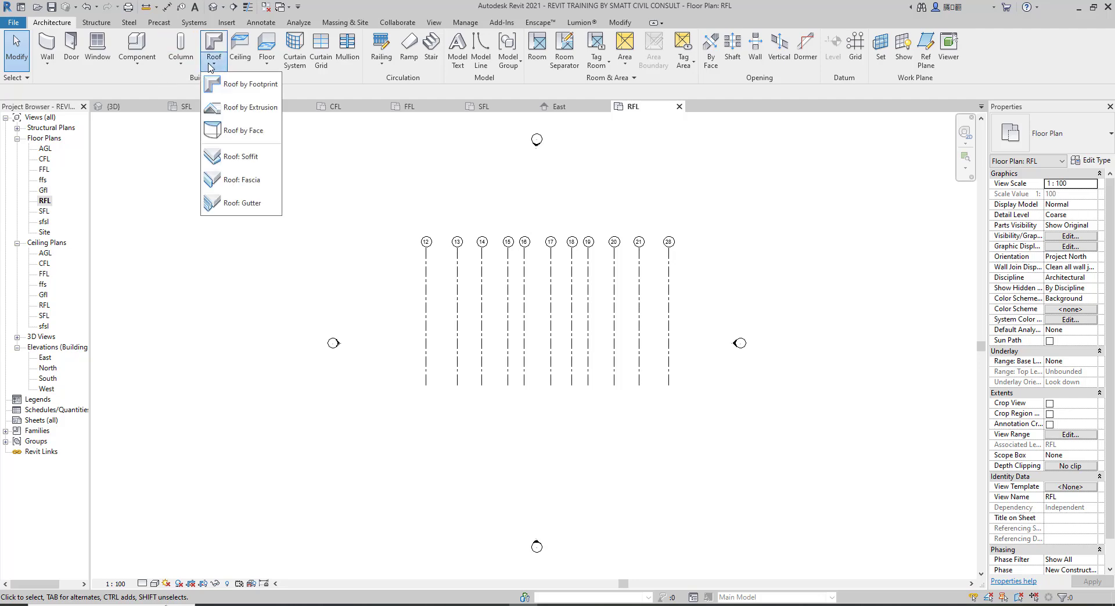
left_click(233, 84)
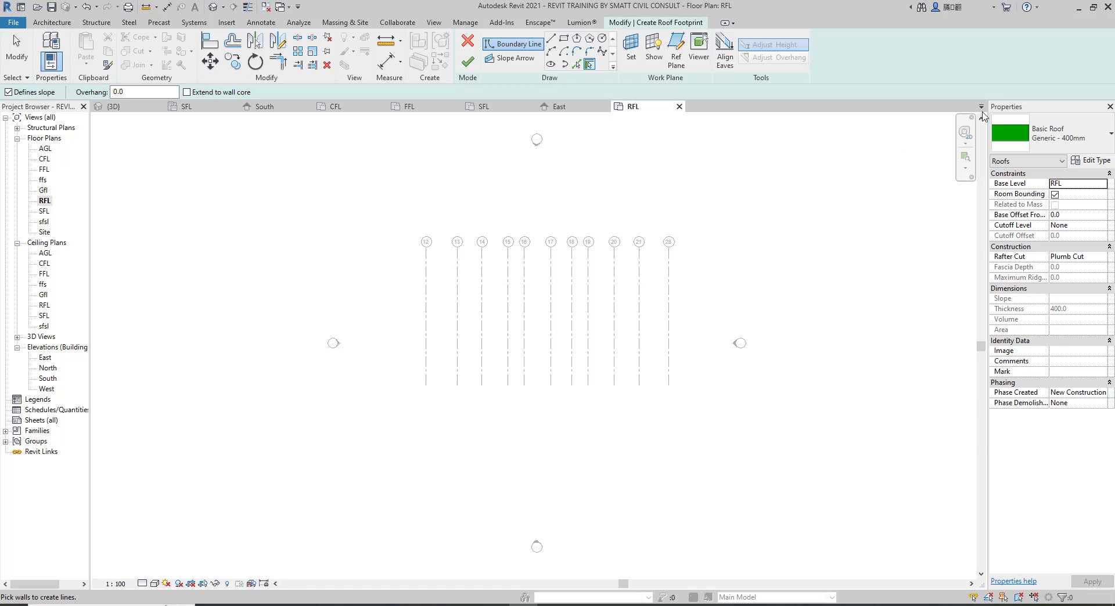
left_click(1096, 144)
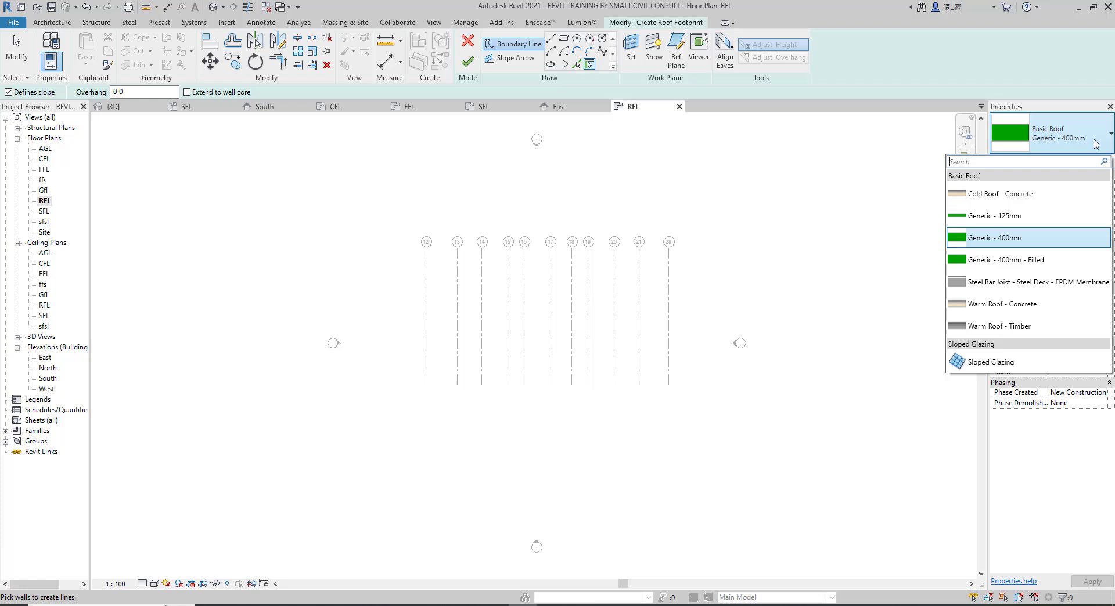
left_click(1063, 215)
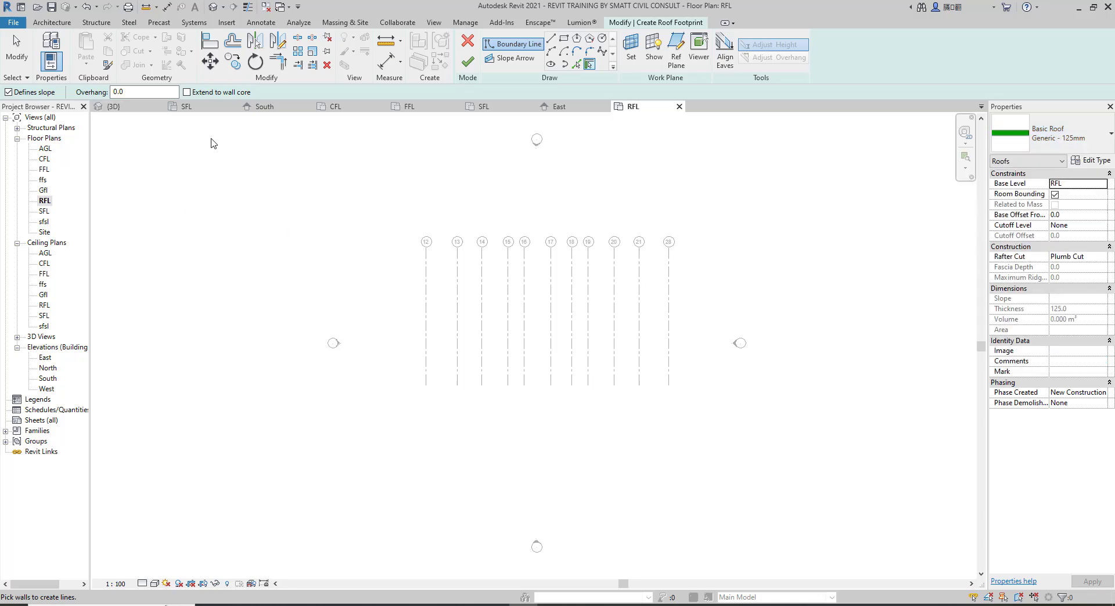
left_click(1084, 164)
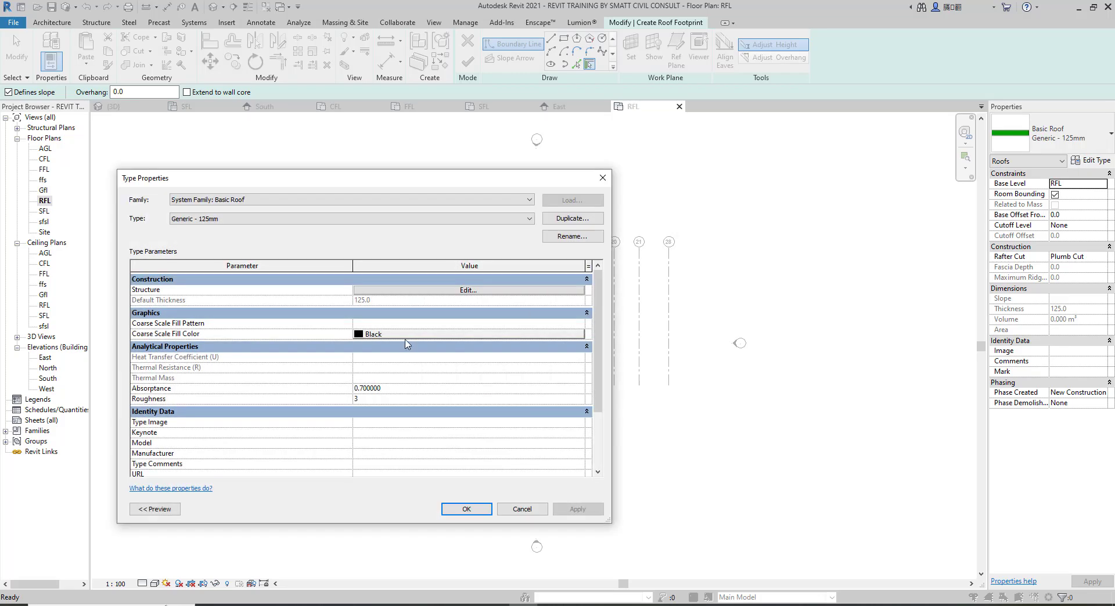
left_click(552, 220)
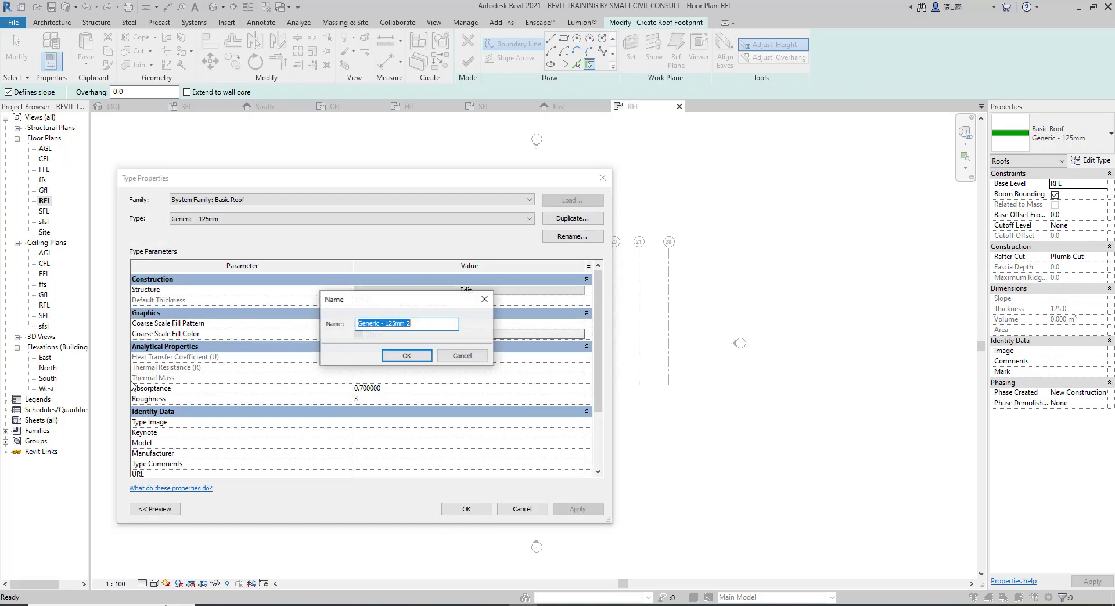
left_click(420, 354)
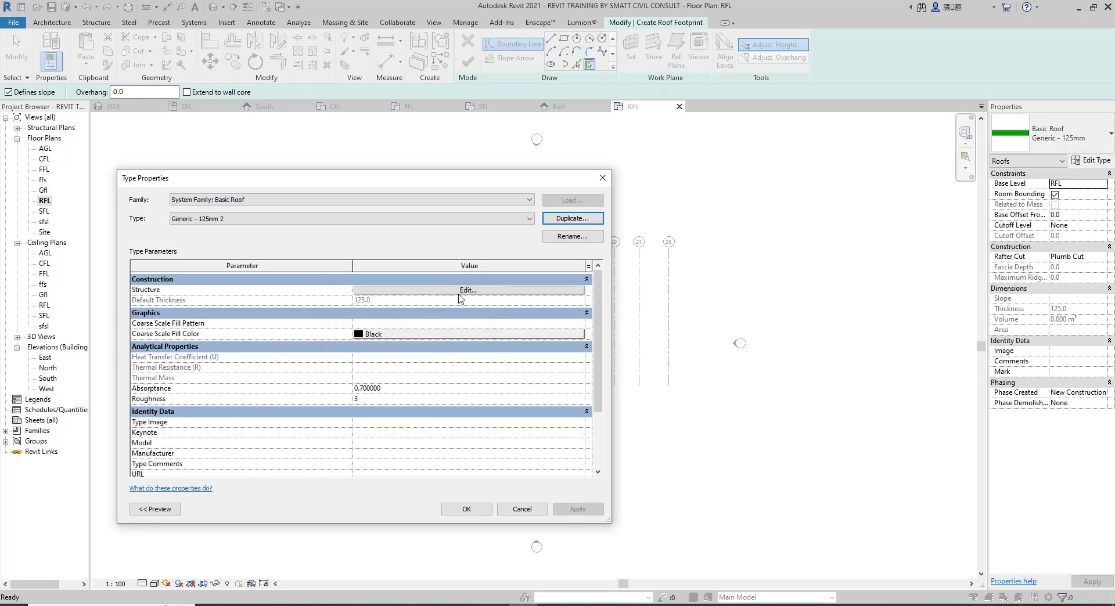
left_click(454, 280)
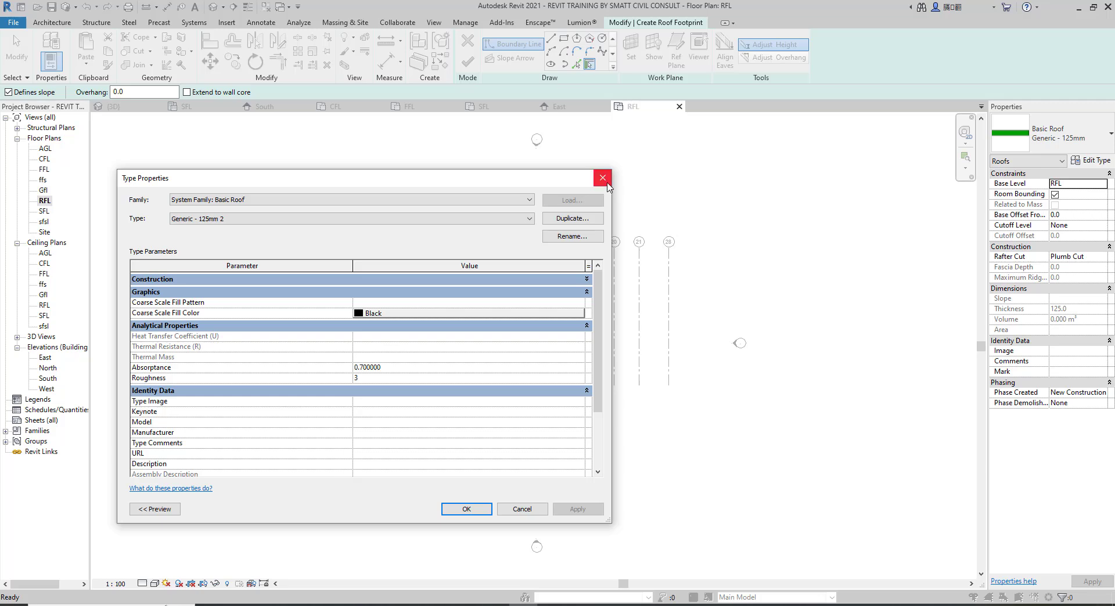
left_click(603, 178)
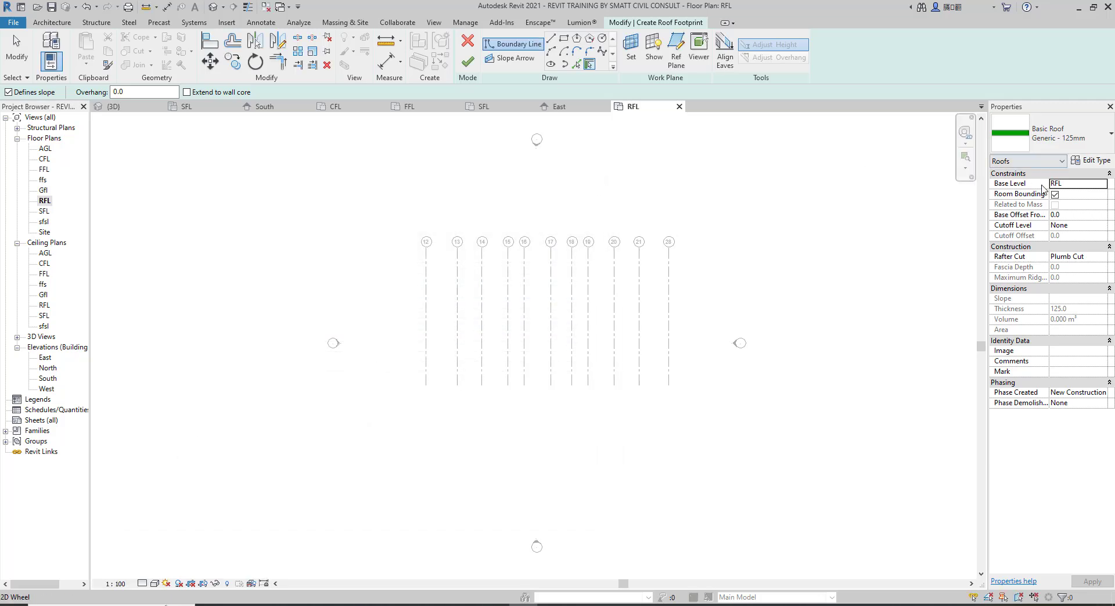
Edit the structure of the Generic - 125mm roof type and set its structure layer thickness to 5 mm
left_click(1089, 161)
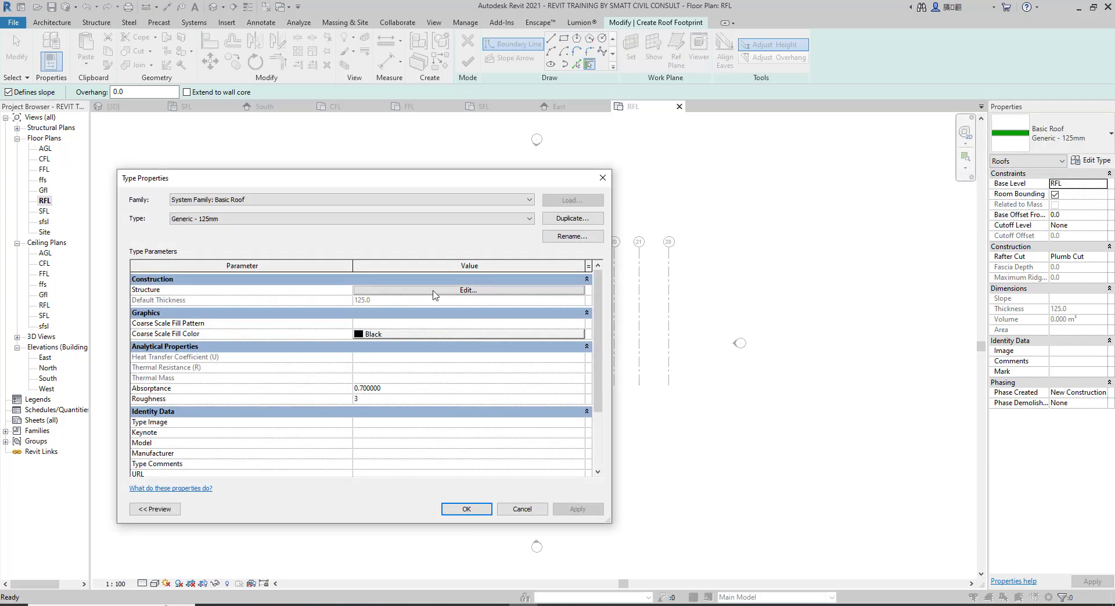
left_click(436, 291)
left_click(427, 289)
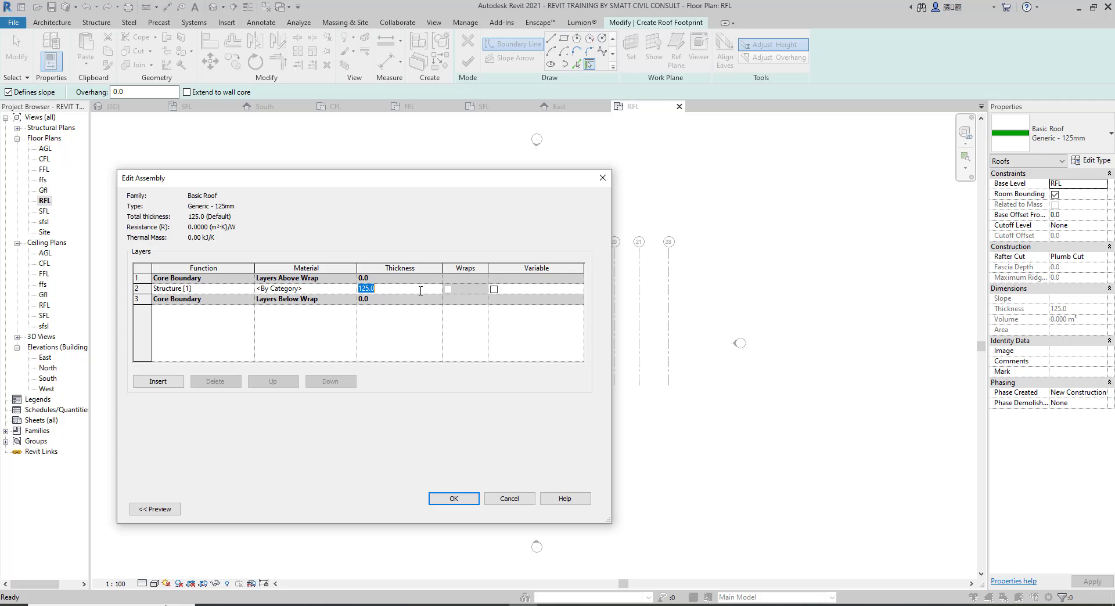
type("5")
key("shift+Tab")
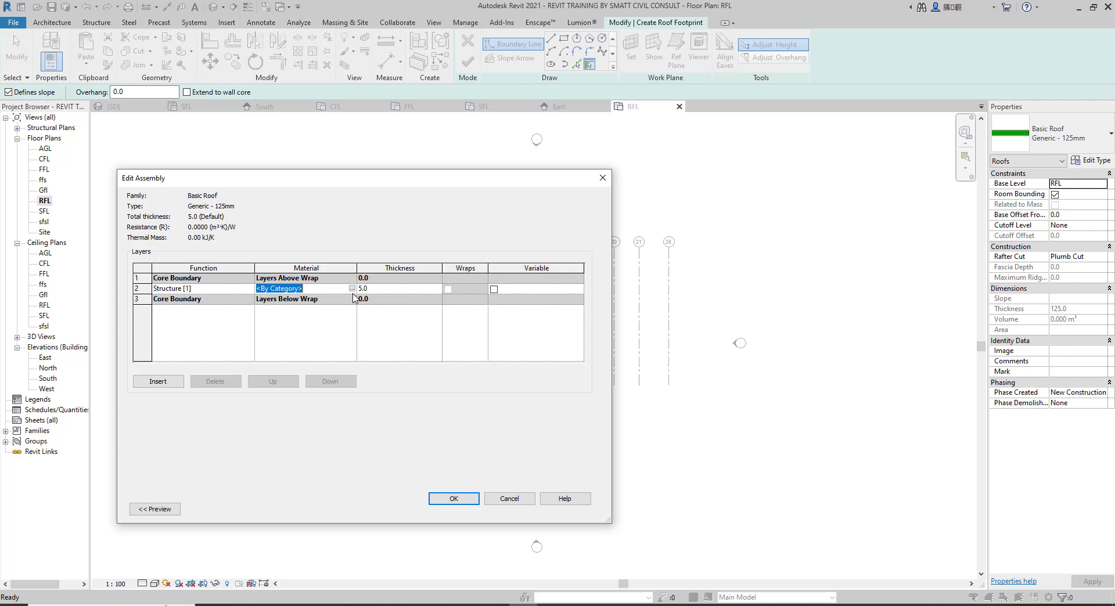
For the roof's structure layer, duplicate the CFL M material and name the copy RFL M
left_click(352, 288)
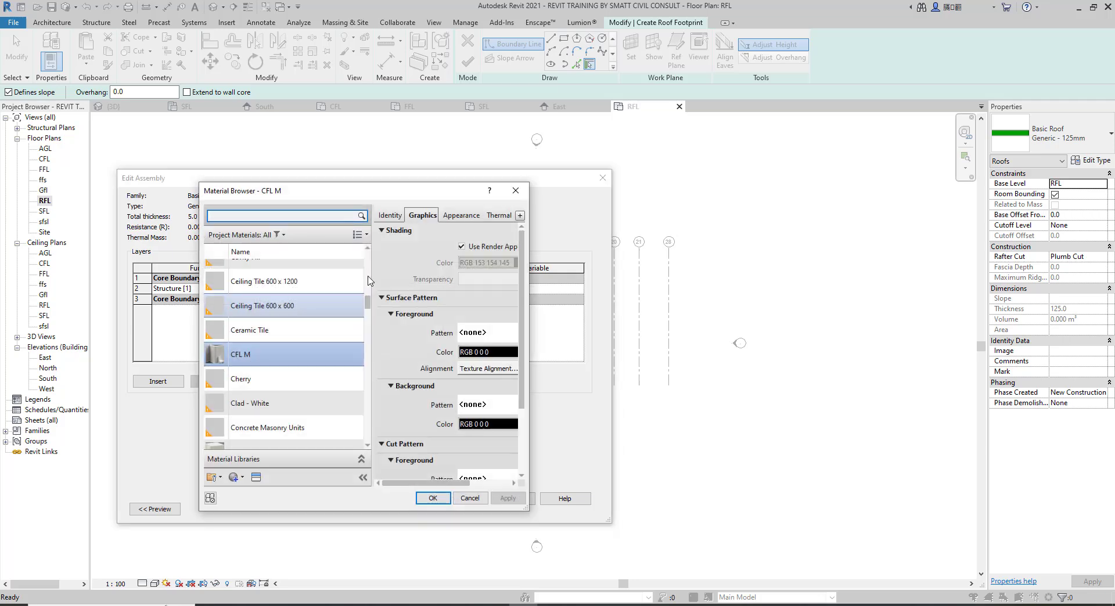
left_click(243, 480)
left_click(273, 503)
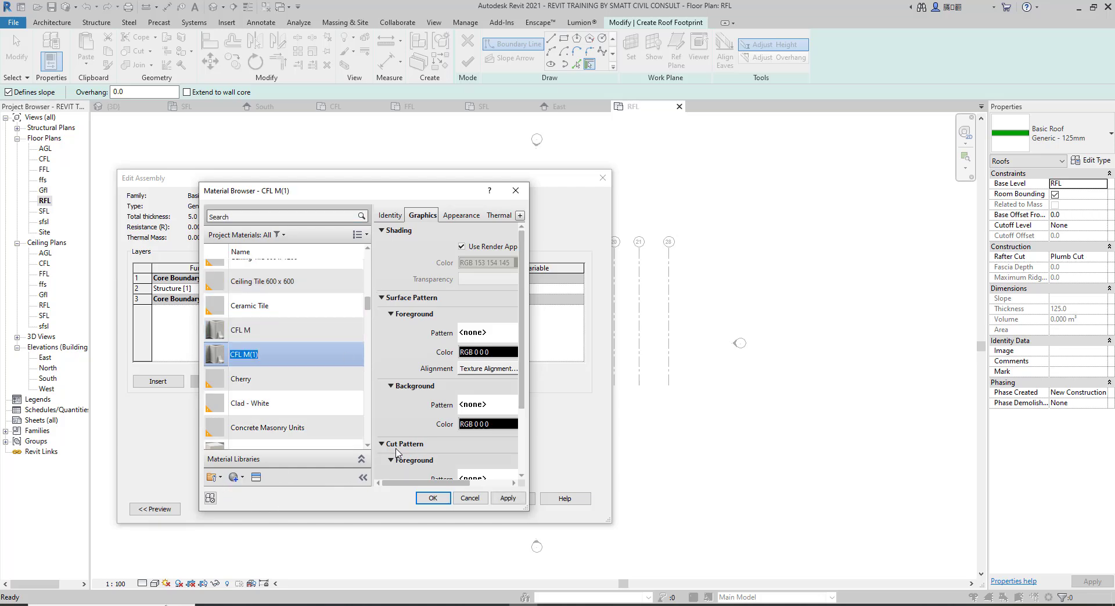
right_click(274, 353)
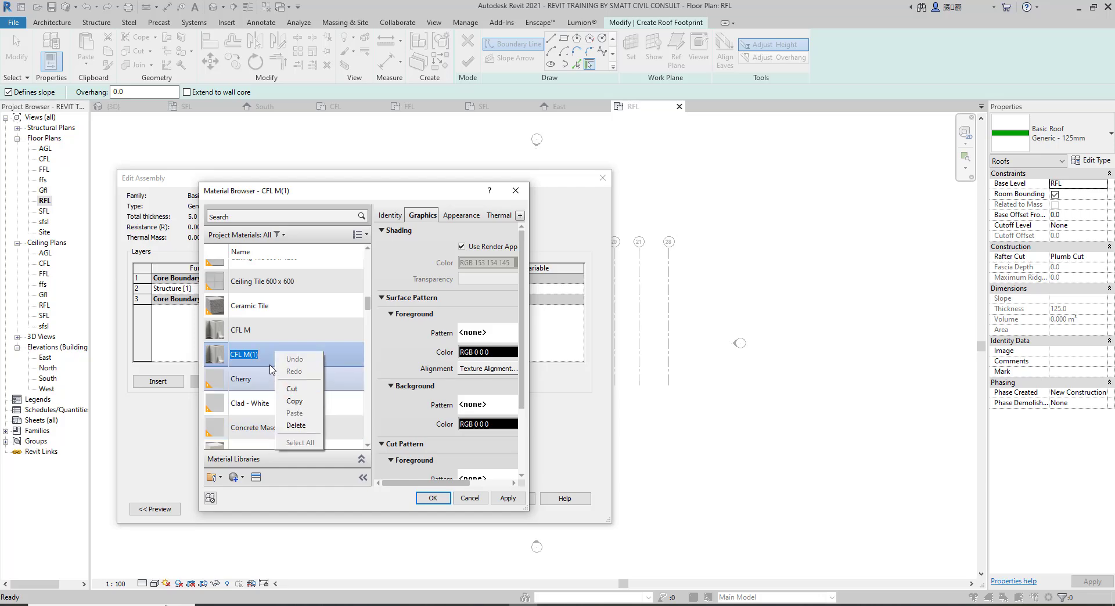
left_click(269, 365)
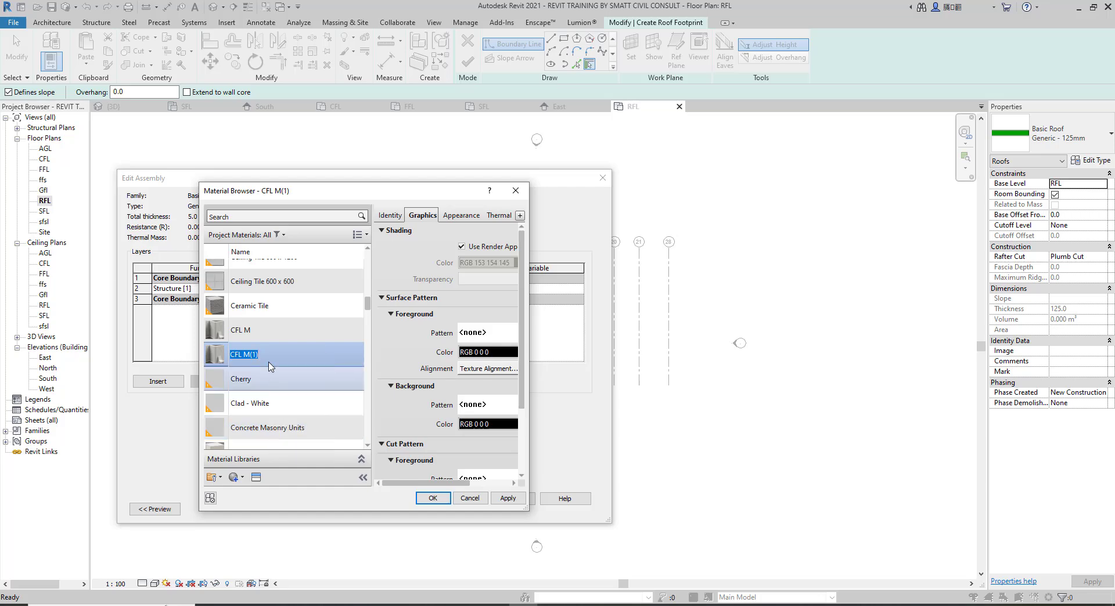
type("RF")
Give the RFL M material the Slate Shingles - Dark Grey appearance from the Roofing category of the Appearance Library
left_click(256, 478)
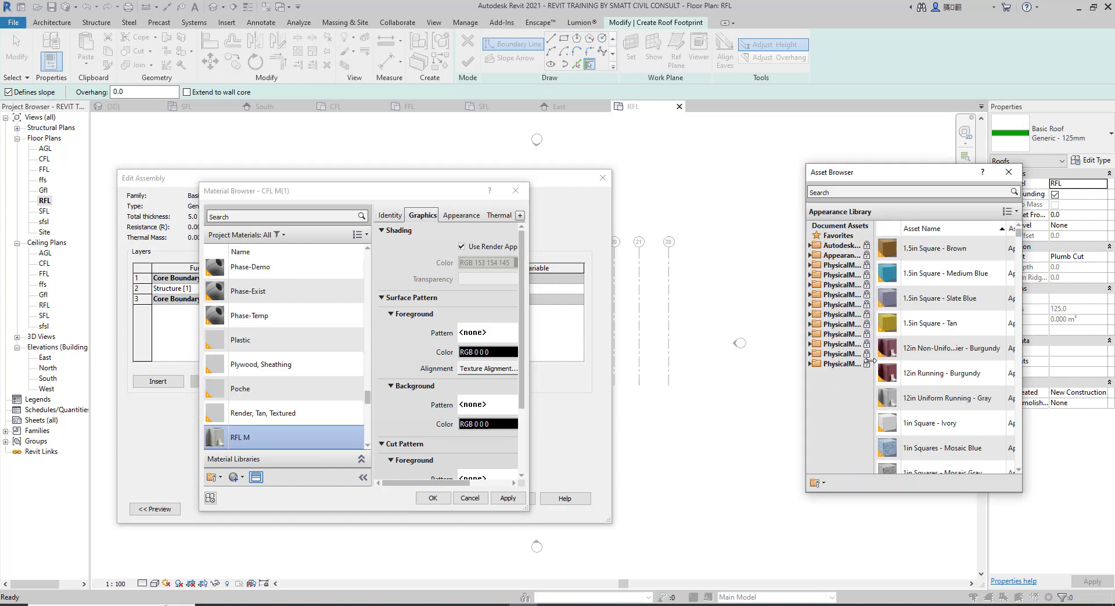
double_click(832, 258)
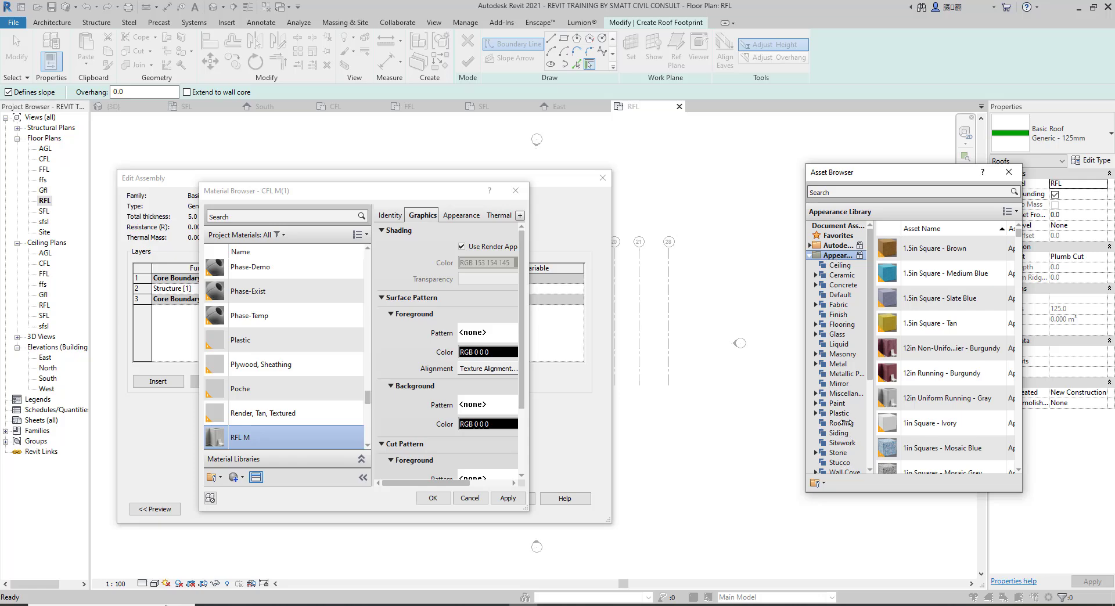
left_click(842, 423)
scroll(965, 424, "down", 10)
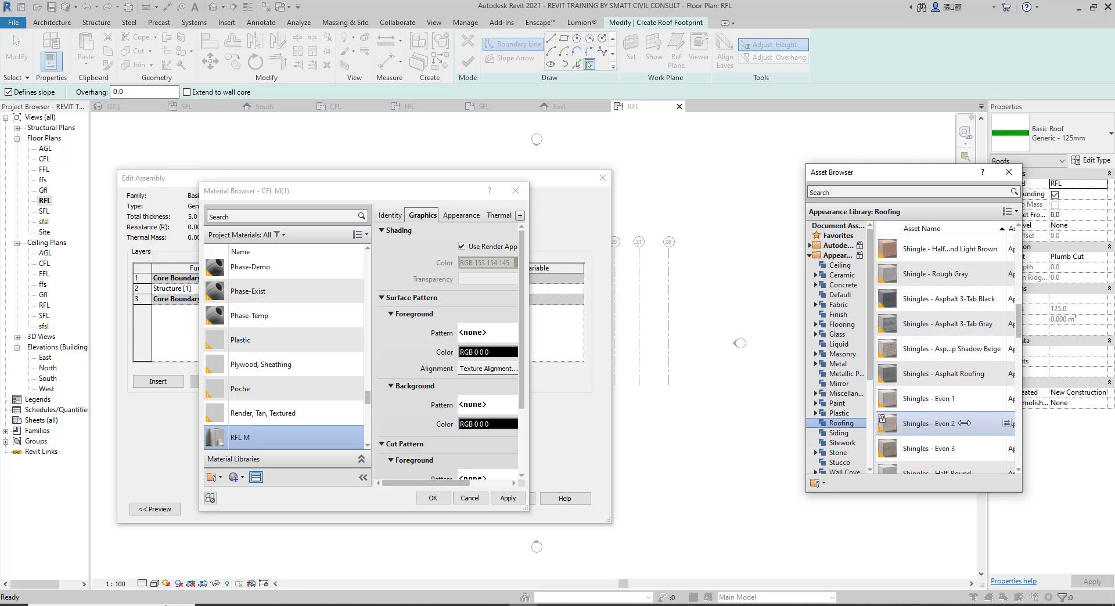
scroll(964, 423, "down", 10)
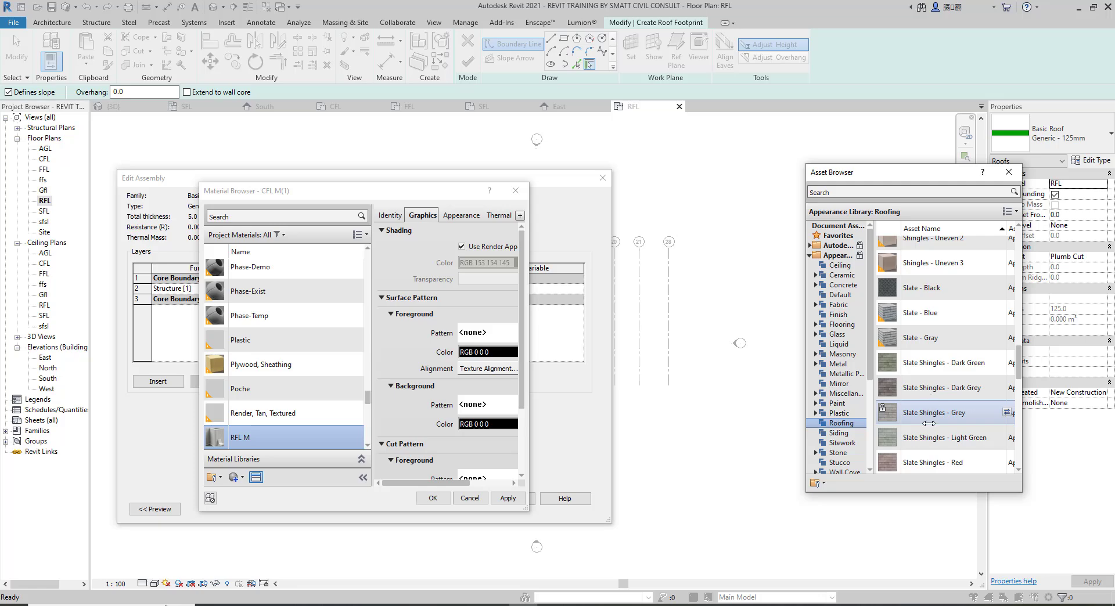
double_click(928, 389)
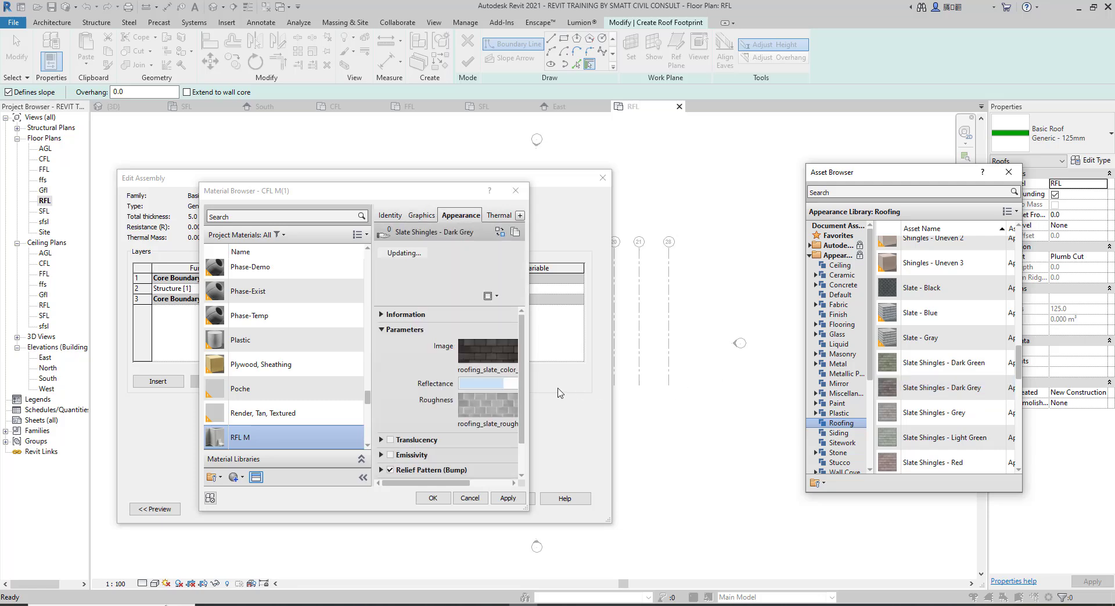
Apply the RFL M material to the structure layer and accept the assembly and roof type changes
left_click(427, 214)
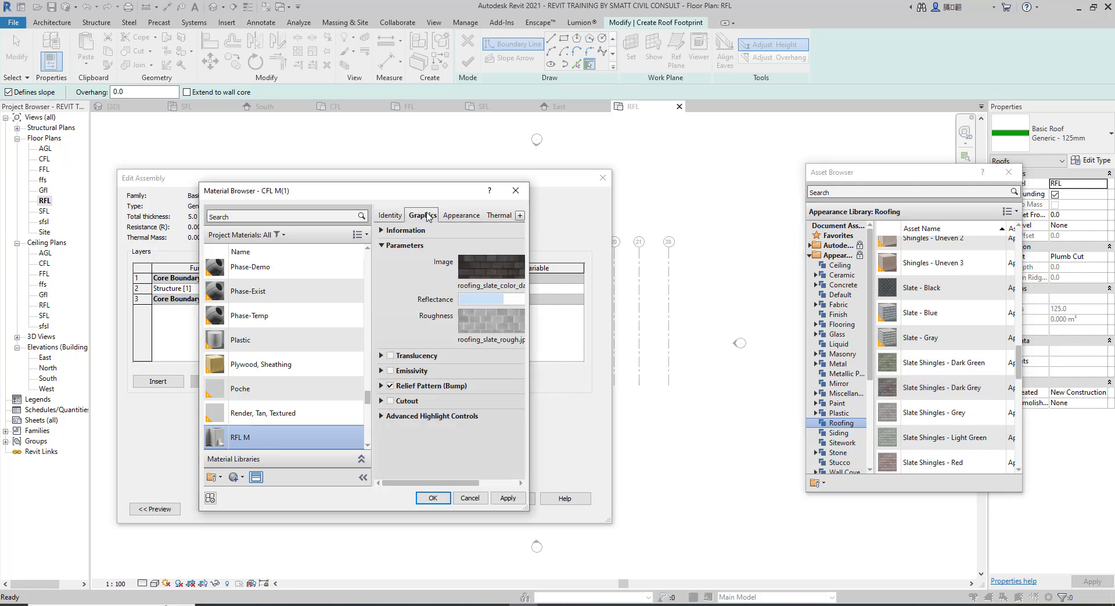
left_click(506, 498)
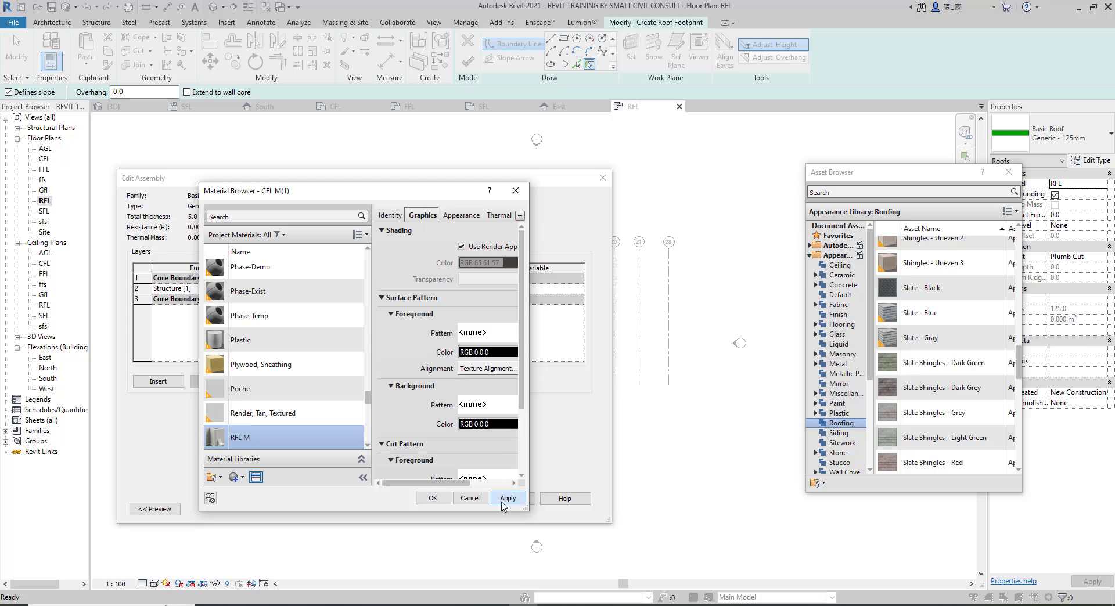
left_click(434, 498)
left_click(436, 500)
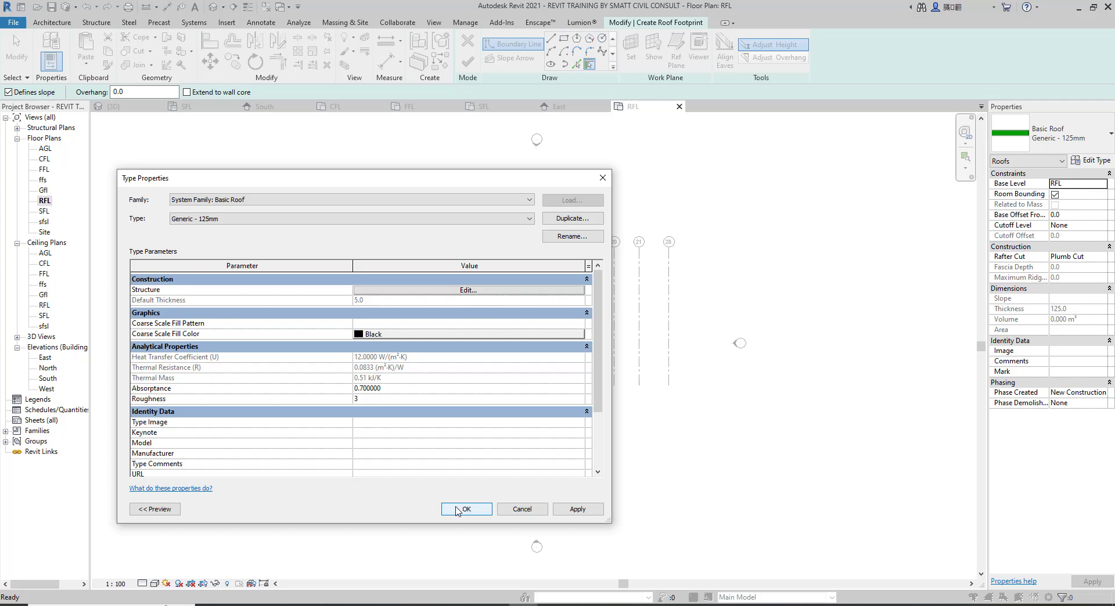
left_click(457, 510)
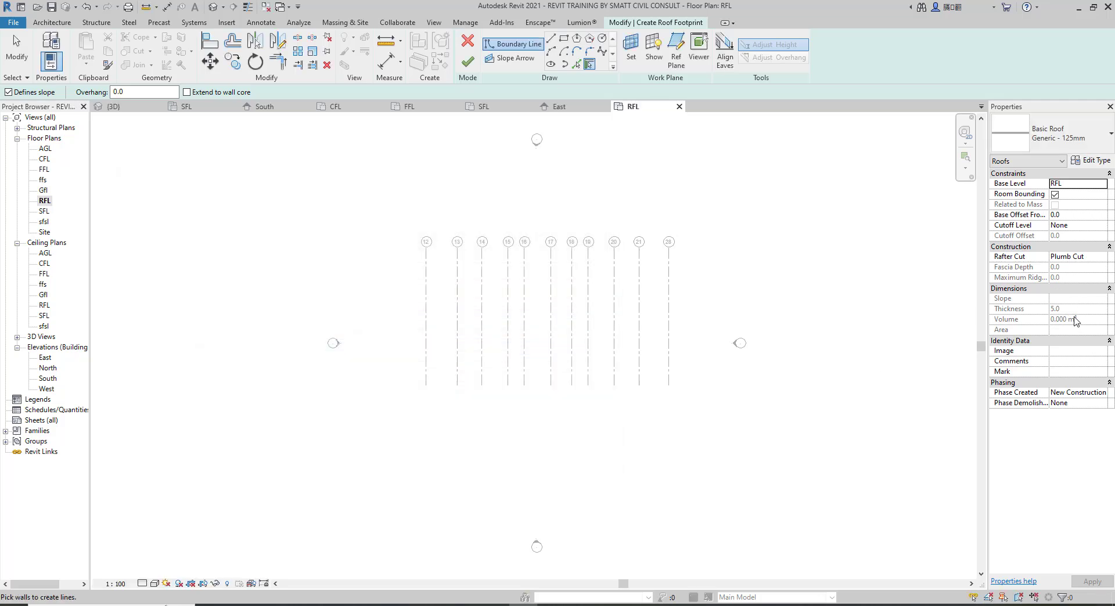
left_click(564, 38)
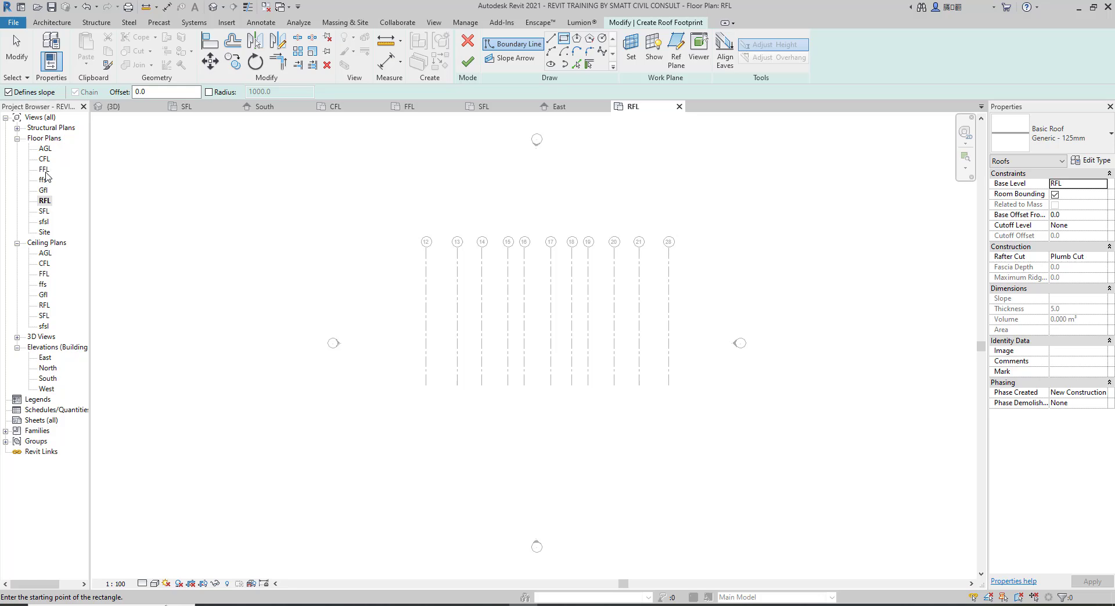
double_click(45, 211)
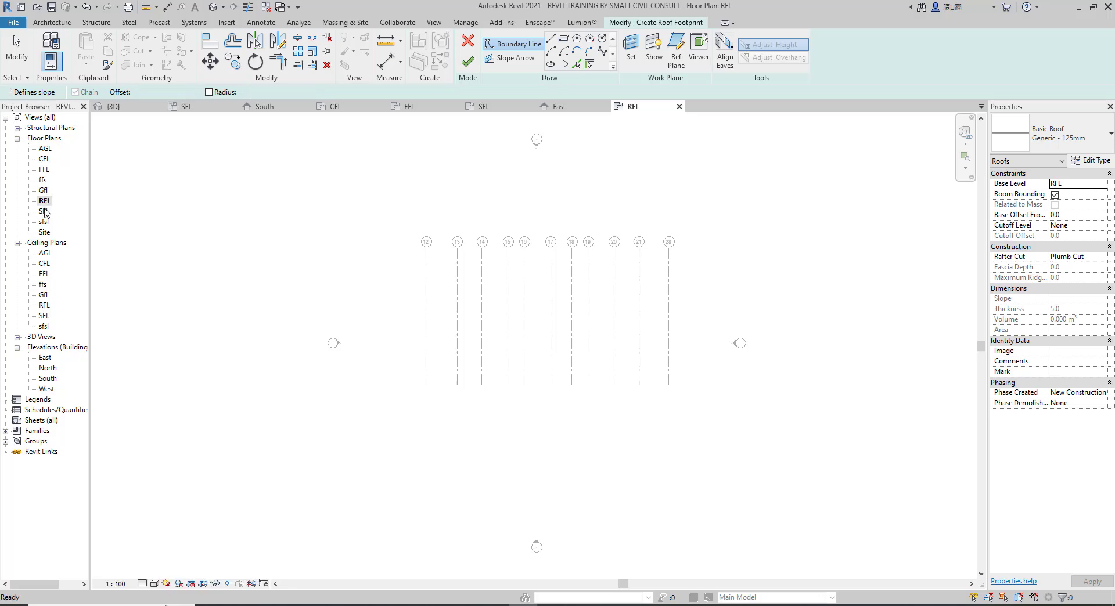
scroll(350, 401, "down", 5)
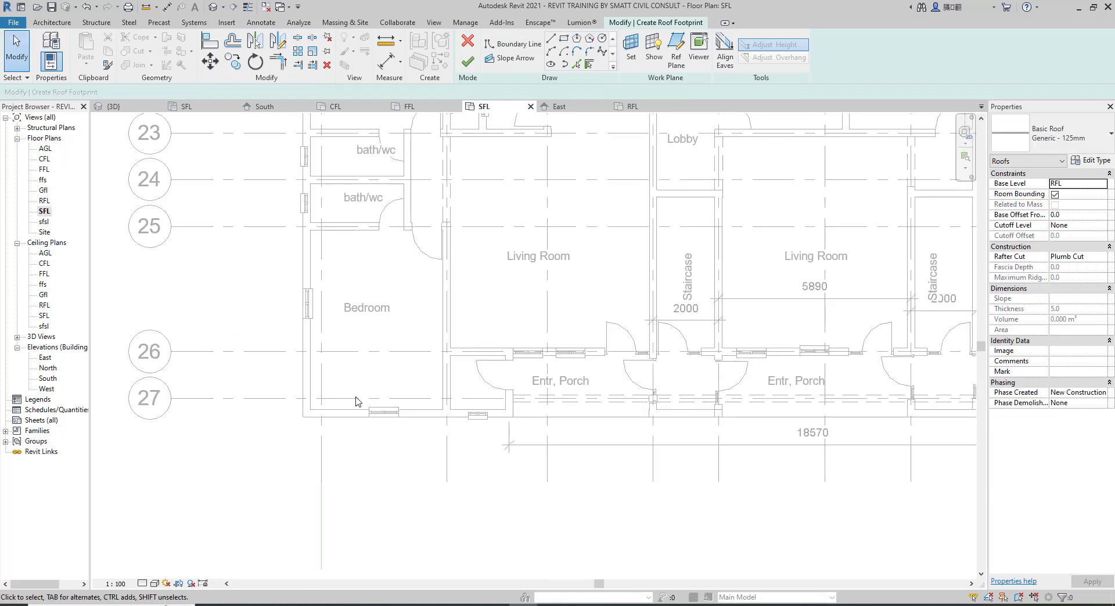
Show the whole model in the 3D view from directly above, using the Hidden Line visual style
left_click(214, 7)
scroll(525, 359, "down", 6)
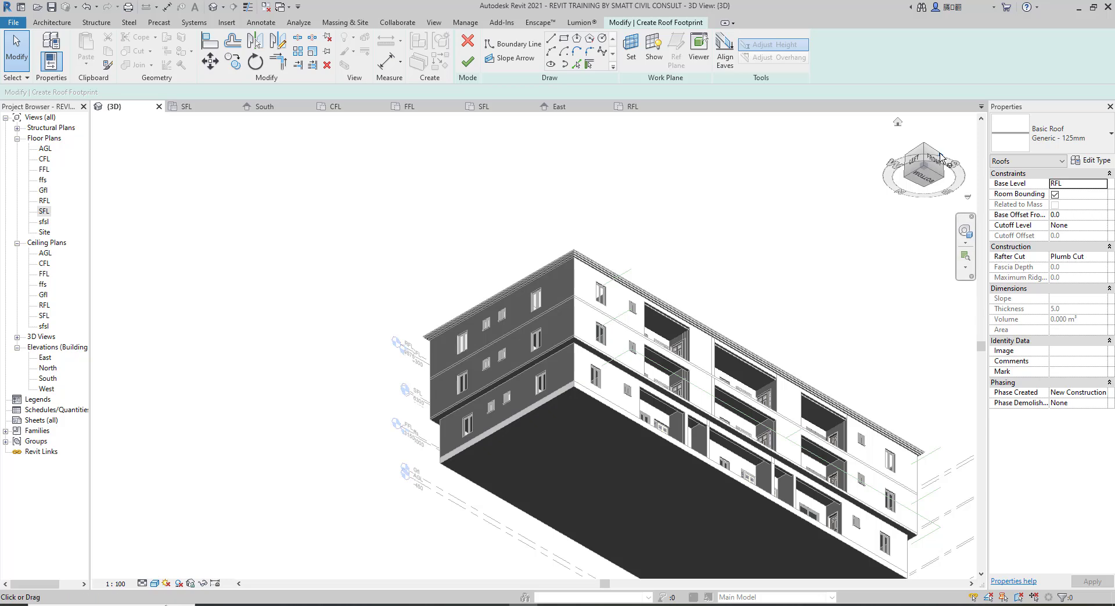
mouse_move(936, 166)
left_mouse_down()
mouse_move(936, 243)
mouse_move(934, 134)
left_mouse_up()
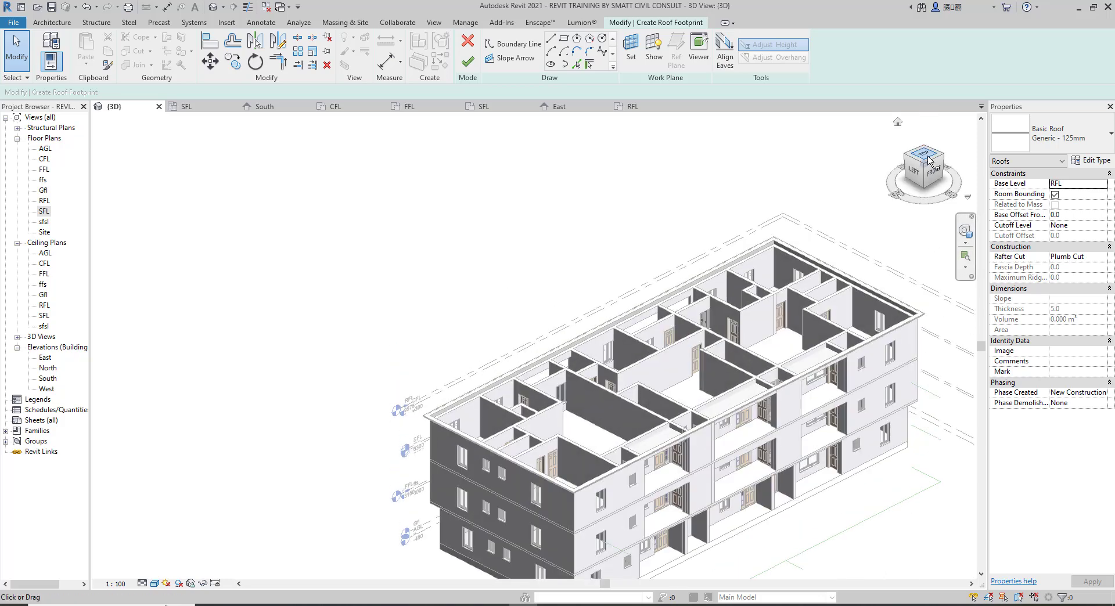
left_click(925, 155)
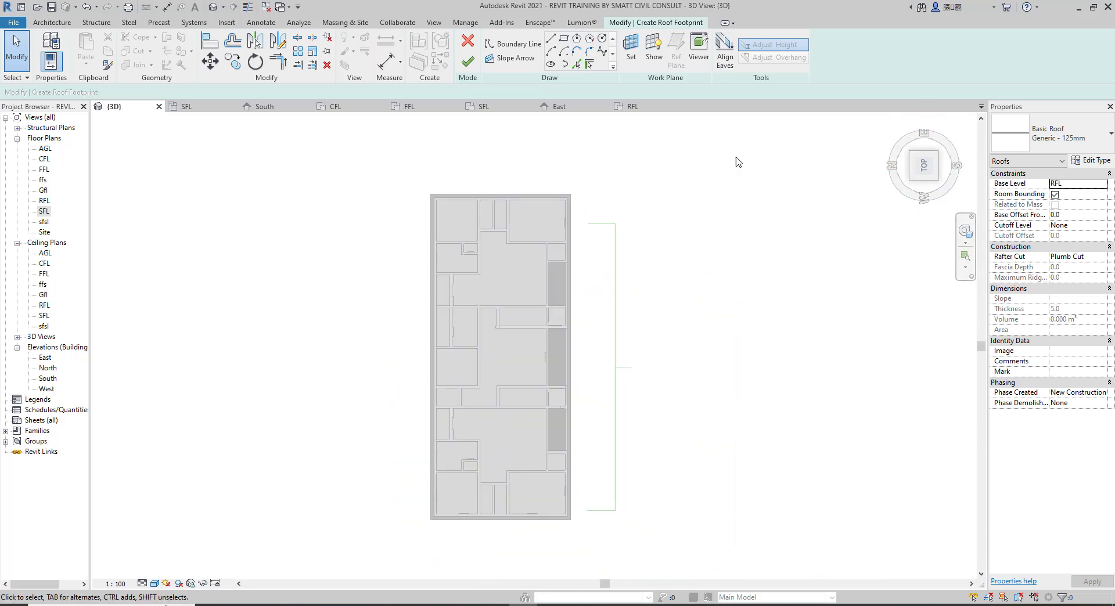
left_click(154, 584)
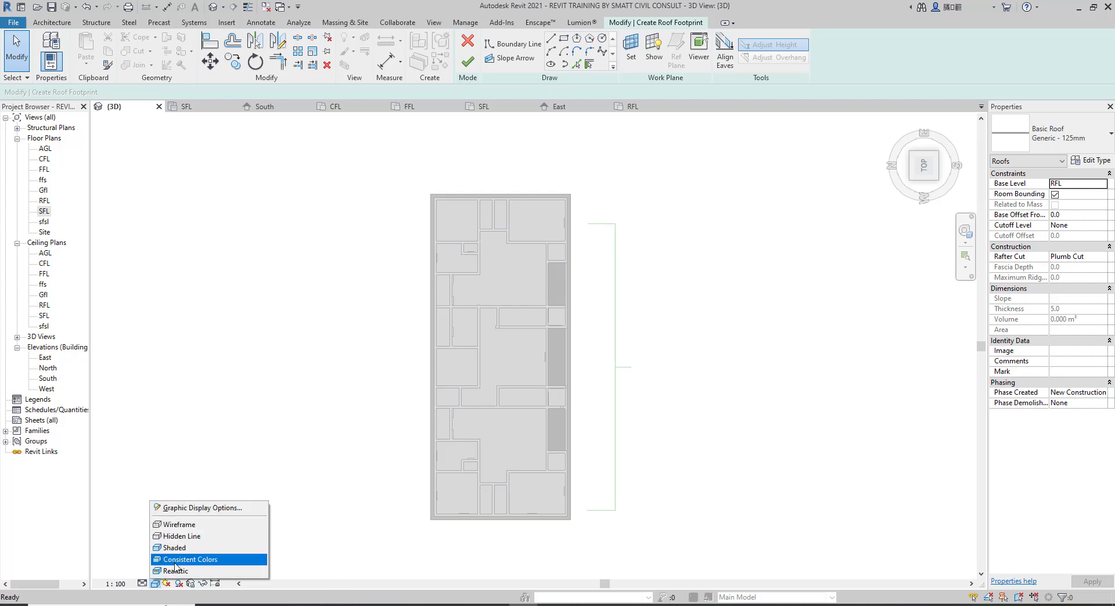
left_click(177, 537)
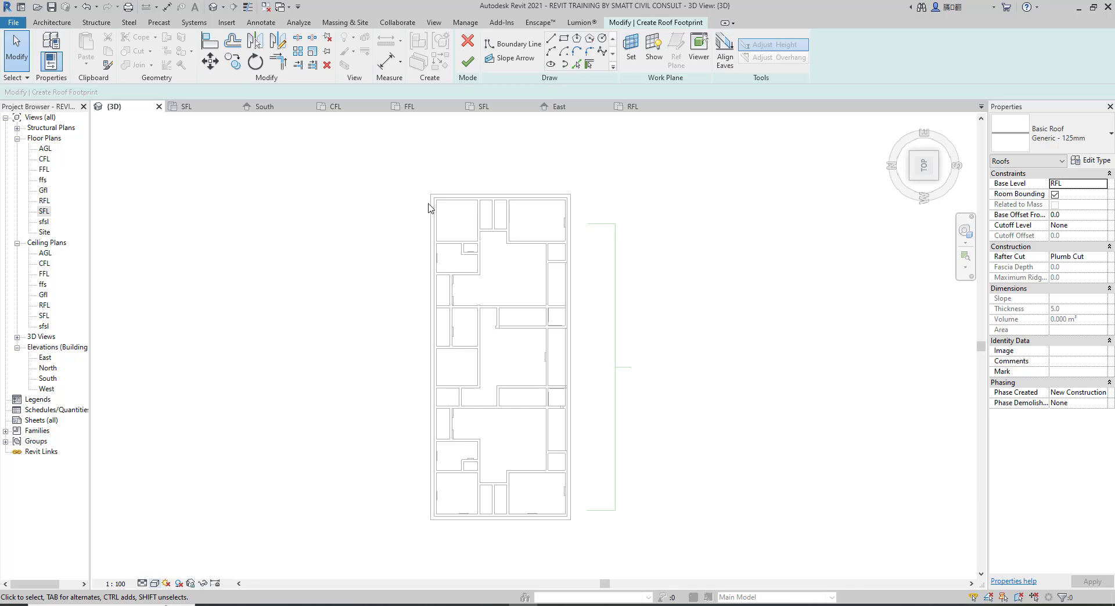
scroll(528, 134, "up", 1)
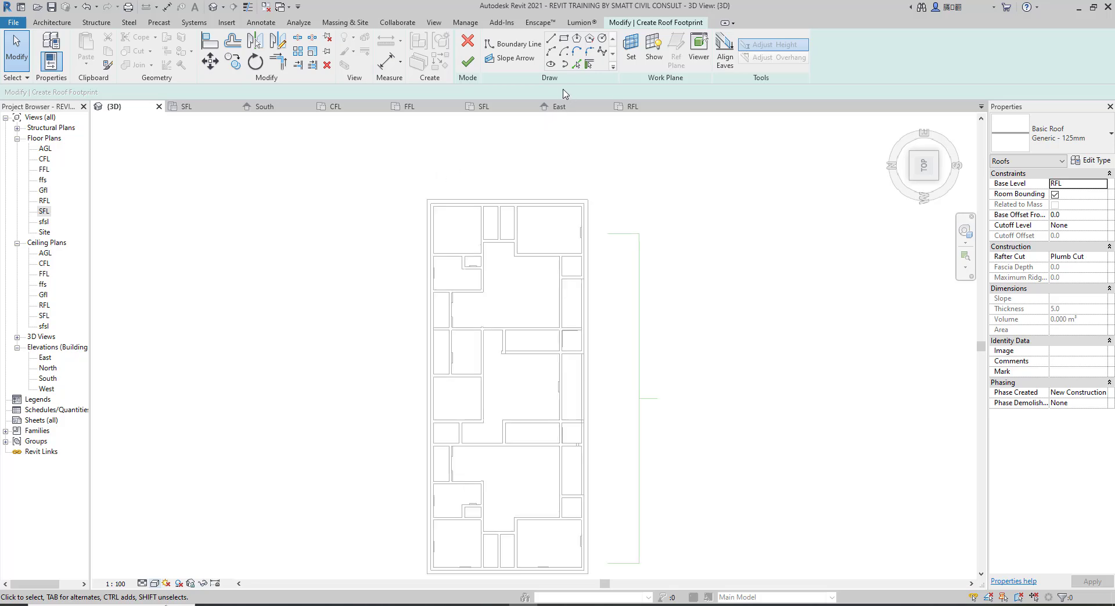
Try to form the slope-defining roof boundary by picking the four outer cornice edges with Pick Lines
left_click(564, 40)
scroll(474, 123, "up", 3)
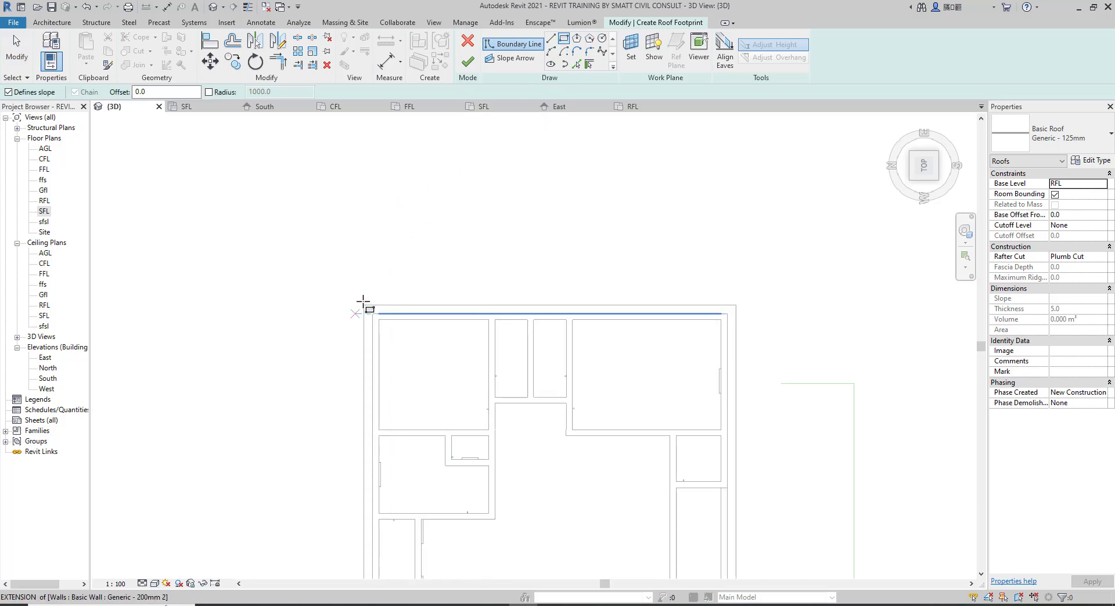
left_click(550, 38)
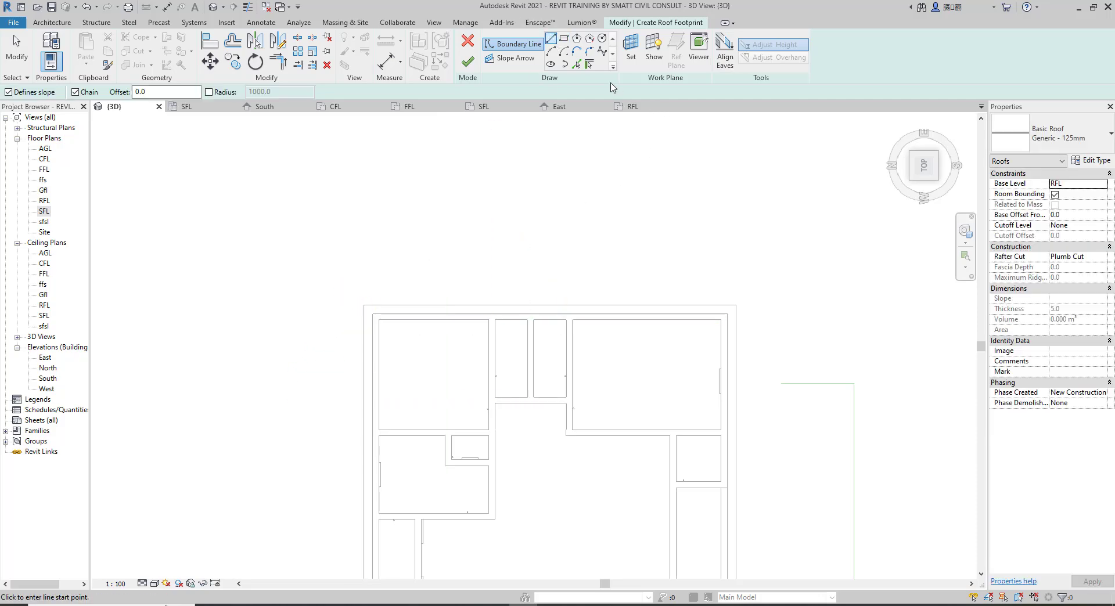
left_click(578, 65)
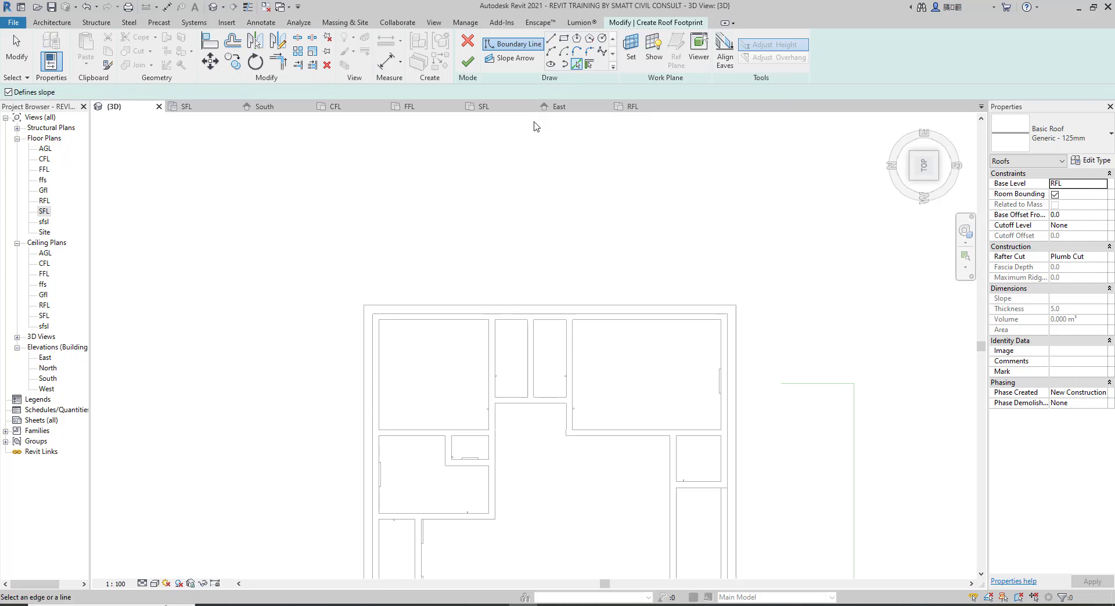
left_click(361, 307)
left_click(365, 329)
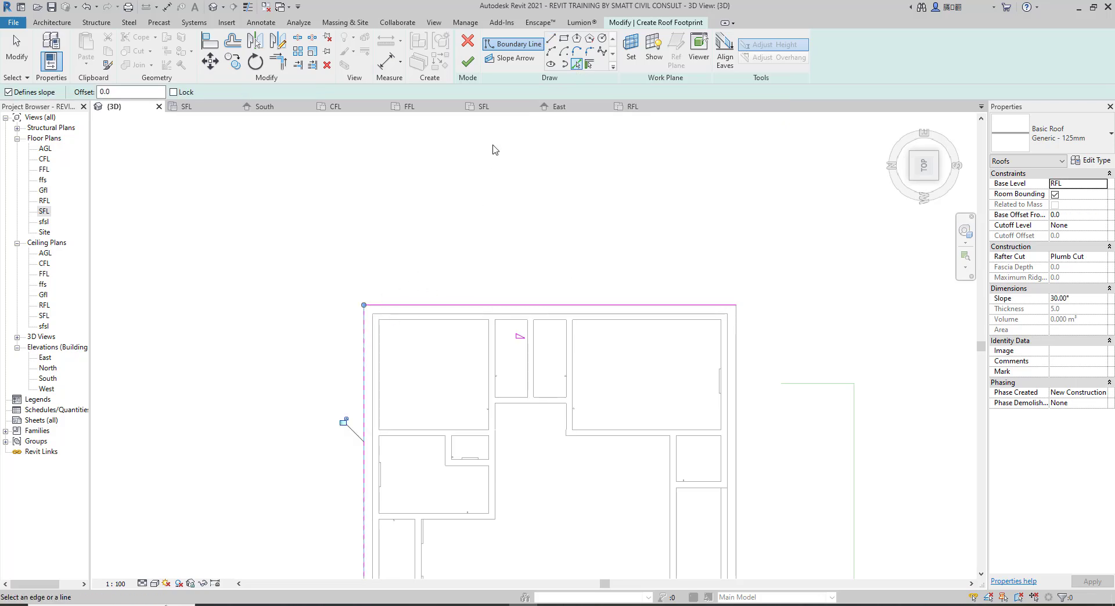
scroll(493, 150, "down", 3)
left_click(617, 278)
scroll(615, 203, "down", 2)
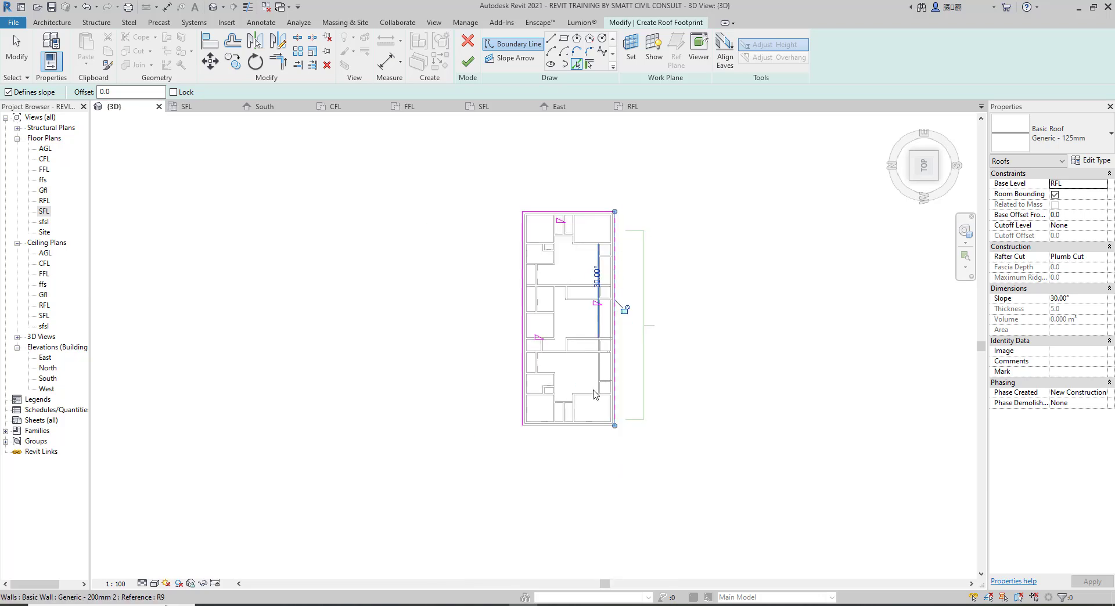
scroll(550, 444, "up", 3)
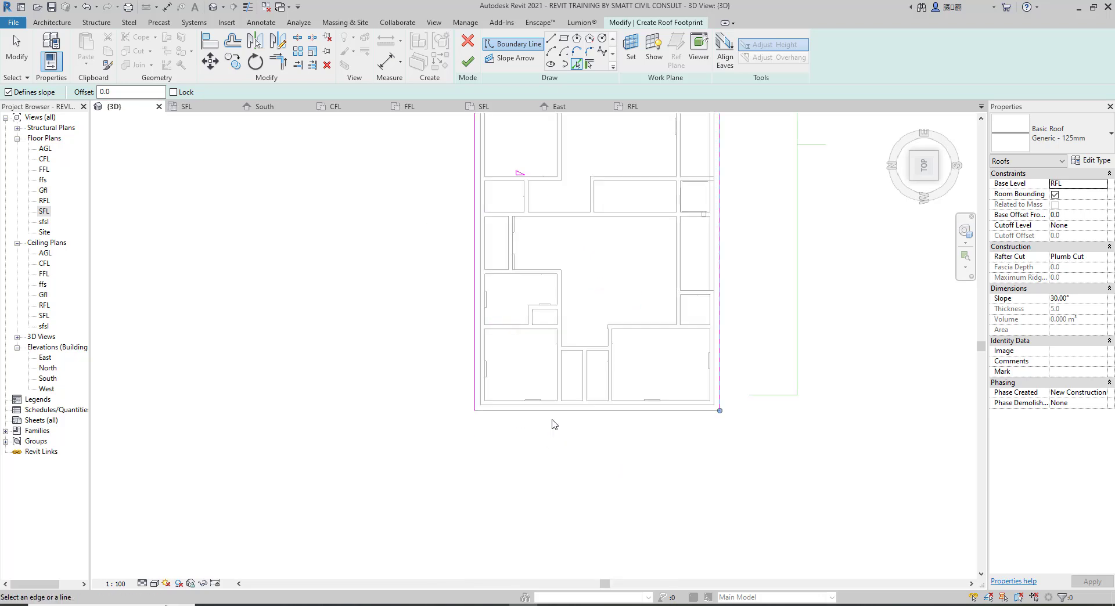
left_click(553, 417)
scroll(444, 447, "down", 2)
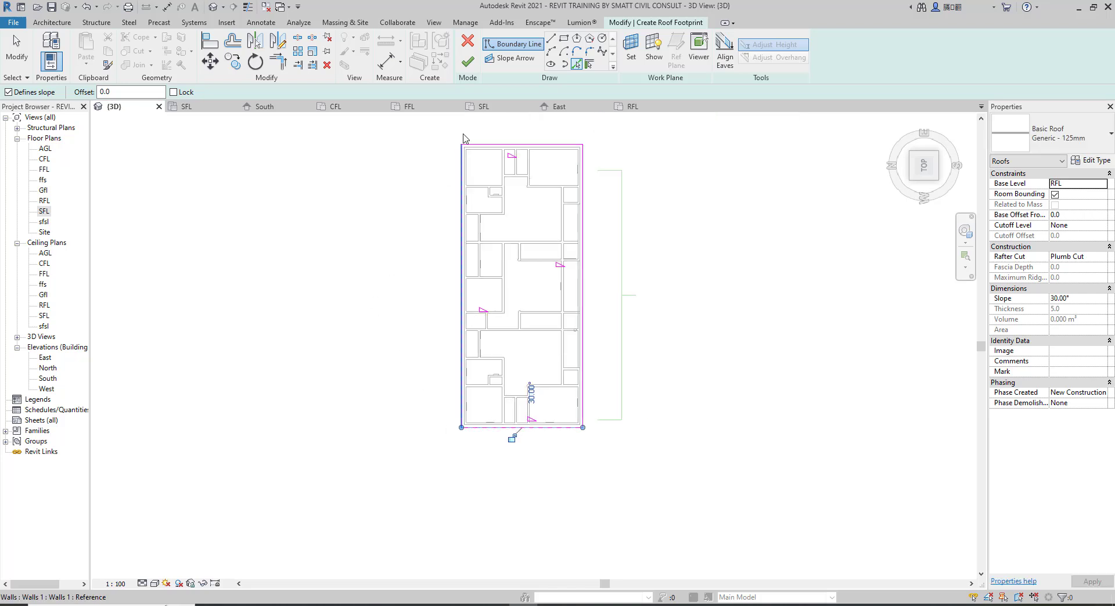
scroll(465, 138, "up", 3)
scroll(620, 146, "down", 2)
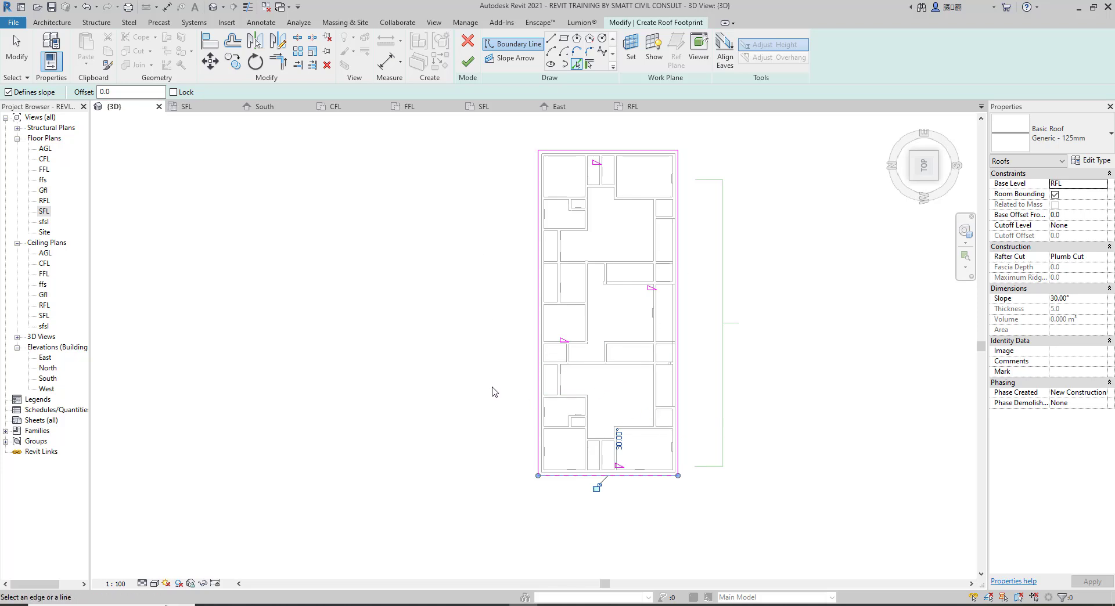
scroll(490, 296, "down", 2)
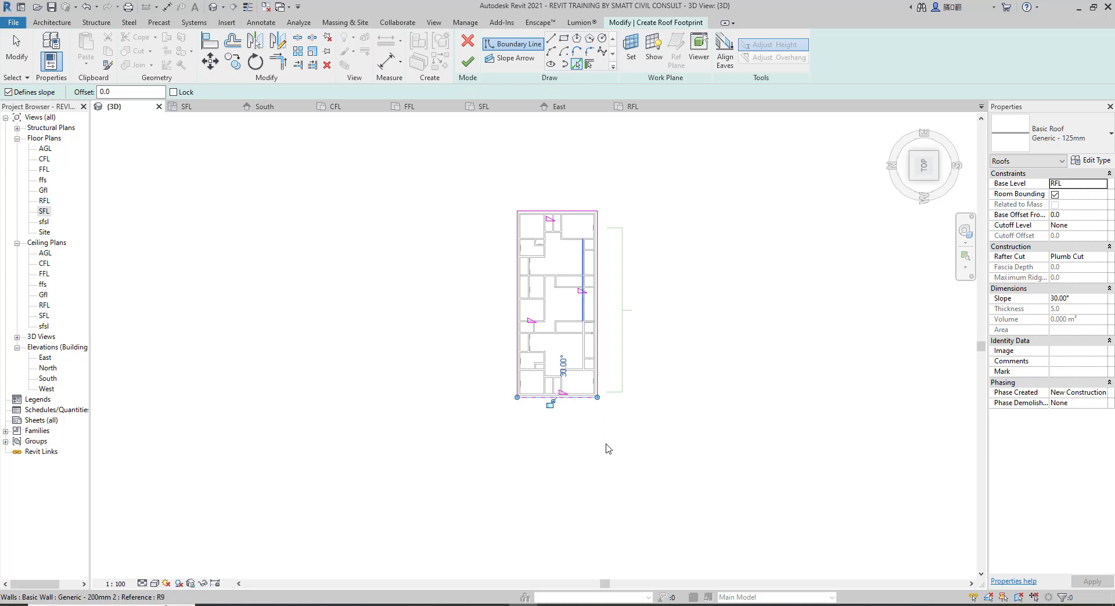
Try to pick the short outer cornice edge again as a roof boundary line, then leave the line and delete commands
left_click(500, 443)
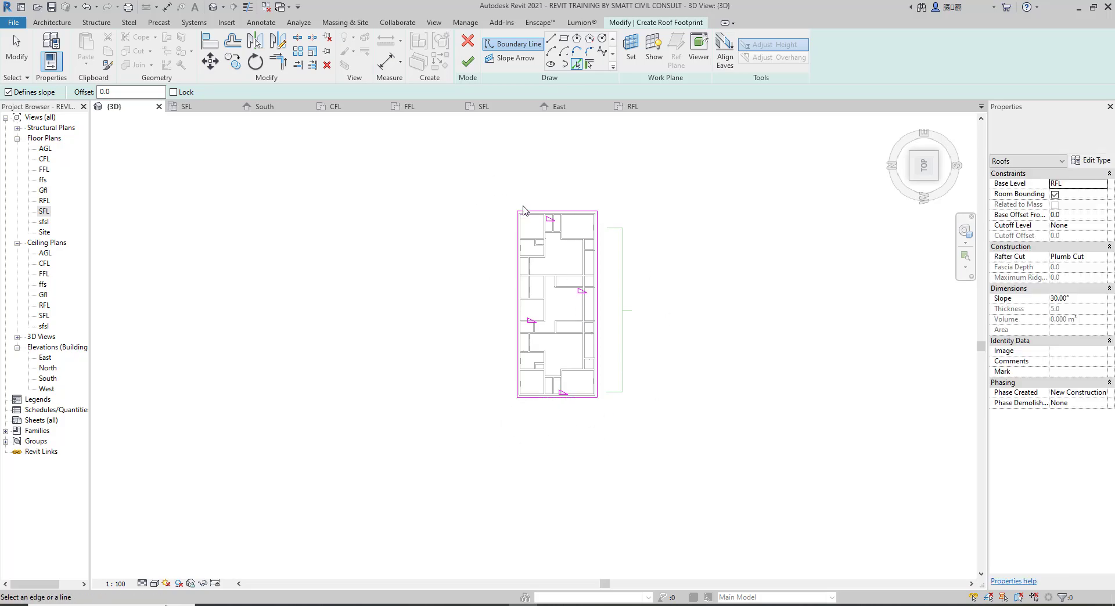
left_click(557, 213)
key("Escape")
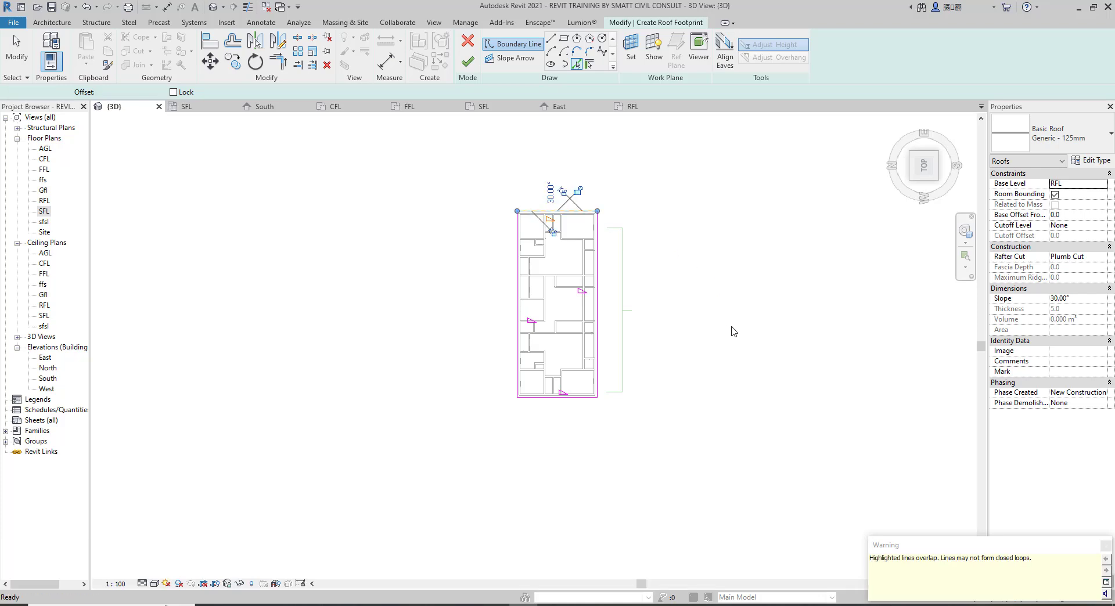
right_click(506, 204)
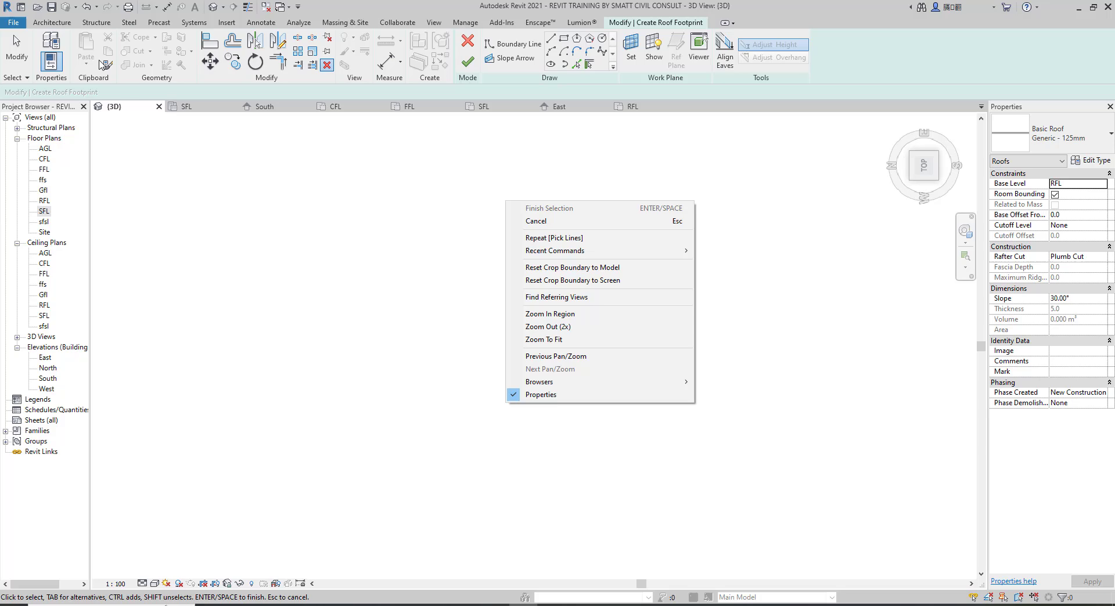
left_click(15, 55)
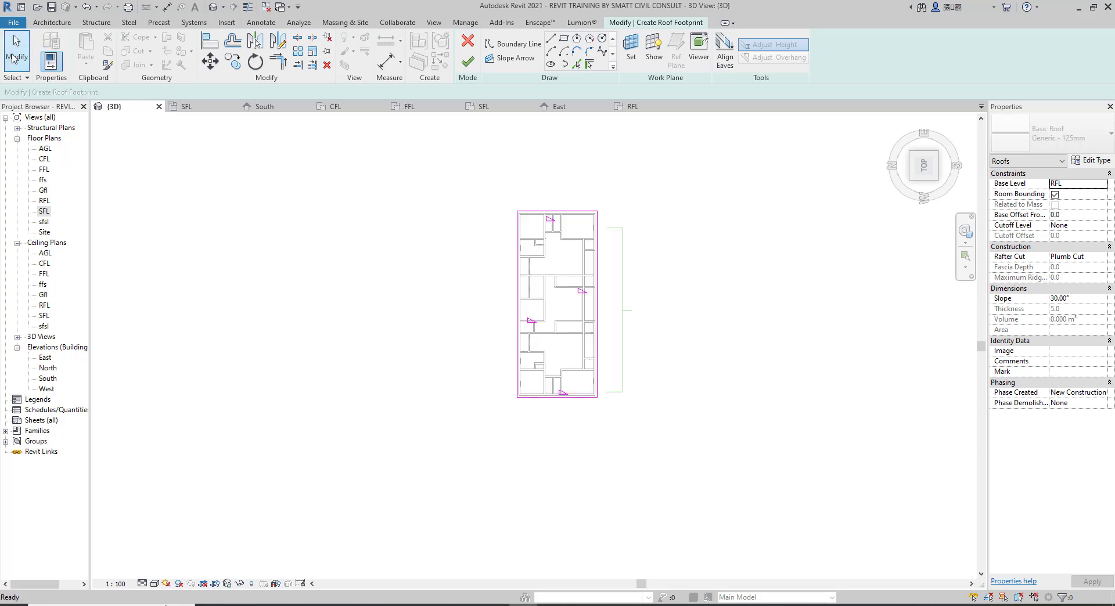
left_click(557, 212)
left_click(535, 194)
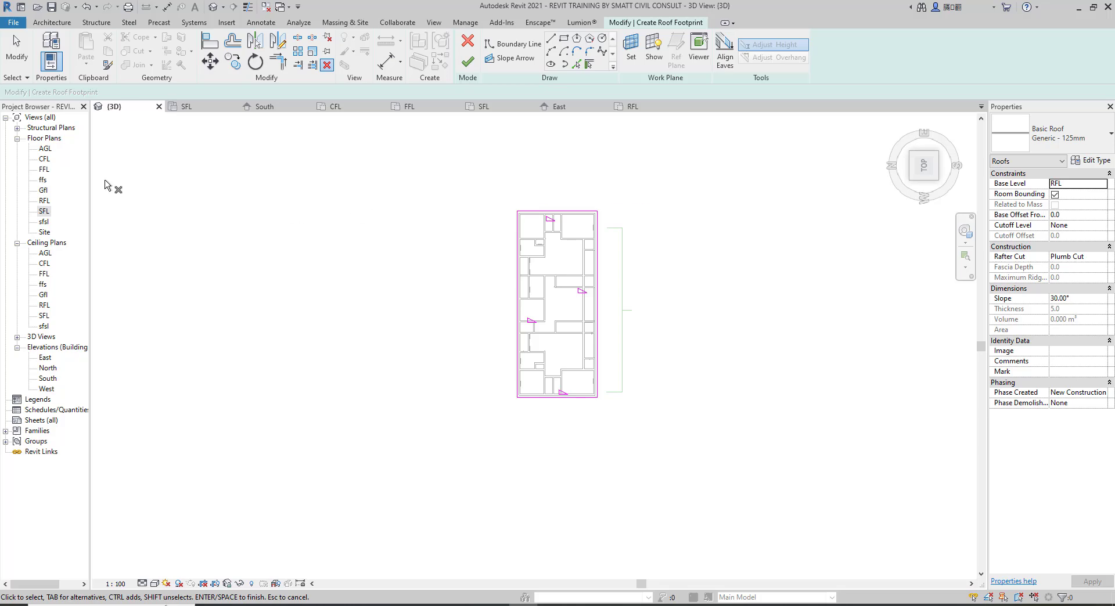
left_click(15, 56)
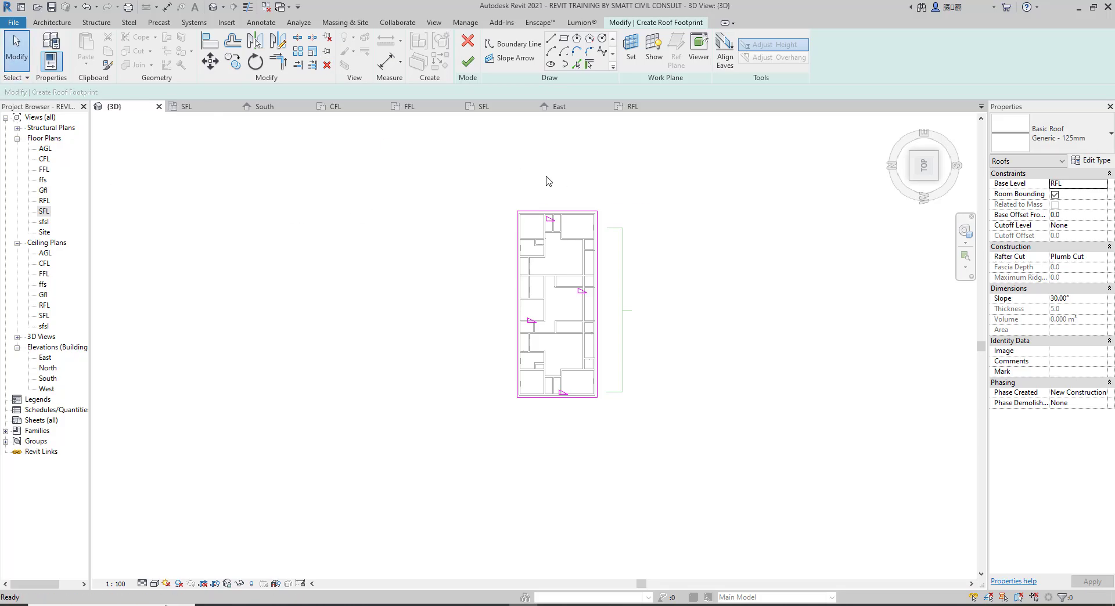
Undo the picked roof boundary lines around the cornice
scroll(540, 207, "up", 3)
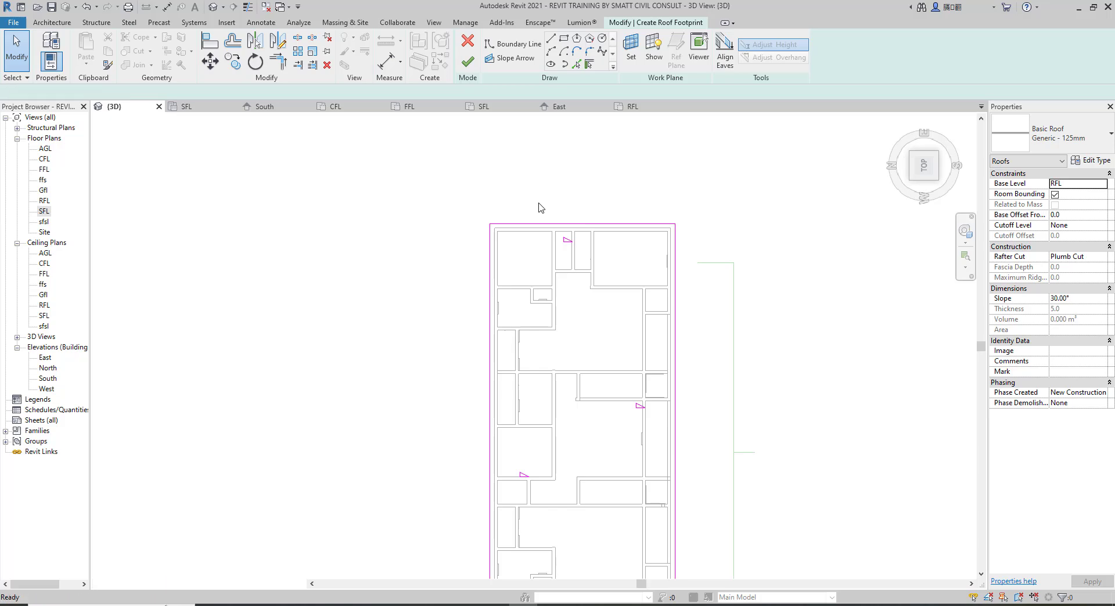
scroll(541, 207, "down", 3)
scroll(540, 208, "up", 3)
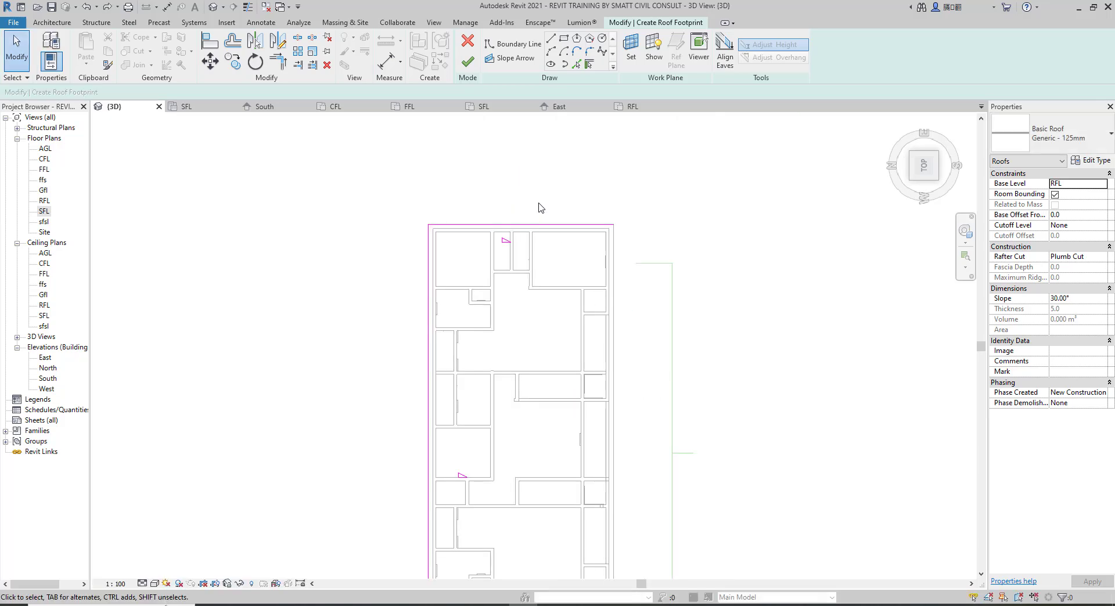
scroll(540, 207, "up", 3)
key("ctrl+z")
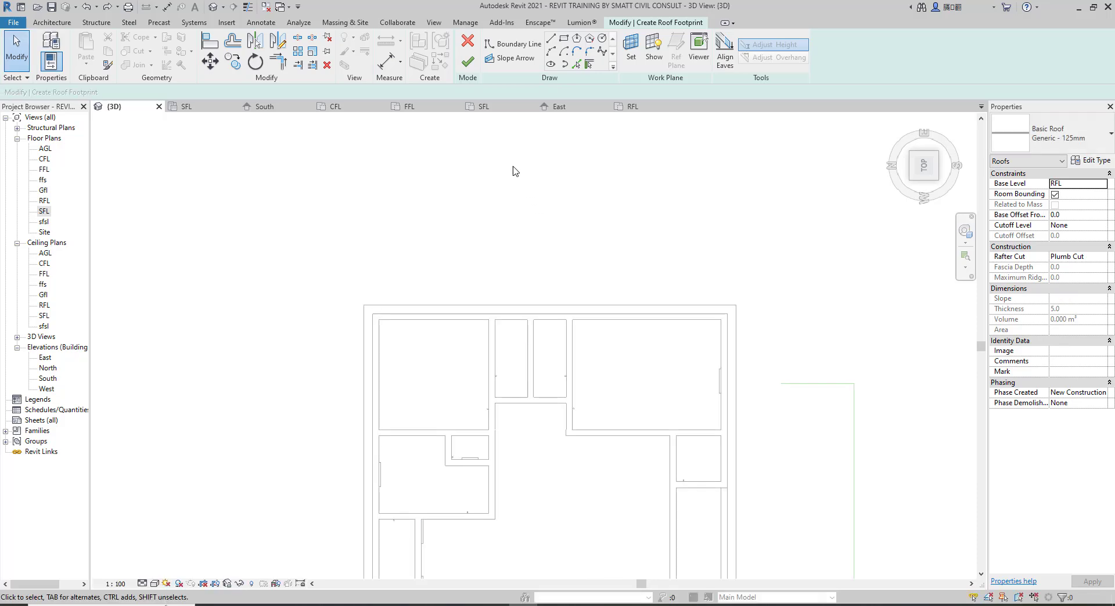
Sketch a slope-defining rectangular roof boundary between opposite outer corners of the cornice, and finish the footprint roof
left_click(563, 38)
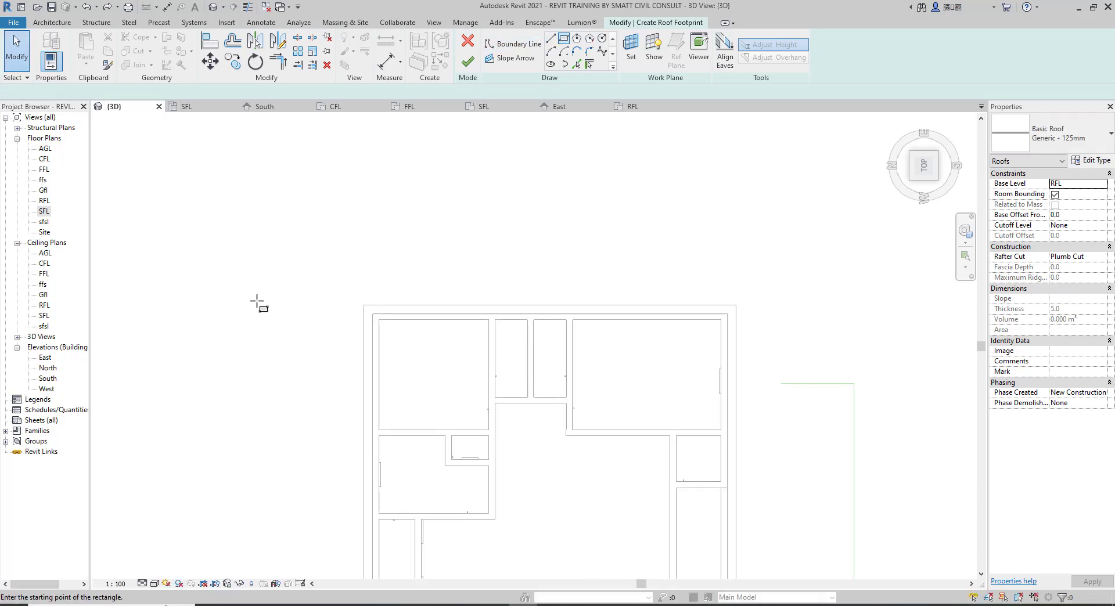
left_click(364, 306)
scroll(367, 226, "down", 3)
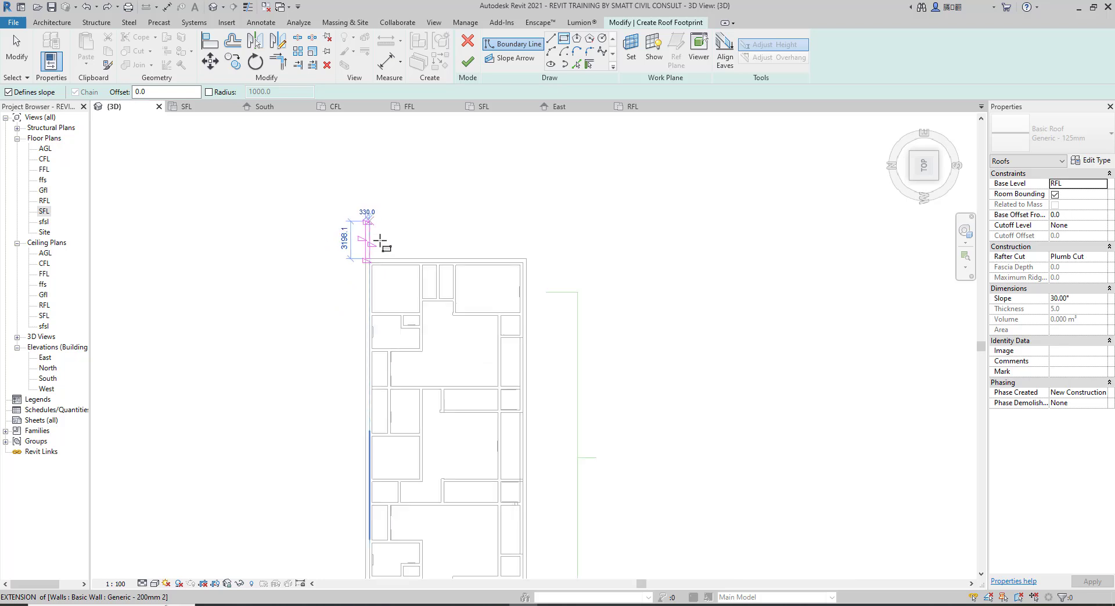
scroll(384, 238, "down", 2)
scroll(472, 499, "up", 2)
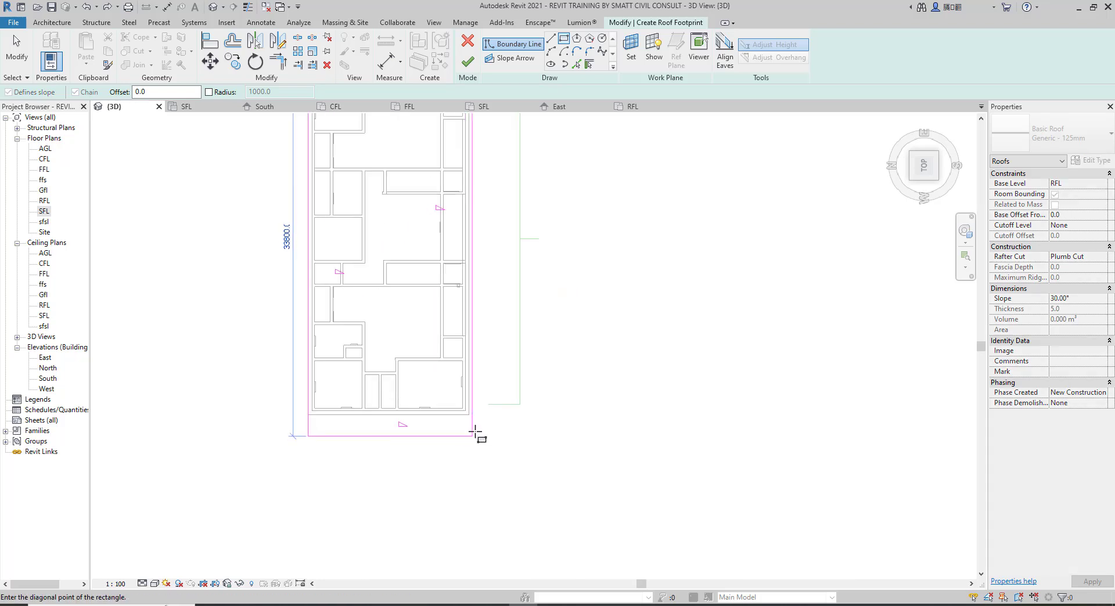
left_click(469, 414)
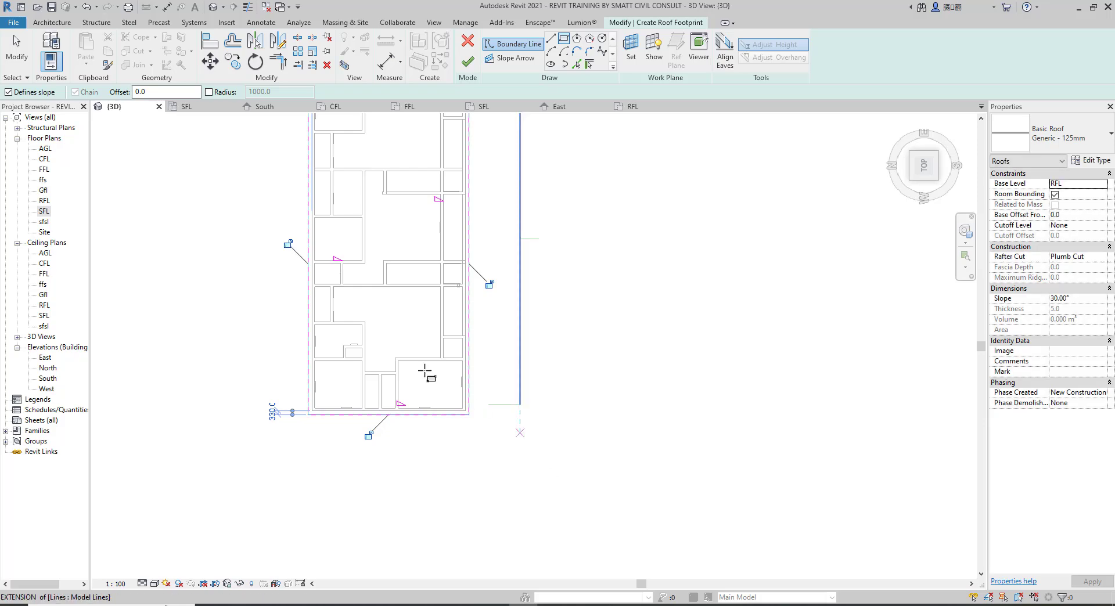
left_click(468, 61)
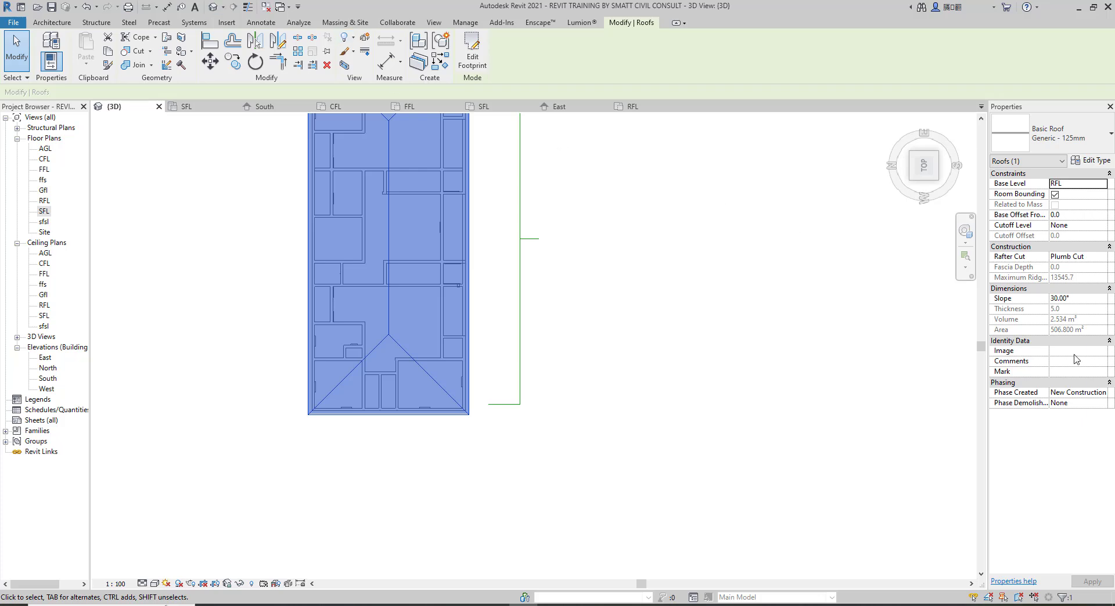
left_click(1084, 302)
key("Escape")
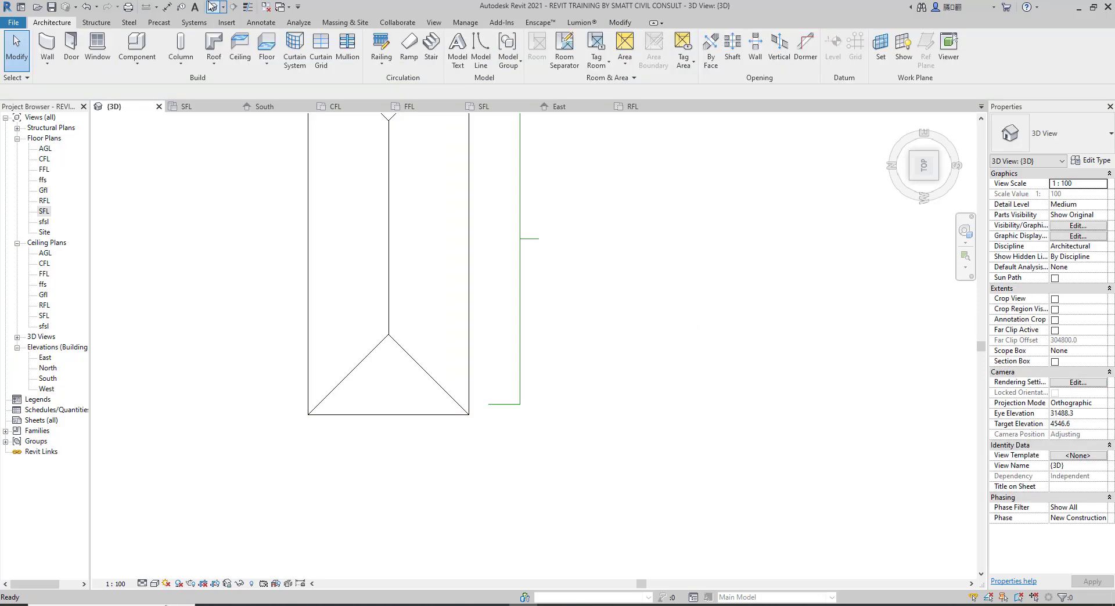
left_click(917, 167)
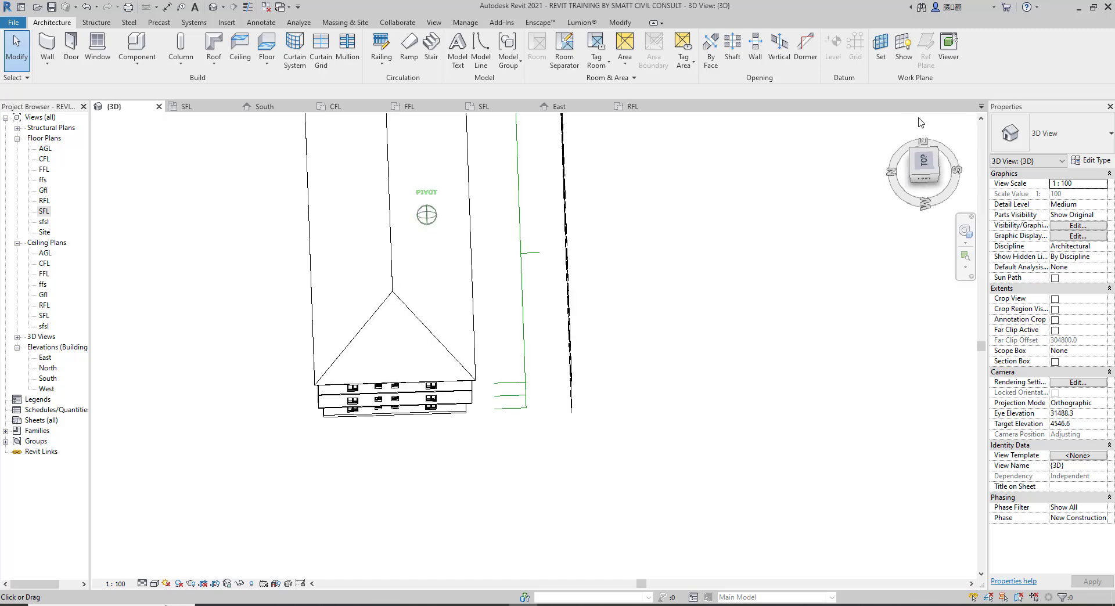
middle_click_drag(185, 531, 190, 539, "shift")
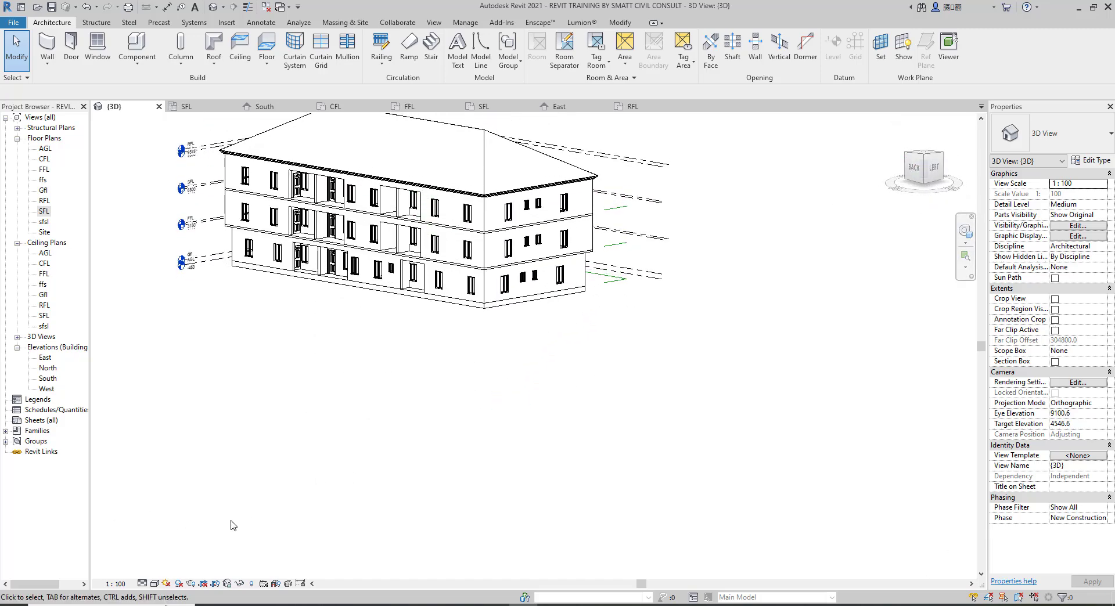
Set the 3D view to the Shaded visual style with Fine detail level
left_click(155, 585)
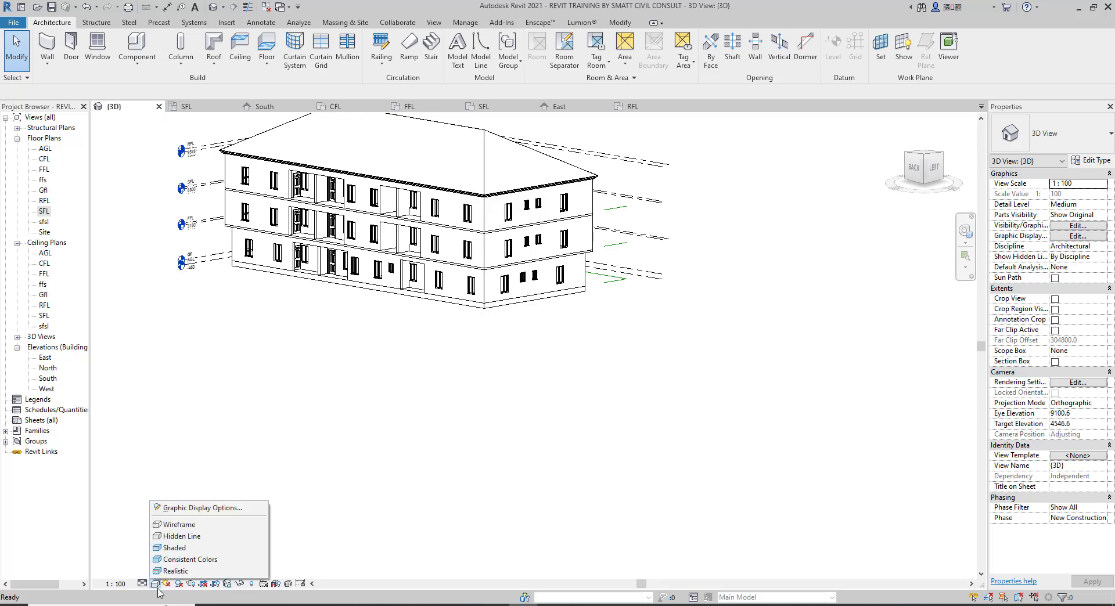
left_click(175, 550)
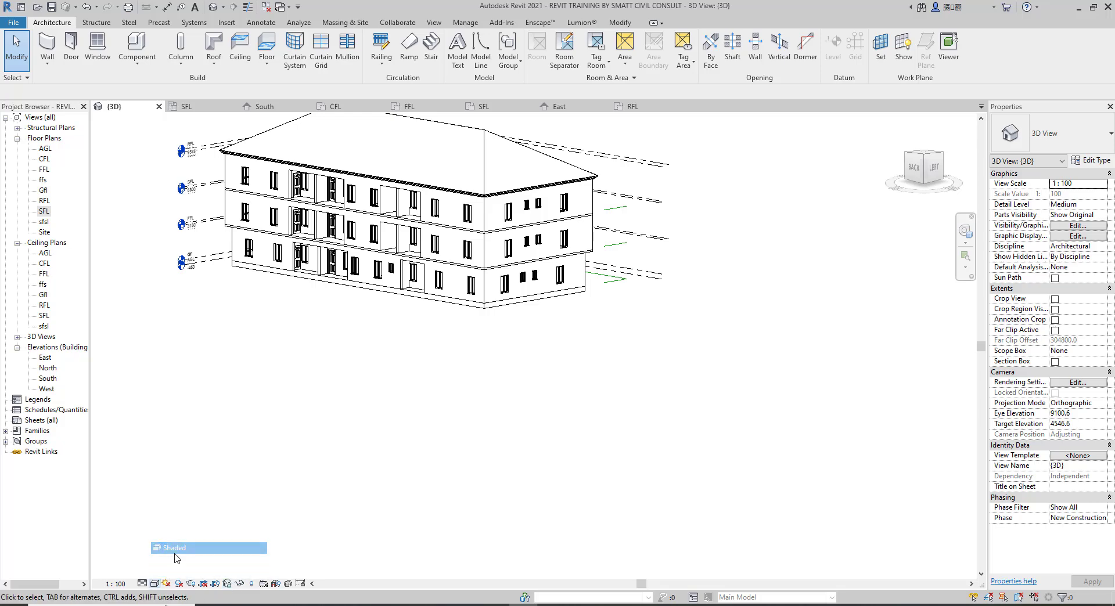
left_click(142, 584)
left_click(155, 572)
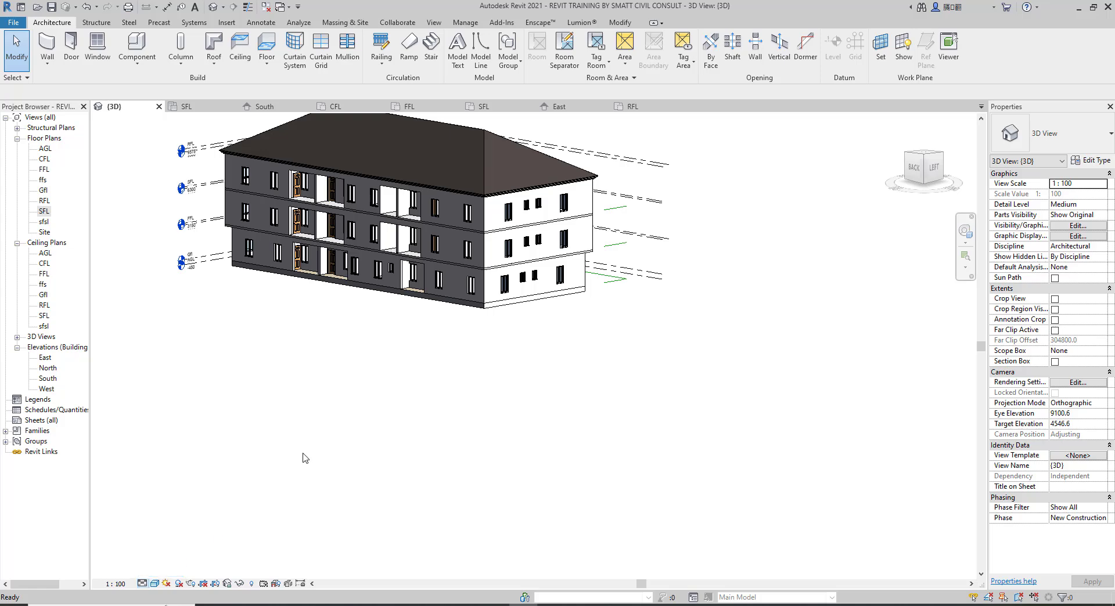
Examine the hip roof, its eaves along the cornice and the facades from the back, left and front in 3D
scroll(616, 406, "down", 3)
scroll(386, 219, "up", 5)
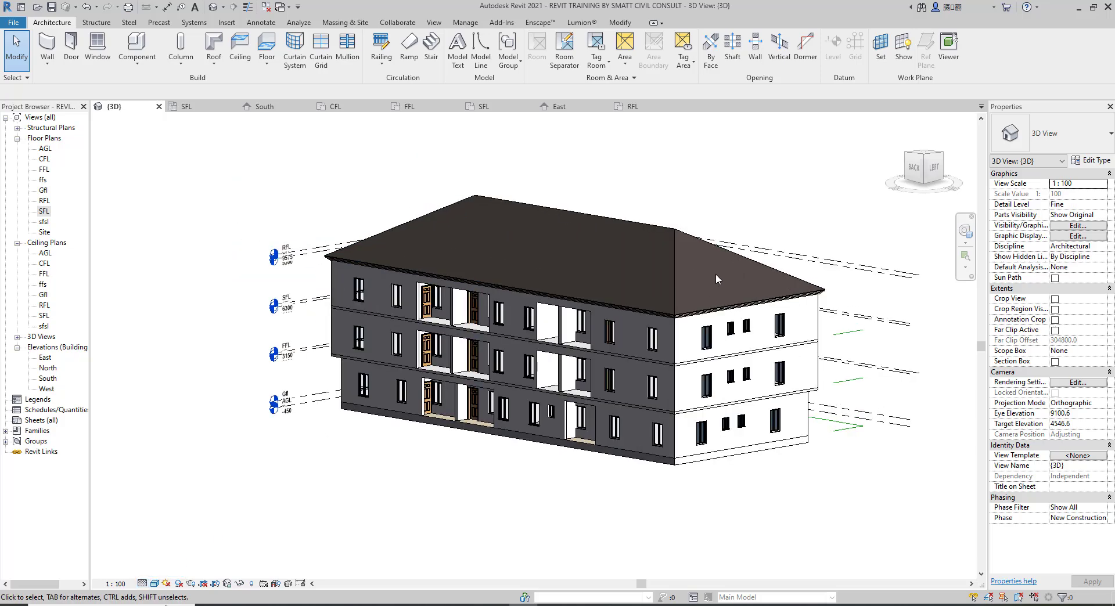
scroll(395, 273, "up", 5)
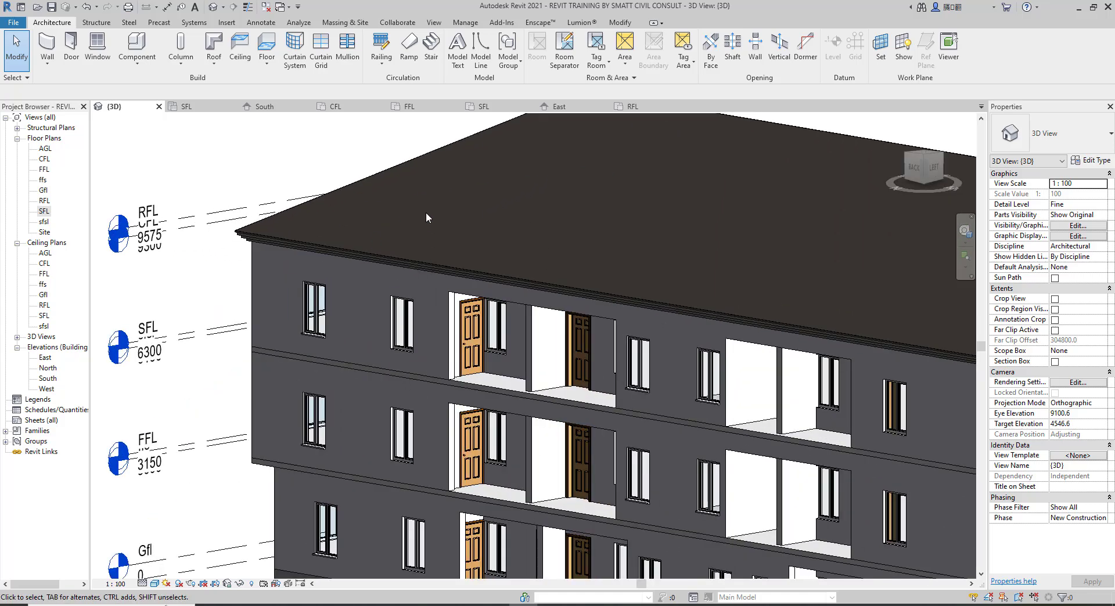
scroll(429, 229, "down", 3)
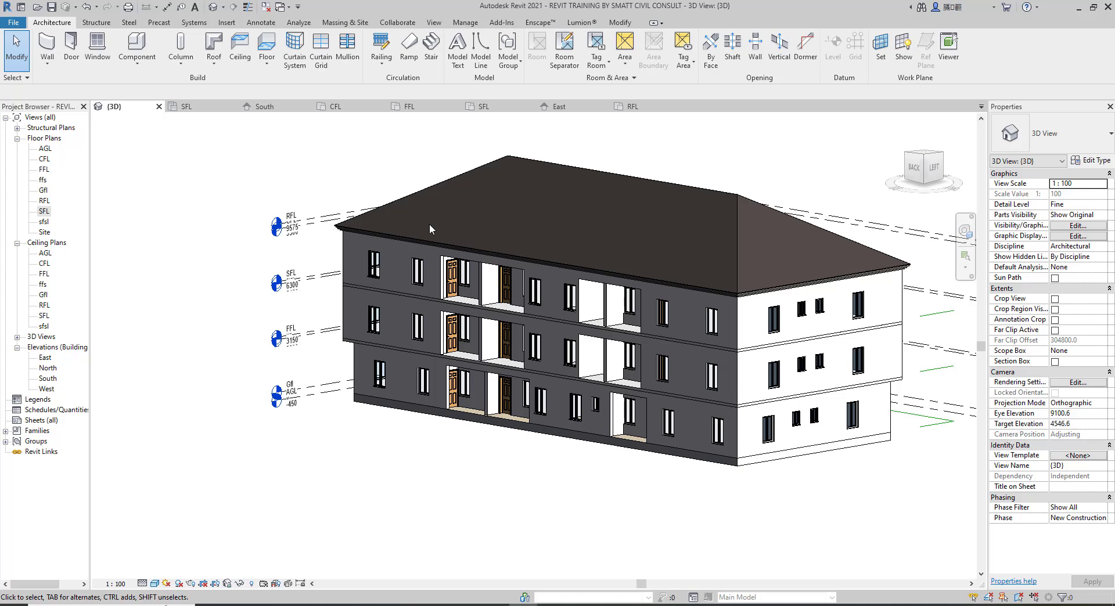
scroll(629, 344, "up", 4)
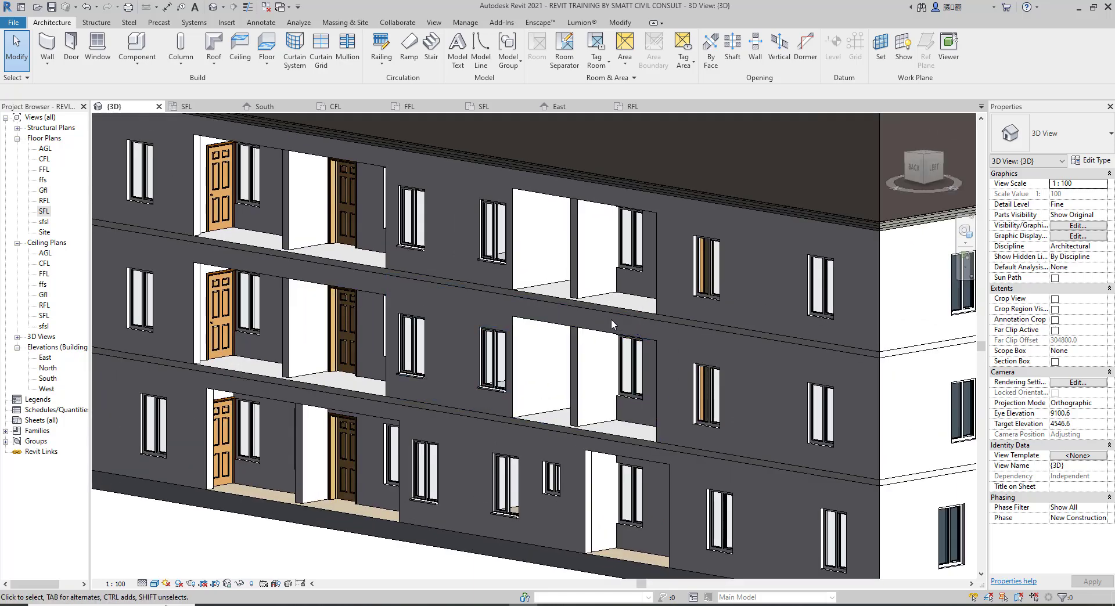
scroll(612, 324, "down", 4)
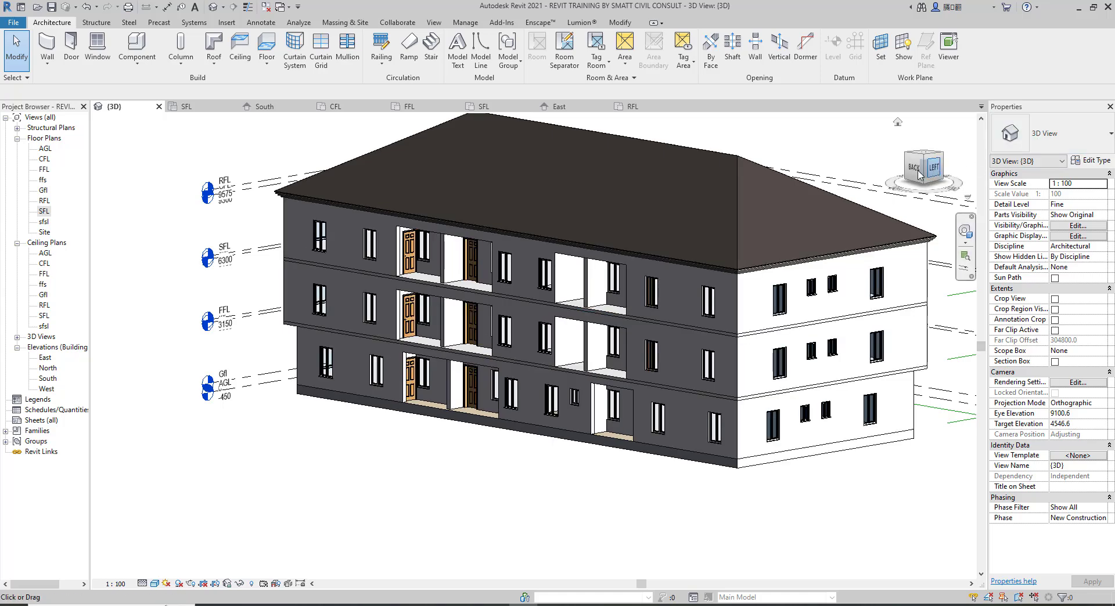
left_click_drag(918, 174, 560, 182)
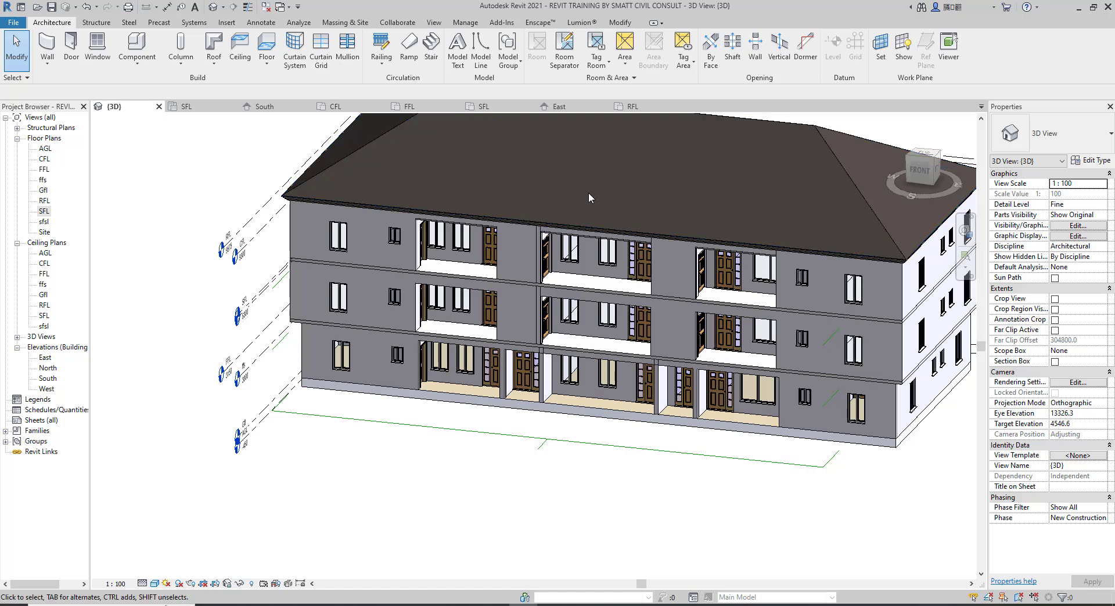
scroll(587, 193, "down", 3)
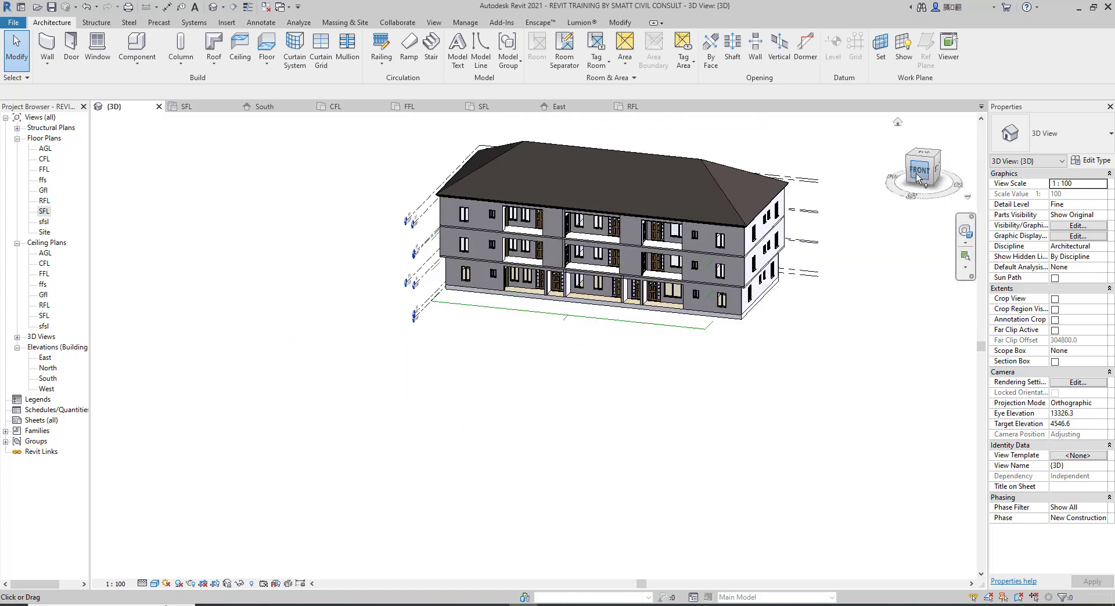
mouse_move(903, 167)
left_mouse_down()
mouse_move(880, 162)
mouse_move(885, 185)
left_mouse_up()
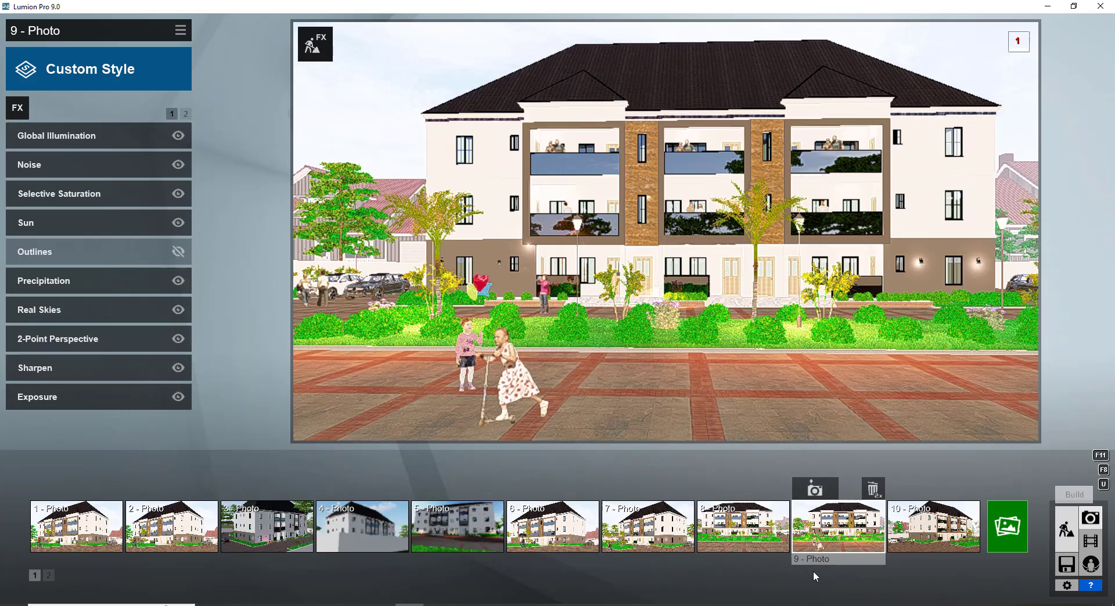
In Lumion, go from Photo to Build mode and examine the finished building's roof, front balconies and side facade from around the forecourt
left_click(1067, 530)
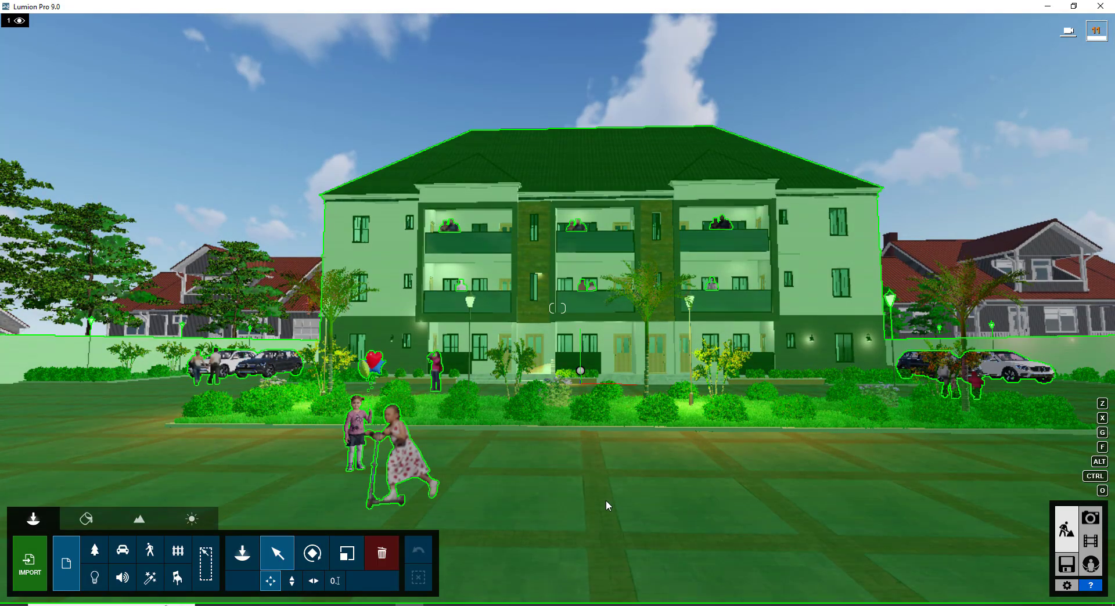
key("a")
right_click_drag(545, 493, 633, 514)
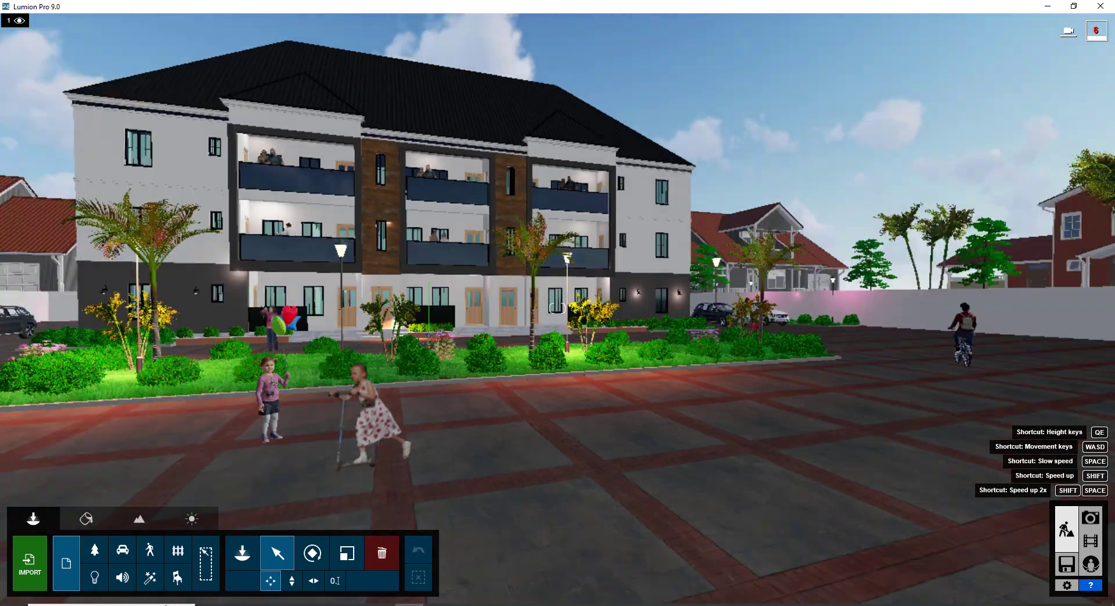
left_click(555, 501)
key("d")
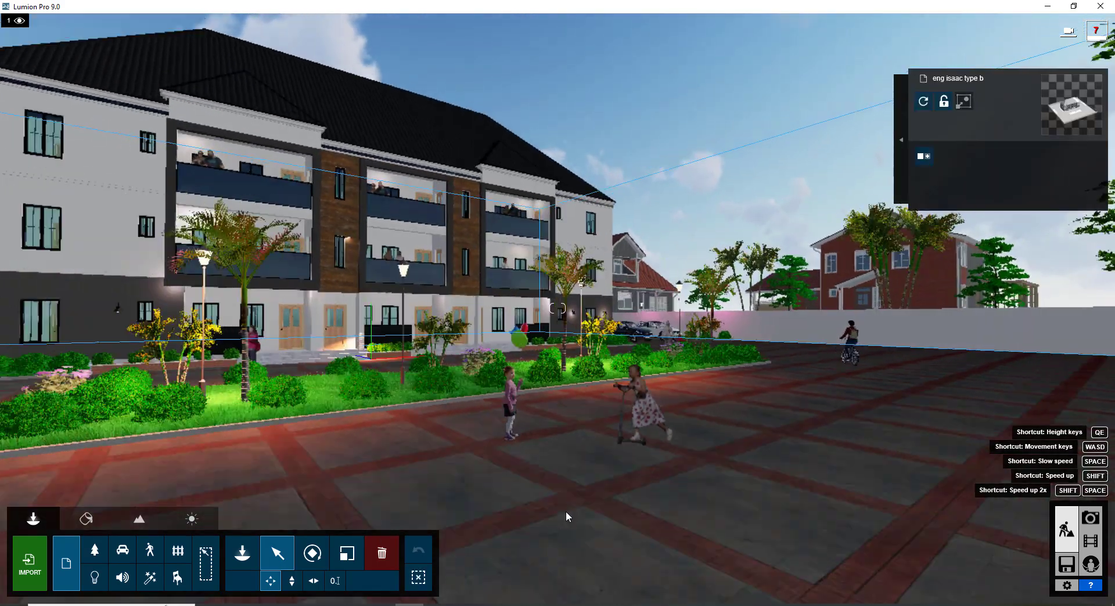
key("s")
key("a")
right_click_drag(566, 513, 633, 527)
key("w")
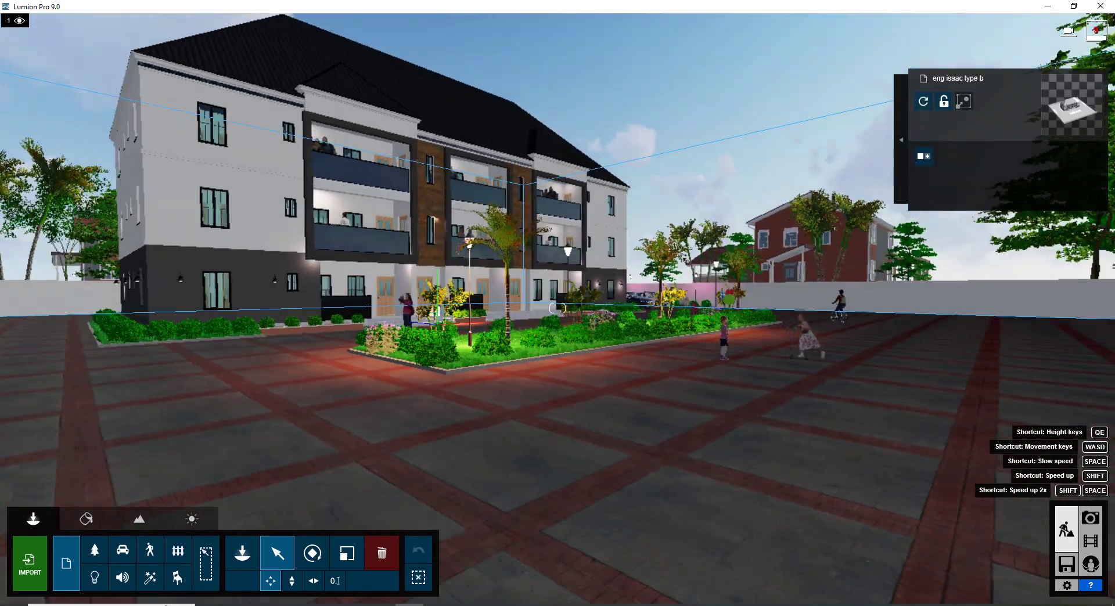
right_click_drag(527, 508, 569, 503)
key("a")
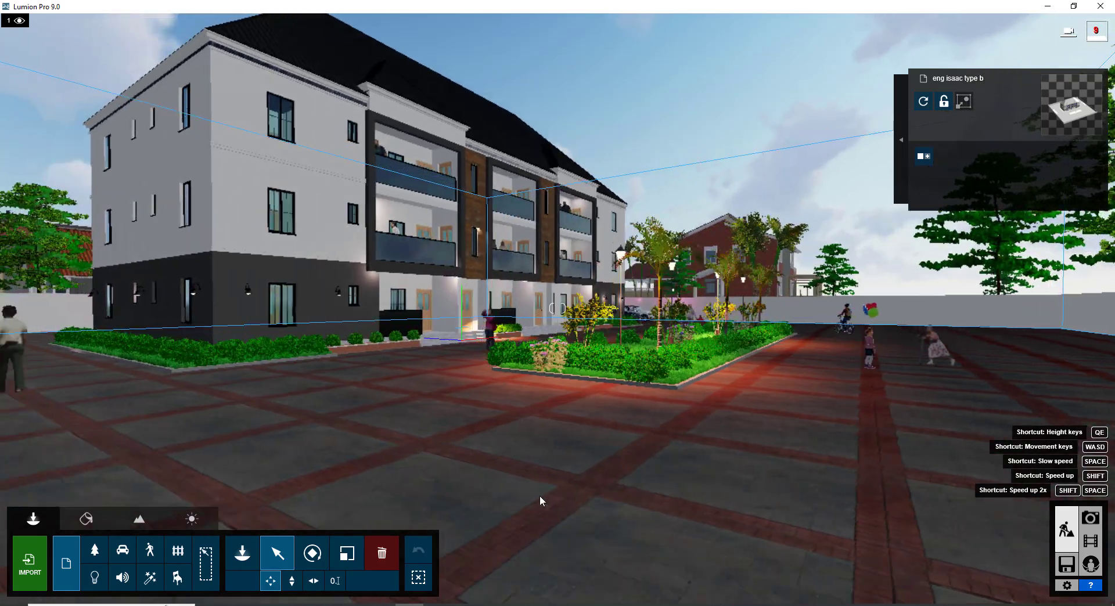
key("a")
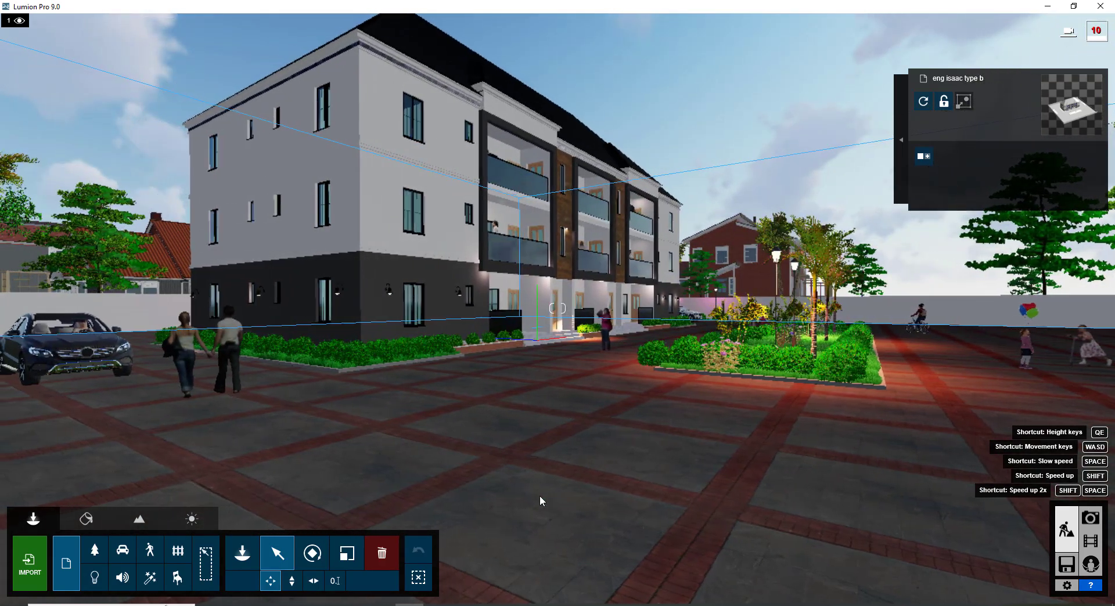
key("ctrl")
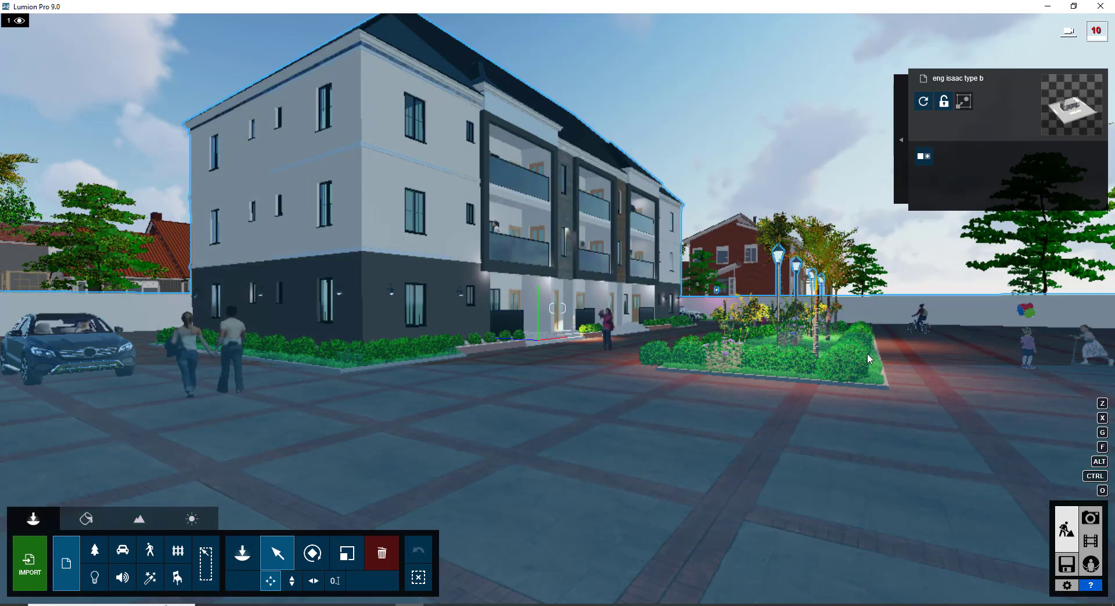
key("ctrl")
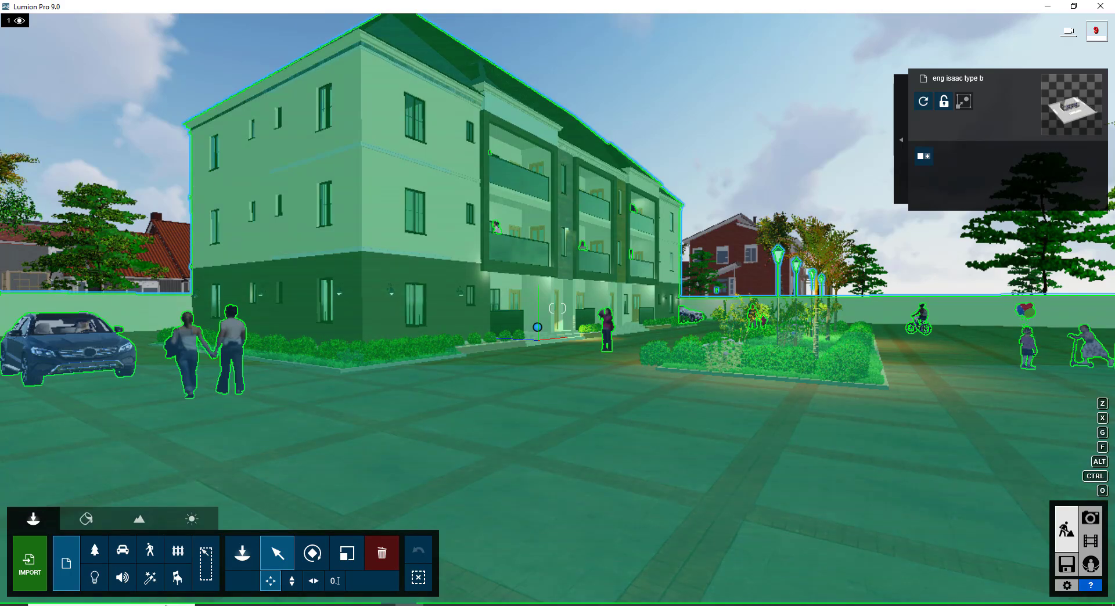
left_click(494, 605)
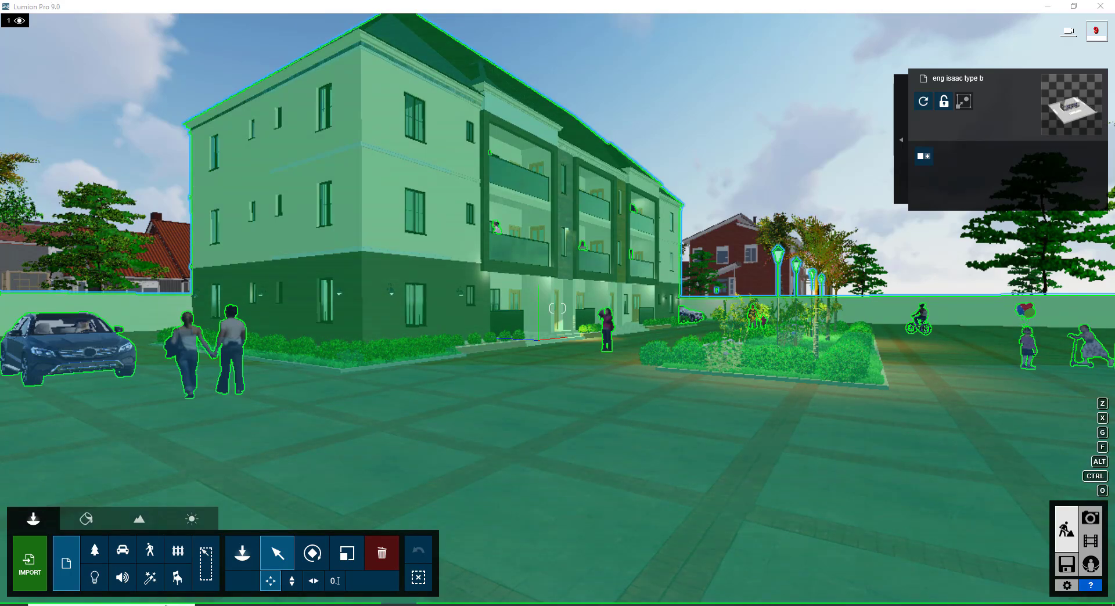
mouse_move(495, 605)
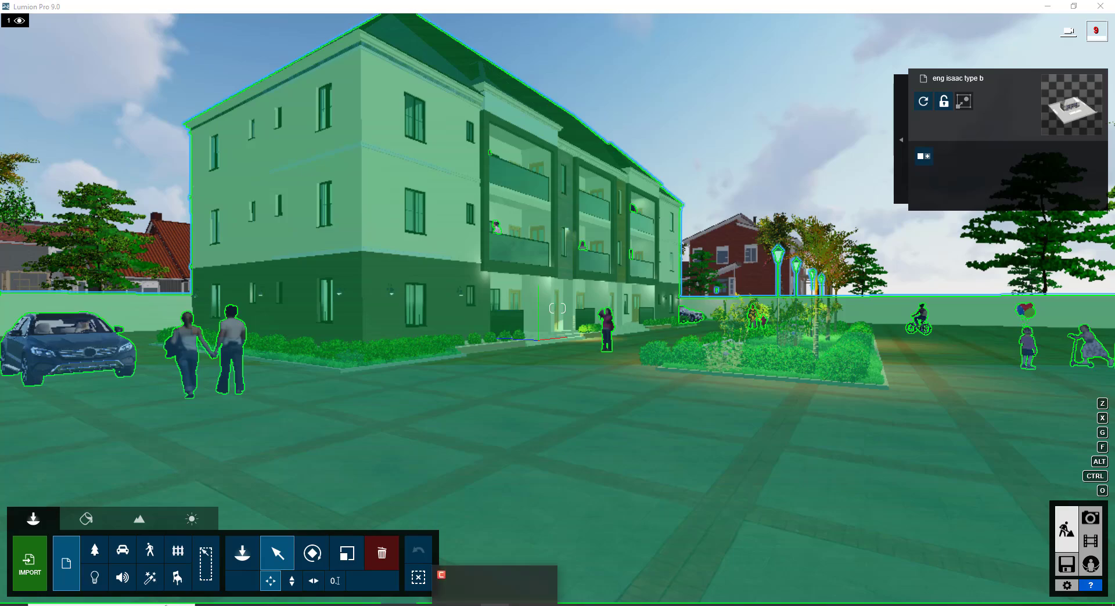